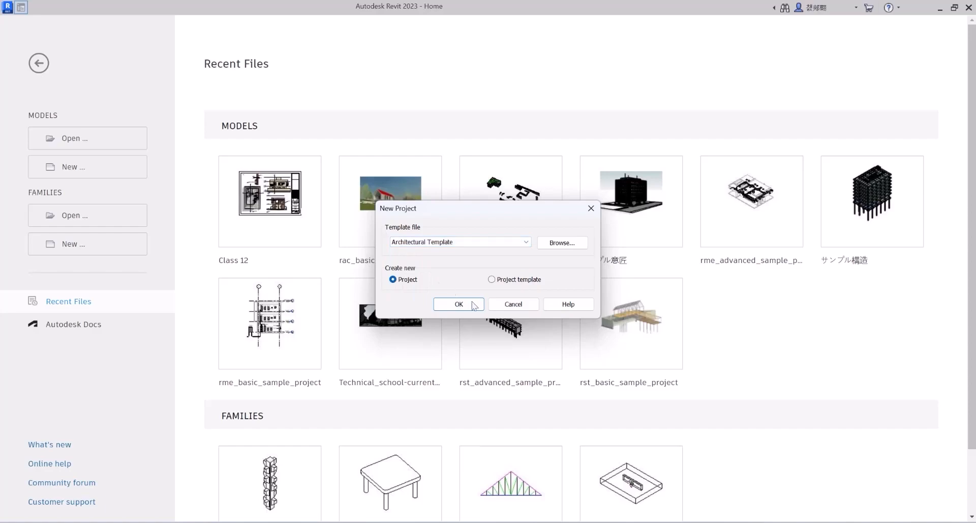
- Create a new project from the Architectural Template and open the Site floor plan
left_click(458, 304)
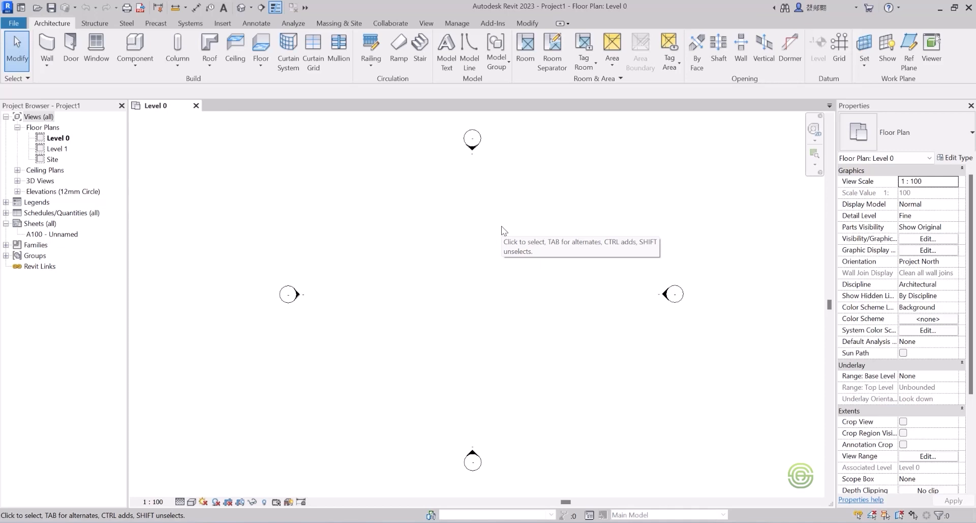
left_click(51, 160)
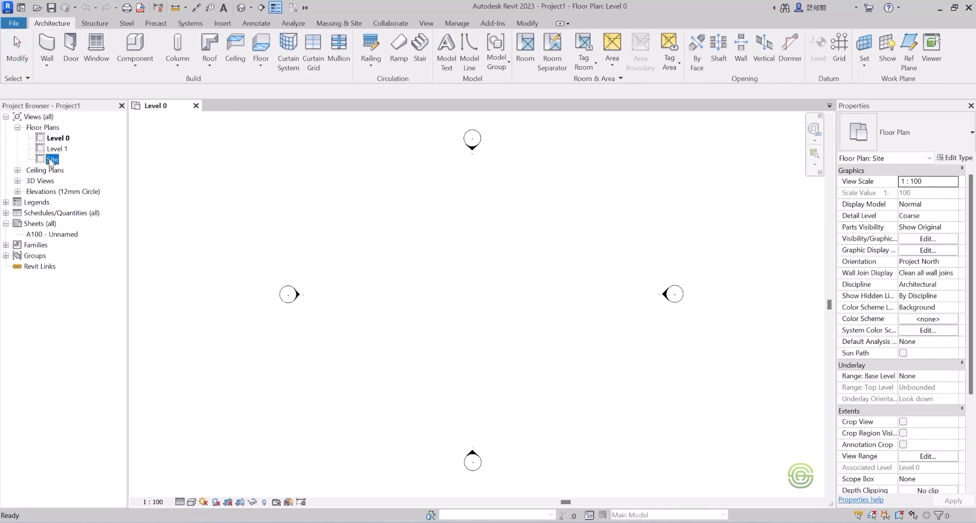
double_click(51, 160)
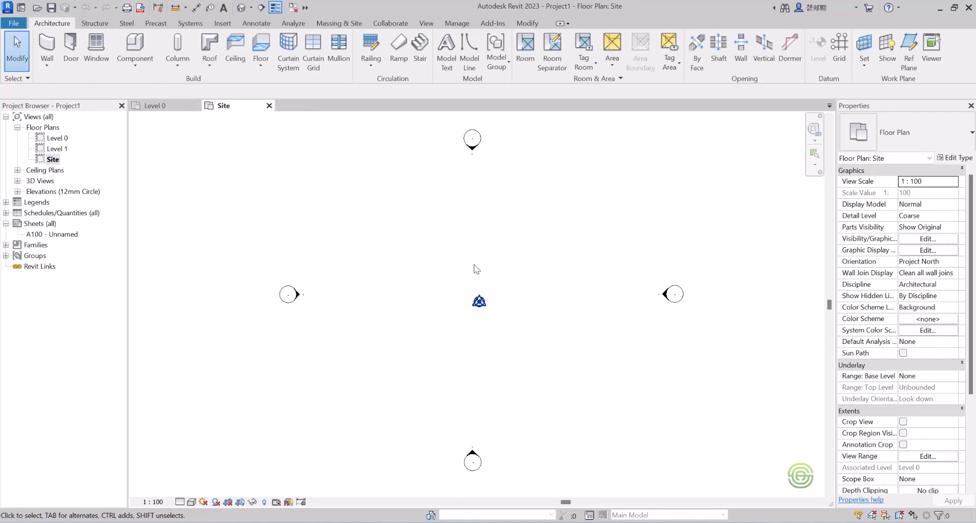
- Start a new toposurface with the Place Point tool at an absolute elevation of 0
left_click(330, 23)
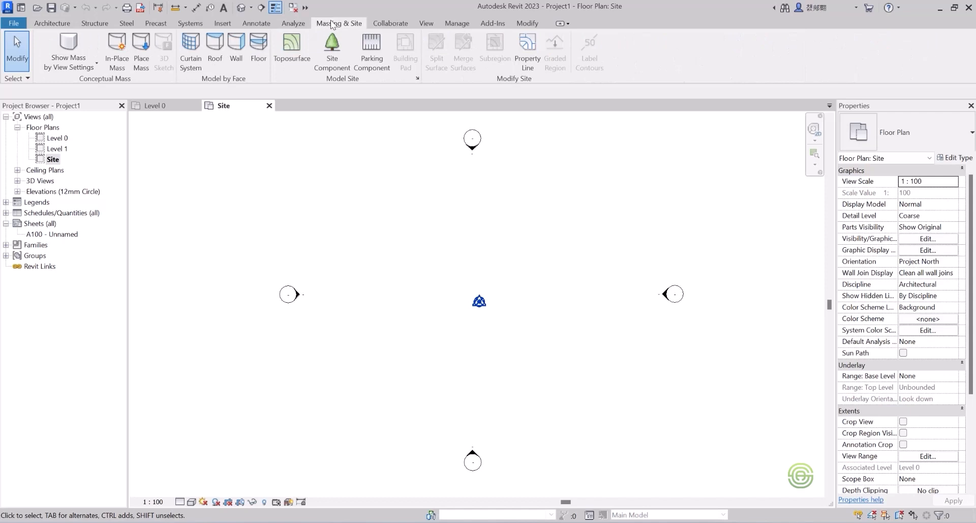
left_click(293, 47)
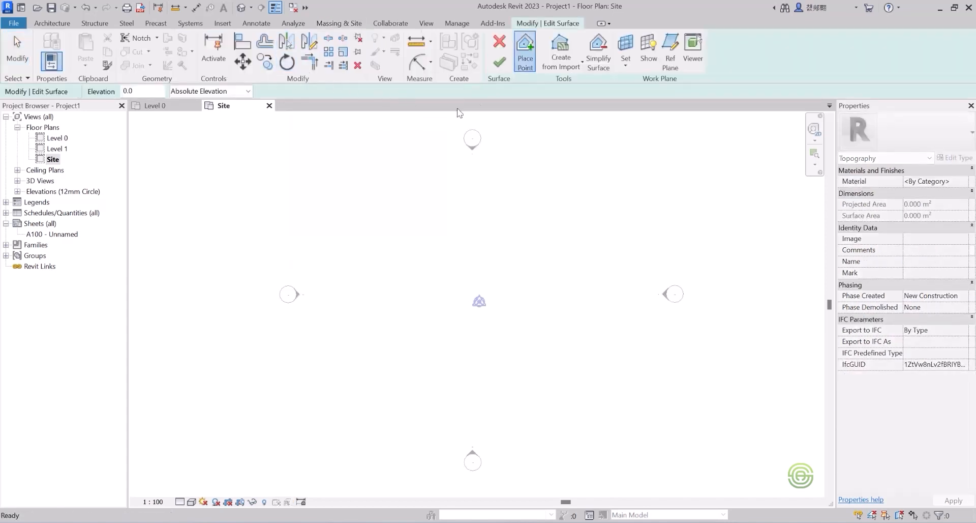
left_click(525, 54)
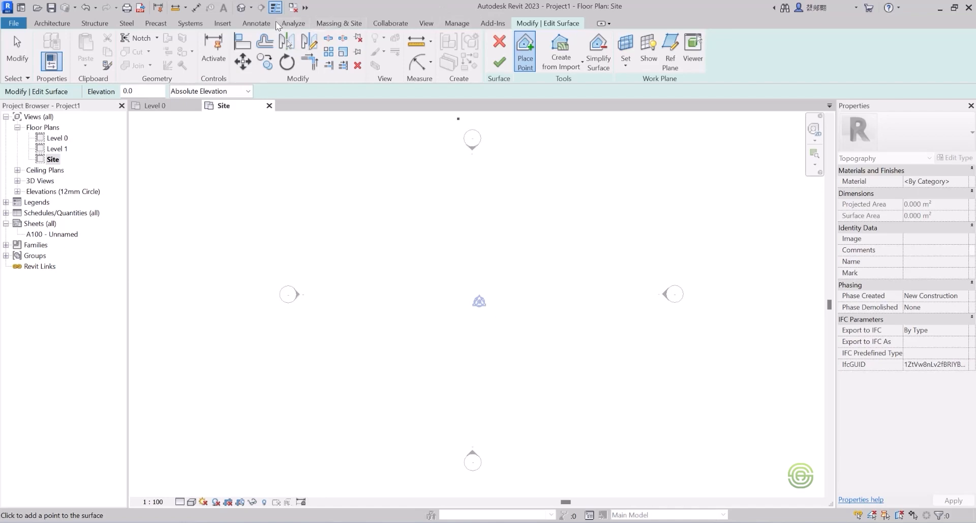
- Set the project's length units to meters with 0 decimal places
left_click(455, 23)
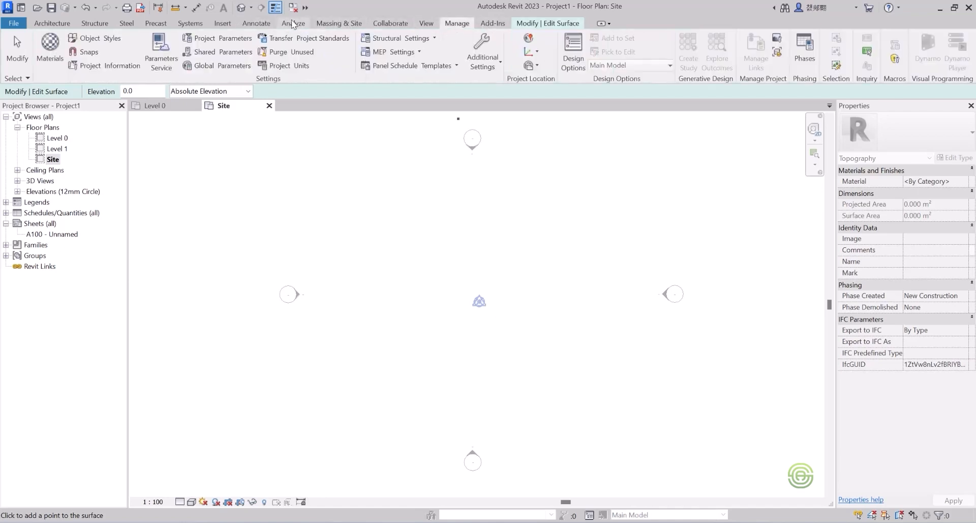
left_click(288, 66)
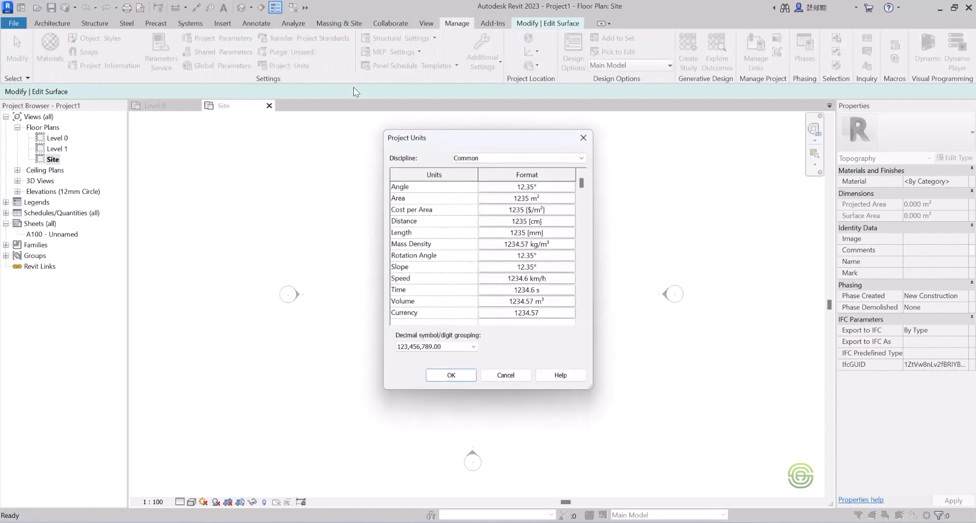
left_click(540, 235)
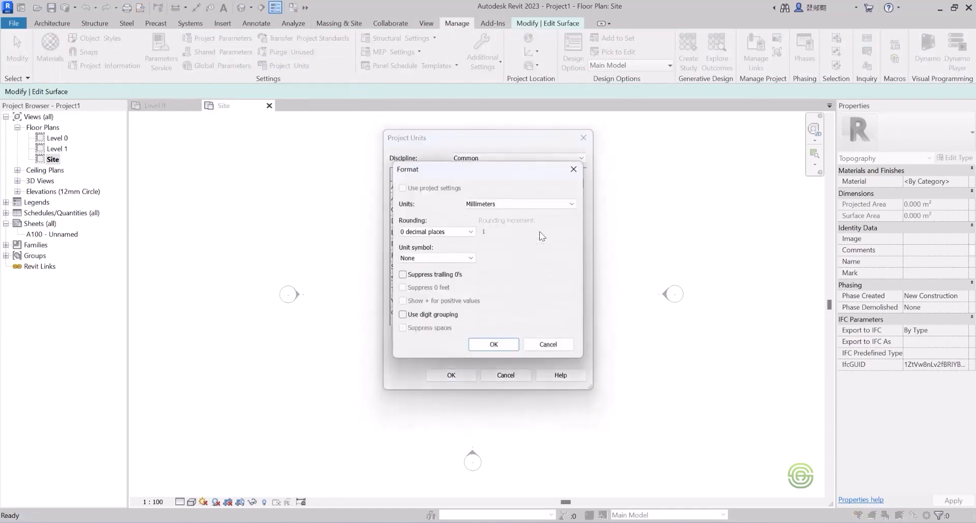
left_click(492, 204)
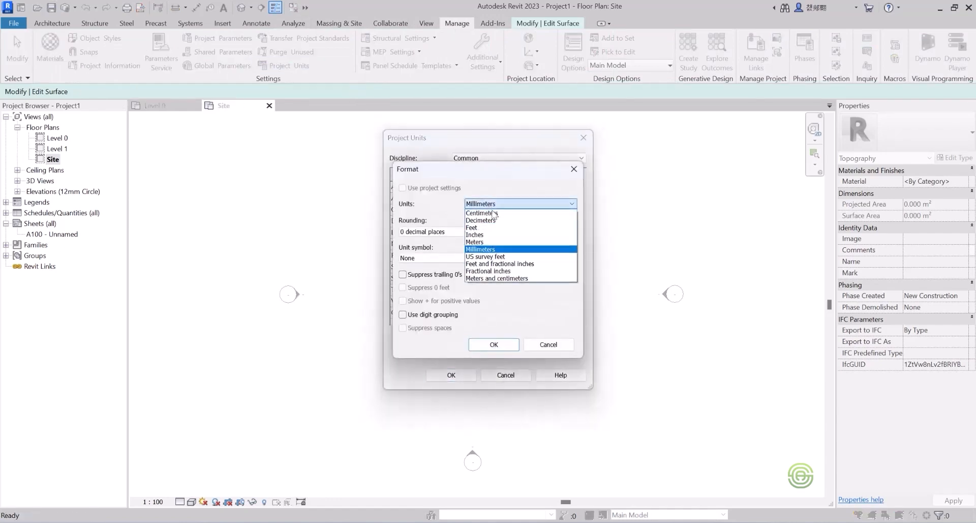
left_click(488, 241)
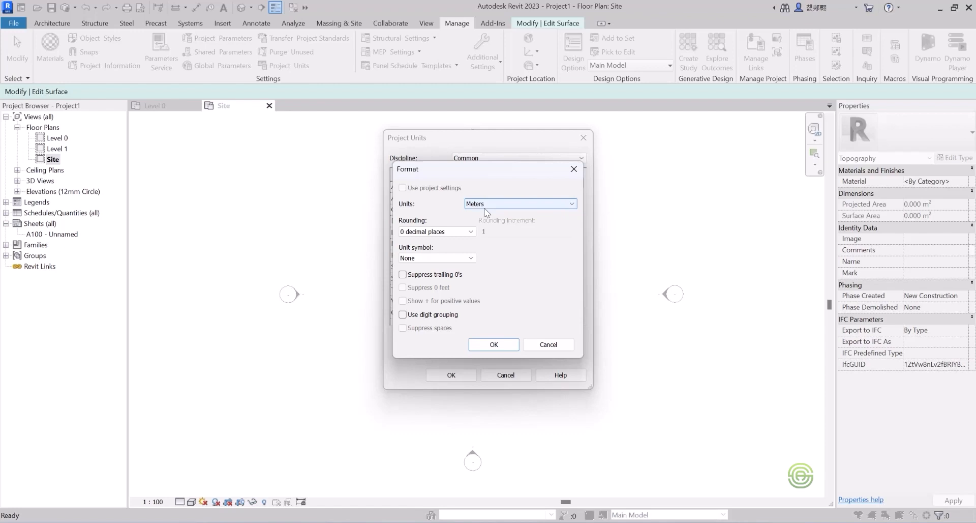
left_click(462, 232)
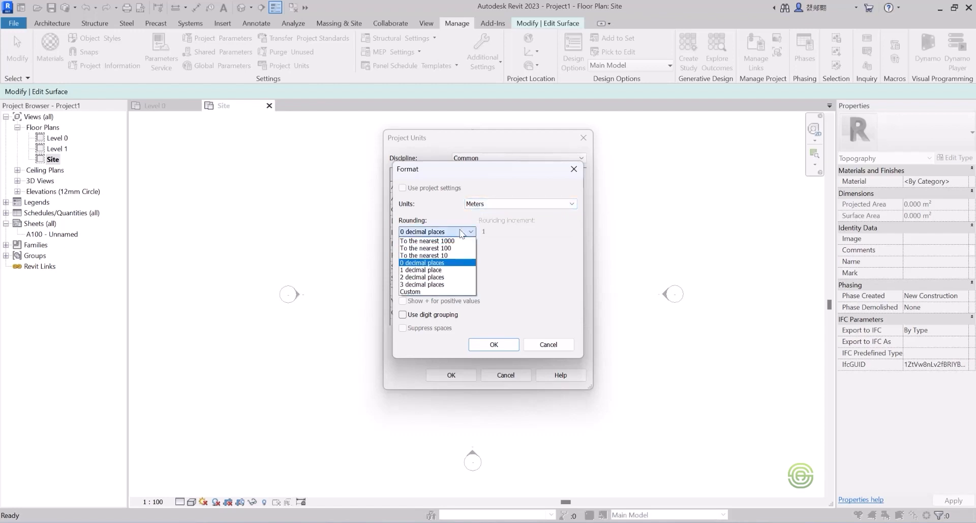
left_click(436, 262)
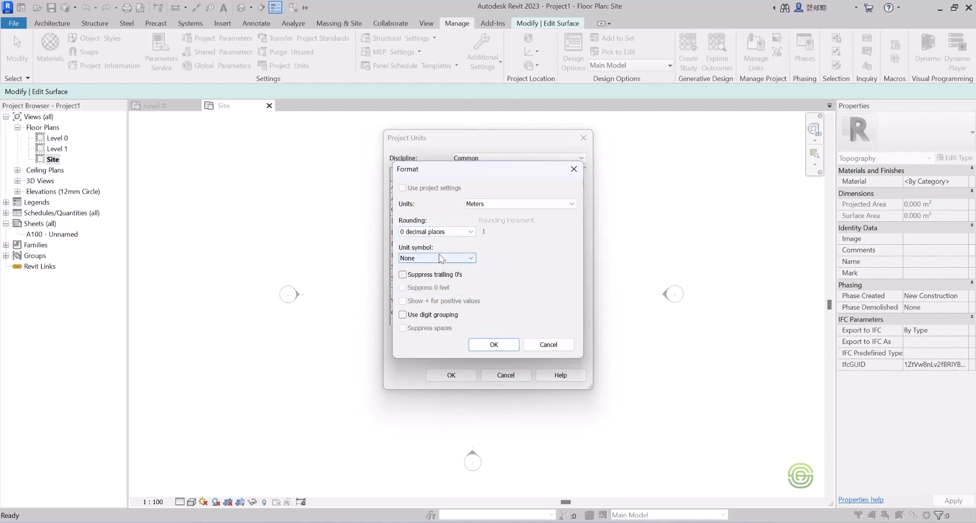
left_click(493, 344)
left_click(451, 375)
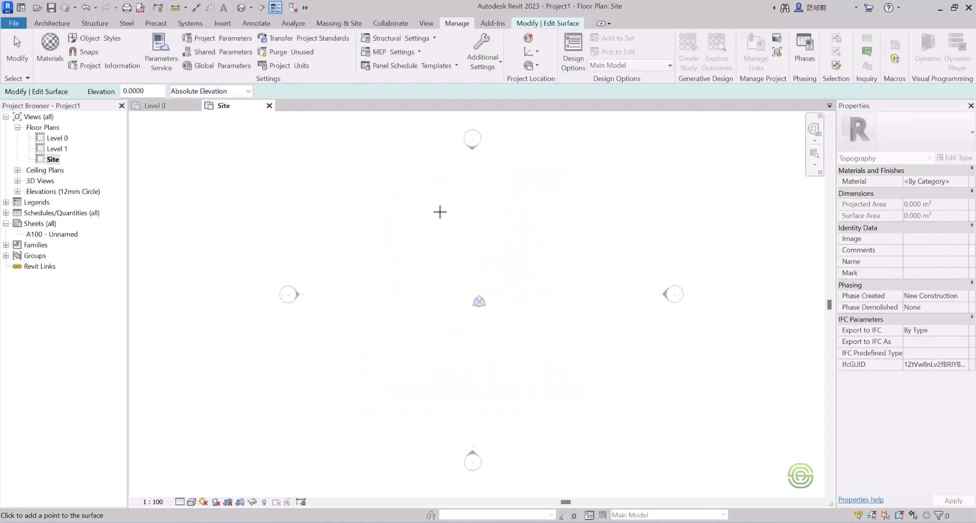
- Place ten surface points at elevation 0 as a closed outer boundary within the four elevation markers
left_click(332, 146)
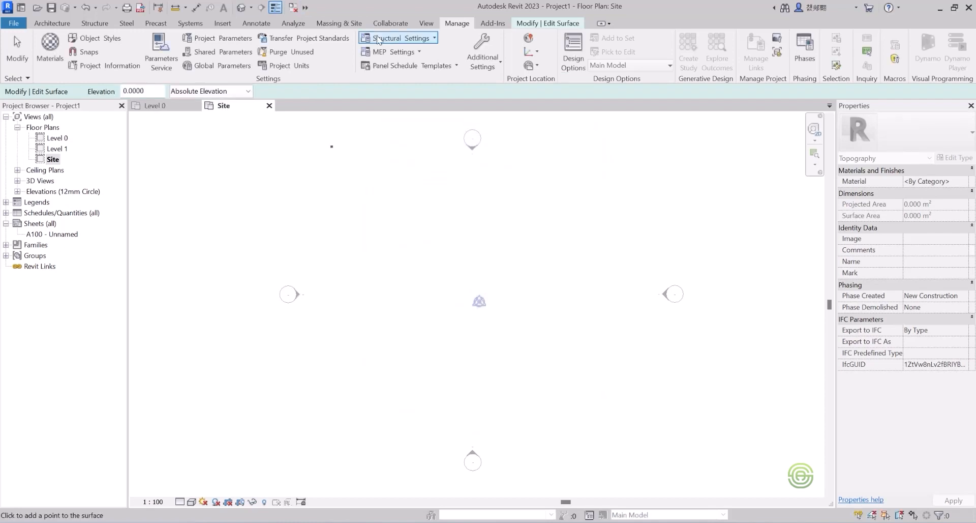
left_click(344, 24)
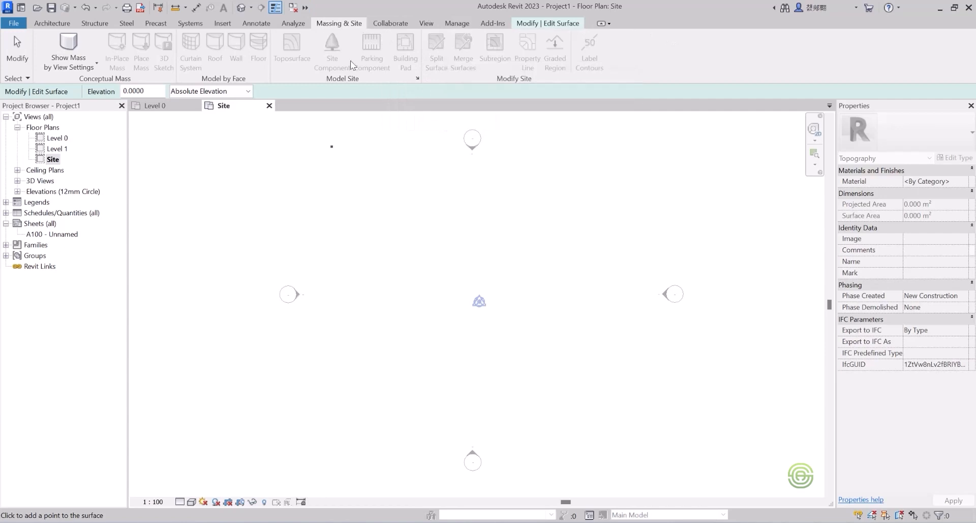
left_click(530, 24)
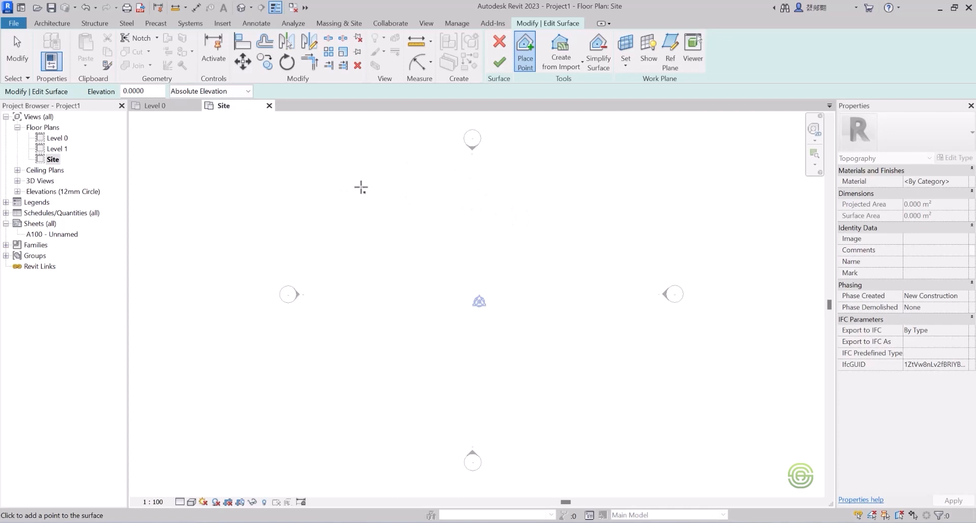
left_click(369, 189)
left_click(460, 181)
left_click(566, 185)
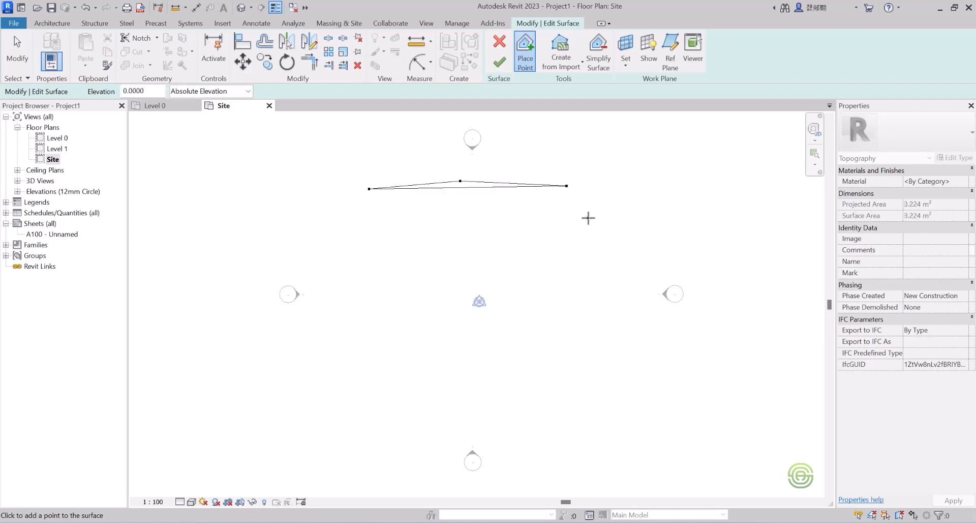
left_click(619, 257)
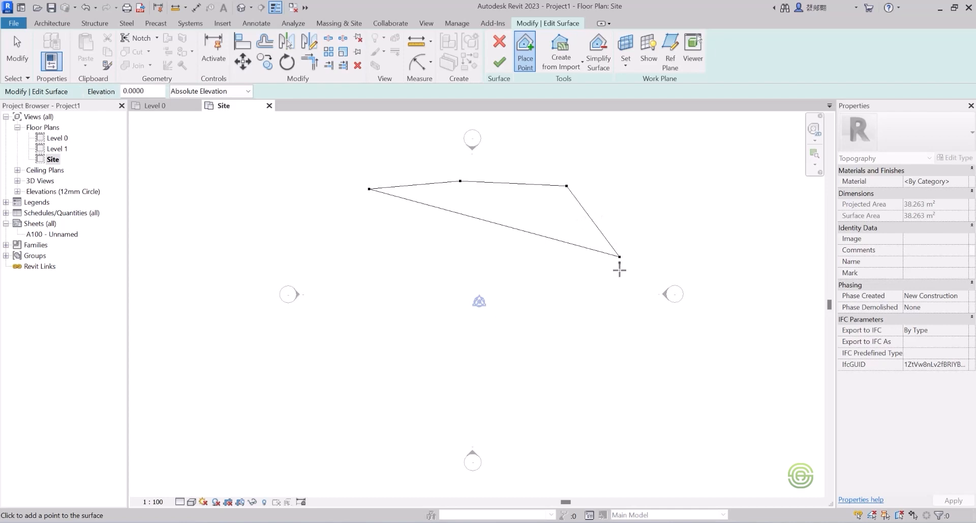
left_click(627, 352)
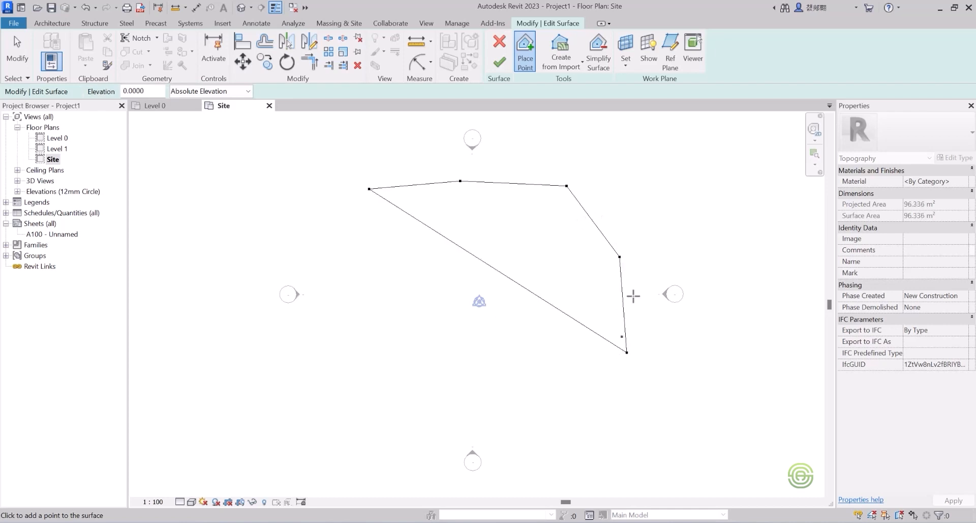
left_click(438, 225)
left_click(620, 427)
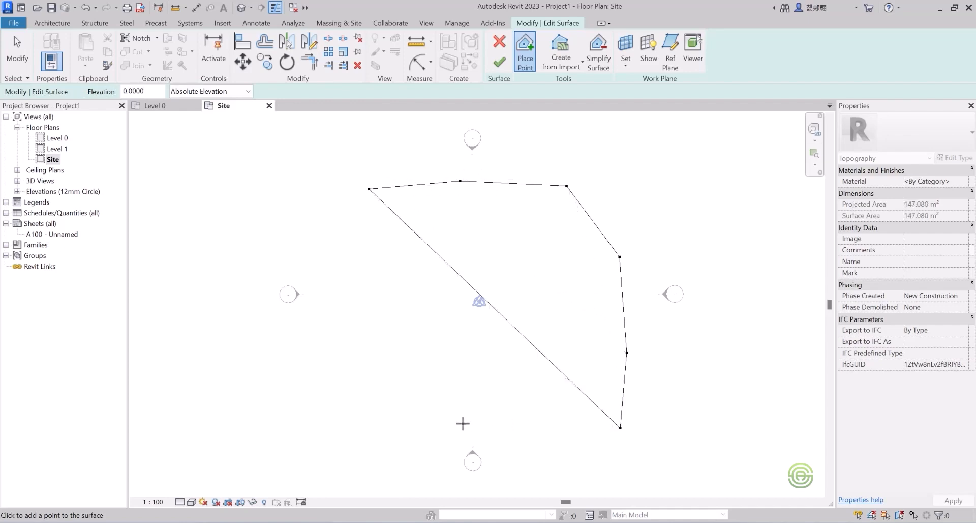
left_click(493, 427)
left_click(390, 421)
left_click(340, 368)
left_click(331, 270)
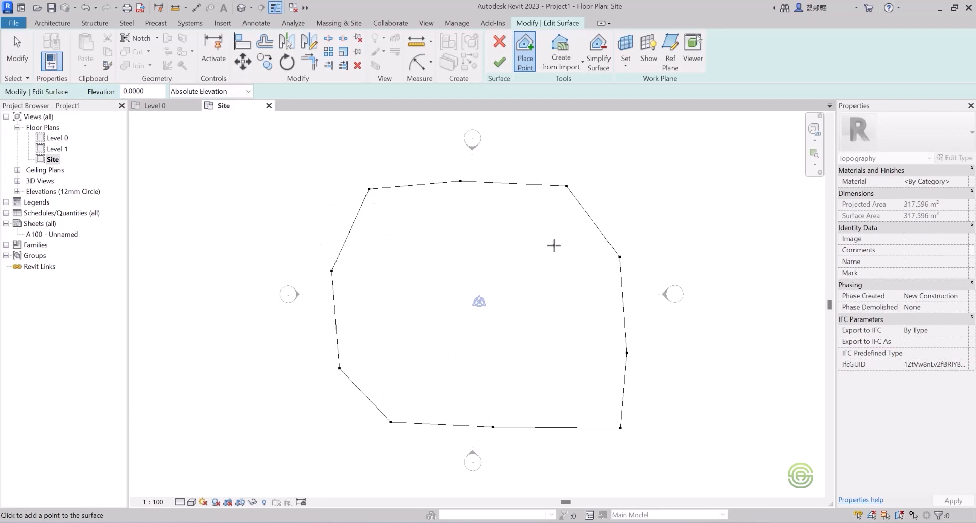
scroll(396, 171, "down", 2)
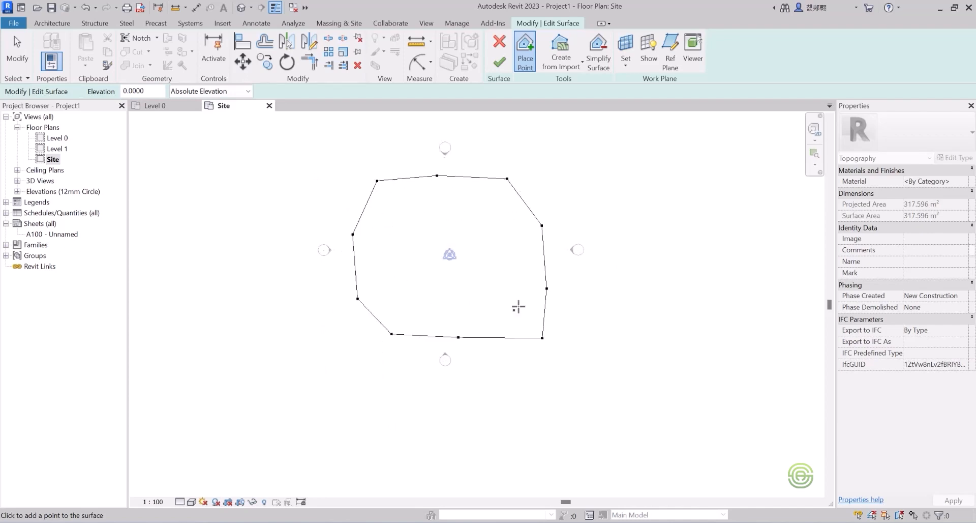
scroll(451, 246, "up", 3)
scroll(515, 281, "down", 1)
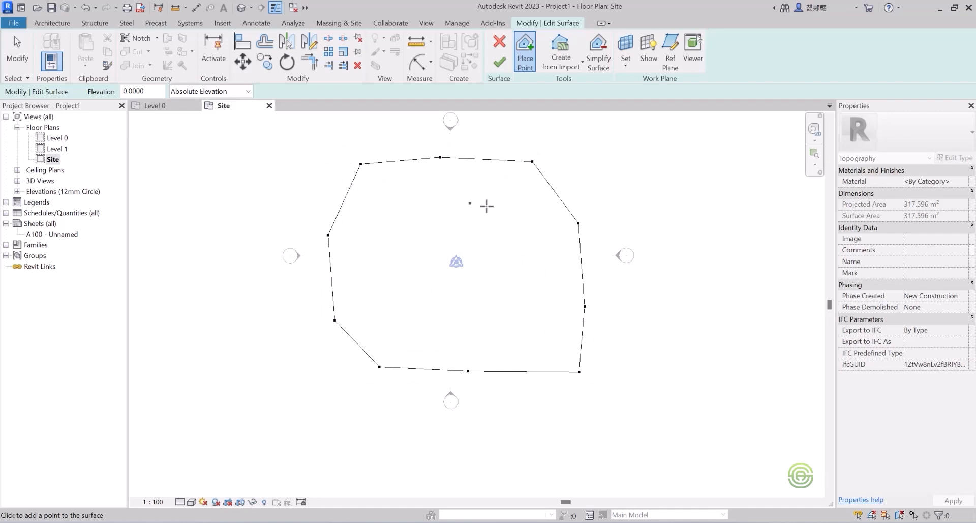
left_click(560, 254)
left_click(246, 126)
left_click(489, 147)
left_click(372, 260)
- Set the point elevation to 0.5 m and place a ring of twelve points just inside the outer boundary
left_click_drag(147, 90, 121, 90)
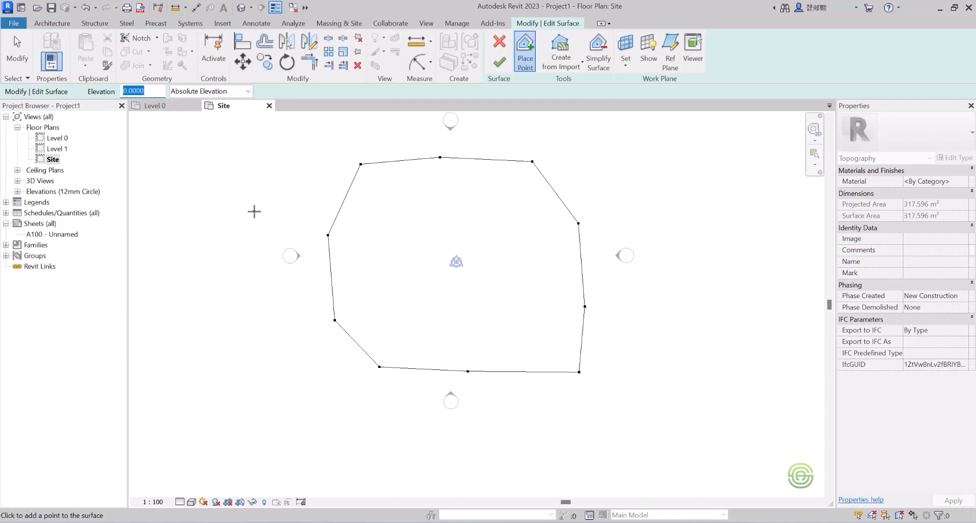
type("-")
scroll(404, 226, "up", 1)
middle_click_drag(404, 227, 420, 260)
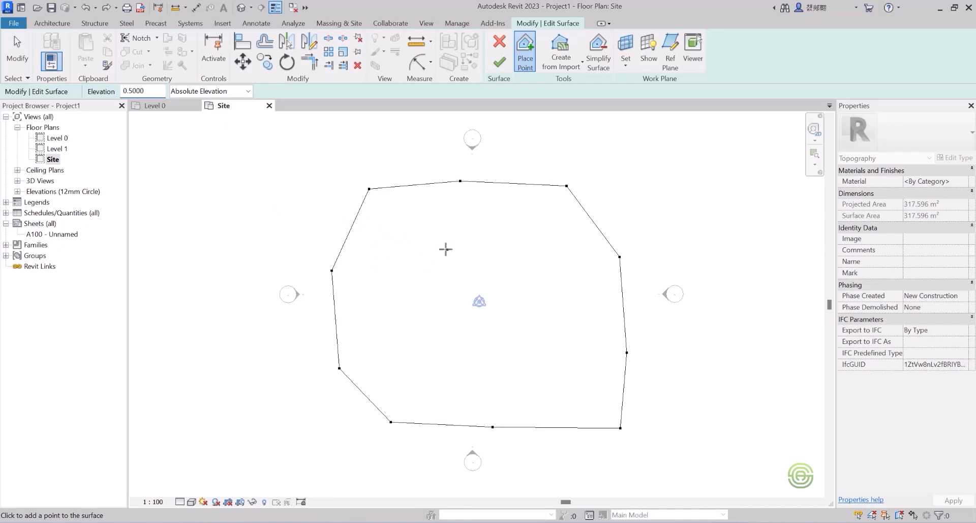
left_click(392, 212)
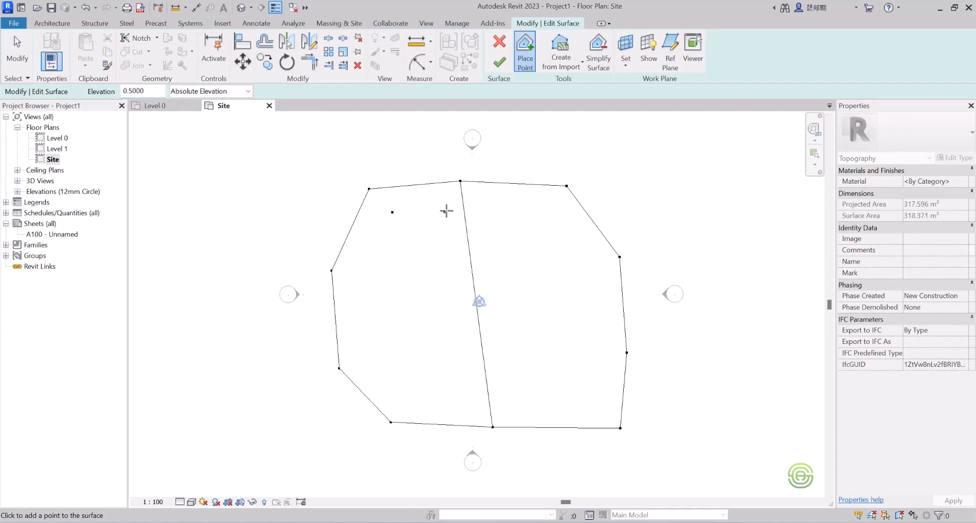
left_click(447, 210)
left_click(511, 209)
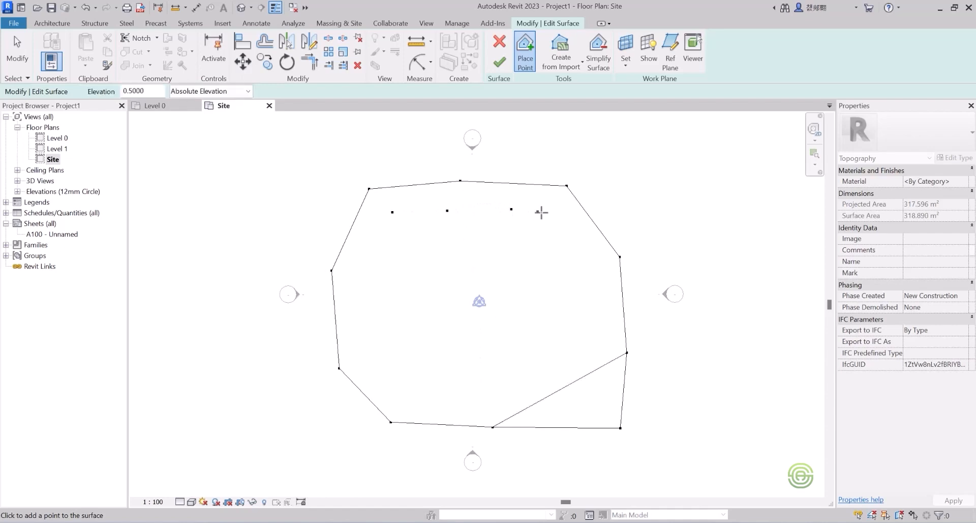
left_click(565, 237)
left_click(594, 295)
left_click(589, 358)
left_click(559, 389)
left_click(496, 395)
left_click(401, 369)
left_click(383, 324)
left_click(377, 257)
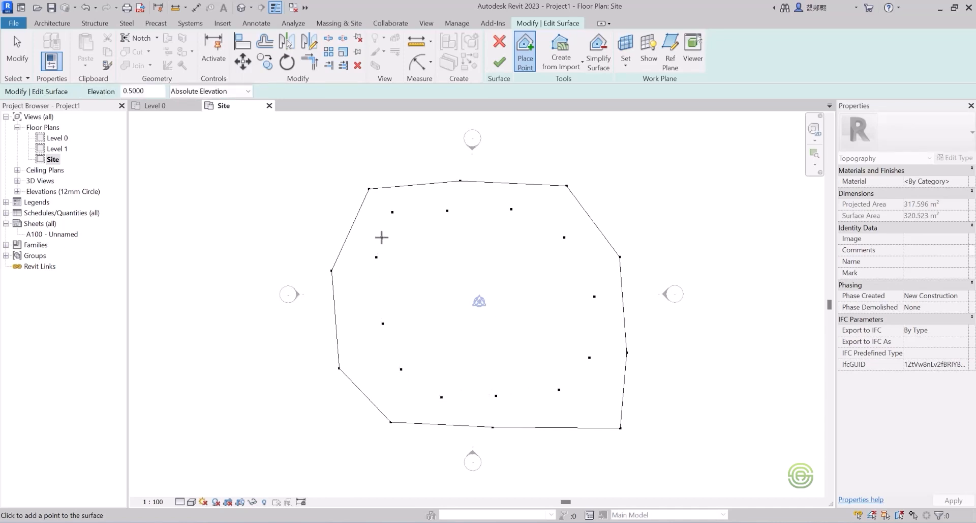
- Examine the toposurface from several angles in the 3D view, then return to the Site plan
left_click(241, 7)
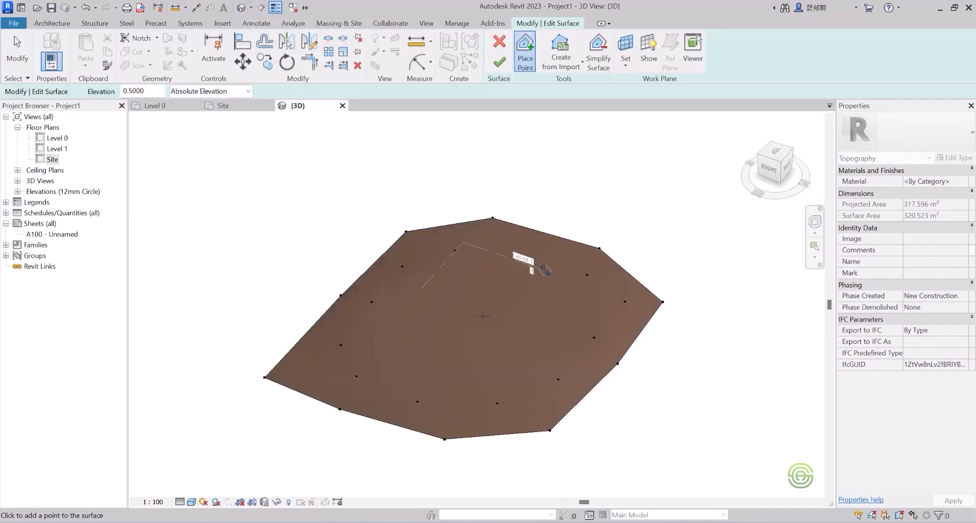
middle_click_drag(480, 338, 293, 218, "shift")
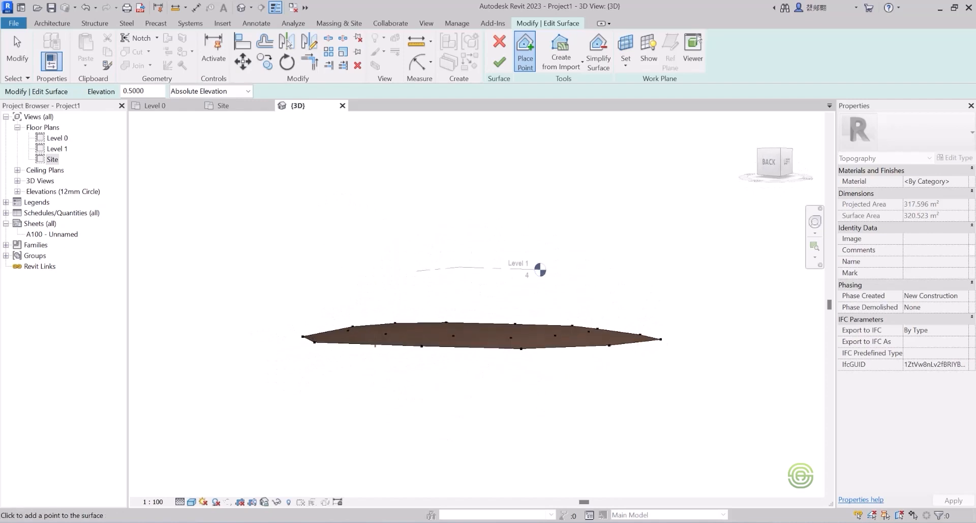
middle_click_drag(510, 344, 638, 394, "shift")
middle_click_drag(487, 326, 513, 390, "shift")
left_click(229, 107)
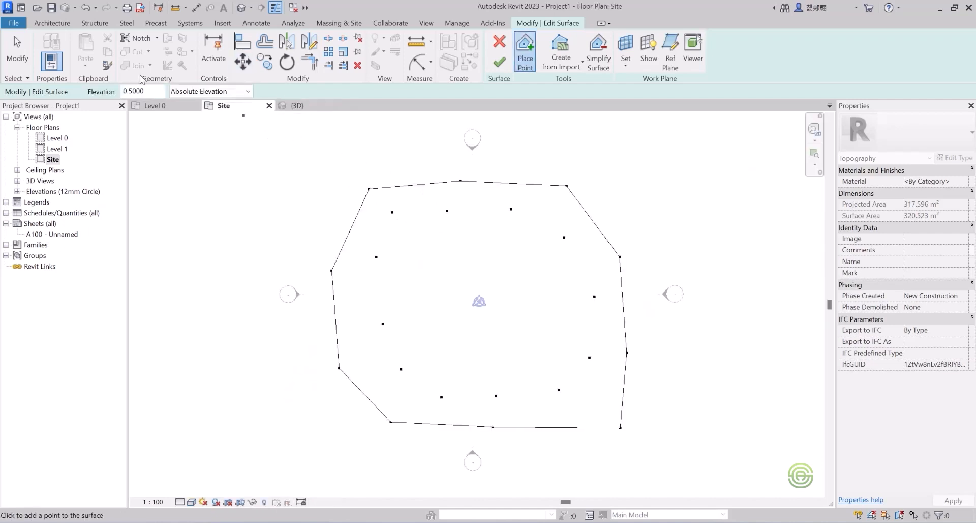
- Set the point elevation to 1 m and place a ring of thirteen points inside the 0.5 m ring
left_click_drag(150, 91, 126, 91)
type("1")
left_click(422, 242)
left_click(480, 237)
left_click(512, 241)
left_click(546, 251)
left_click(566, 274)
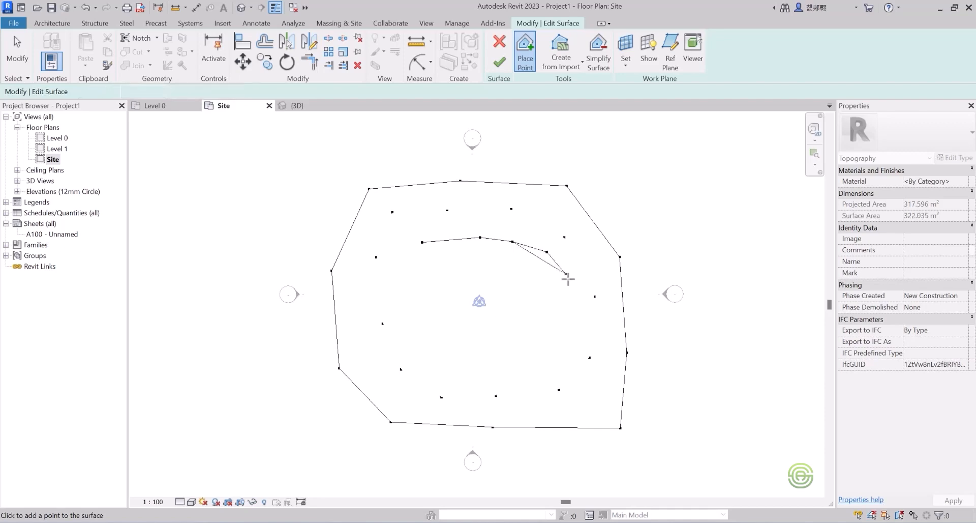
left_click(579, 310)
left_click(572, 345)
left_click(546, 366)
left_click(504, 372)
left_click(454, 363)
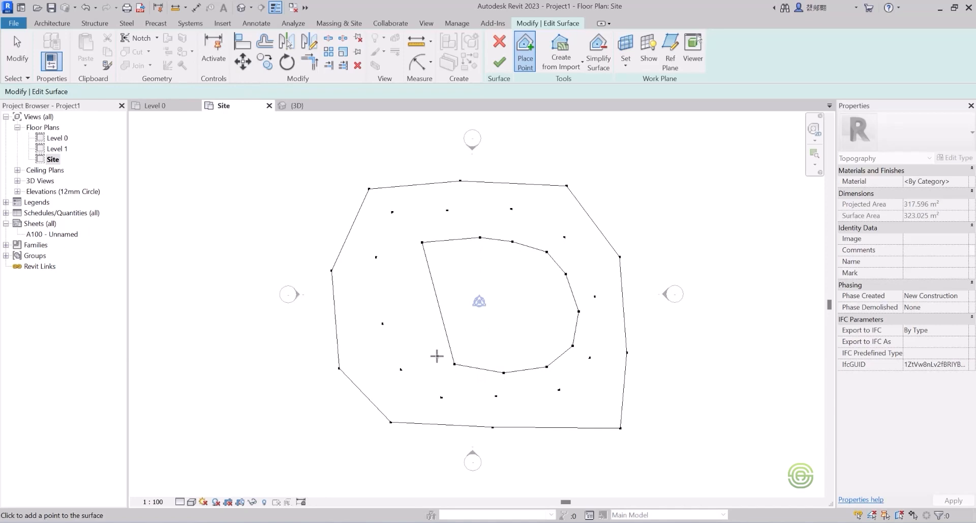
left_click(426, 353)
left_click(409, 321)
left_click(401, 289)
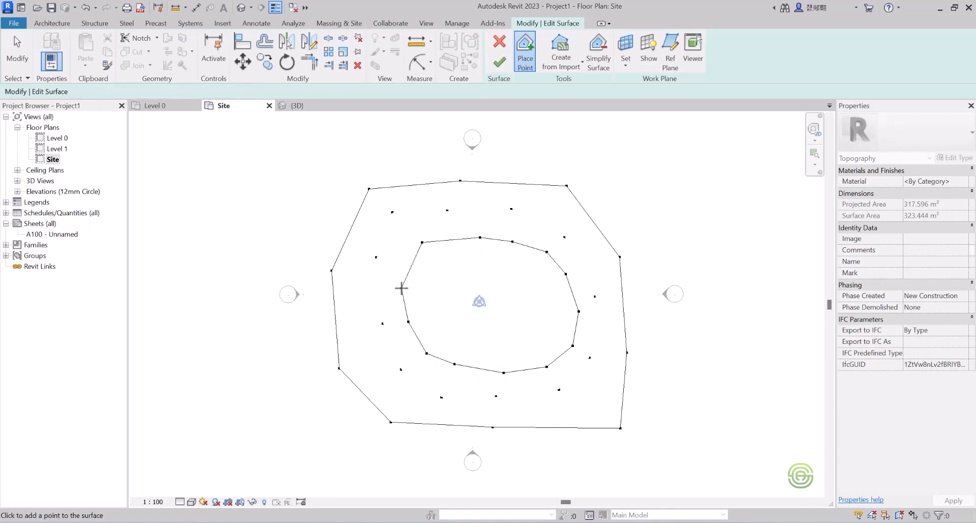
- Add one more 1 m point to complete the inner ring, then check the surface in the 3D view and return to the Site plan
left_click(406, 260)
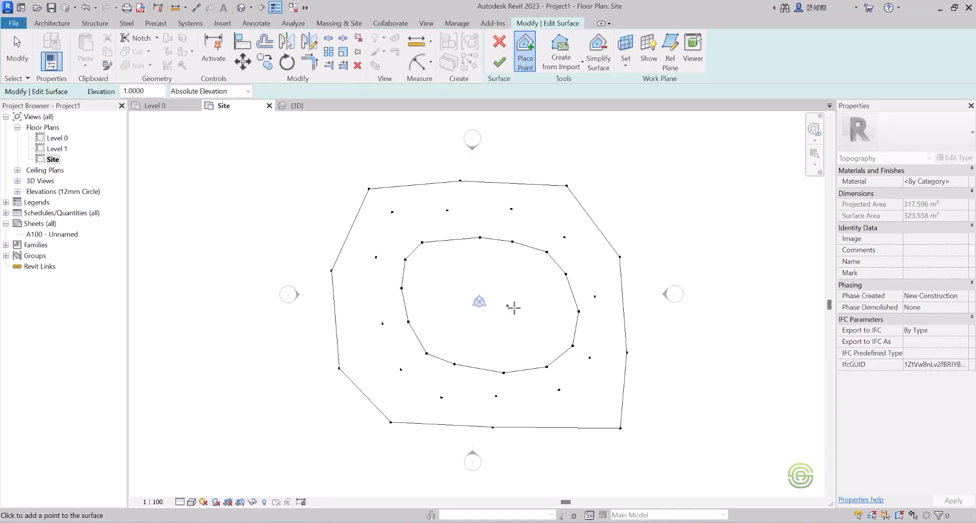
left_click(300, 106)
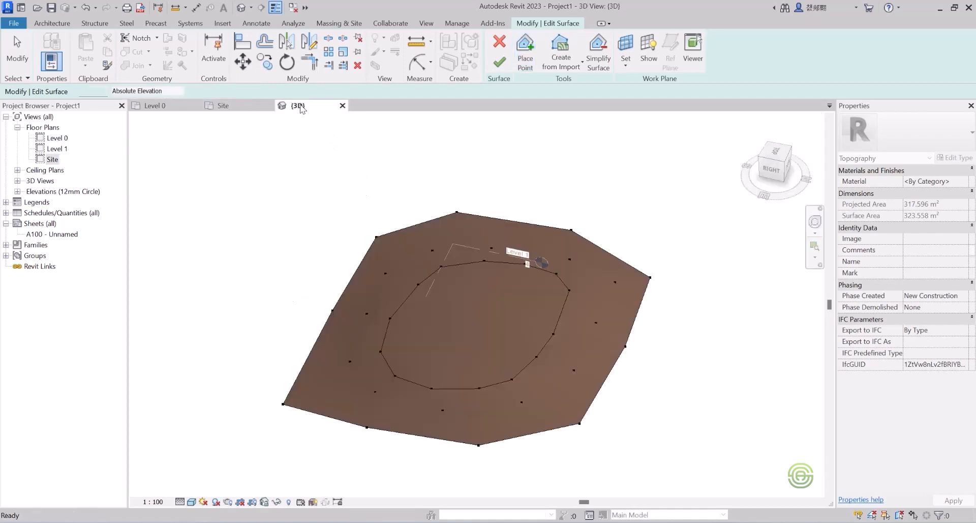
middle_click_drag(473, 320, 532, 365, "shift")
left_click(223, 105)
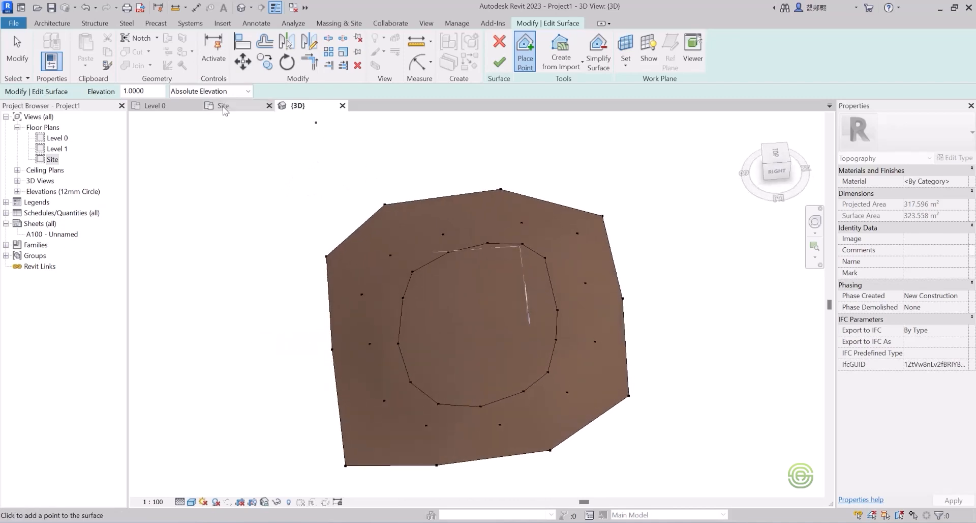
- Set the point elevation to 1.5 m and place a ring of nine points inside the 1 m ring
left_click_drag(149, 89, 115, 88)
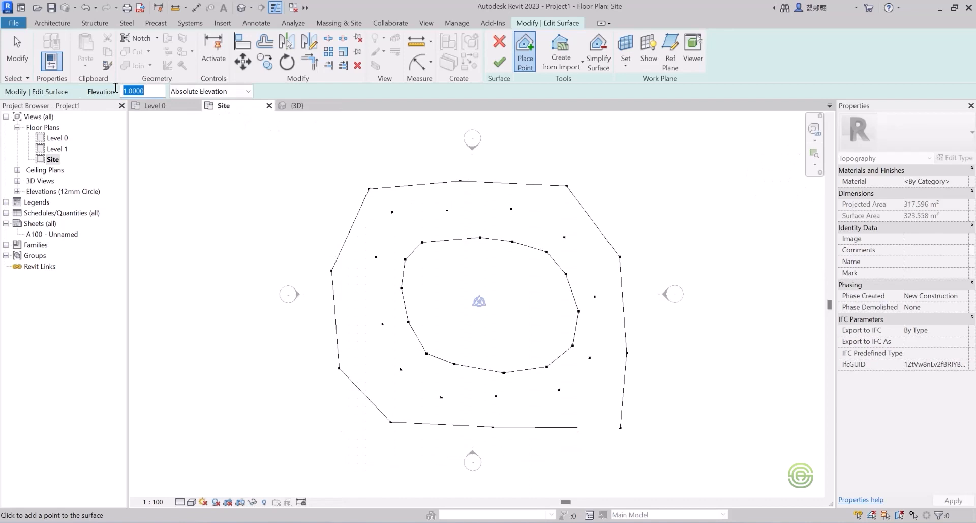
type("1")
left_click(442, 264)
left_click(514, 264)
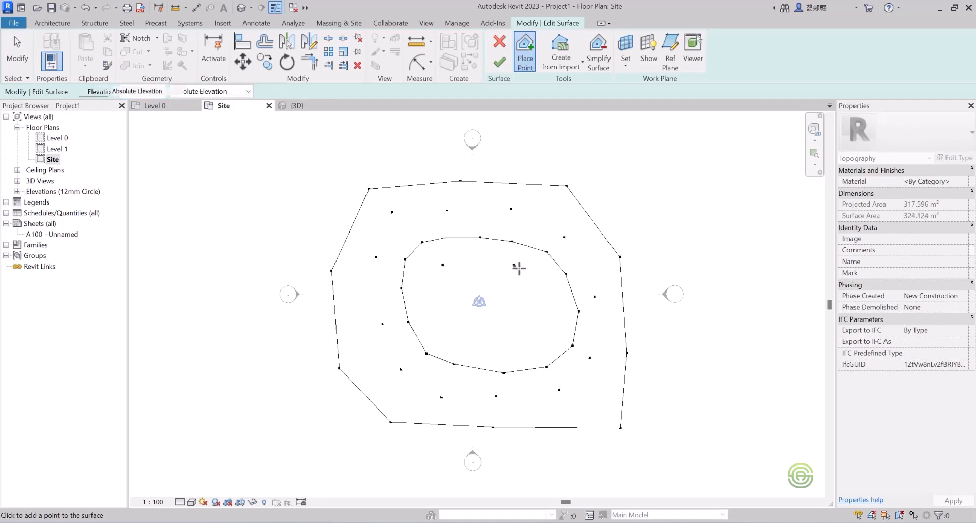
left_click(547, 283)
left_click(555, 321)
left_click(541, 345)
left_click(489, 346)
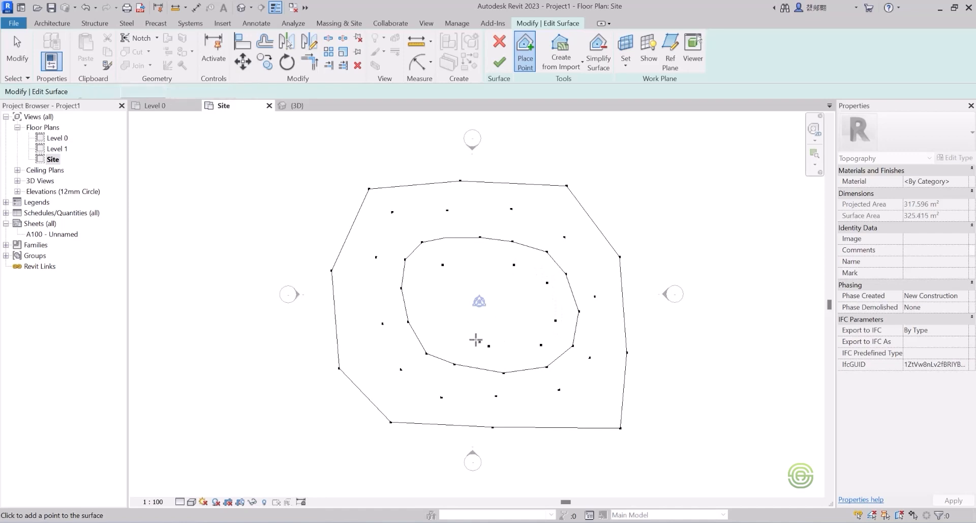
left_click(451, 323)
left_click(438, 301)
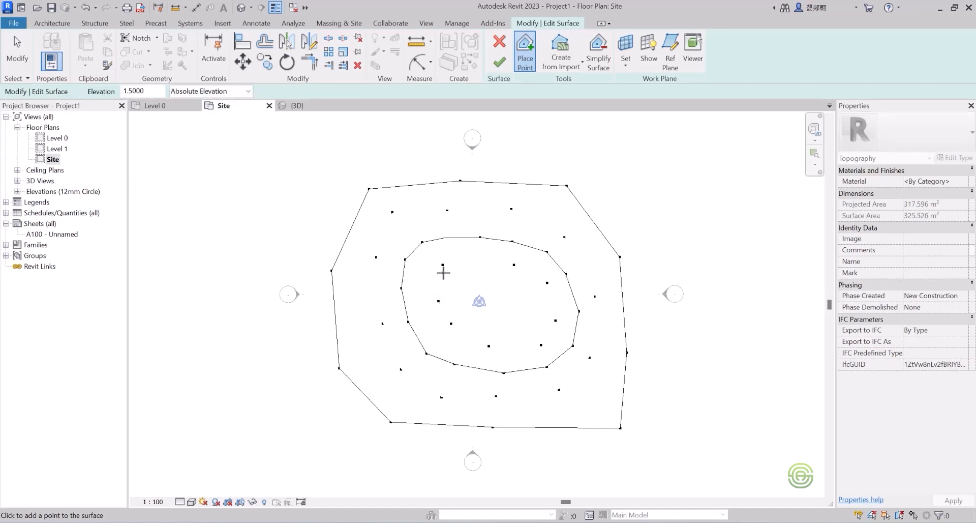
left_click(440, 276)
- Inspect the surface with its 1.5 m ring in the 3D view, then return to the Site plan
left_click(297, 105)
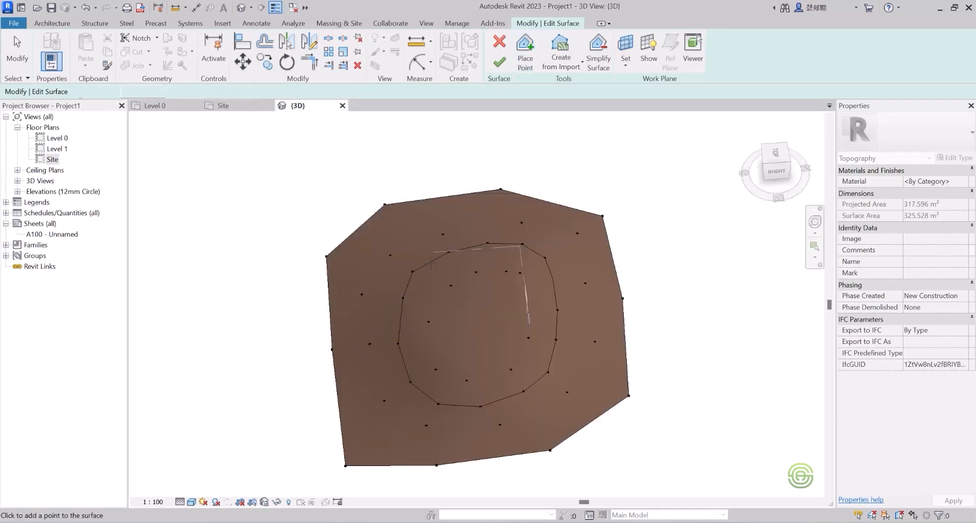
middle_click_drag(468, 339, 437, 415, "shift")
left_click(224, 106)
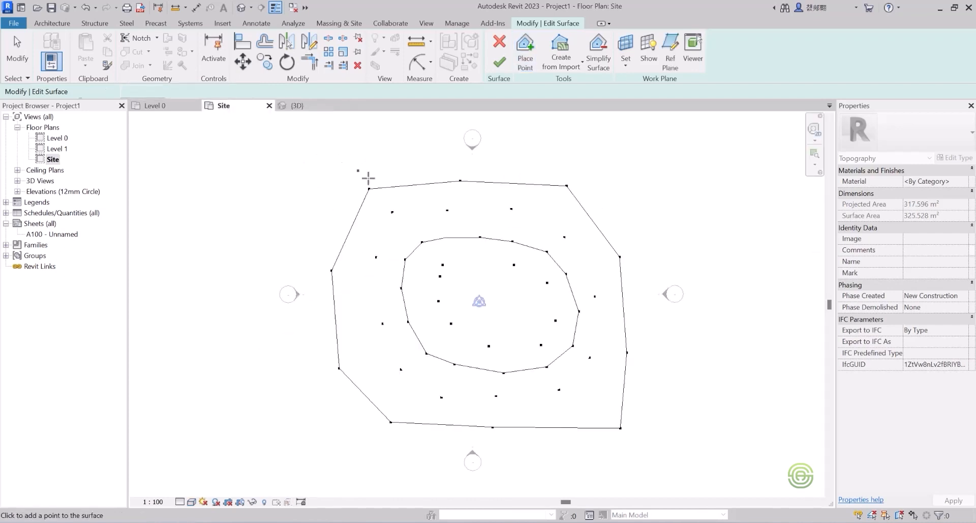
- Finish the toposurface, view the completed terrain in 3D, and return to the Site plan
scroll(573, 352, "up", 2)
scroll(407, 274, "down", 2)
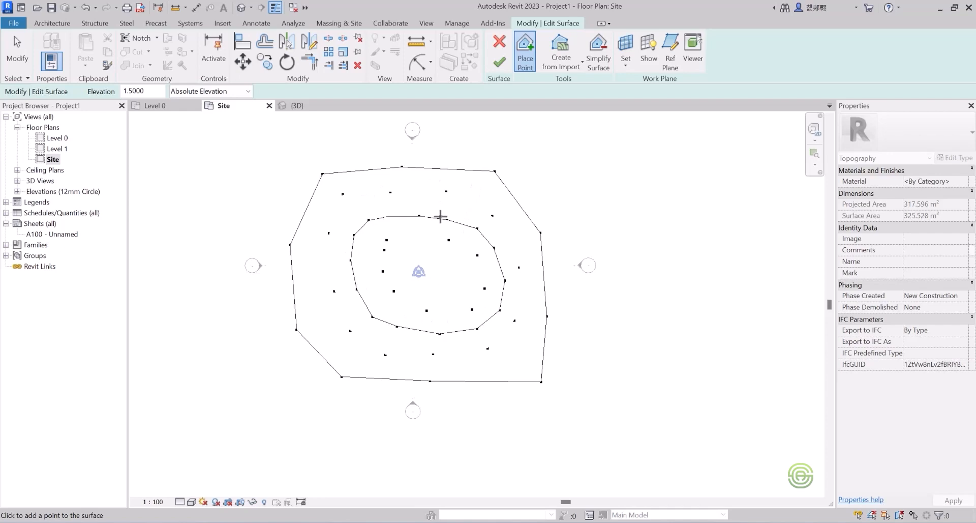
left_click(479, 132)
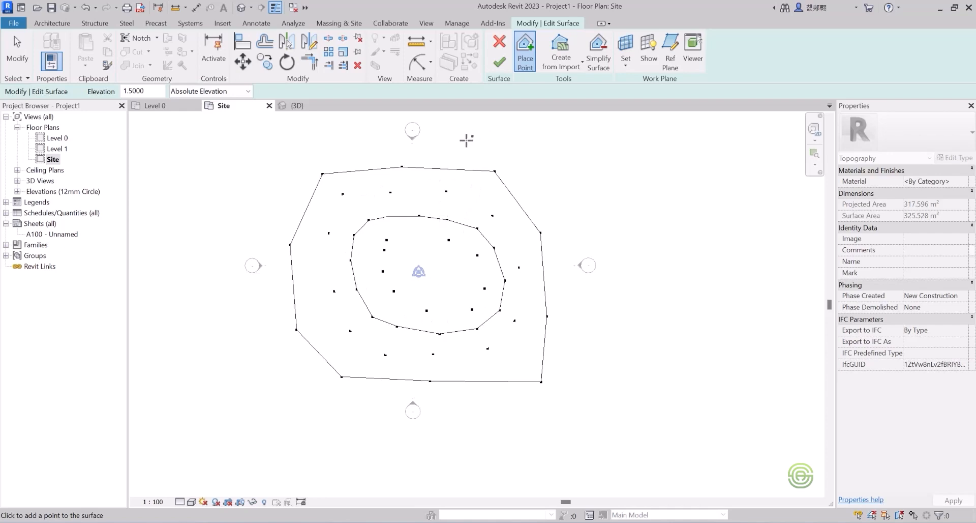
left_click(499, 63)
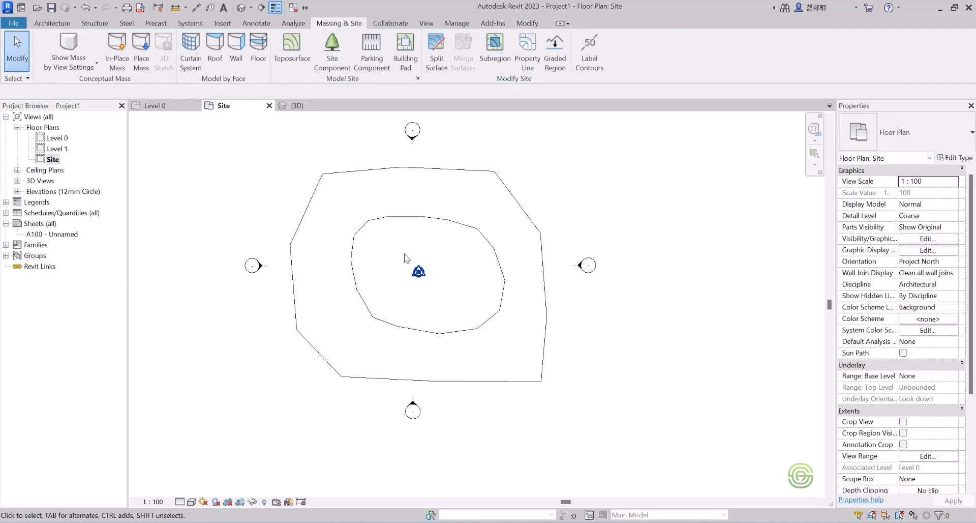
left_click(298, 106)
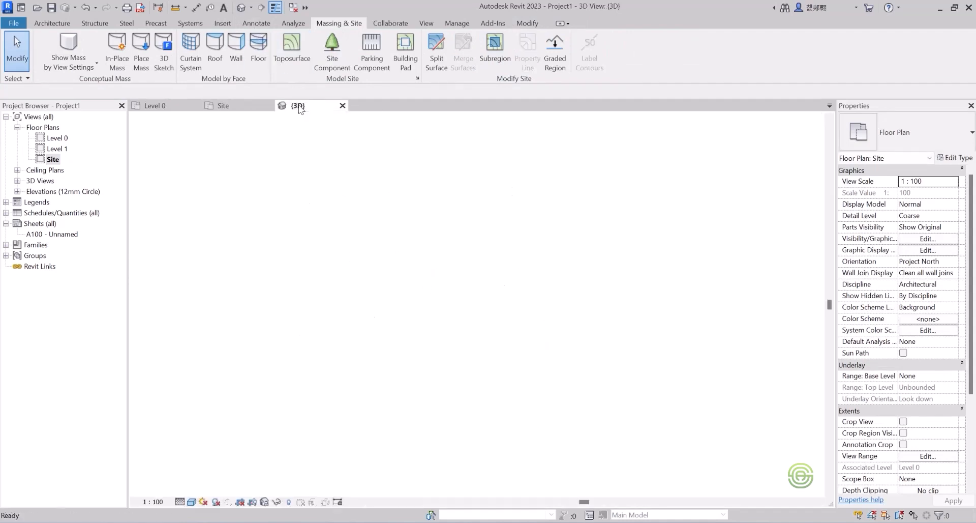
middle_click_drag(471, 327, 506, 345, "shift")
left_click(237, 107)
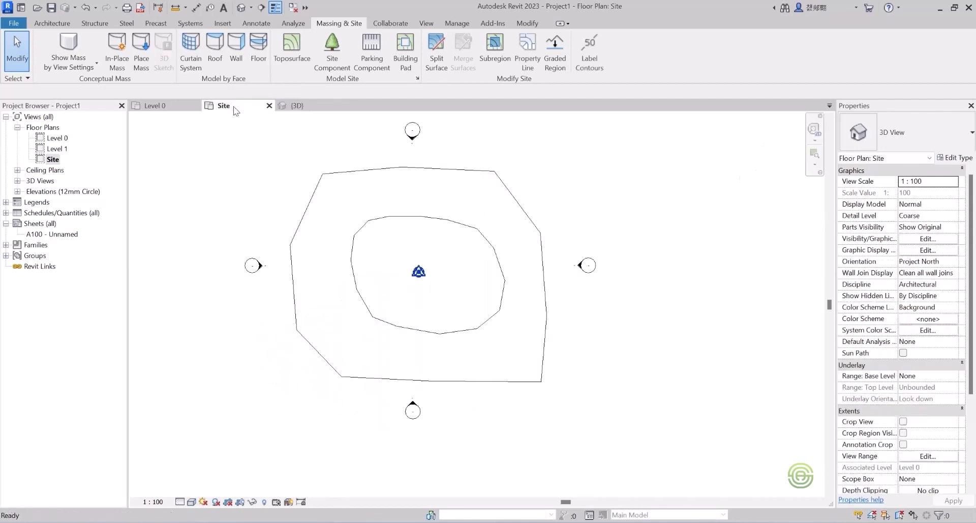
- Create a second toposurface beside the first from nine points at elevation 0 and finish it
scroll(351, 264, "down", 3)
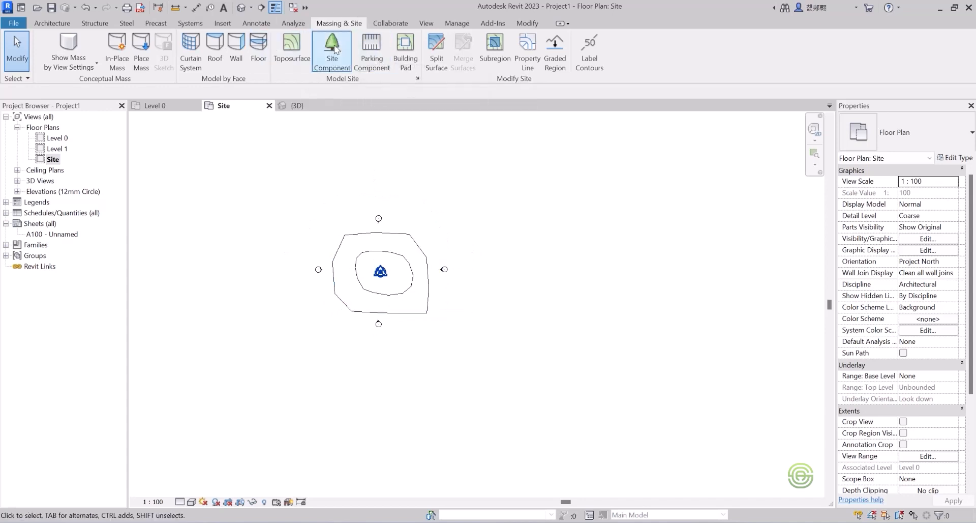
left_click(297, 45)
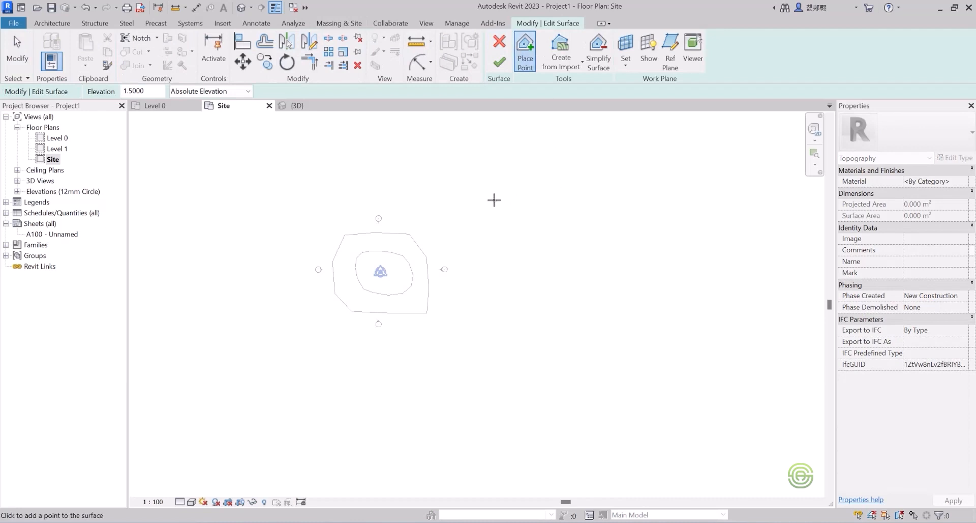
left_click_drag(152, 91, 121, 92)
type("0")
left_click(489, 229)
left_click(518, 229)
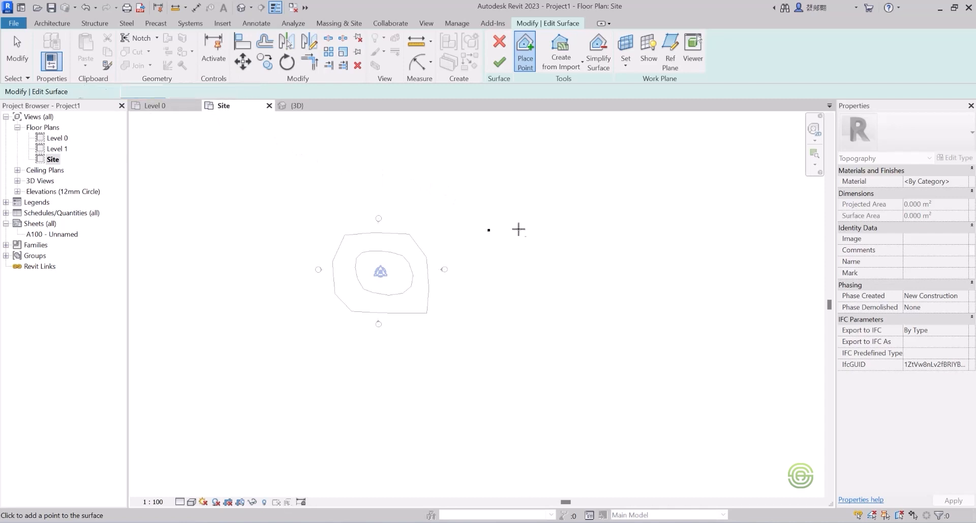
left_click(555, 228)
left_click(563, 246)
left_click(562, 276)
left_click(552, 296)
left_click(508, 293)
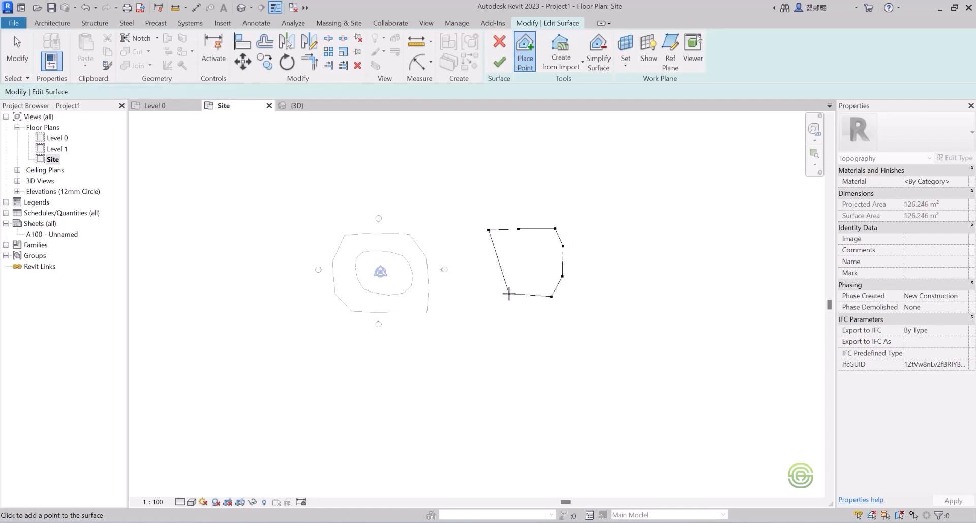
left_click(494, 277)
left_click(490, 247)
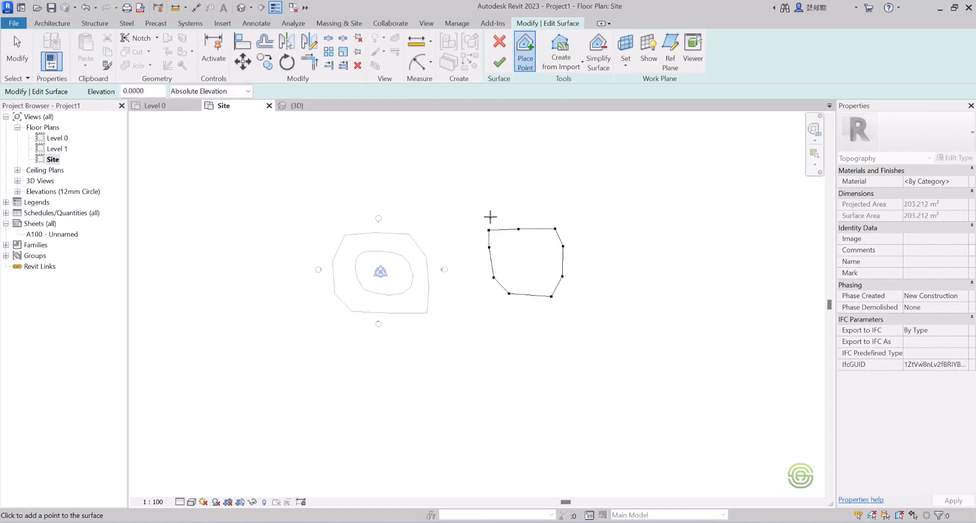
left_click(500, 61)
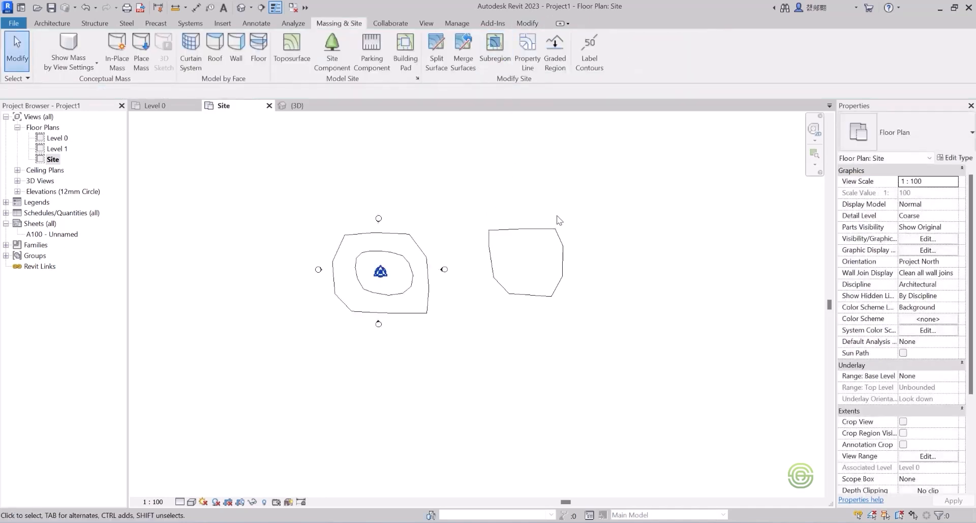
- Create a separate toposurface within the second surface's outline from nine points at elevation 1 m and finish it
left_click(292, 48)
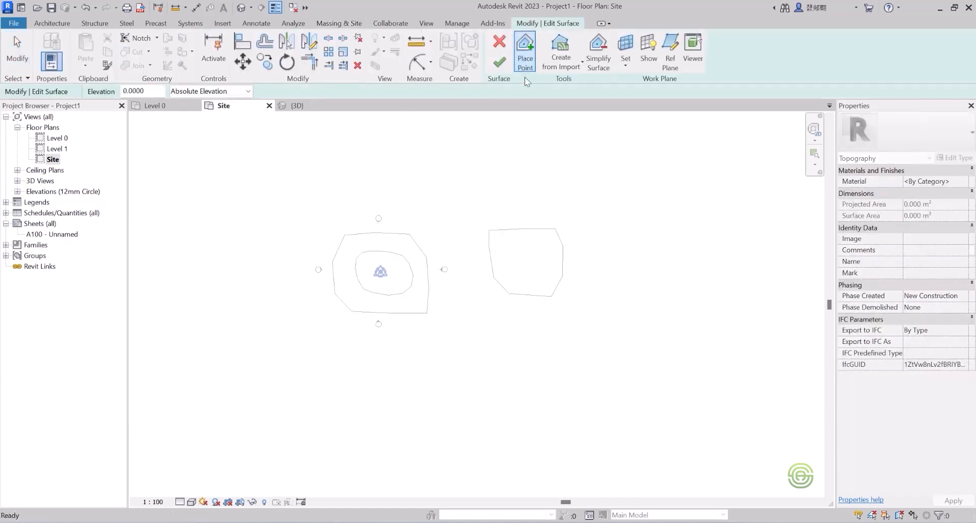
left_click_drag(143, 92, 126, 89)
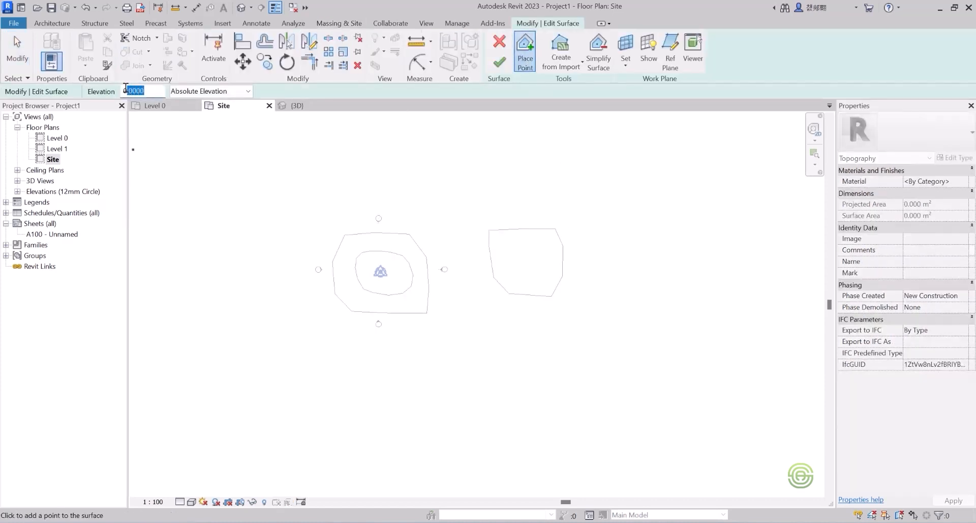
key("BackSpace")
left_click_drag(148, 88, 124, 89)
key("BackSpace")
left_click(501, 240)
scroll(516, 240, "up", 5)
left_click(503, 236)
left_click(555, 233)
left_click(578, 246)
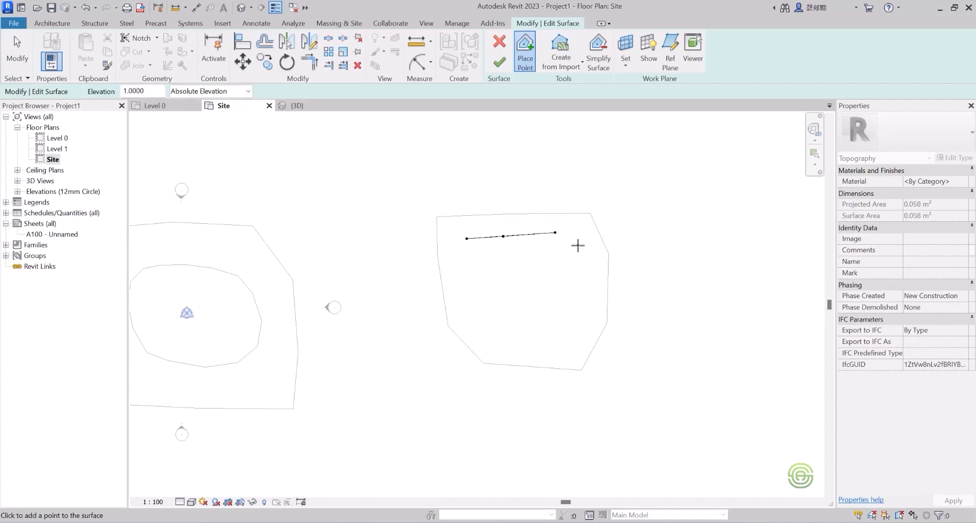
left_click(588, 287)
left_click(581, 336)
left_click(532, 339)
left_click(484, 322)
left_click(468, 275)
left_click(499, 63)
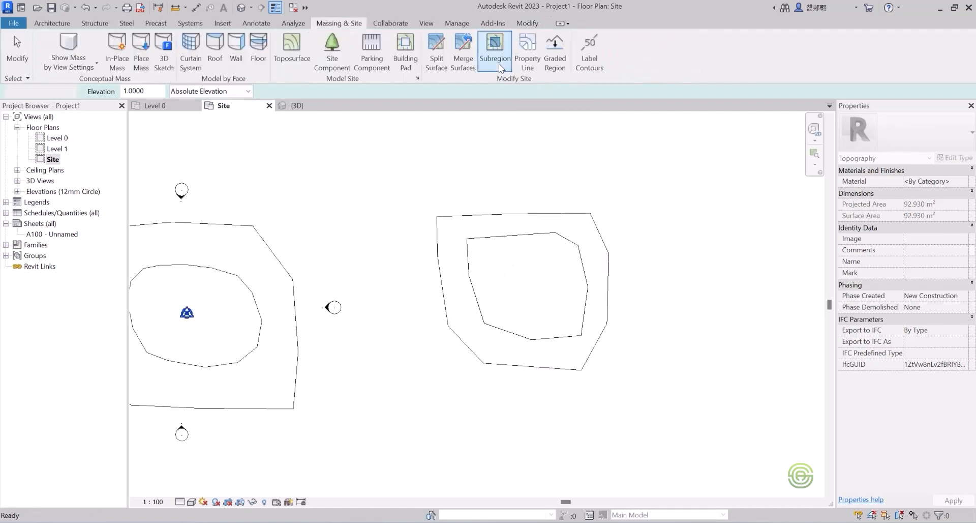
- Examine the two separately created surfaces in the 3D view, from above and from a low side angle
left_click(298, 105)
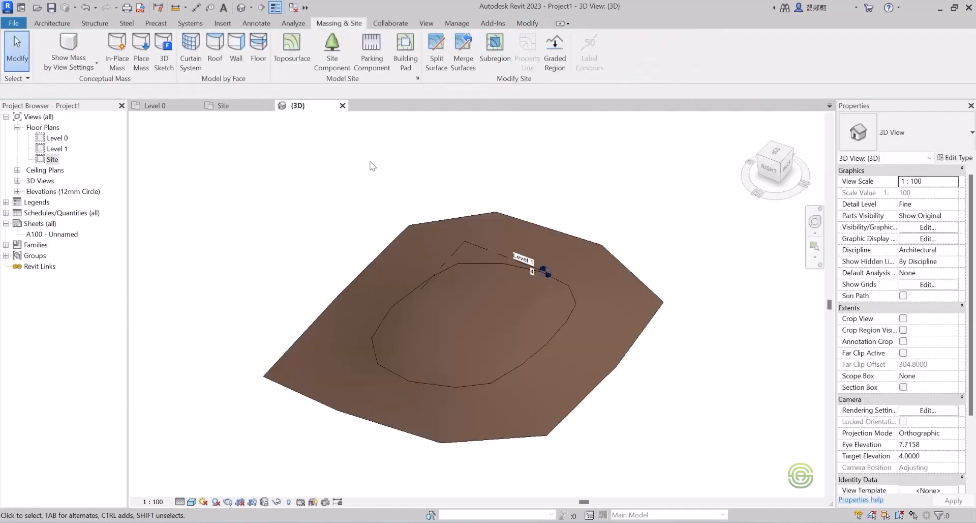
scroll(419, 254, "down", 5)
middle_click_drag(395, 291, 328, 339, "shift")
scroll(195, 328, "up", 4)
scroll(291, 330, "down", 2)
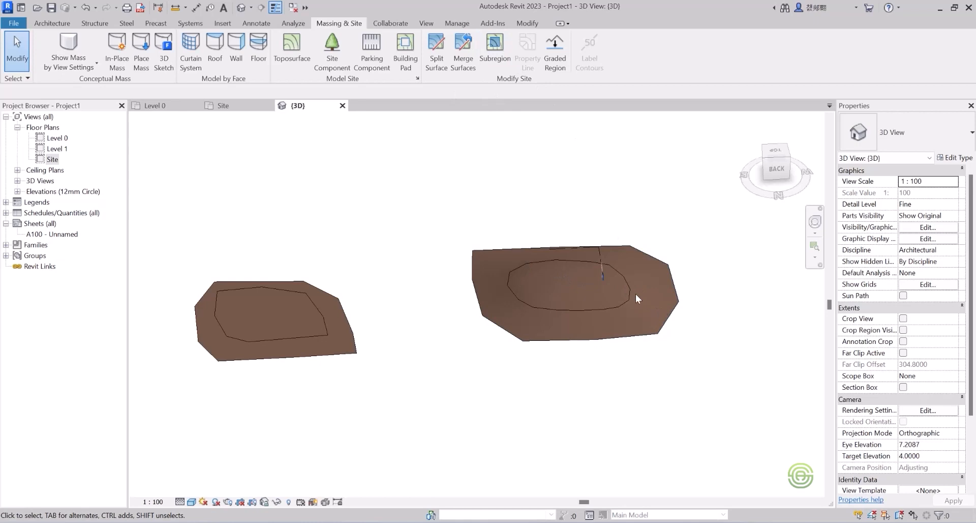
middle_click_drag(572, 304, 526, 297, "shift")
scroll(325, 262, "up", 4)
scroll(319, 264, "up", 2)
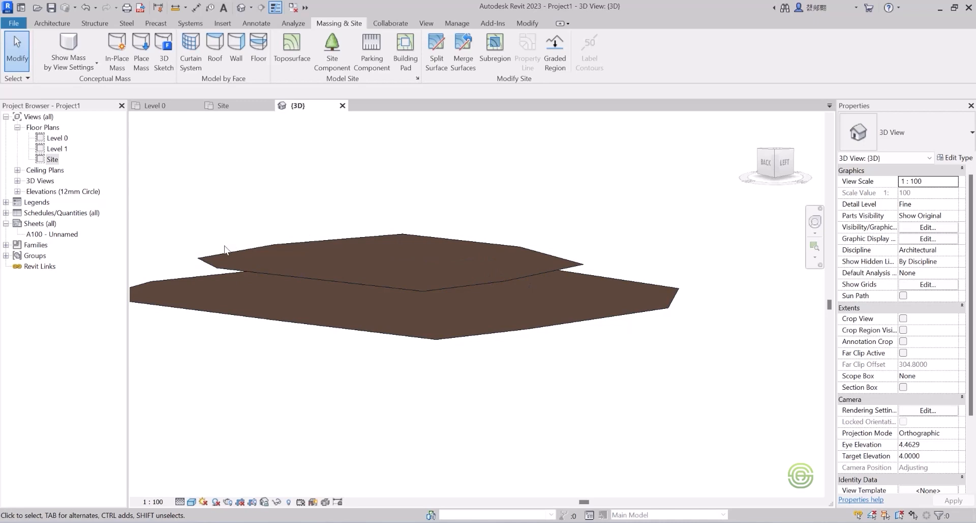
scroll(441, 280, "down", 2)
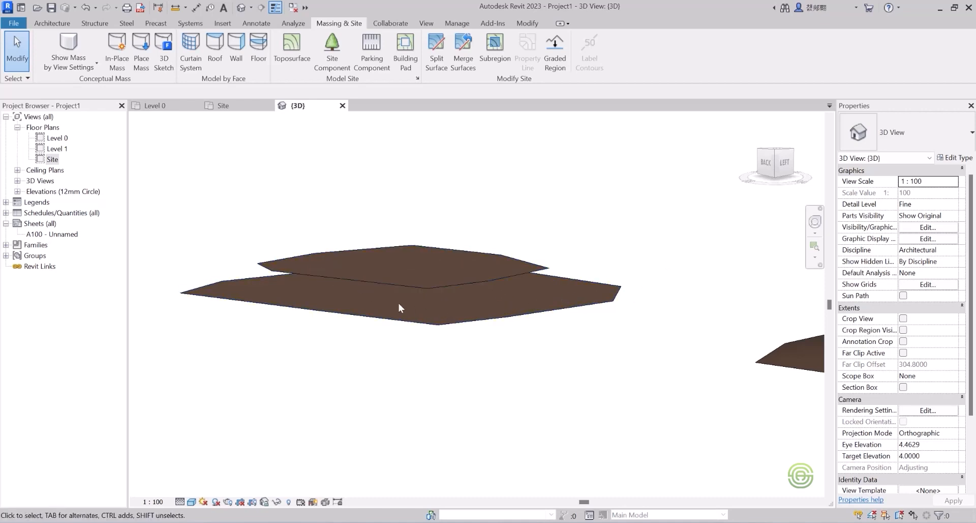
scroll(268, 285, "down", 3)
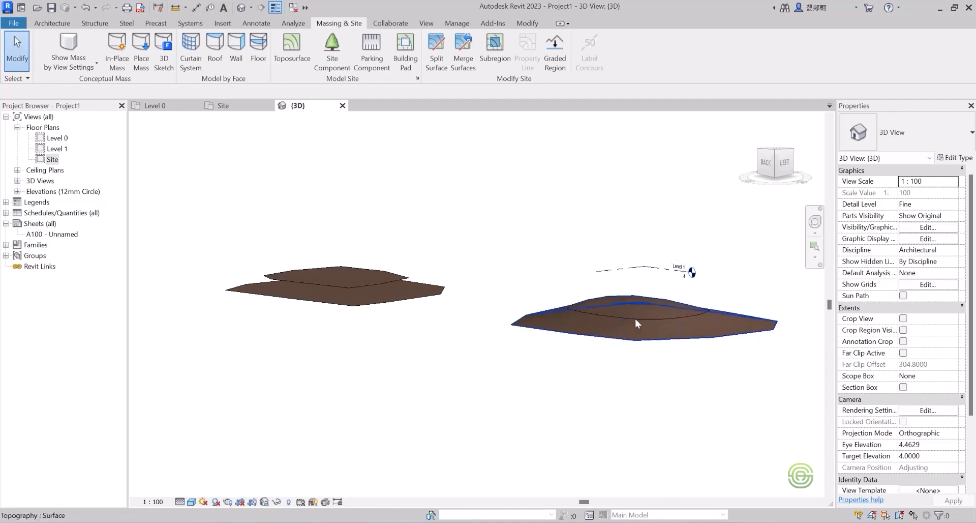
- Compare the single multi-elevation toposurface with the pair of separate surfaces by viewing them from above
middle_click_drag(633, 310, 514, 374, "shift")
middle_click_drag(653, 336, 473, 341, "shift")
scroll(468, 340, "down", 3)
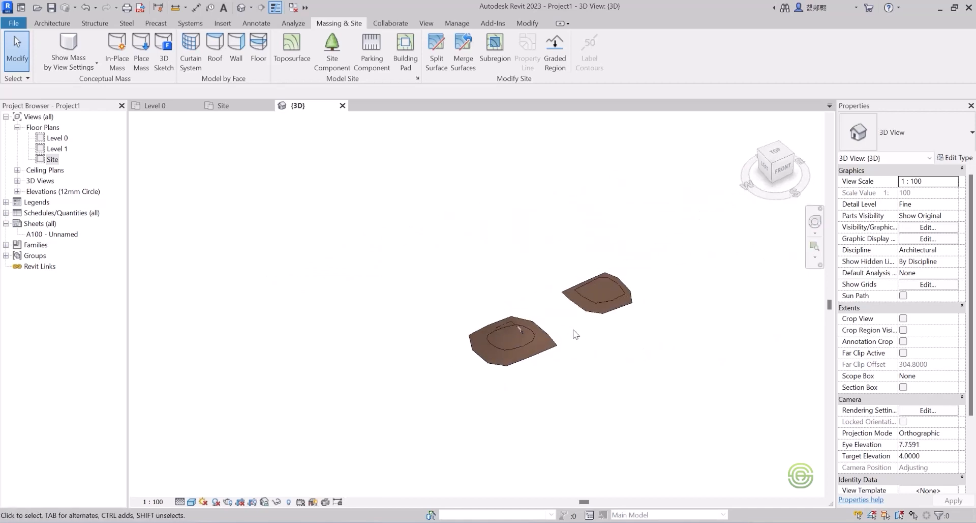
middle_click_drag(575, 333, 531, 335, "shift")
scroll(616, 331, "up", 4)
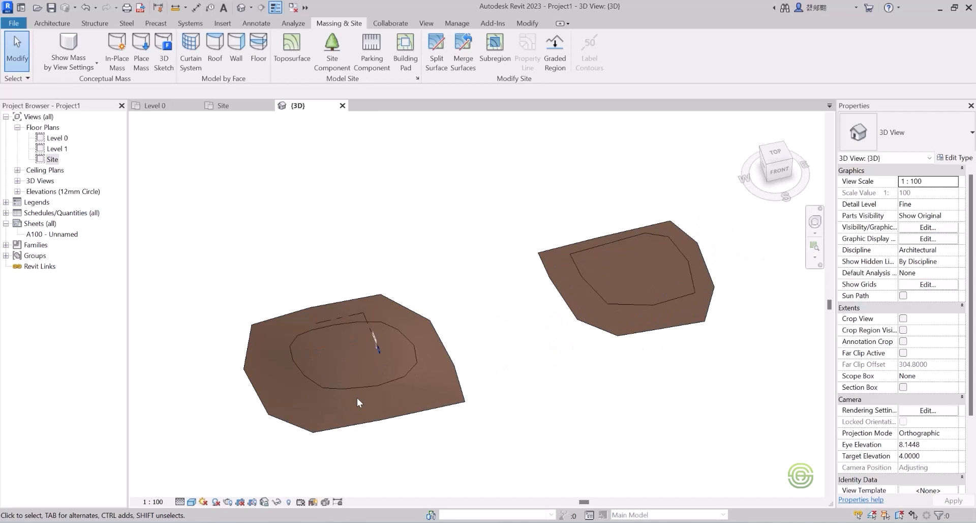
- Return to the Site plan and delete all three toposurfaces
left_click(226, 106)
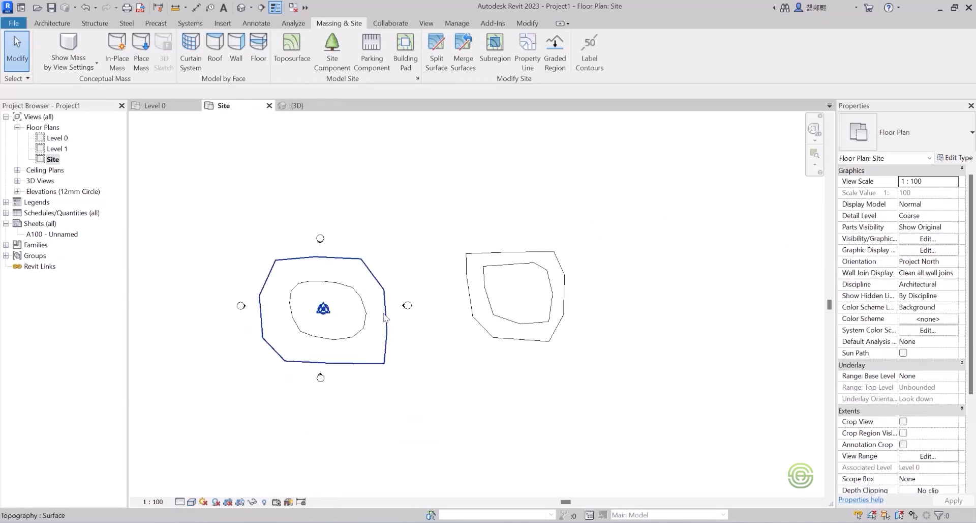
left_click(385, 318)
key("Delete")
left_click(485, 304)
key("Delete")
left_click(489, 303)
key("Delete")
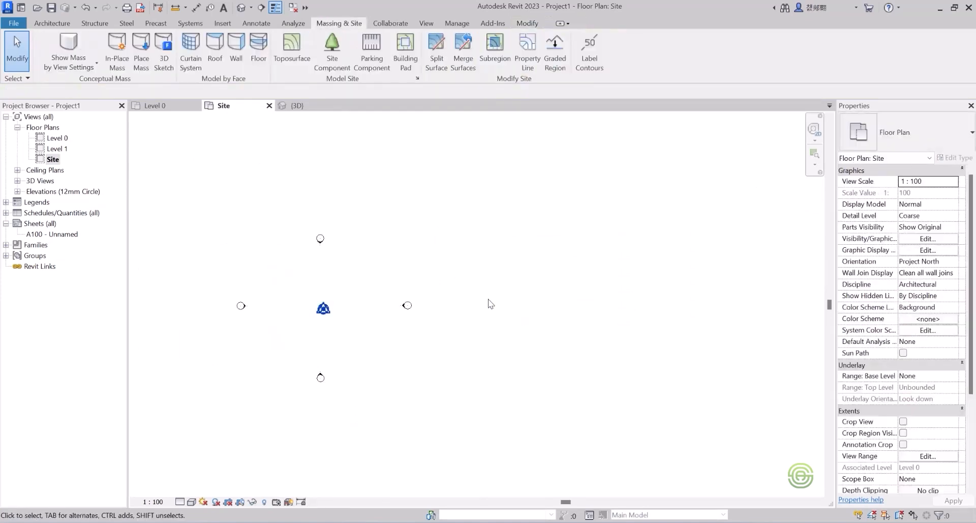
- Start a toposurface in the Site plan and outline a roughly square boundary inside the elevation markers with 17 points at elevation 0 m
scroll(488, 300, "down", 2)
scroll(388, 286, "up", 4)
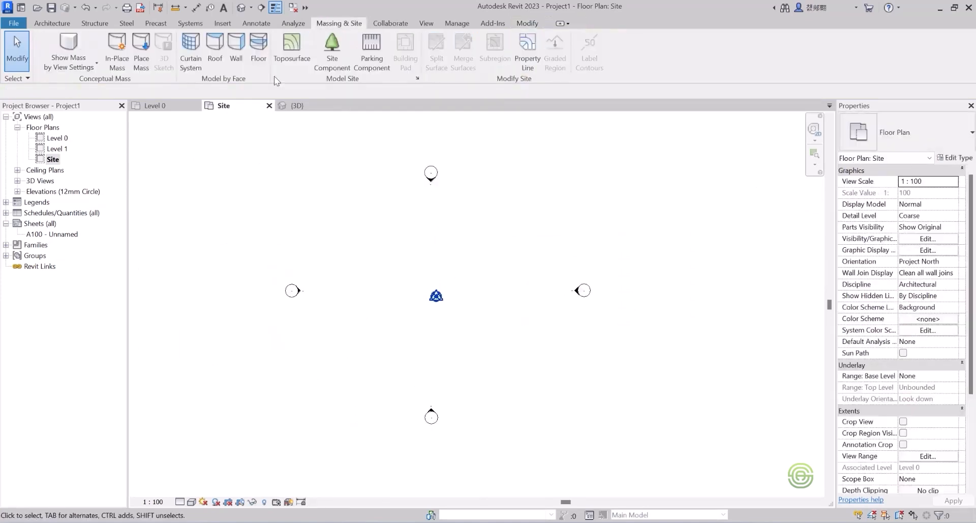
left_click(292, 51)
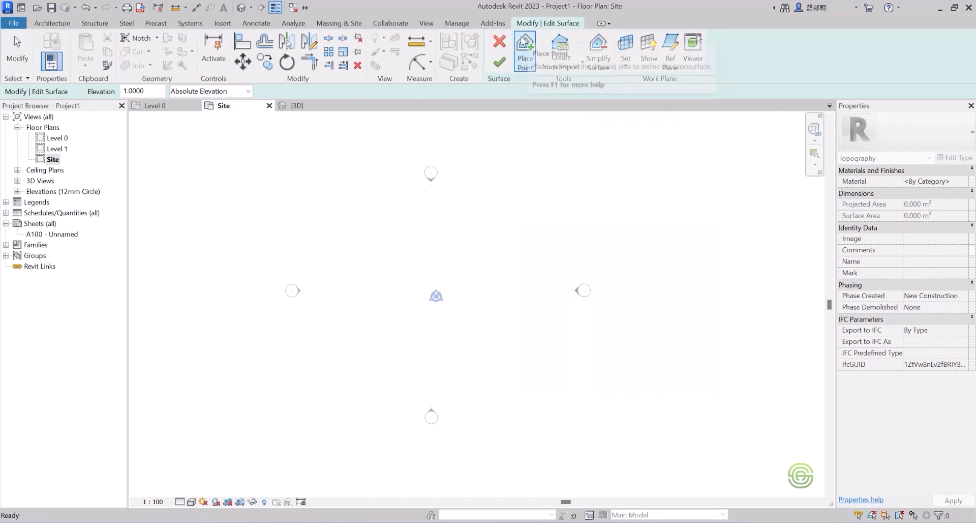
left_click_drag(151, 88, 114, 89)
type("0")
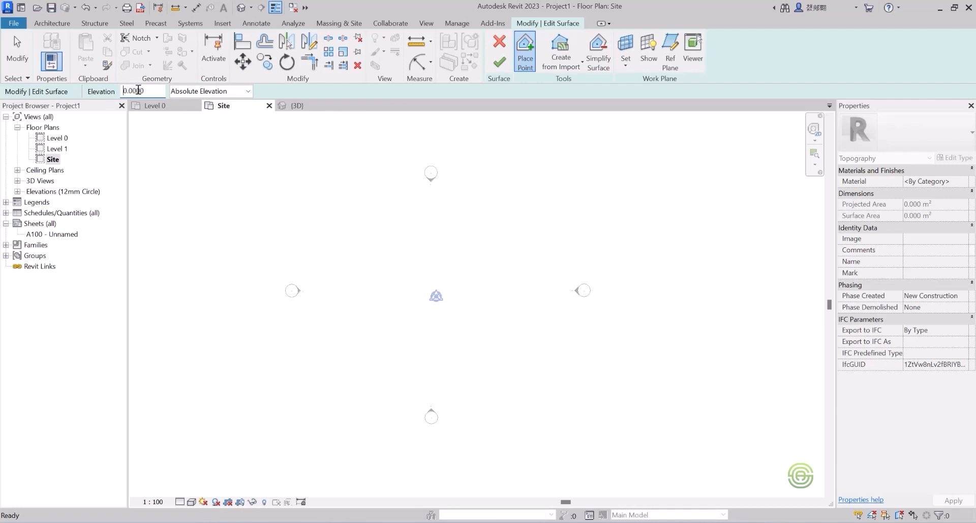
left_click(345, 202)
left_click(399, 201)
left_click(466, 201)
left_click(507, 201)
left_click(536, 200)
left_click(535, 259)
left_click(538, 310)
left_click(539, 345)
left_click(537, 386)
left_click(474, 392)
left_click(409, 388)
left_click(367, 389)
left_click(340, 384)
left_click(338, 357)
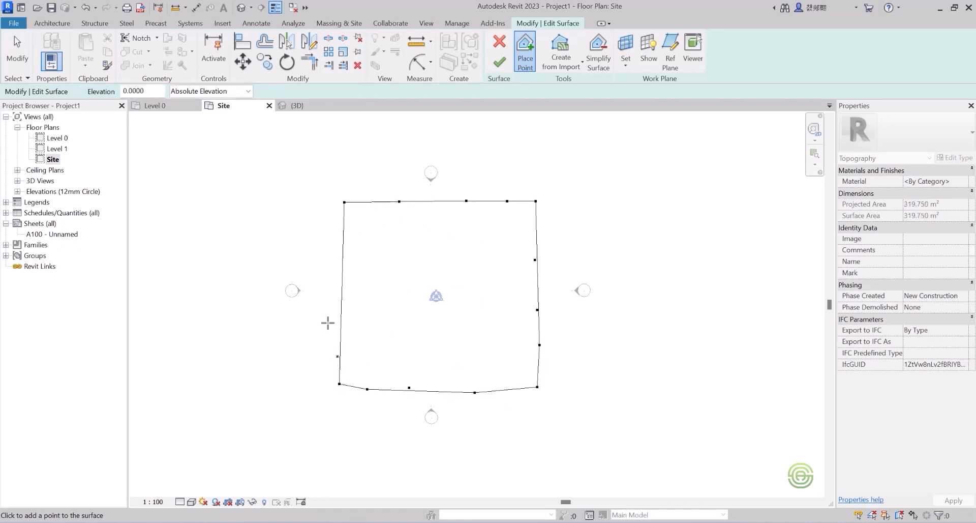
left_click(337, 324)
left_click(336, 263)
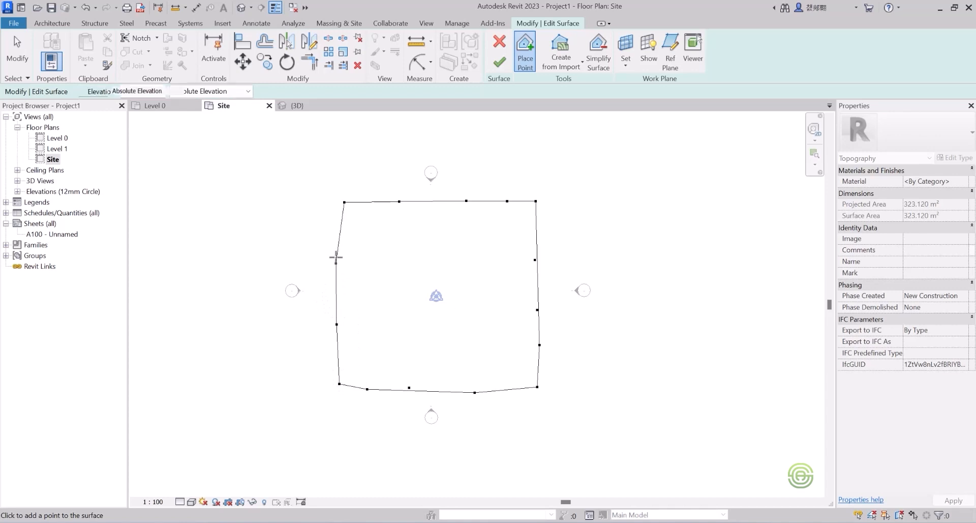
left_click(334, 231)
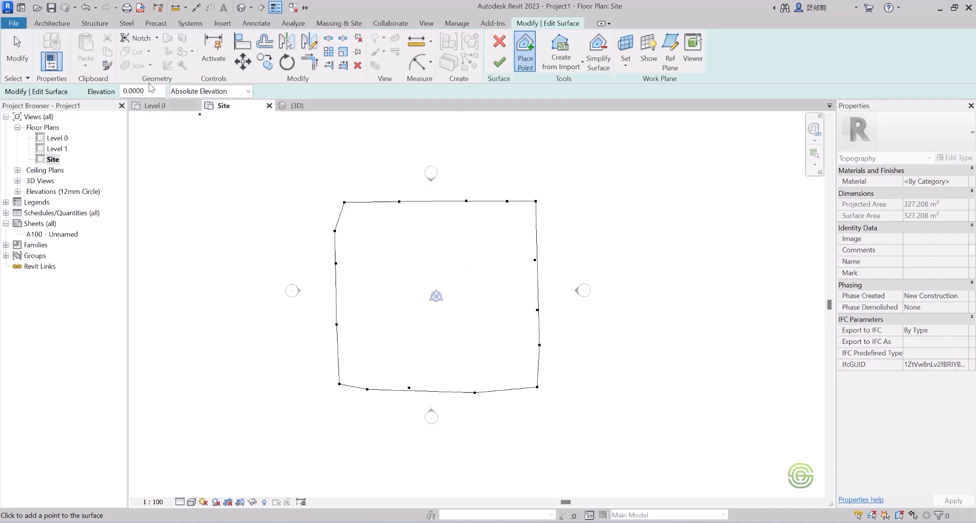
- Place a closed ring of 16 surface points at elevation 1 m just inside the outer boundary
left_click_drag(151, 90, 117, 92)
type("1")
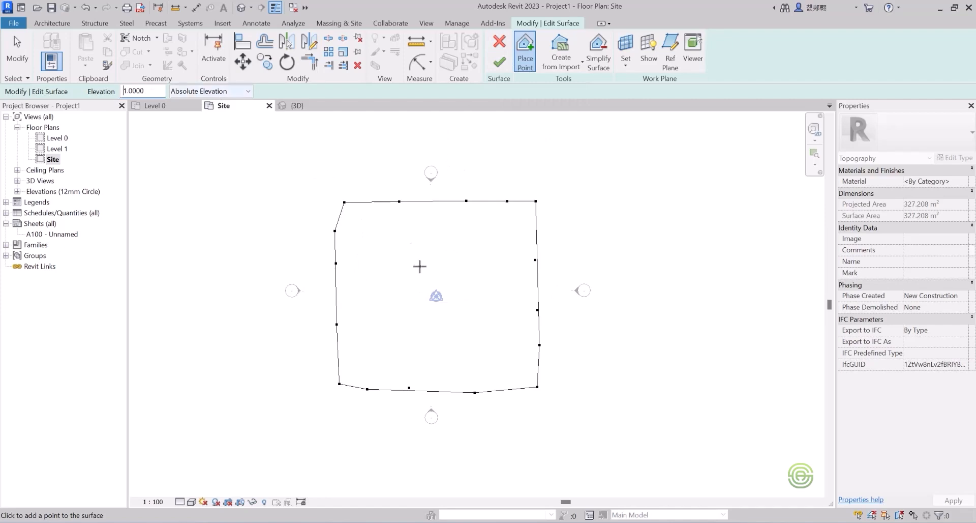
left_click(361, 222)
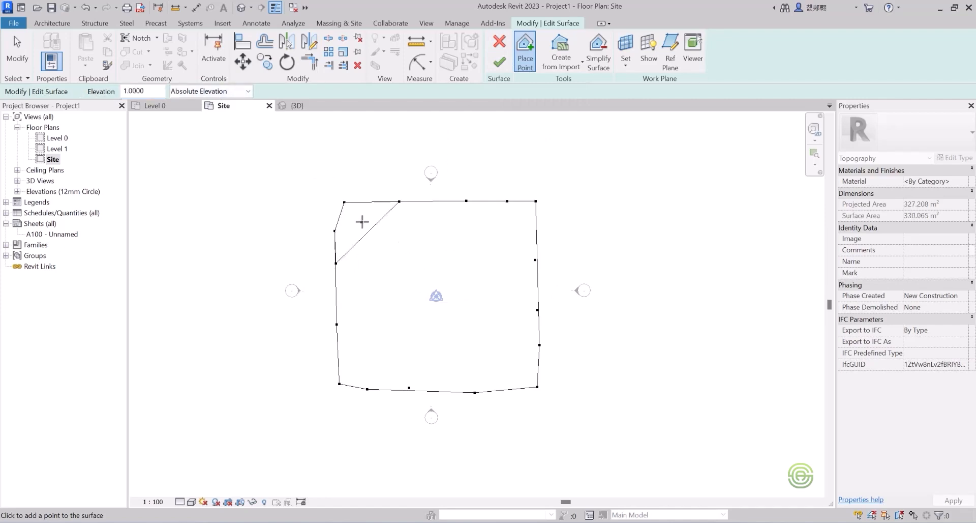
left_click(404, 220)
left_click(451, 220)
left_click(490, 222)
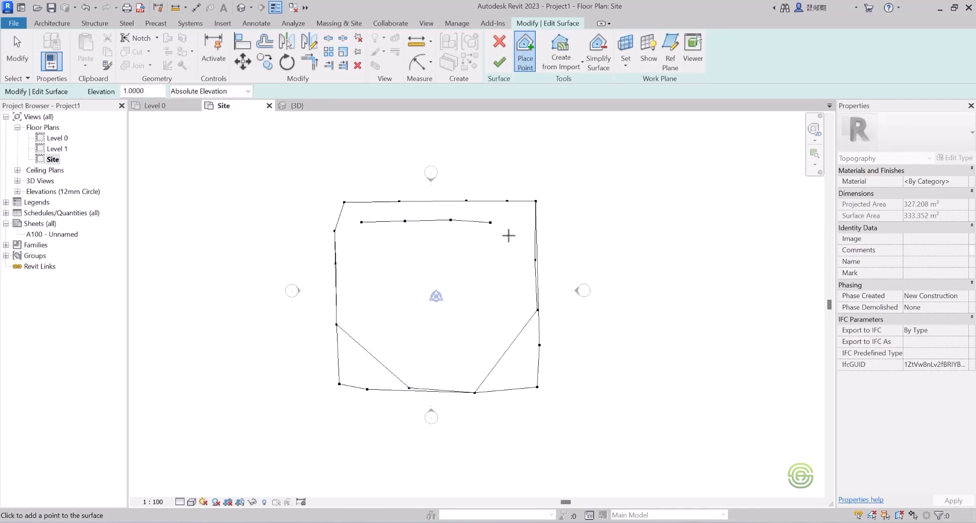
left_click(517, 238)
left_click(521, 272)
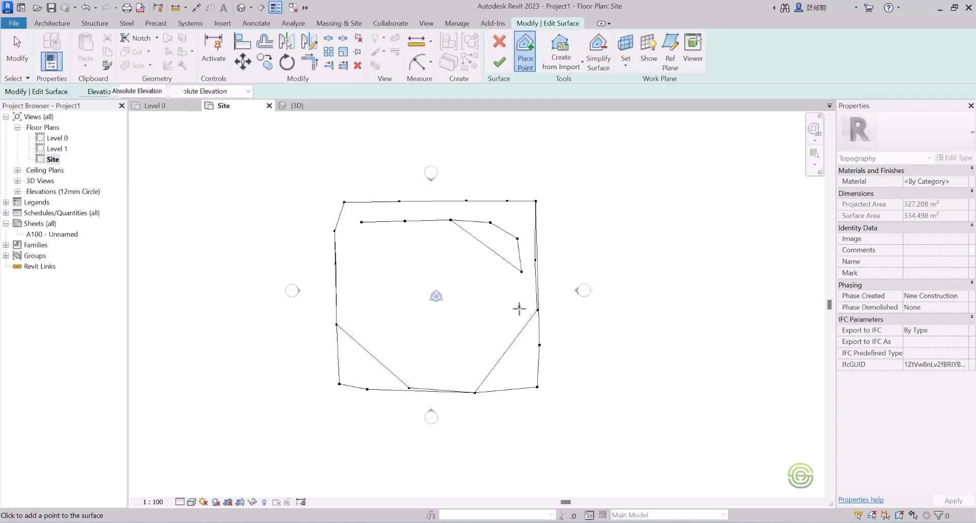
left_click(519, 313)
left_click(519, 347)
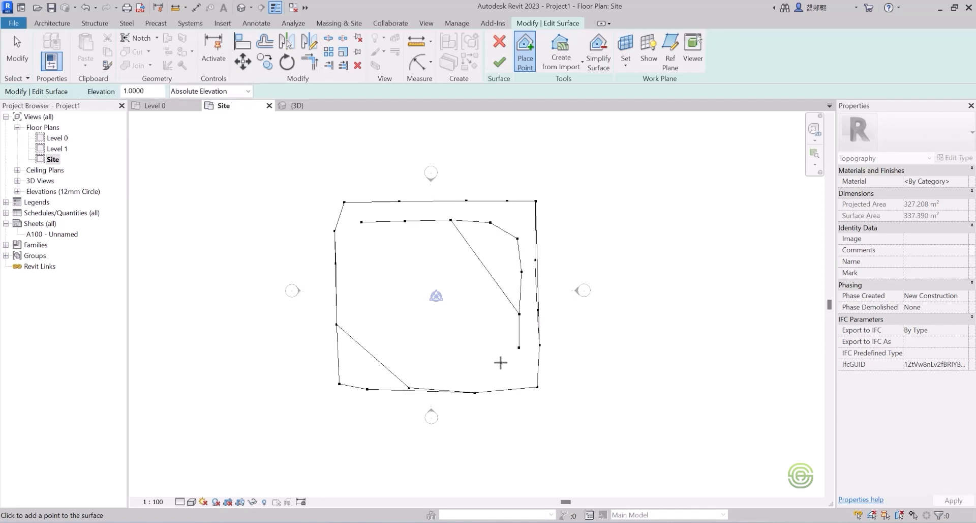
left_click(503, 369)
left_click(453, 372)
left_click(406, 366)
left_click(379, 363)
left_click(366, 349)
left_click(361, 306)
left_click(360, 269)
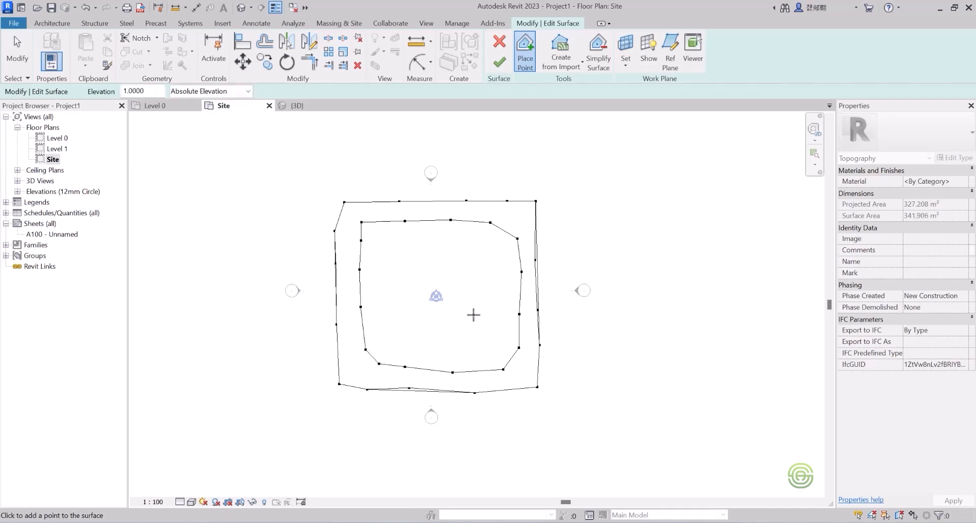
left_click(460, 306)
- Add a smaller ring of 15 surface points at elevation 2 m inside the 1 m ring
left_click_drag(152, 89, 122, 90)
type("2")
left_click(386, 245)
left_click(422, 243)
left_click(453, 244)
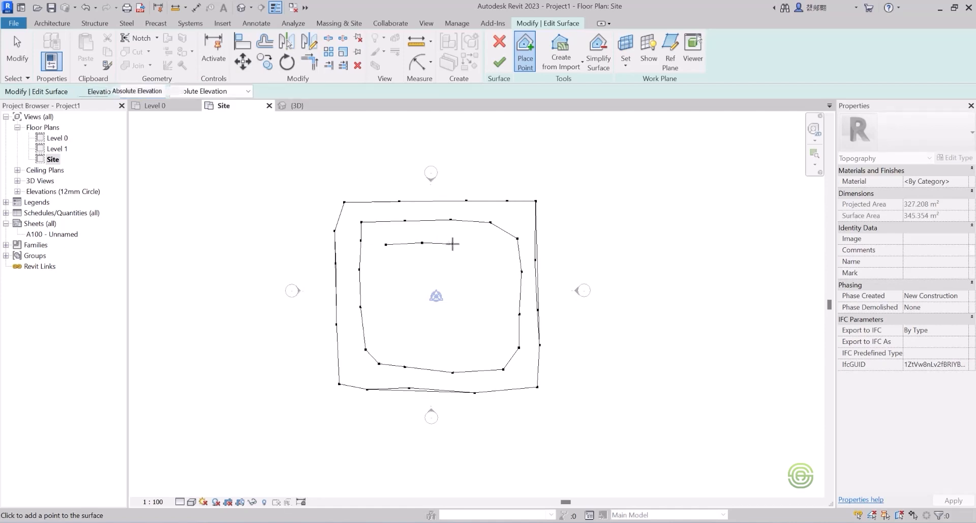
left_click(478, 243)
left_click(496, 251)
left_click(501, 272)
left_click(502, 310)
left_click(503, 335)
left_click(483, 351)
left_click(455, 351)
left_click(422, 346)
left_click(396, 346)
left_click(387, 325)
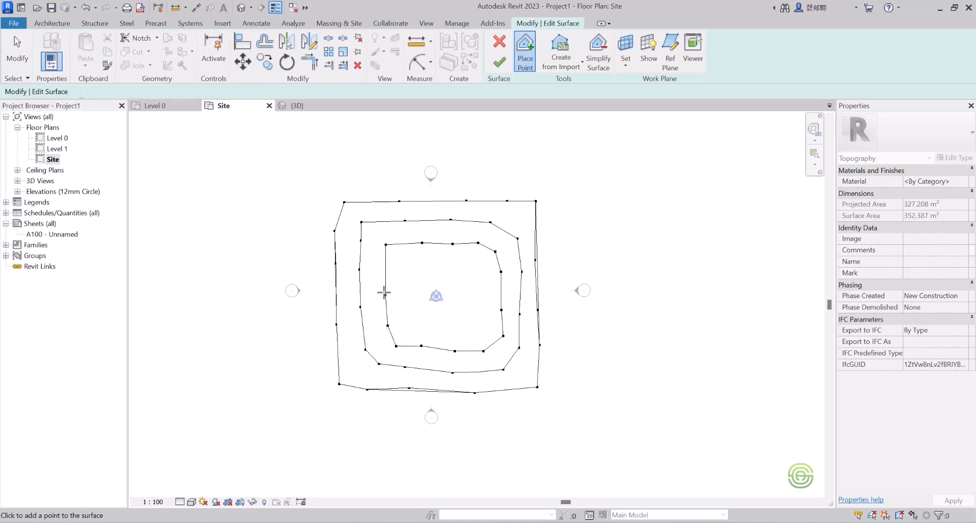
left_click(385, 294)
left_click(381, 267)
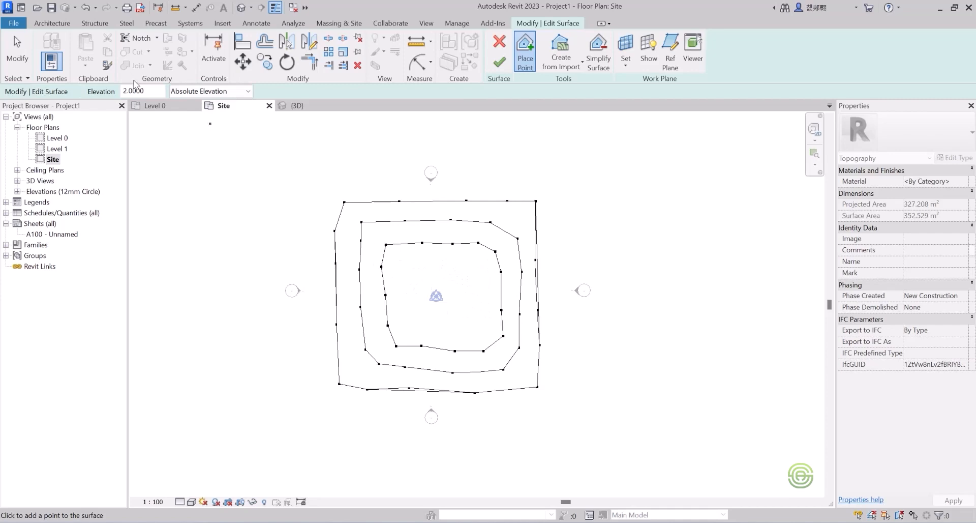
- Add an innermost ring of 11 surface points at elevation 3 m around the project base point and finish the toposurface
left_click_drag(150, 89, 112, 90)
left_click(407, 266)
left_click(444, 265)
left_click(468, 266)
left_click(482, 275)
left_click(487, 295)
left_click(488, 320)
left_click(469, 329)
left_click(446, 331)
left_click(422, 329)
left_click(408, 314)
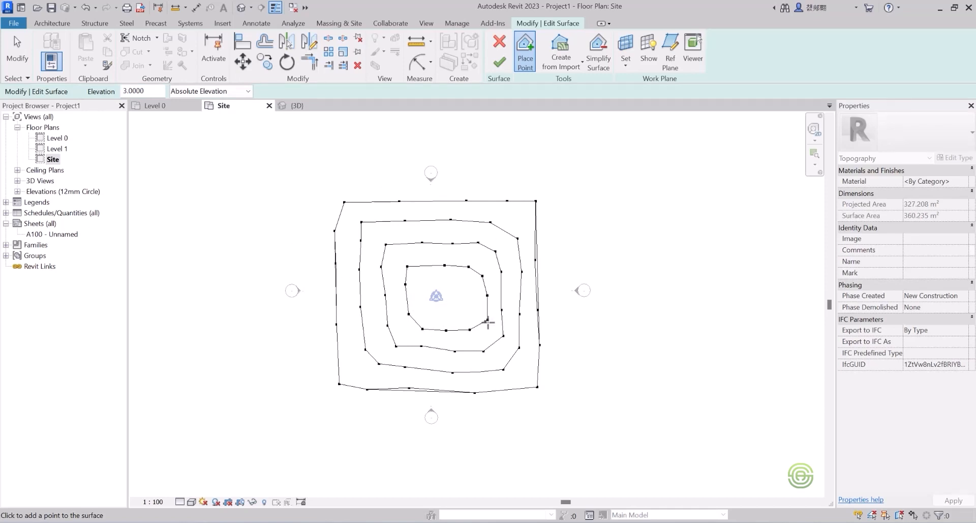
left_click(500, 63)
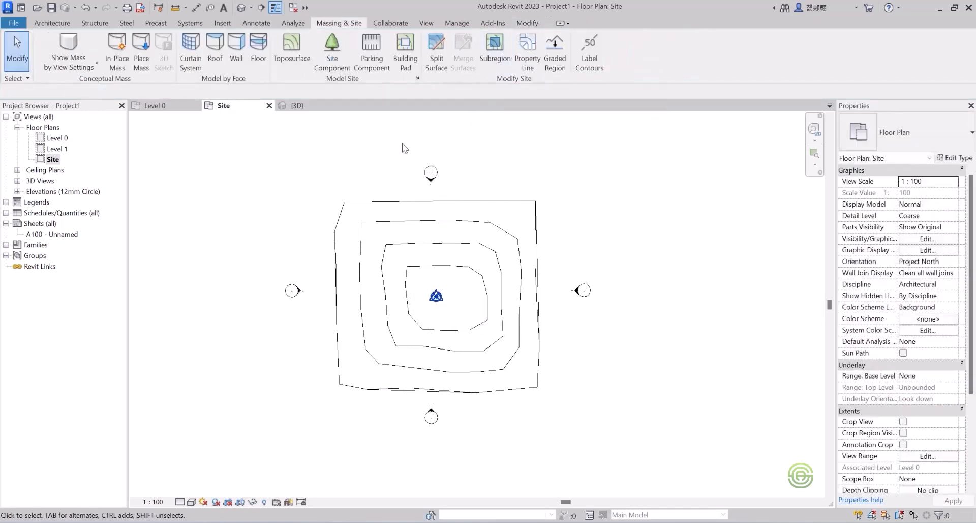
- Examine the stepped hill and its contour rings from several angles in the 3D view
left_click(314, 105)
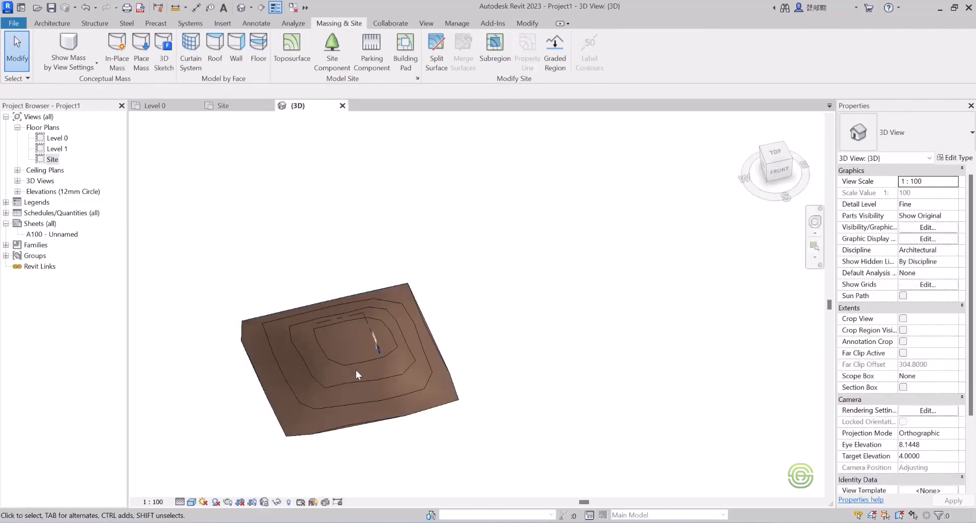
middle_click_drag(341, 387, 388, 371, "shift")
scroll(279, 442, "up", 2)
scroll(377, 296, "up", 1)
scroll(542, 256, "down", 2)
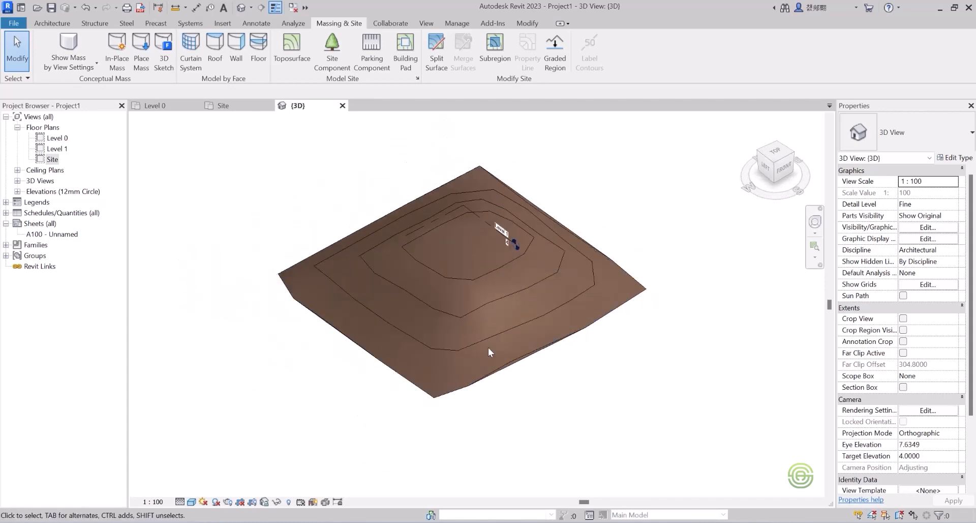
middle_click_drag(462, 275, 499, 289, "shift")
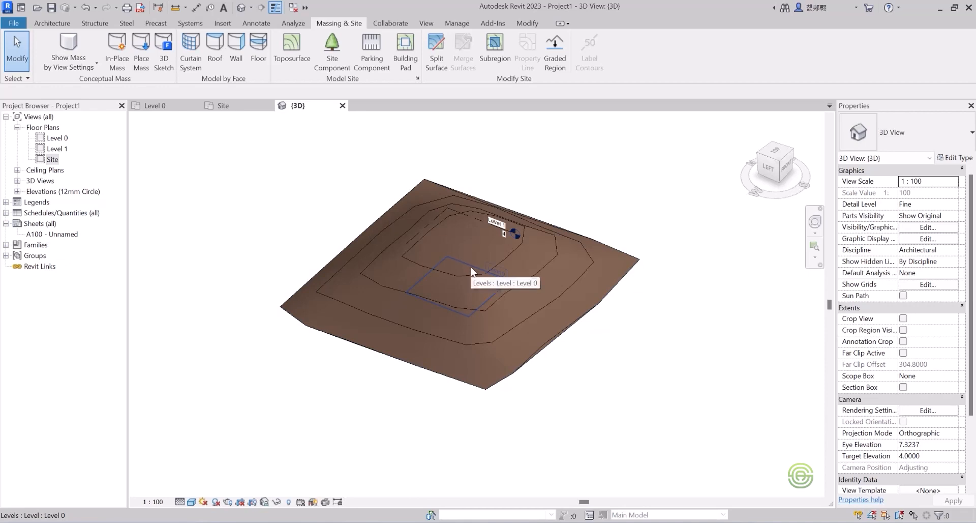
scroll(445, 254, "up", 2)
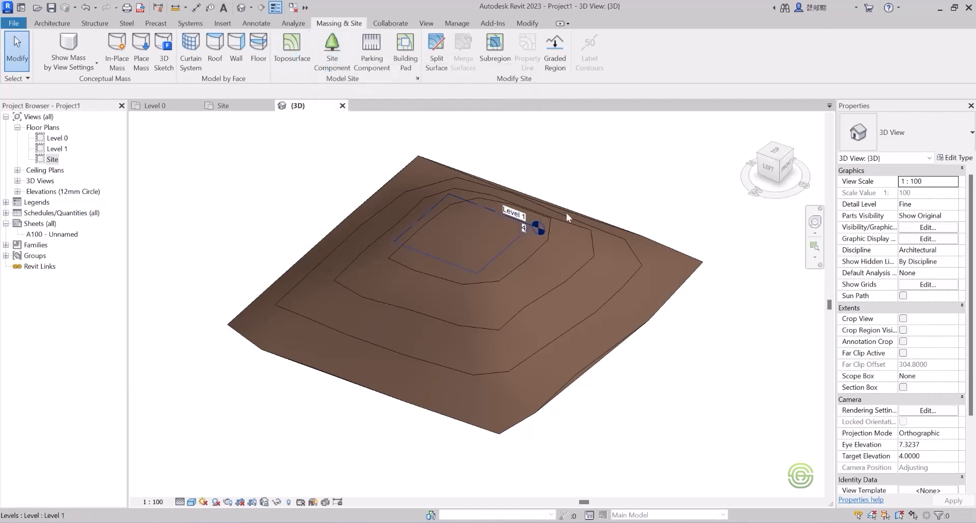
- Place a Blue_Berry_Elder-4.5_Meters tree as a site component on the hill's slope in the 3D view
left_click(331, 51)
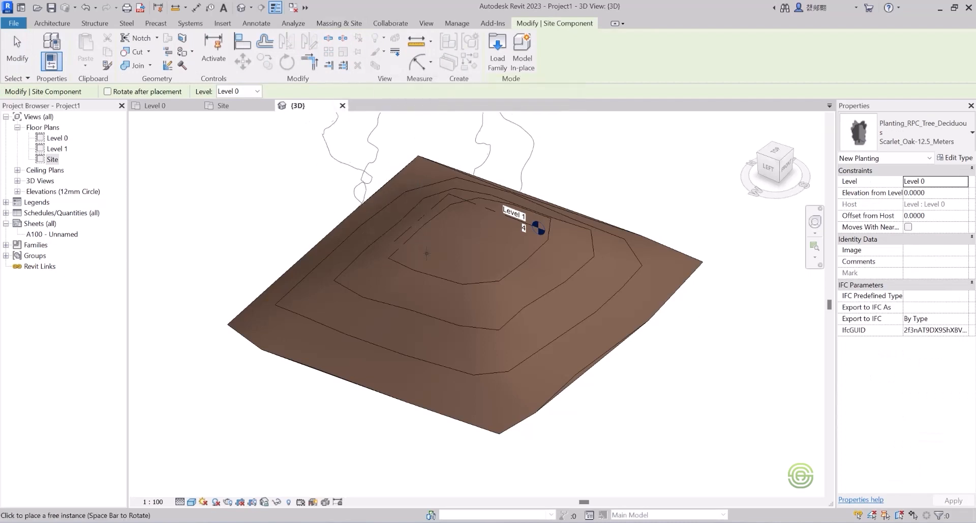
scroll(402, 252, "down", 6)
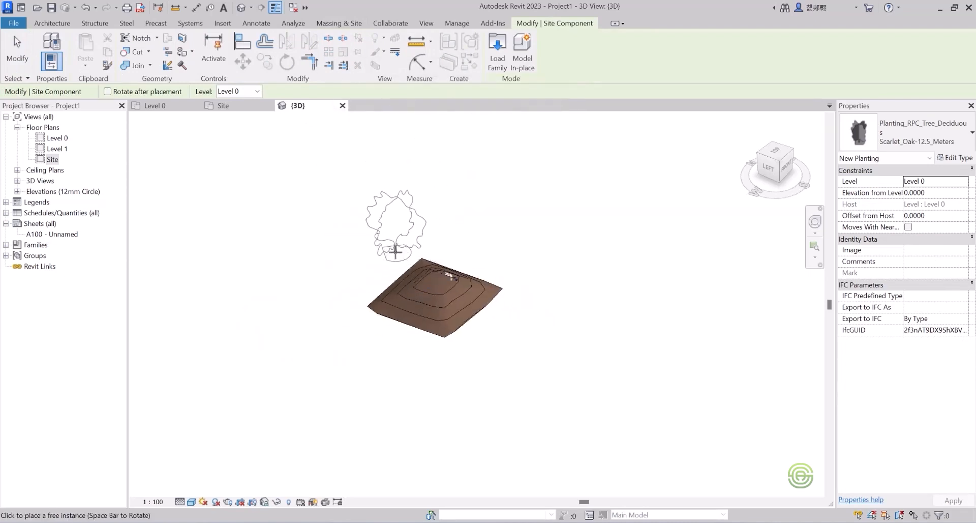
left_click(934, 135)
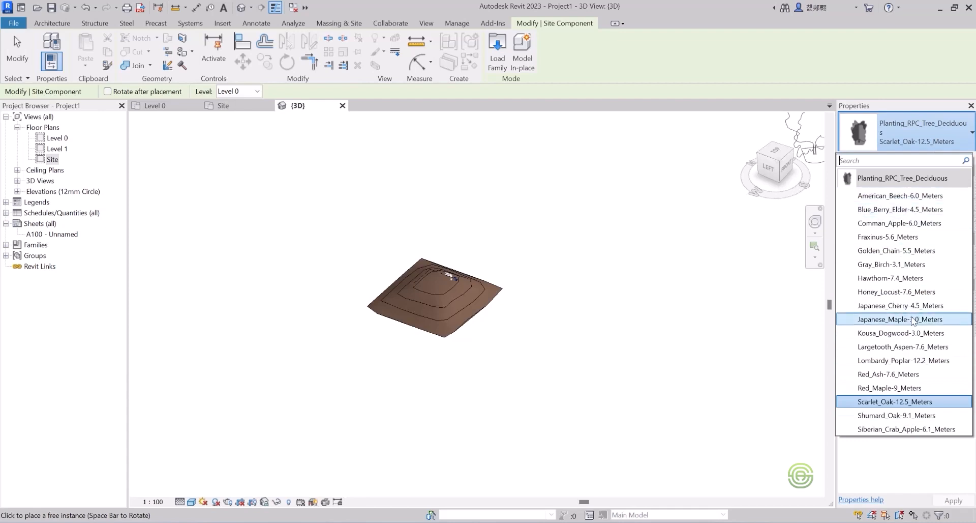
left_click(895, 212)
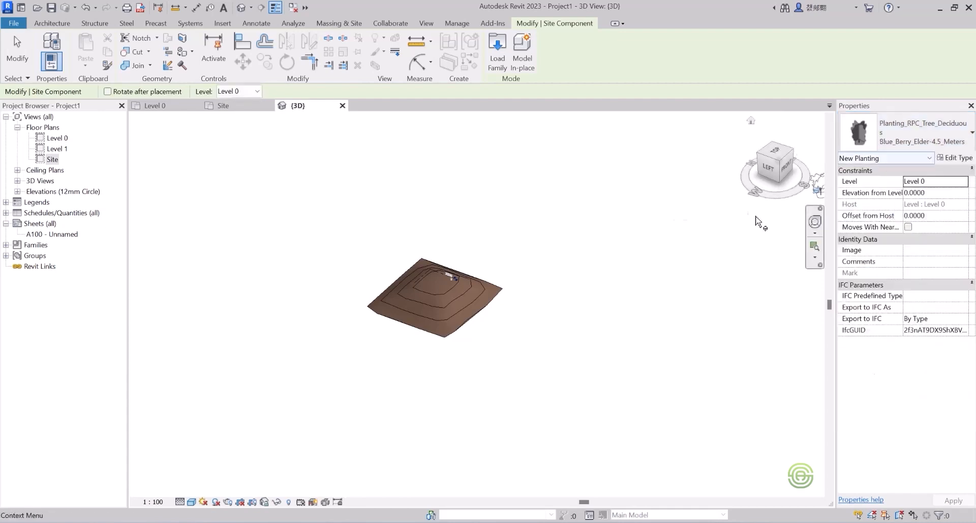
scroll(422, 281, "up", 4)
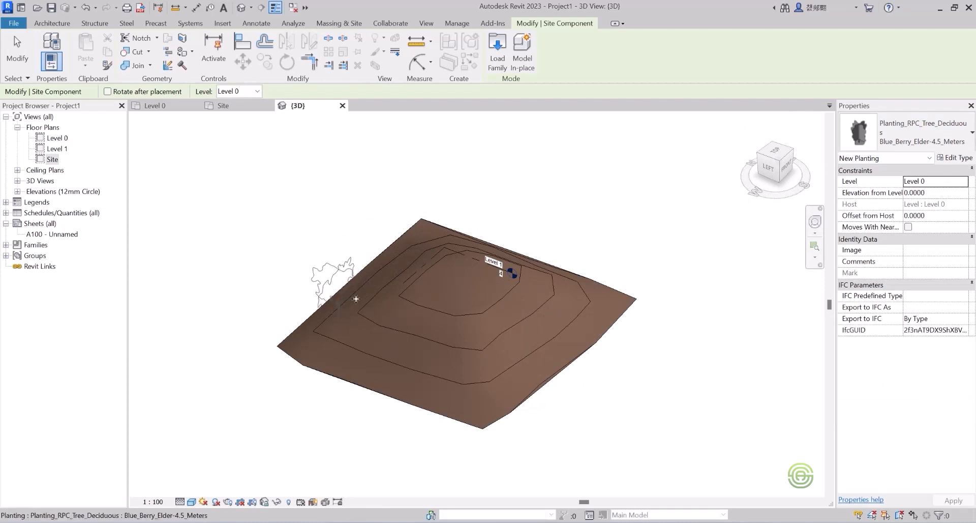
left_click(356, 299)
- Place three more Blue_Berry_Elder-4.5_Meters trees on different contour rings of the toposurface in the Site plan
left_click(230, 107)
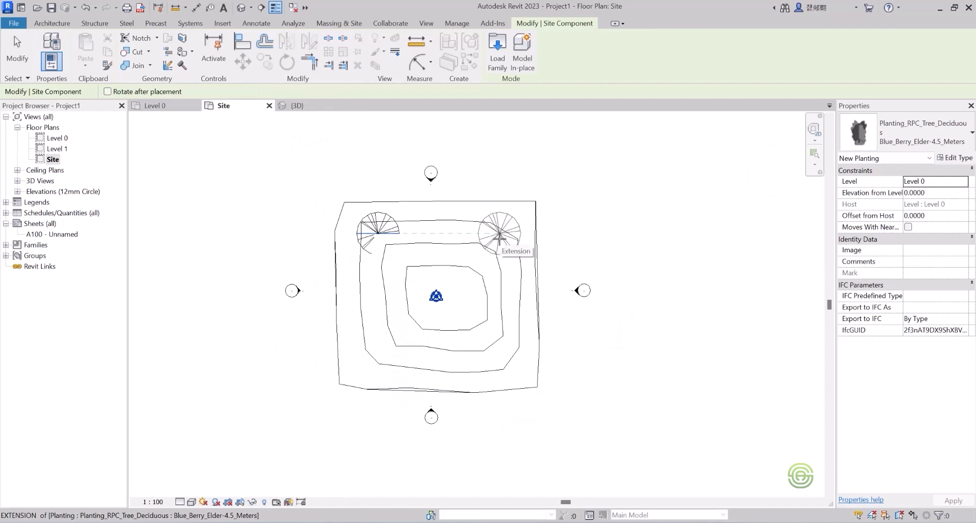
left_click(508, 262)
left_click(405, 334)
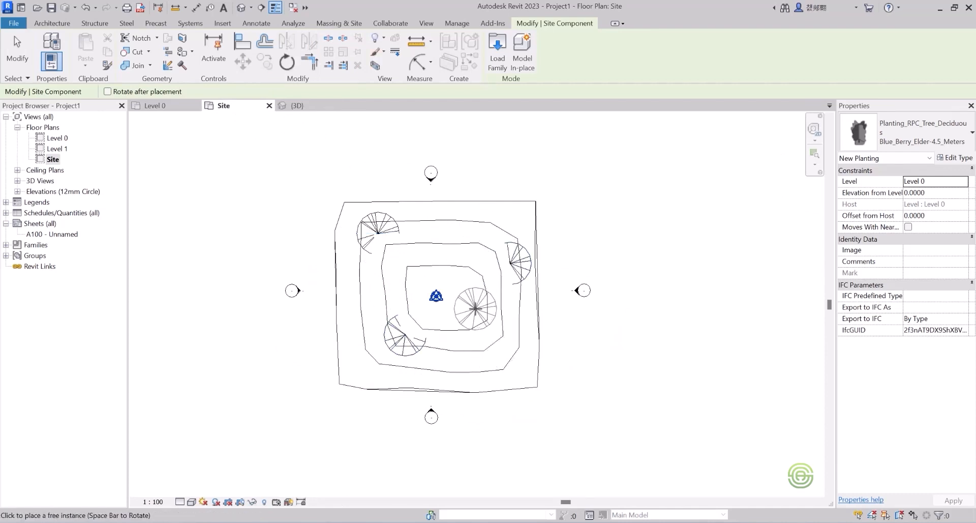
left_click(475, 308)
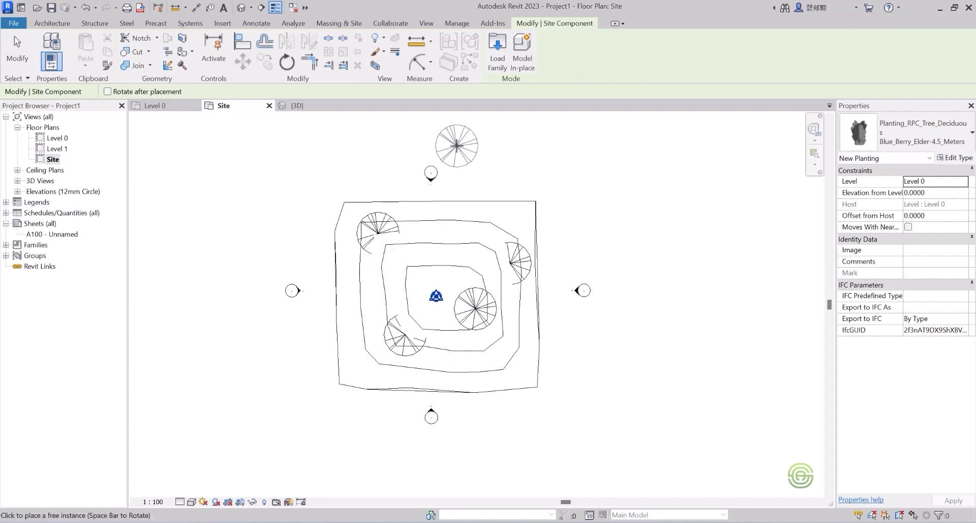
- Browse the Accessories, Road Markings and Drainage folders of the UK Site family library for loadable site components
left_click(497, 58)
double_click(366, 201)
scroll(409, 228, "down", 6)
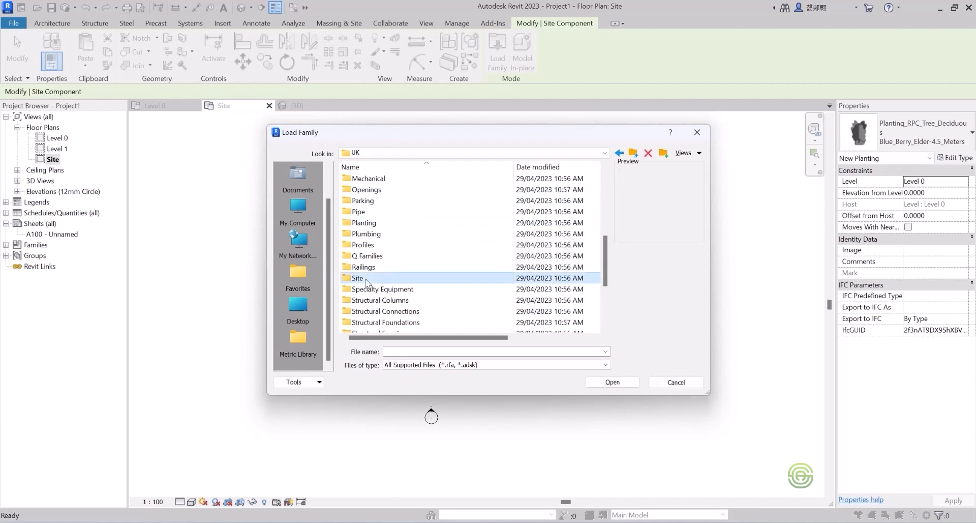
double_click(366, 279)
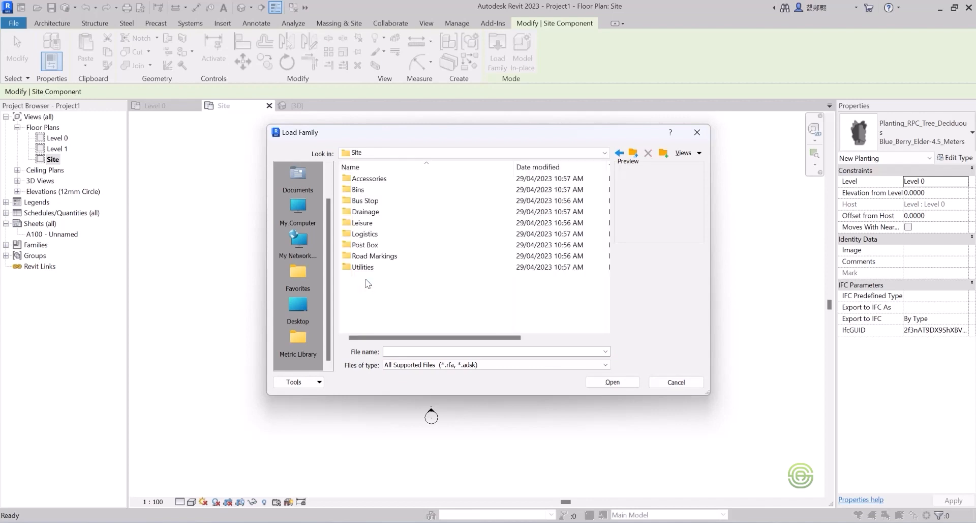
double_click(370, 179)
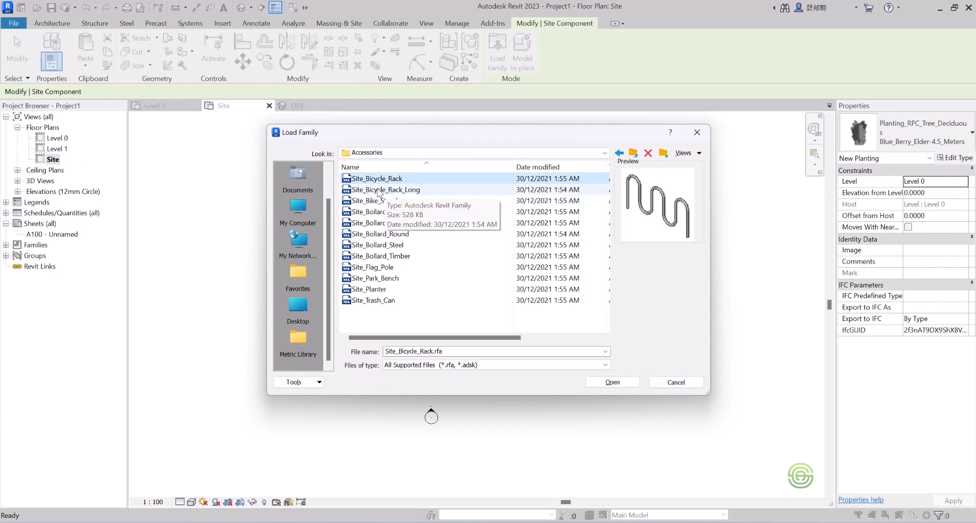
left_click(620, 154)
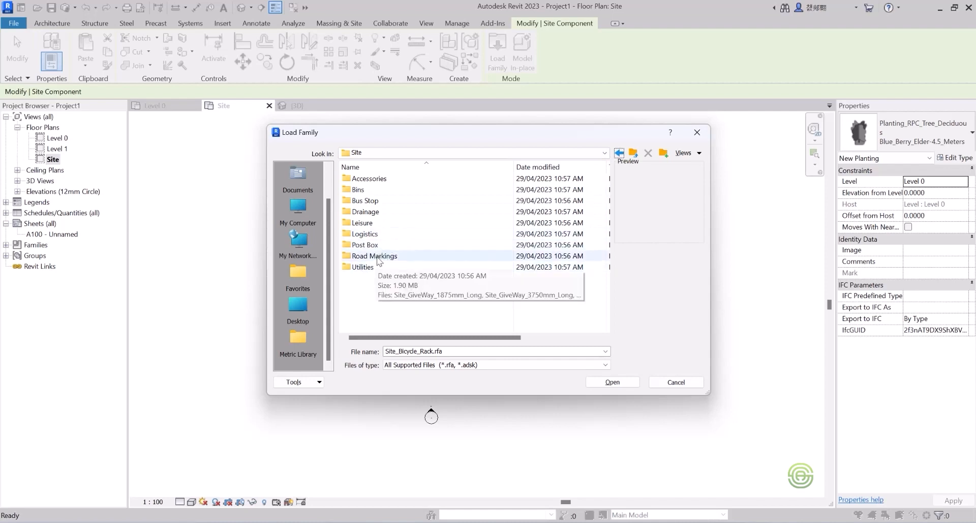
double_click(377, 257)
left_click(379, 211)
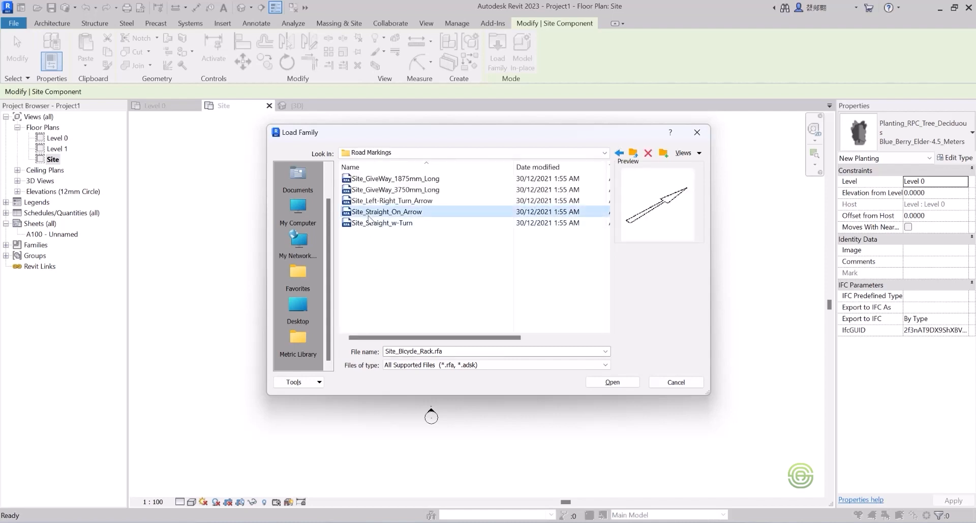
left_click(632, 153)
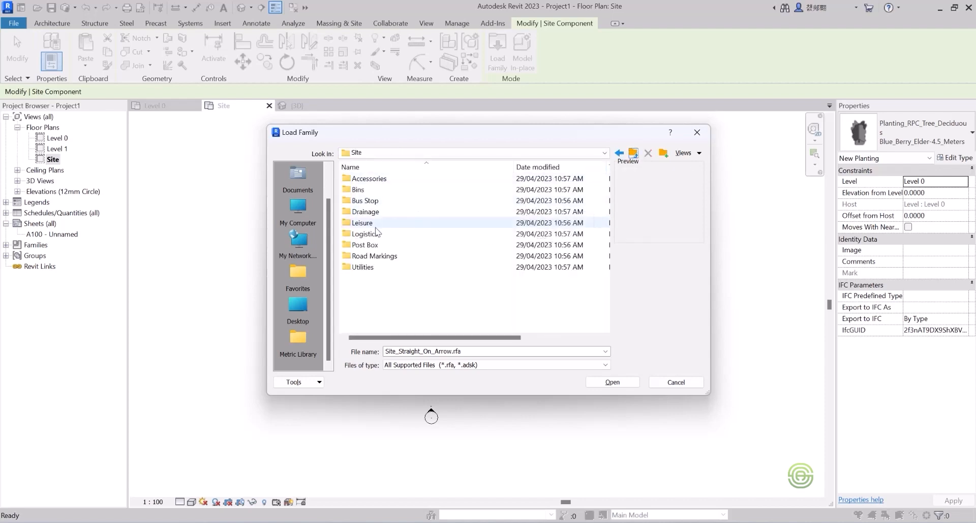
double_click(379, 212)
left_click(401, 189)
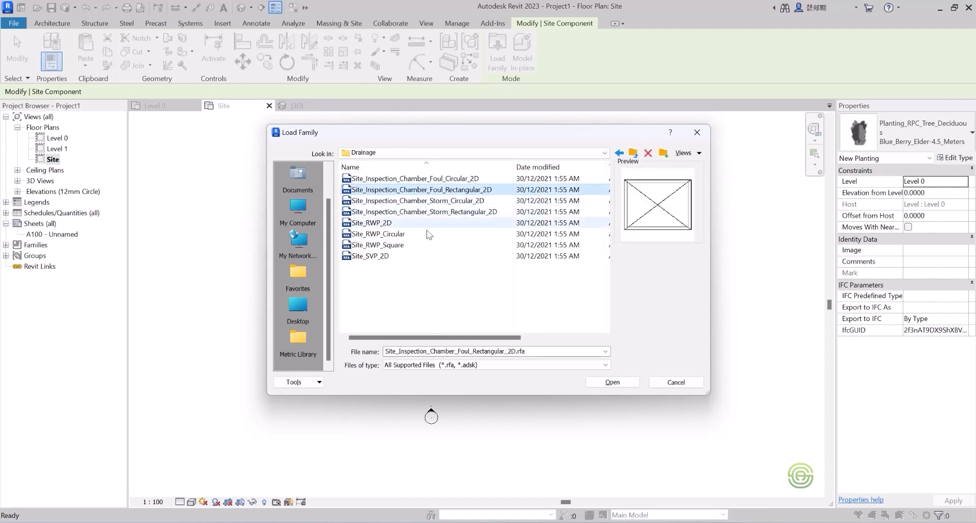
left_click(633, 153)
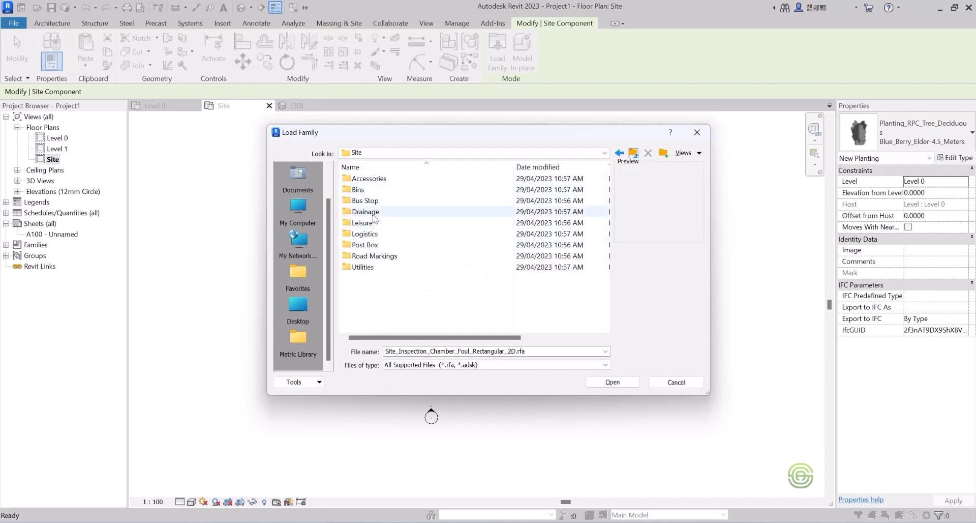
- Load the Site_Bus-Stop_Curved_Glass family from the Bus Stop folder and place one on the innermost contour ring, north of the project base point
double_click(365, 200)
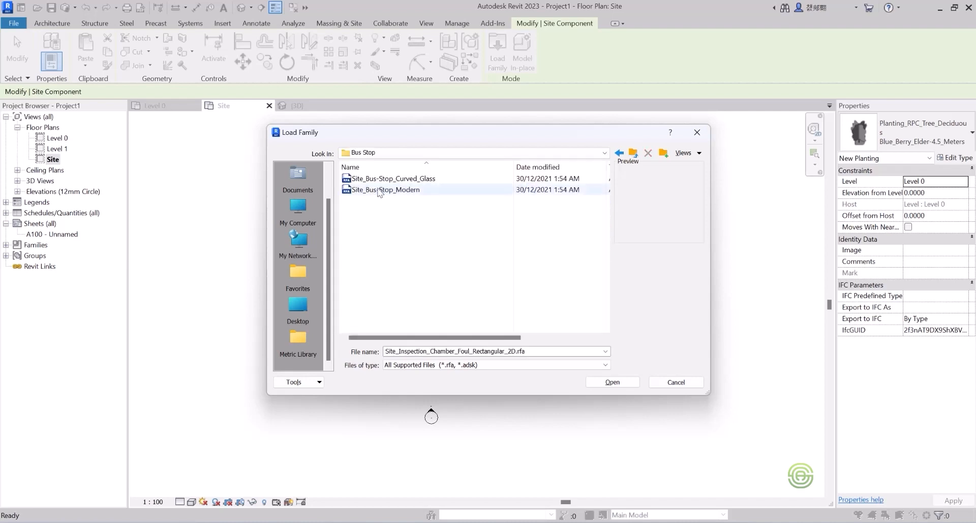
left_click(378, 190)
left_click(395, 179)
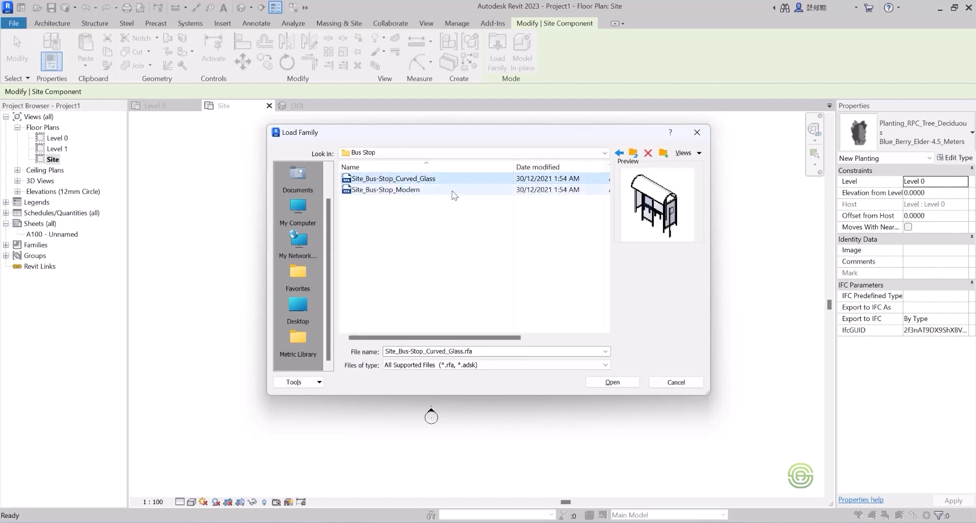
left_click(612, 382)
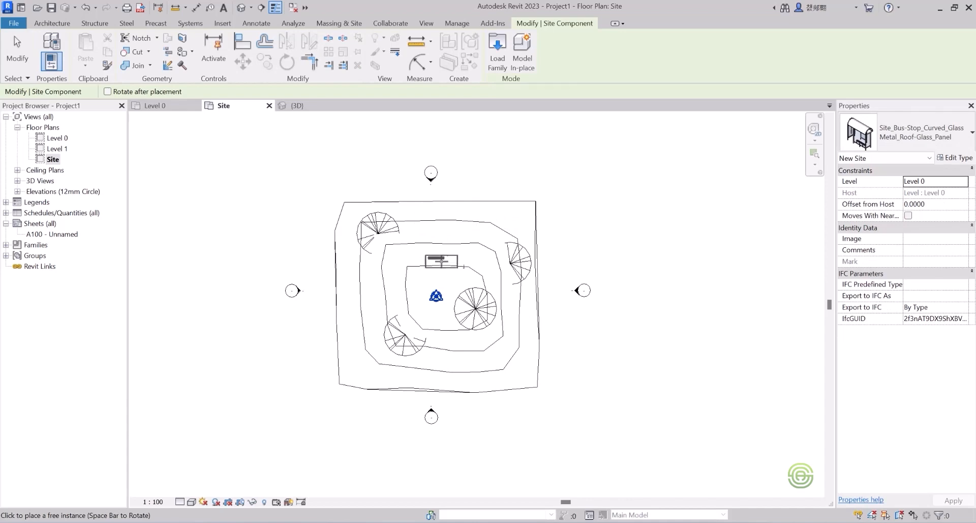
left_click(441, 261)
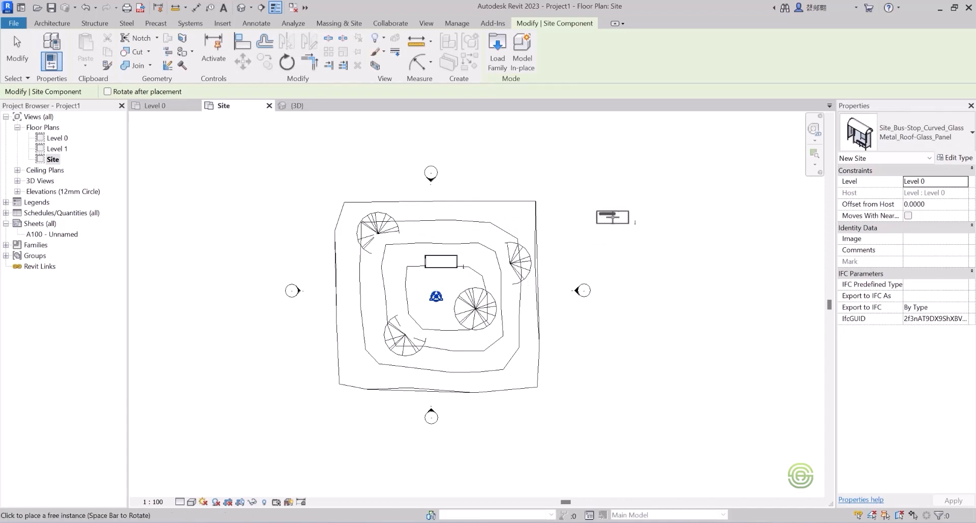
key("Escape")
key("Escape")
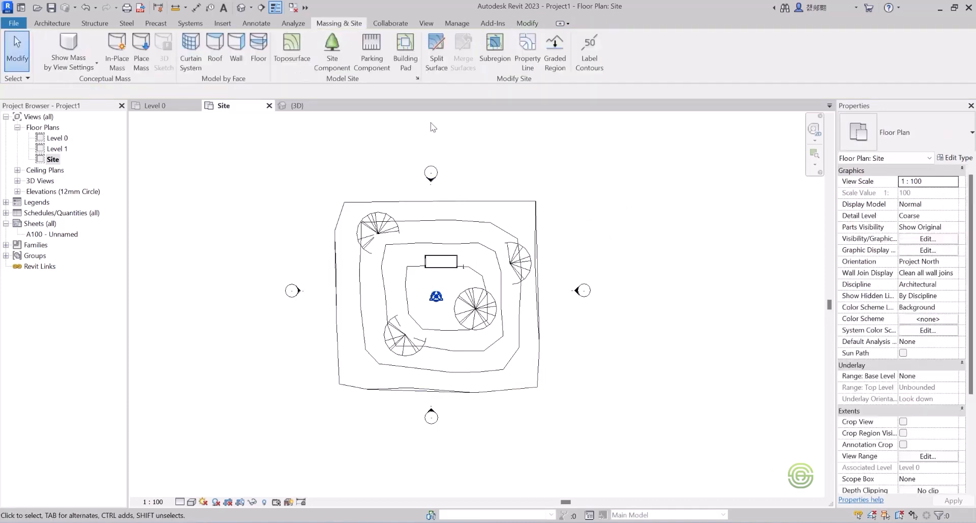
- Set the 3D view's visual style to Realistic to show the trees and bus stop with rendered materials
left_click(314, 107)
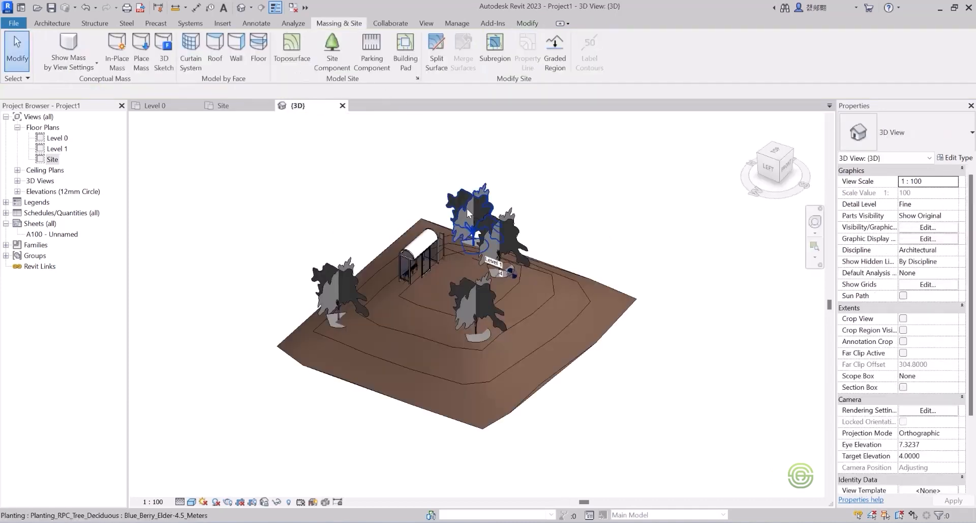
scroll(471, 268, "up", 3)
middle_click_drag(411, 297, 389, 316, "shift")
scroll(374, 351, "up", 1)
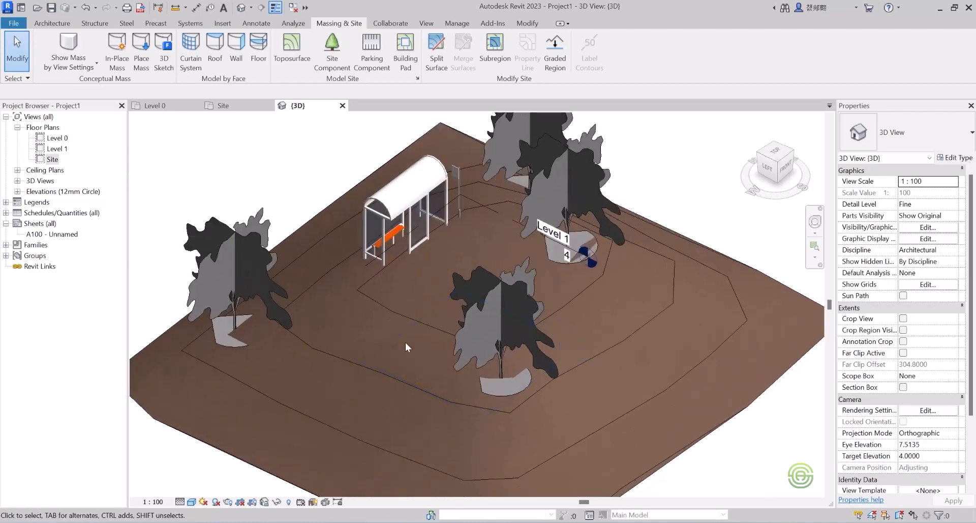
scroll(554, 255, "down", 1)
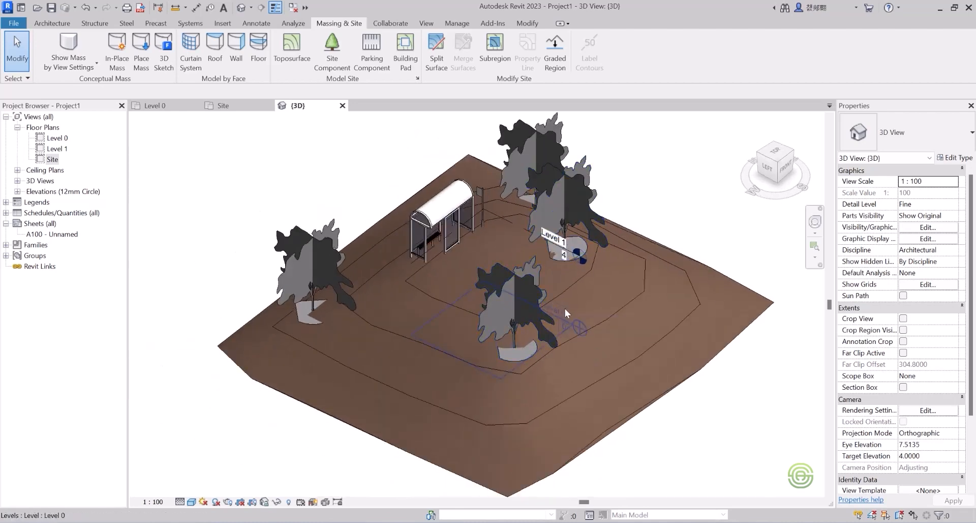
left_click(535, 295)
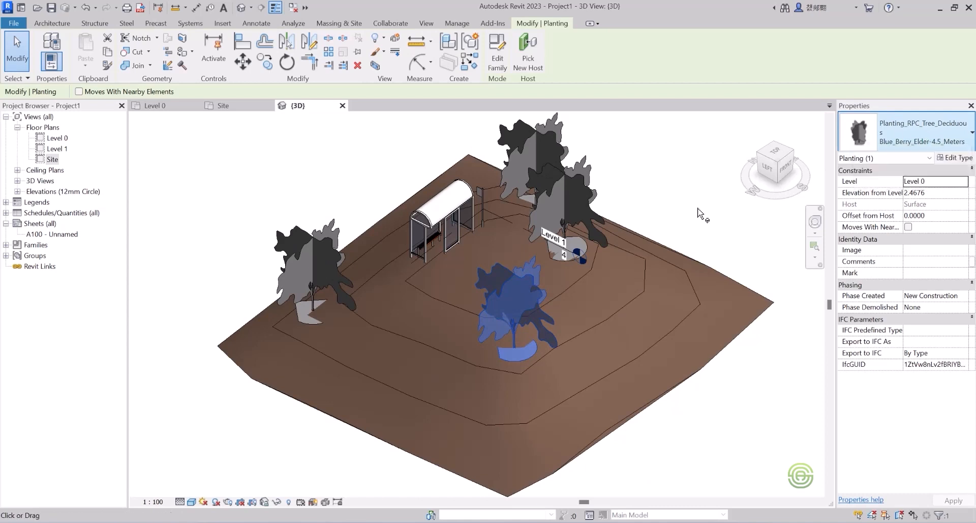
left_click(194, 503)
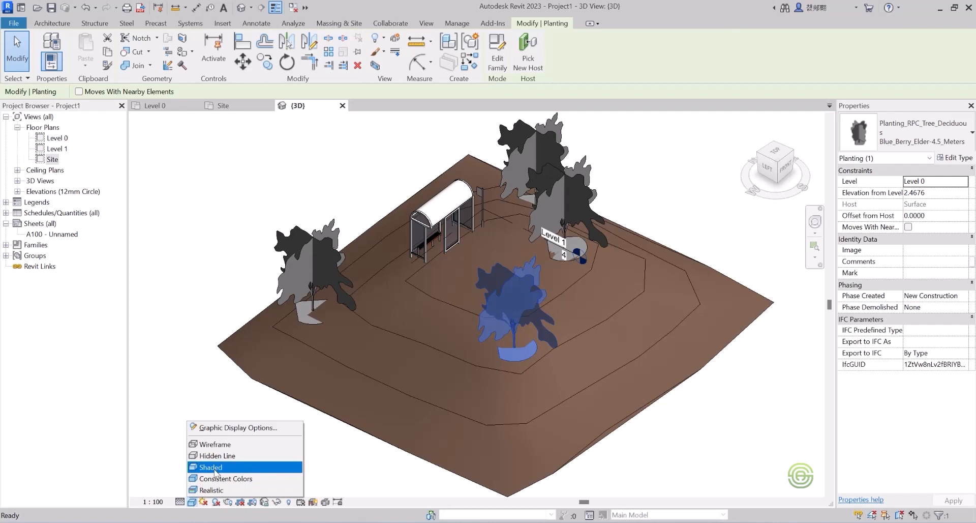
left_click(191, 502)
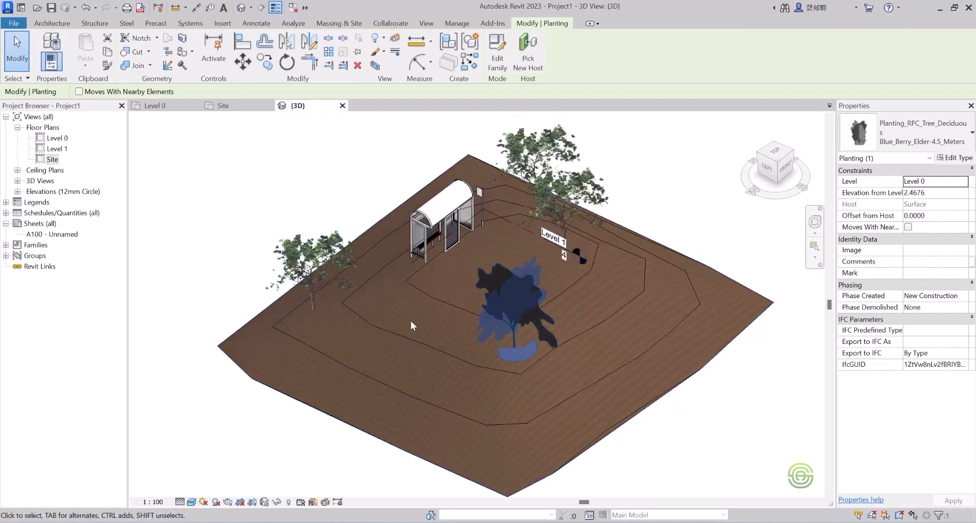
left_click(346, 199)
middle_click_drag(400, 289, 430, 214, "shift")
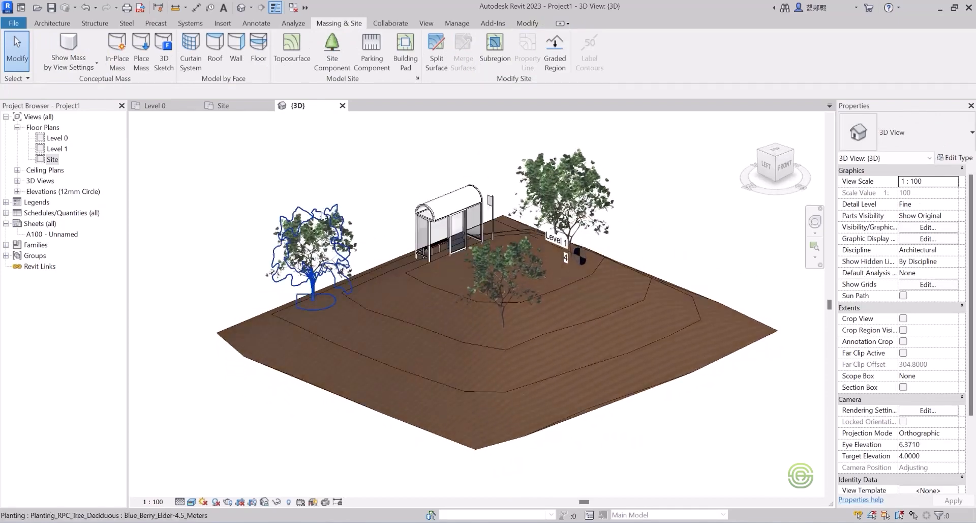
- Change the tree on the outer contour ring, west of the bus stop, to the Fraxinus-5.6_Meters type
left_click(319, 227)
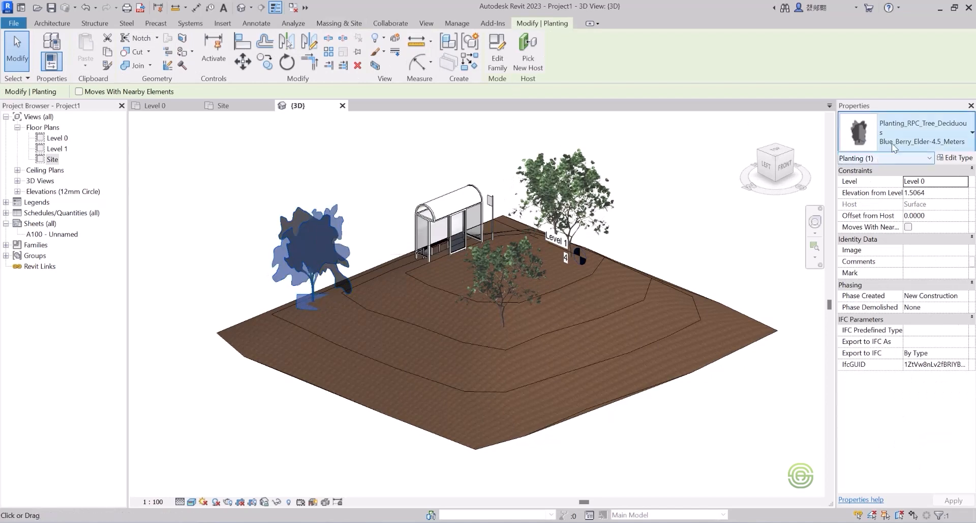
left_click(923, 127)
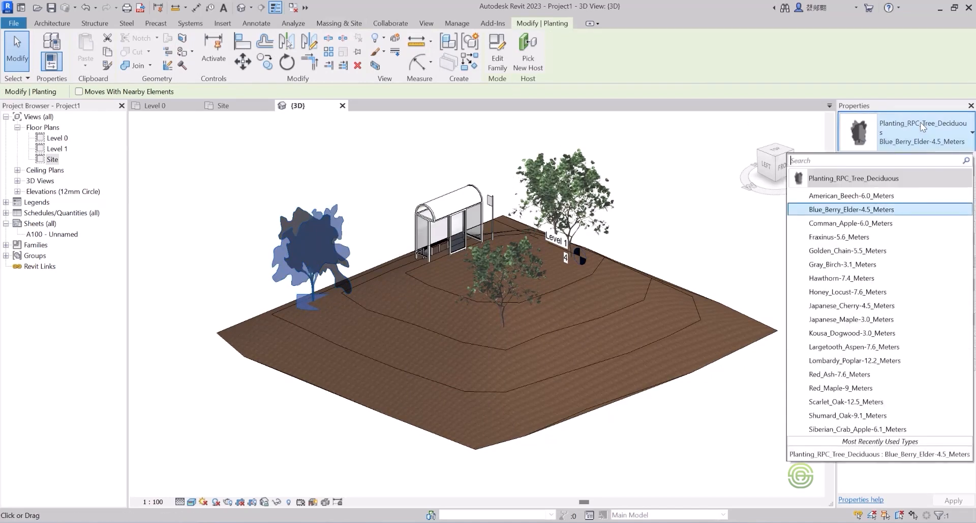
left_click(840, 237)
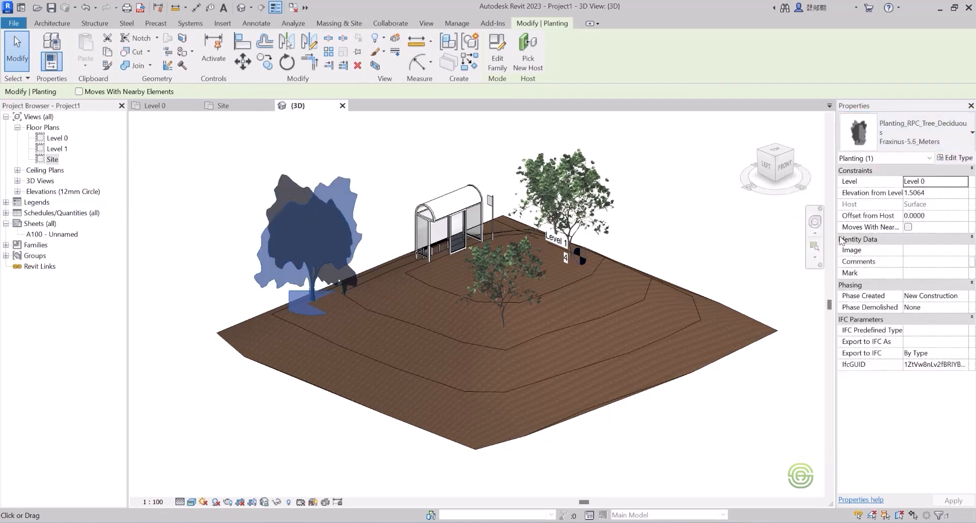
left_click(364, 196)
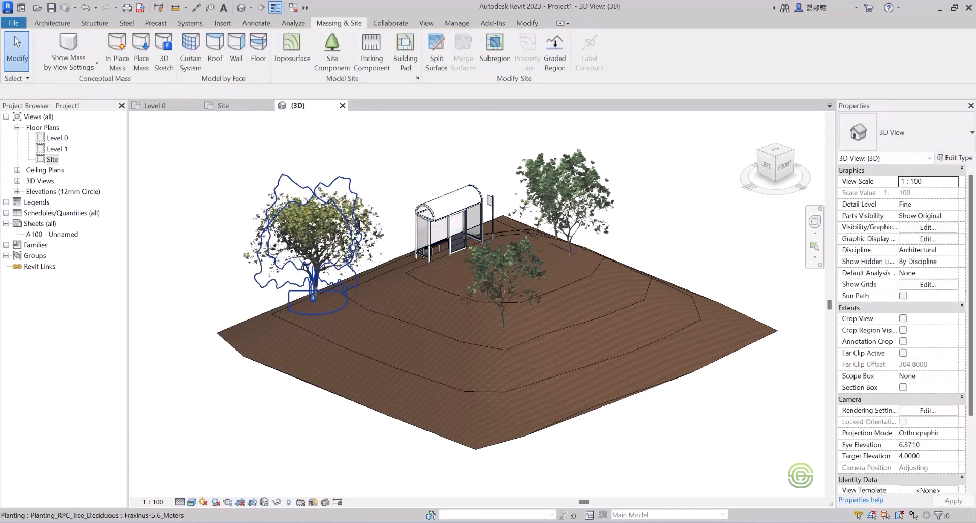
- Switch the Fraxinus tree near the terrain's edge to the Gray_Birch-3.1_Meters type
left_click(371, 224)
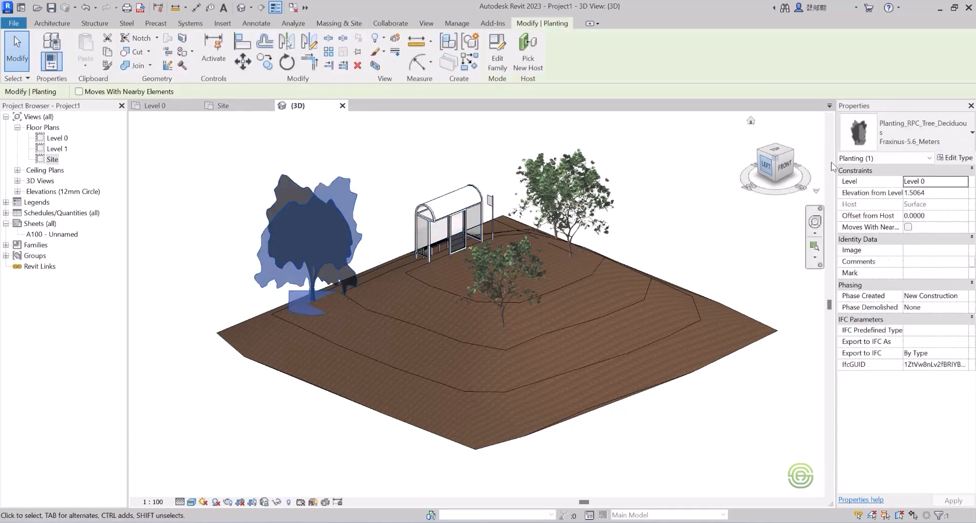
left_click(918, 134)
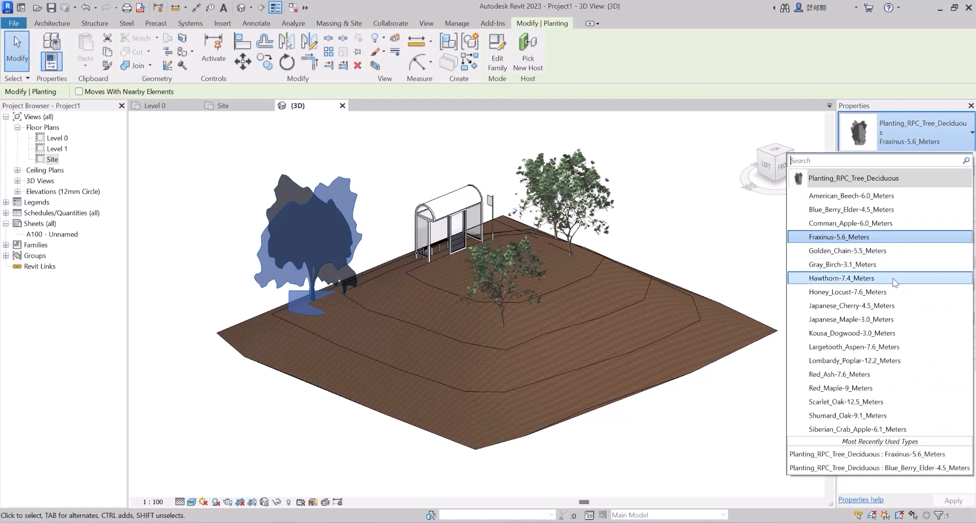
left_click(882, 265)
left_click(351, 214)
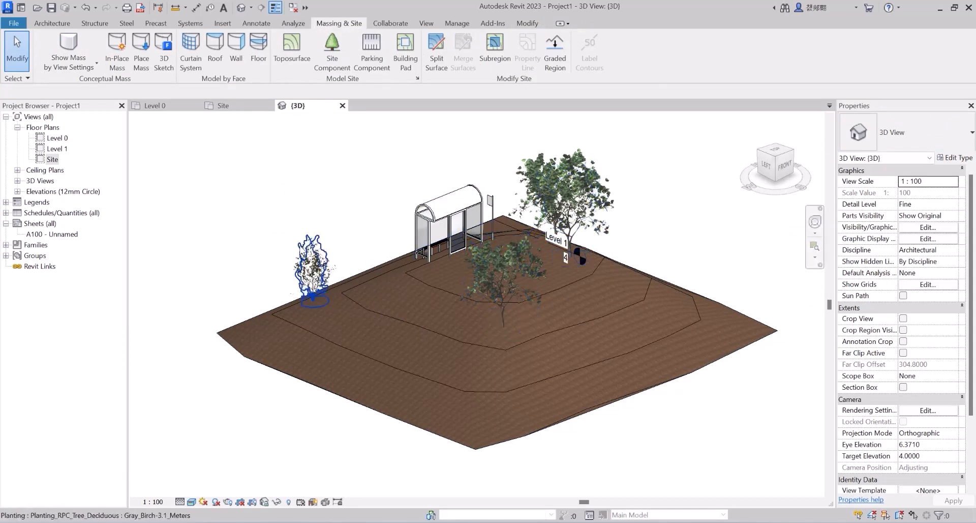
- Replace the Gray Birch tree's type with Red_Ash-7.6_Meters
left_click(313, 269)
left_click(920, 140)
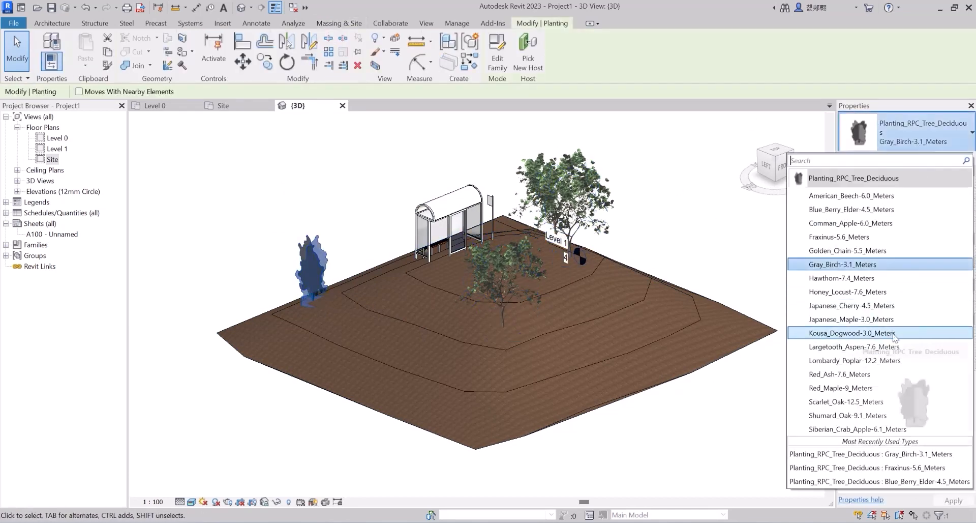
left_click(864, 377)
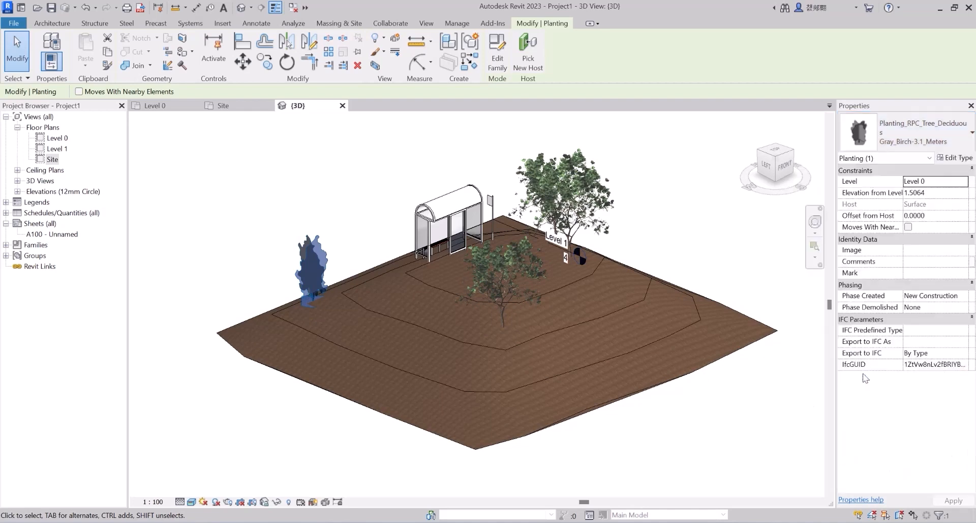
left_click(383, 189)
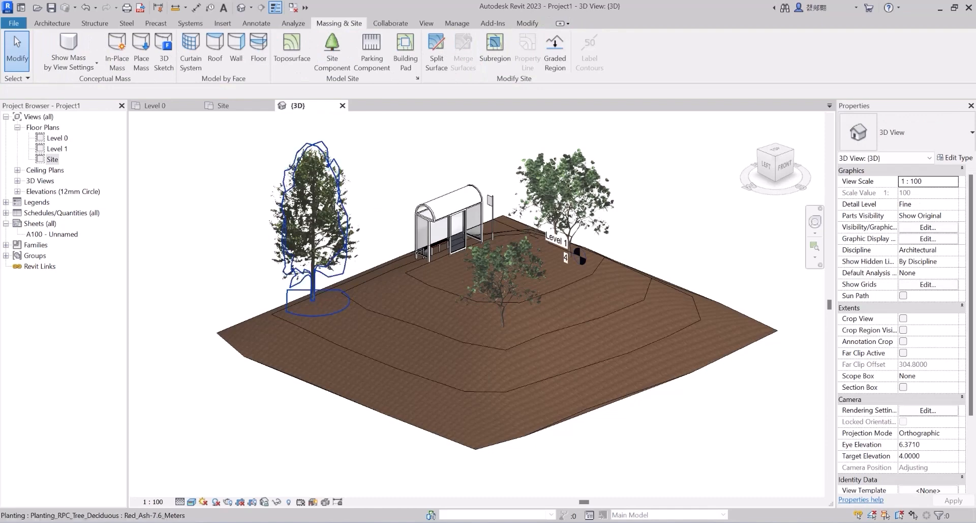
- Change the Red Ash tree to the Comman_Apple-6.0_Meters type
left_click(326, 206)
left_click(941, 132)
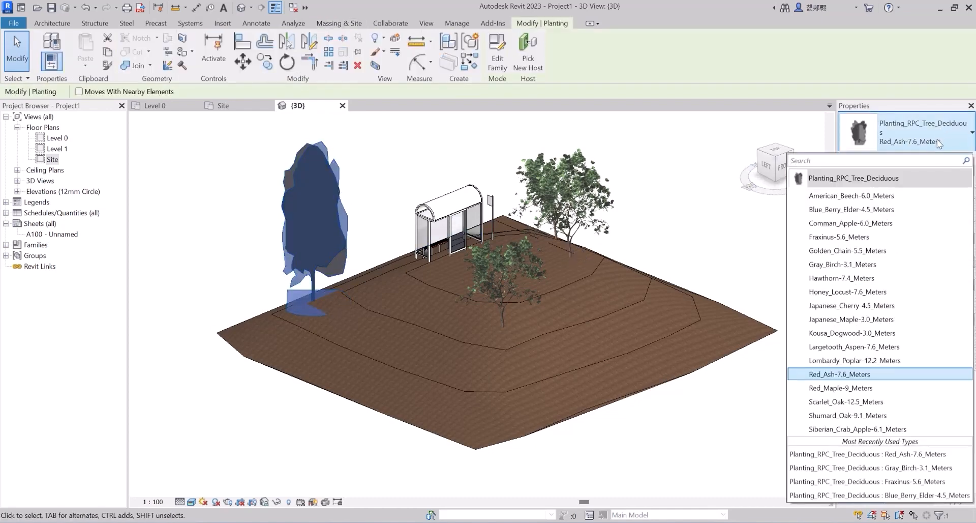
left_click(903, 228)
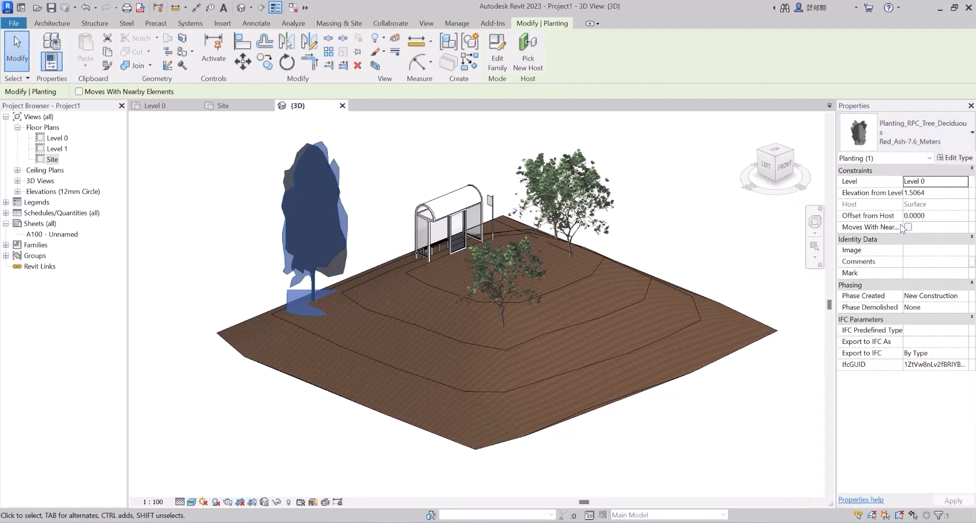
left_click(374, 152)
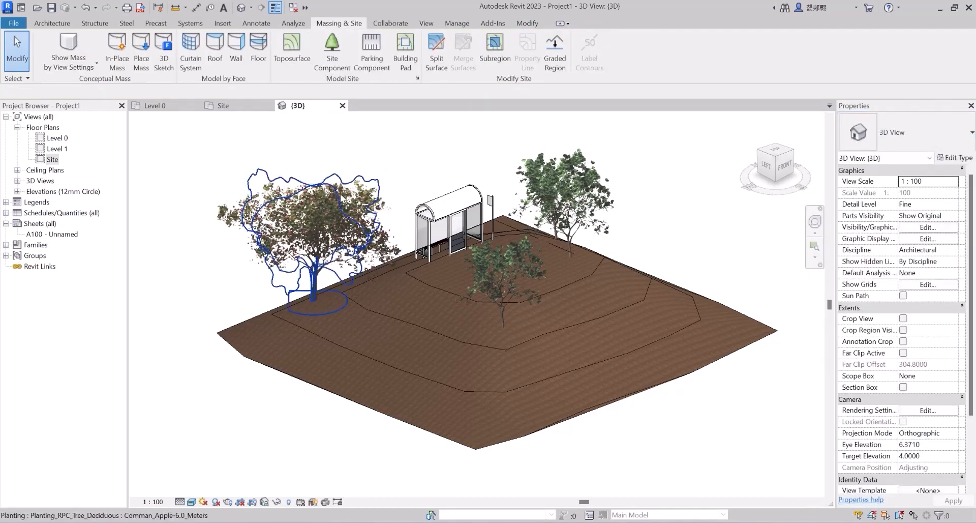
- Set the type of the Comman Apple tree to Japanese_Cherry-4.5_Meters
left_click(325, 211)
left_click(936, 132)
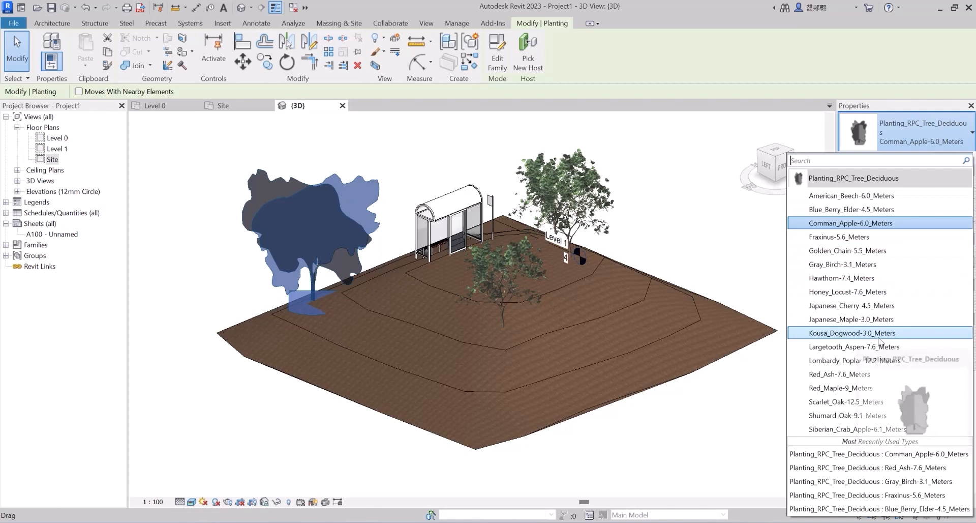
left_click(885, 305)
left_click(350, 191)
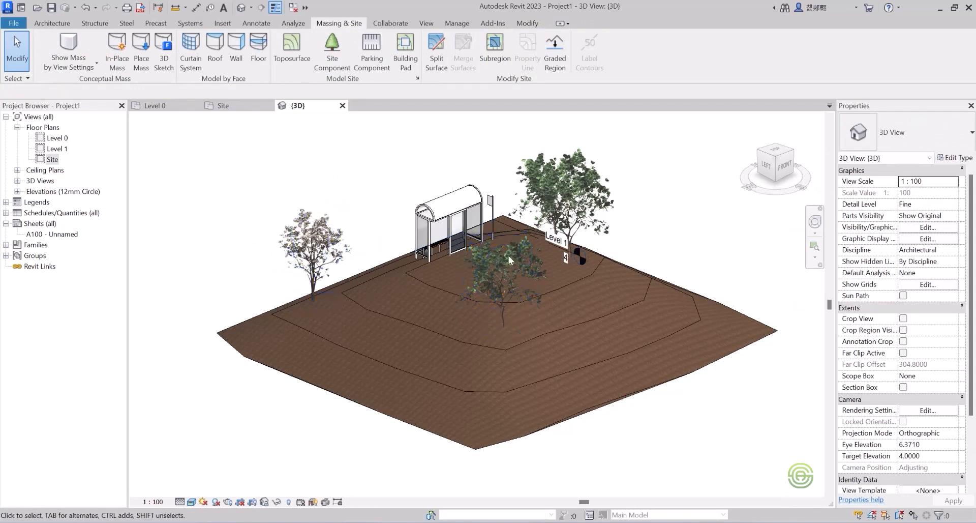
- Set the Height of the Japanese_Cherry-4.5_Meters type to 5 for the tree near the terrain's edge
left_click(493, 259)
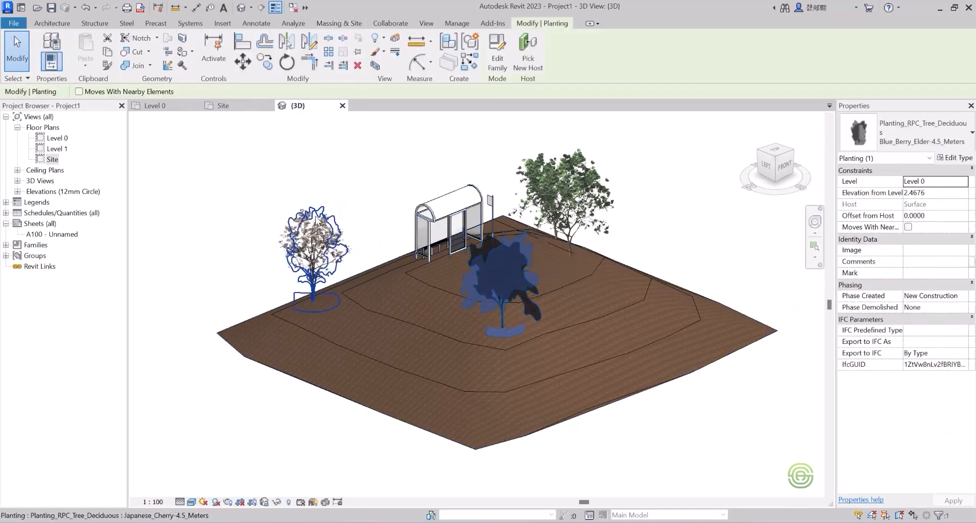
left_click(296, 219)
scroll(275, 235, "up", 3)
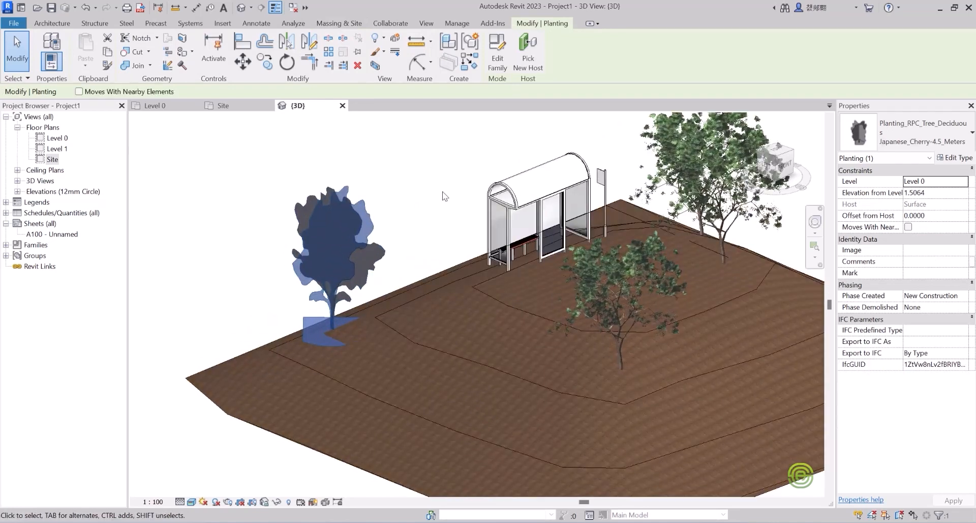
left_click(445, 196)
scroll(355, 227, "up", 3)
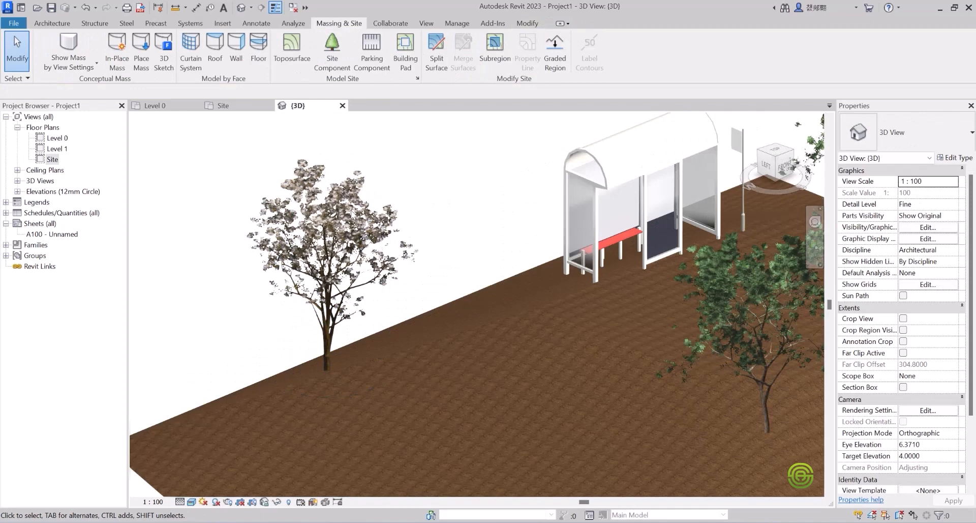
scroll(350, 243, "down", 3)
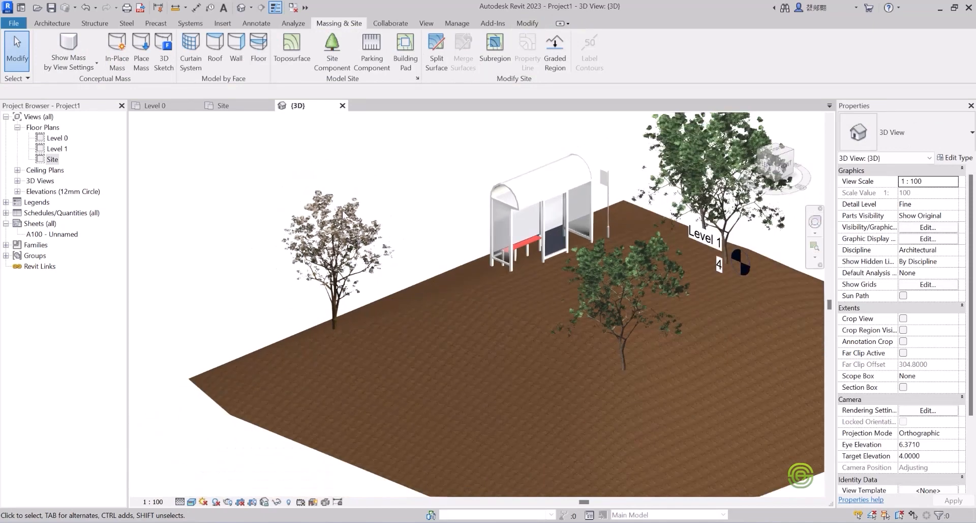
left_click(357, 219)
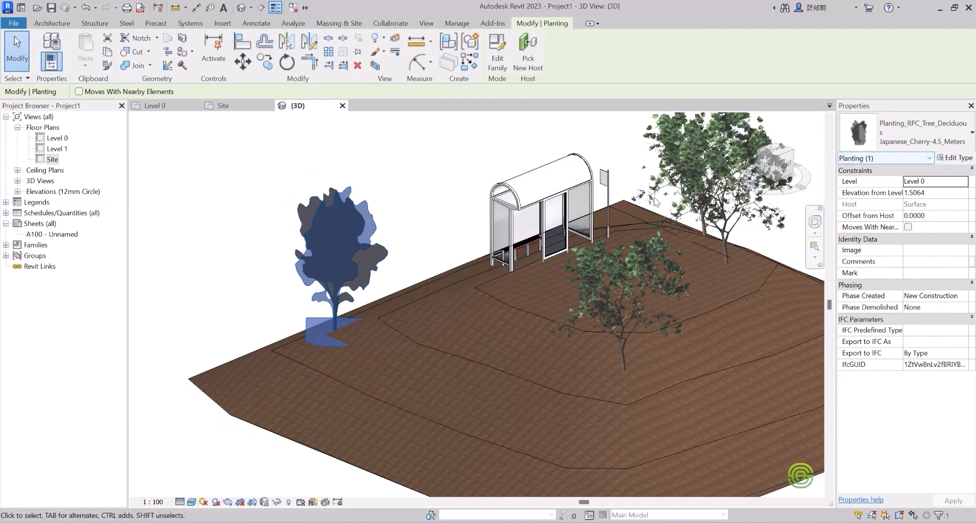
left_click(954, 158)
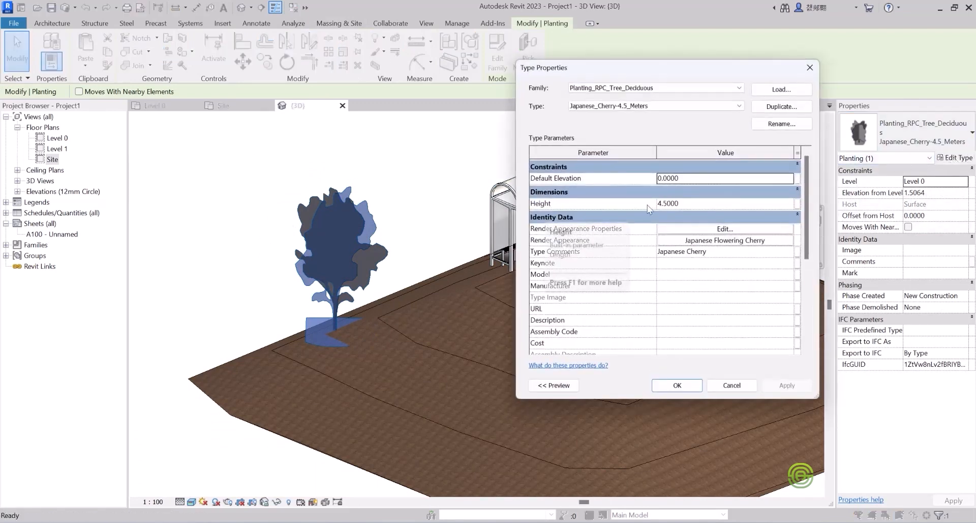
left_click(688, 202)
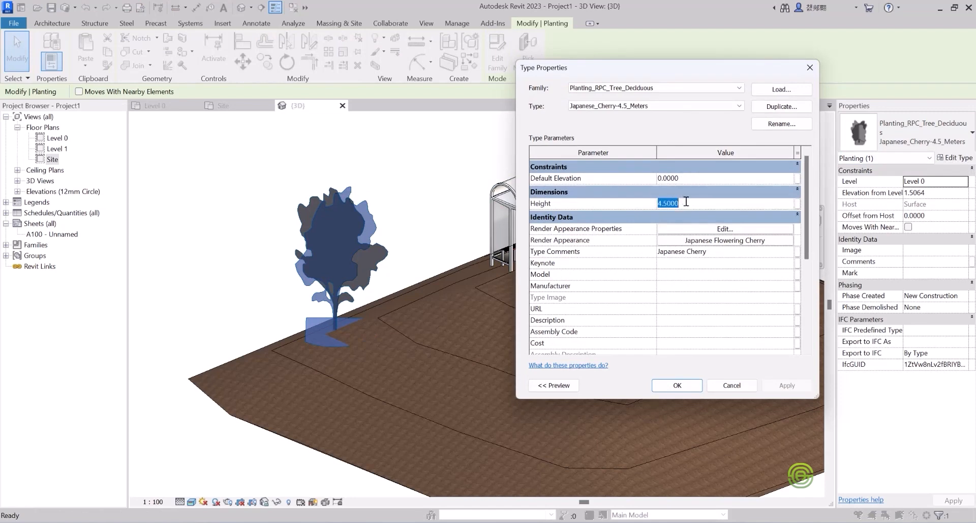
type("5")
left_click(784, 386)
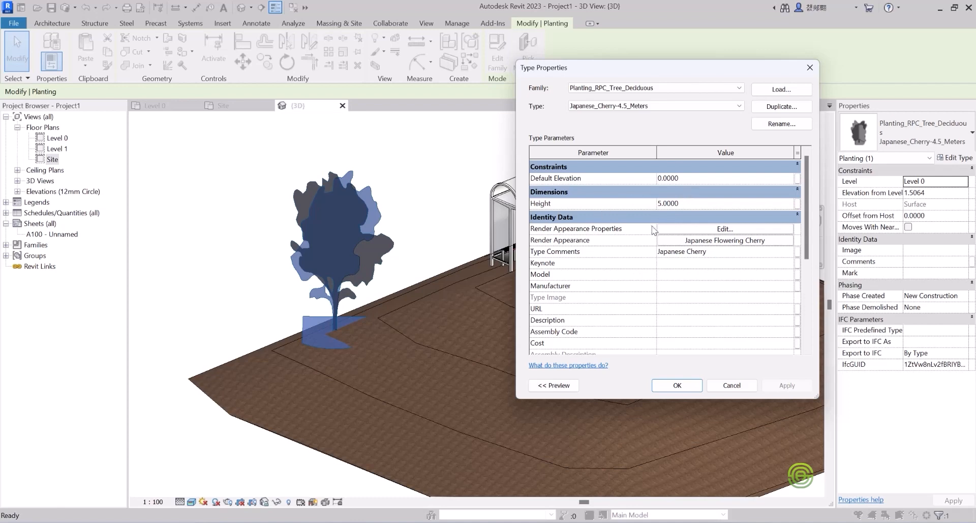
- Change the Japanese Cherry type's render appearance to Red Oak [Fall] and apply it to the model
left_click(701, 244)
left_click(855, 80)
left_click(720, 242)
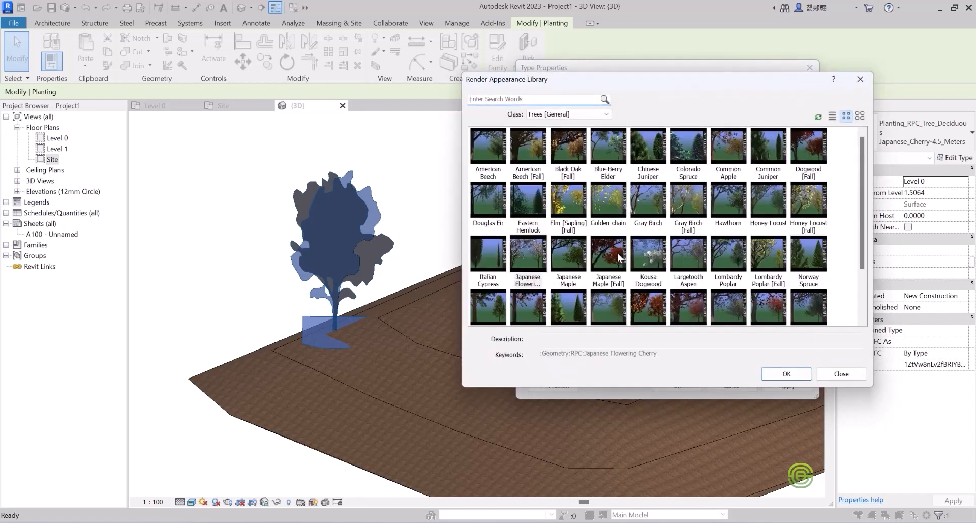
left_click(656, 310)
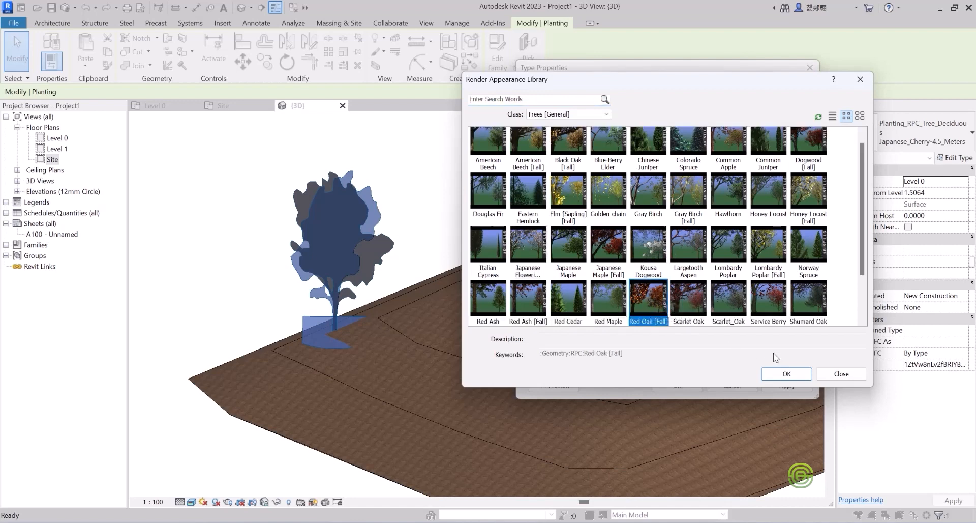
left_click(787, 375)
left_click(787, 385)
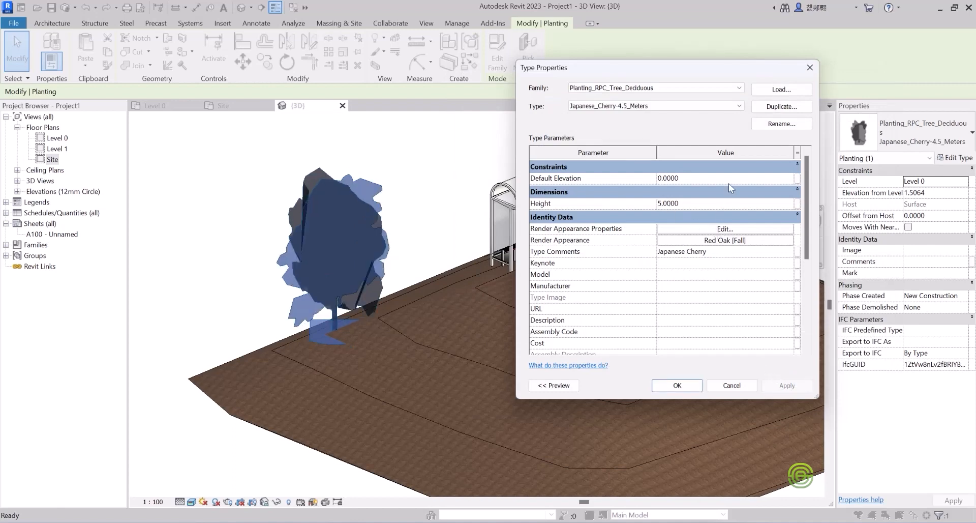
left_click(678, 385)
left_click(395, 186)
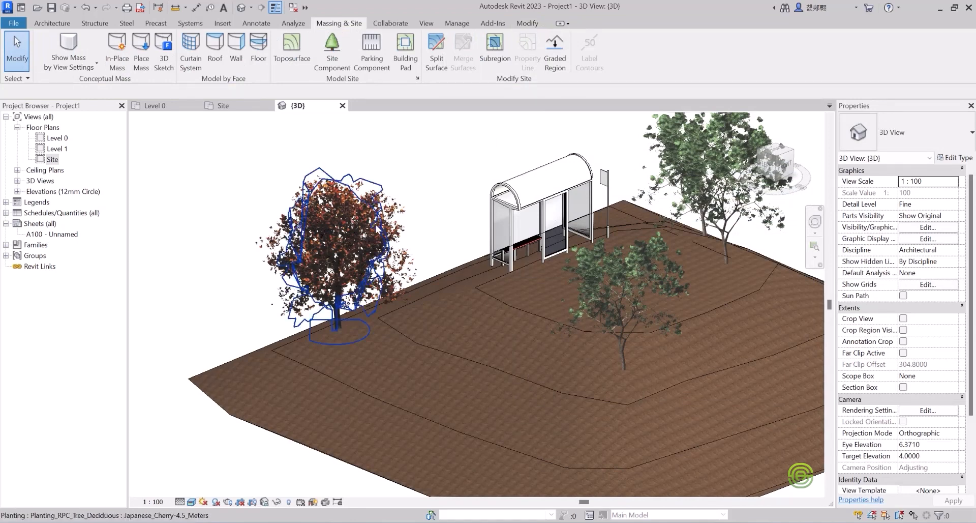
- Switch the Blue Berry Elder tree in front of the bus stop to the Japanese_Cherry-4.5_Meters type
scroll(333, 224, "down", 3)
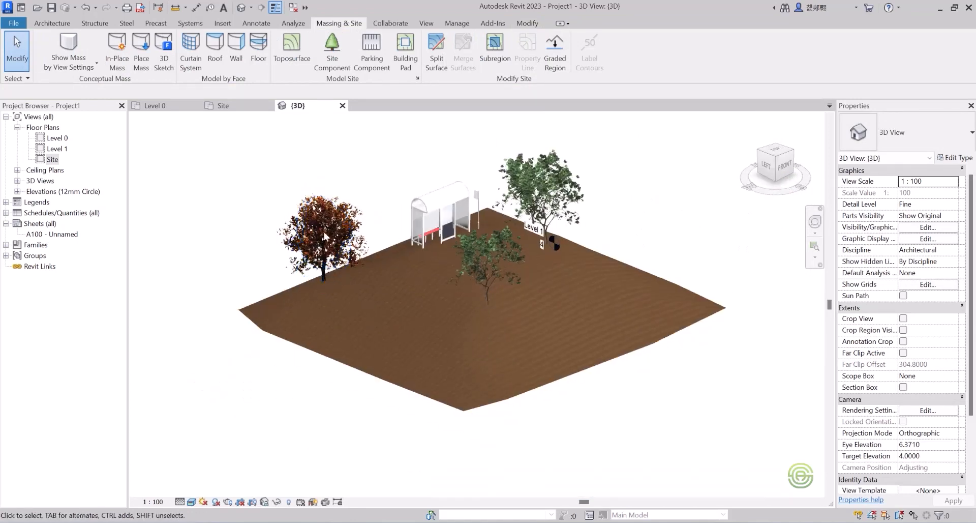
left_click(480, 244)
left_click(924, 137)
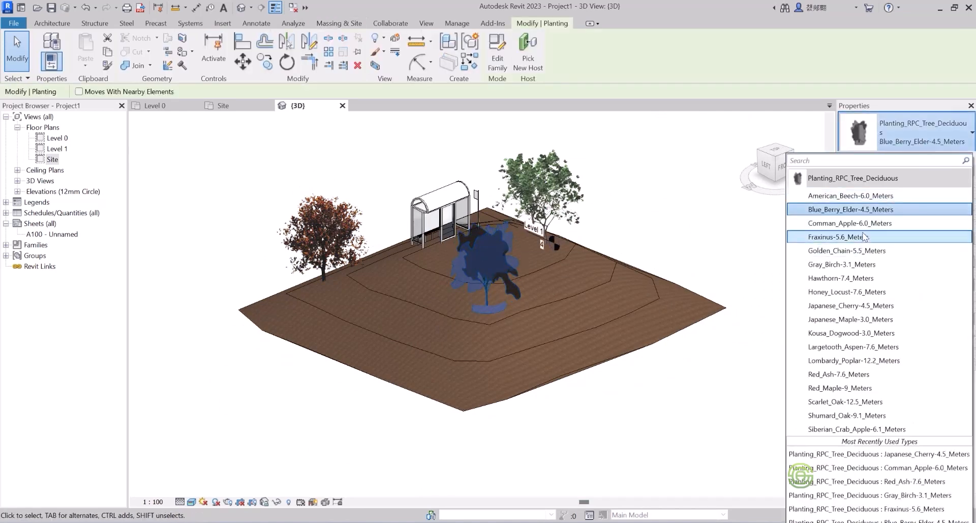
left_click(844, 305)
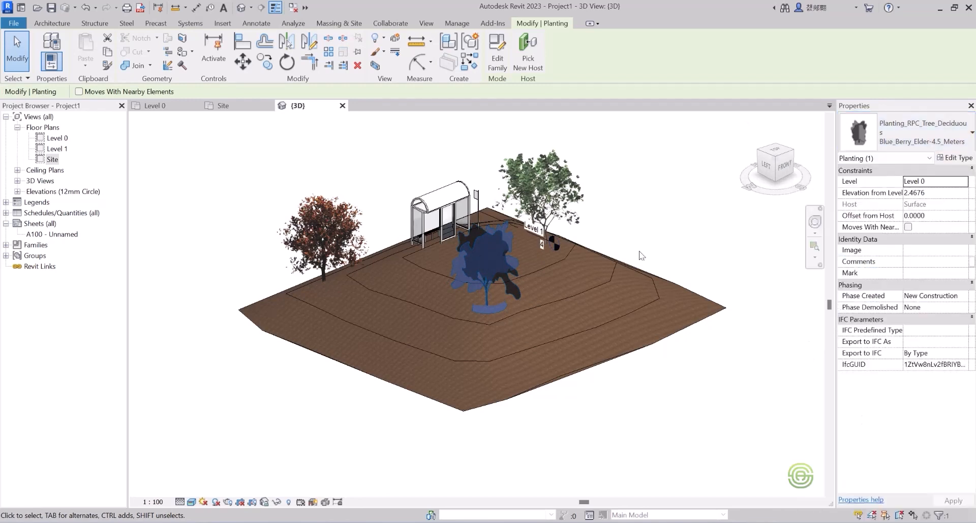
scroll(480, 230, "up", 3)
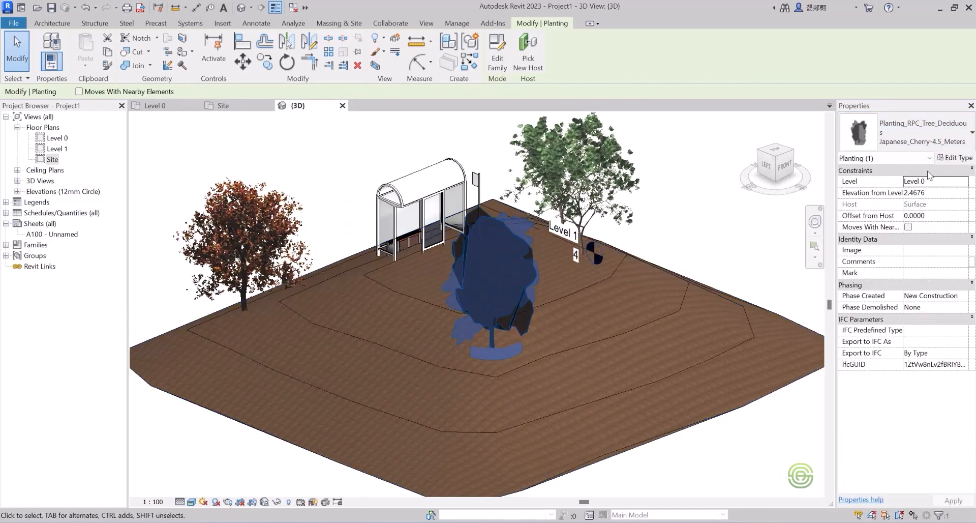
- Assign the Elm [Sapling] [Fall] render appearance to the Japanese_Cherry-4.5_Meters type and apply it
left_click(951, 160)
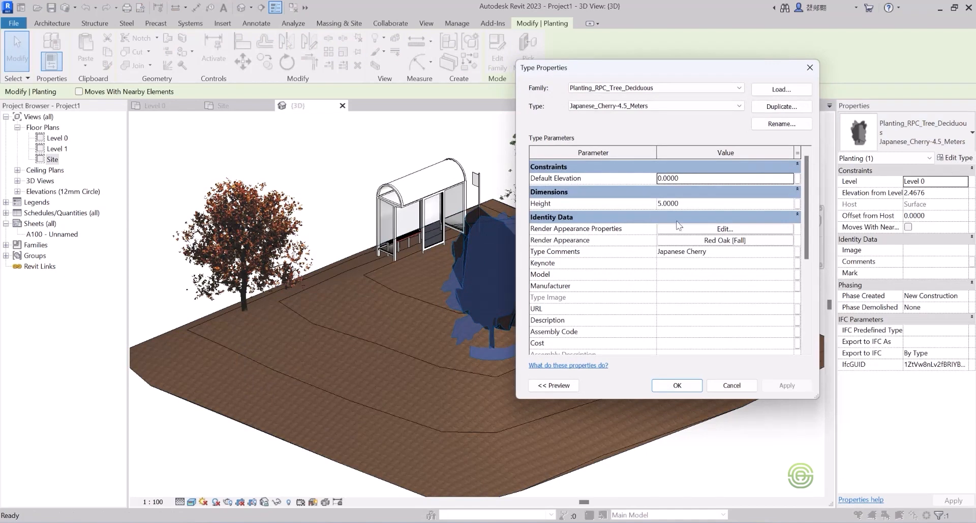
left_click(724, 243)
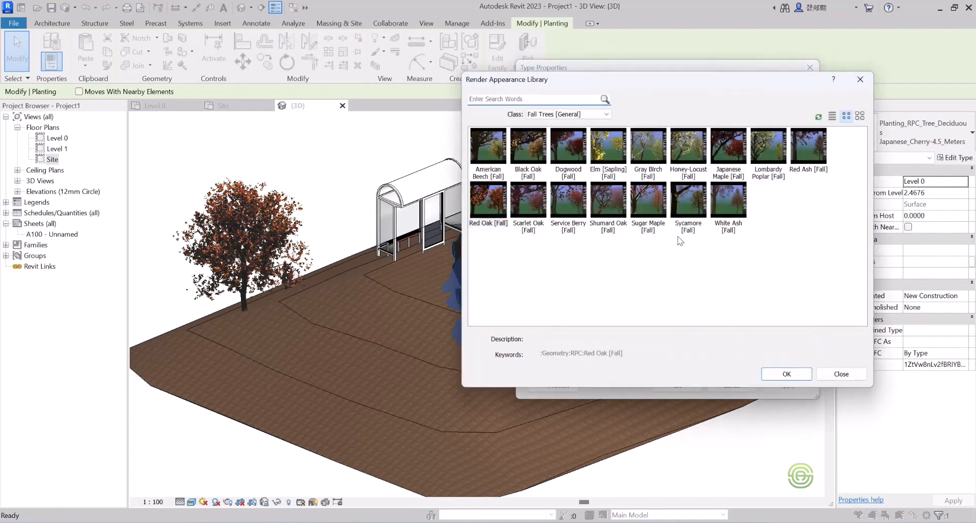
left_click(608, 148)
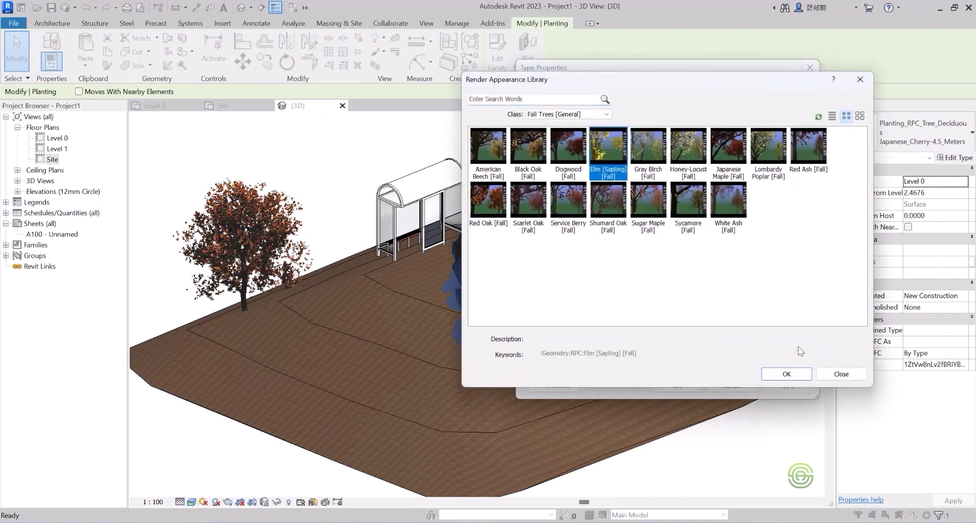
left_click(808, 374)
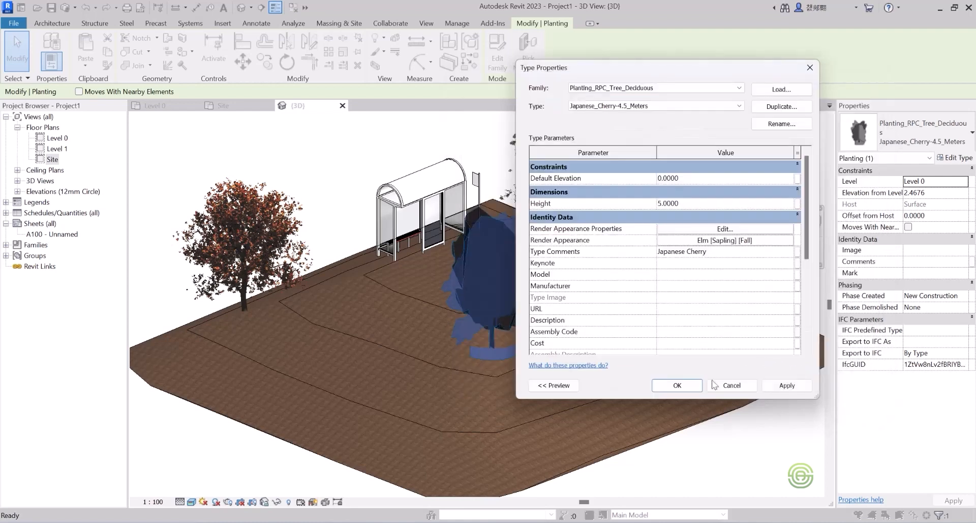
left_click(787, 385)
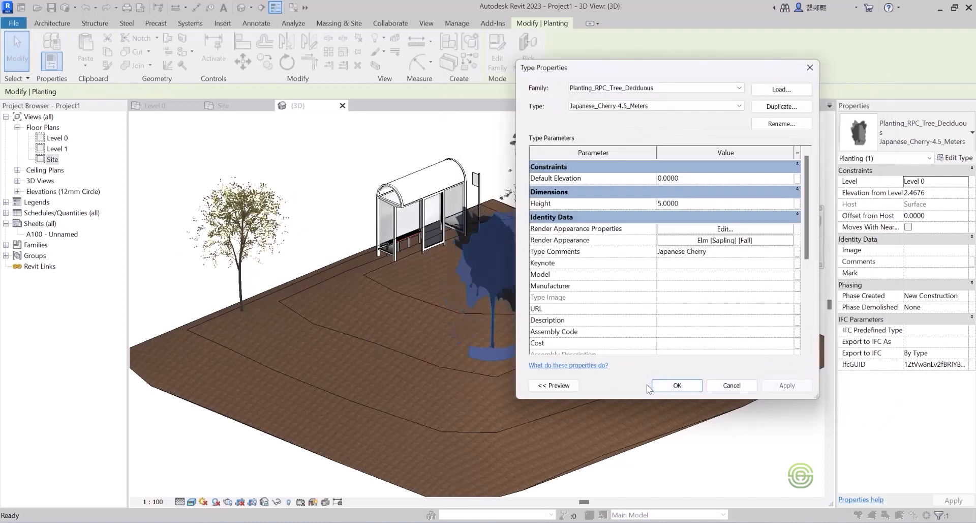
left_click(677, 385)
left_click(294, 171)
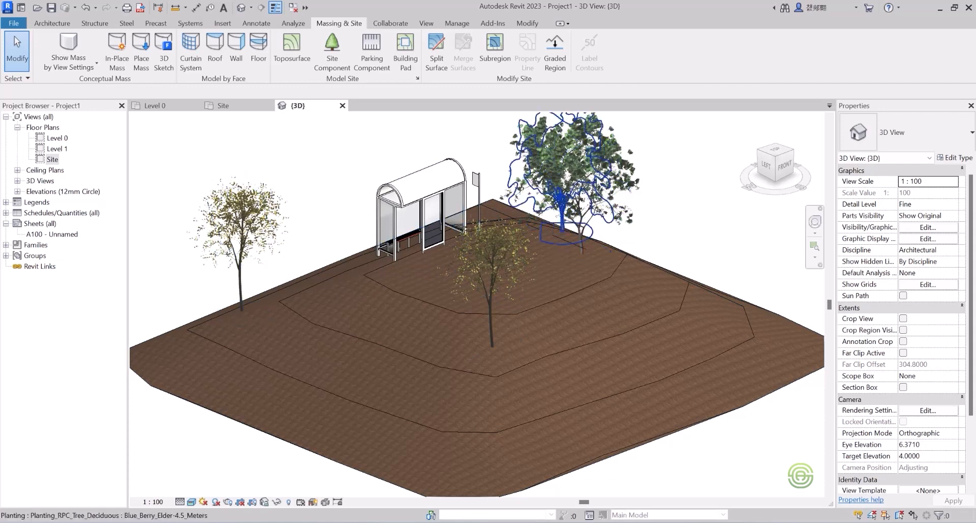
- Replace the render appearance of the Blue_Berry_Elder-4.5_Meters type with Common Apple and apply it
left_click(562, 214)
left_click(956, 157)
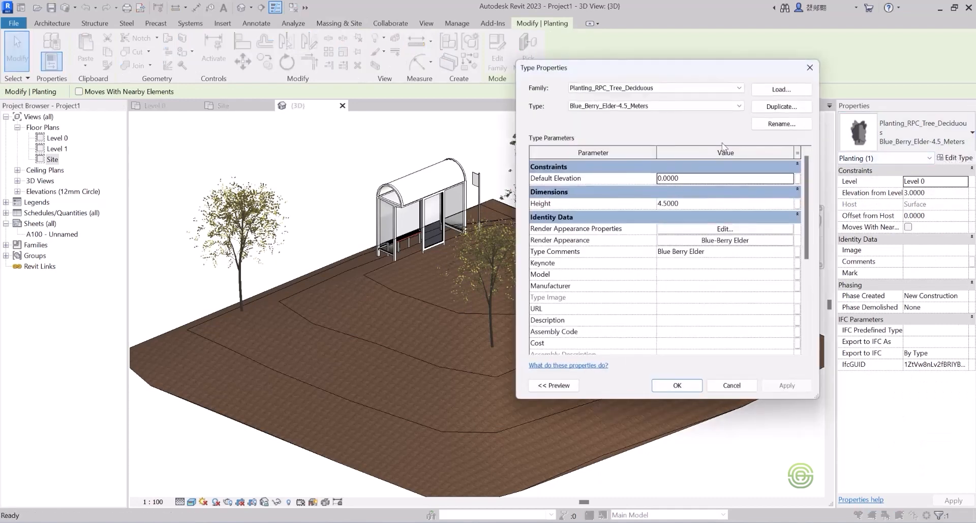
left_click(724, 229)
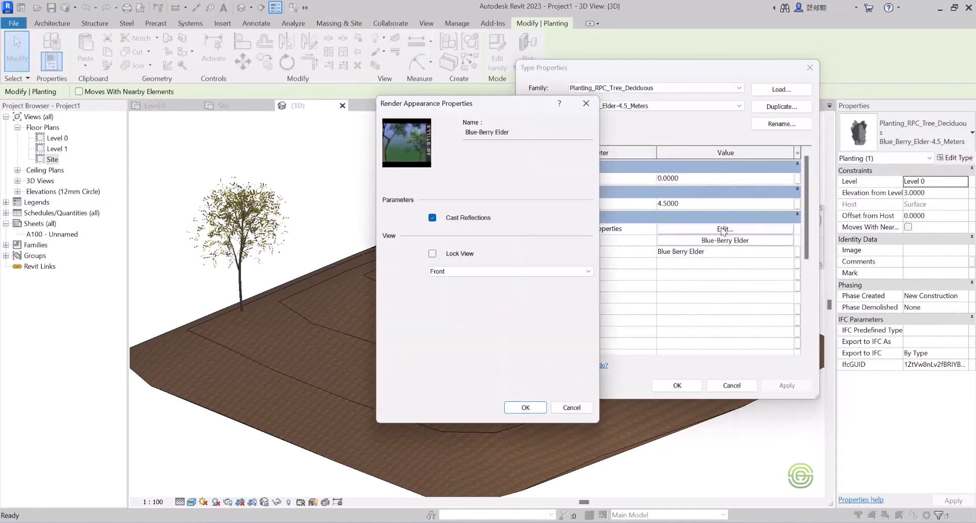
key("Return")
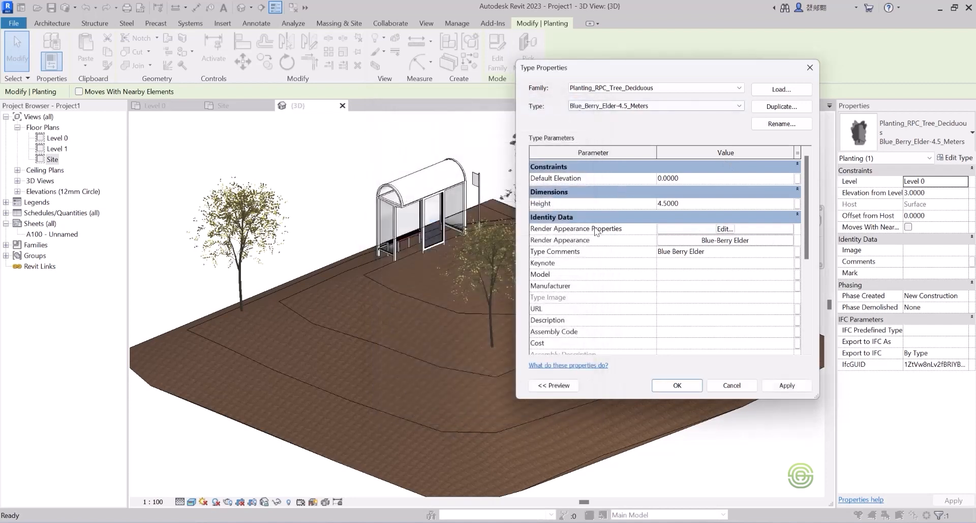
left_click(727, 241)
scroll(643, 193, "down", 3)
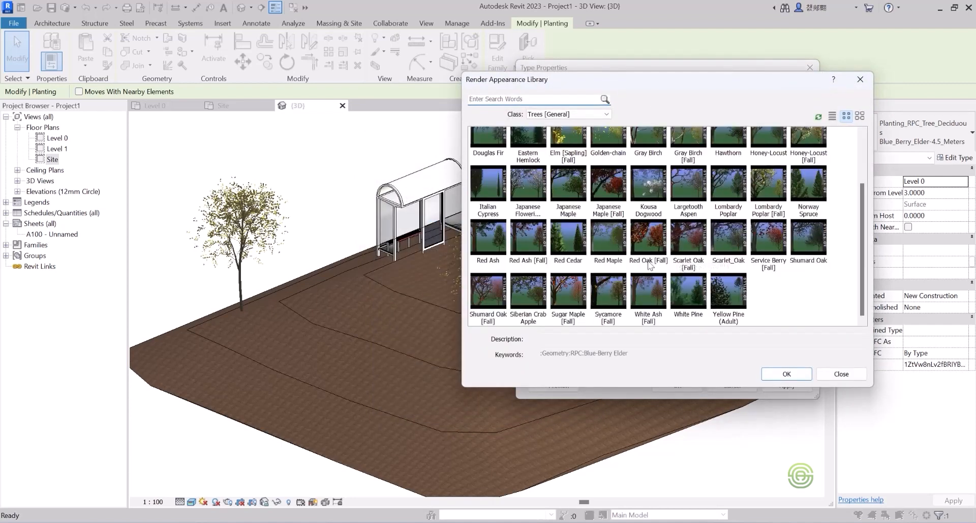
scroll(571, 242, "up", 2)
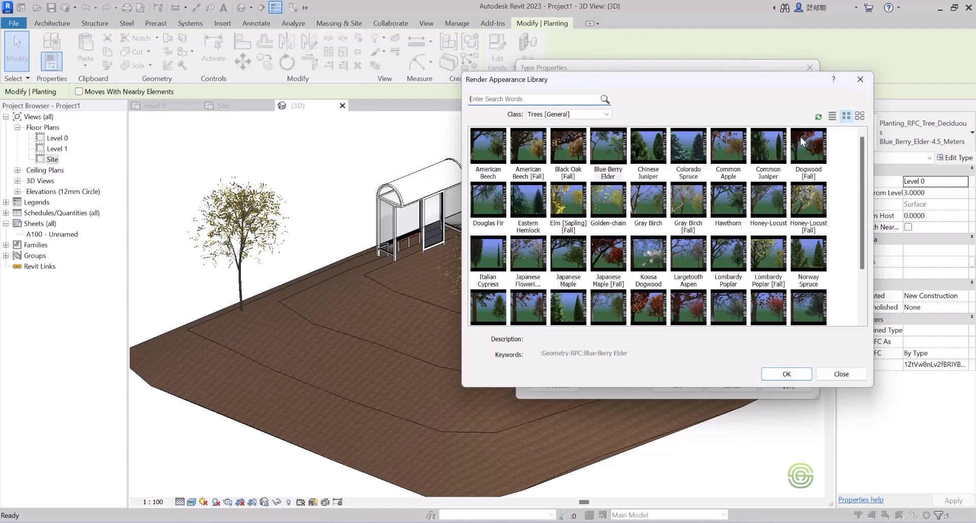
scroll(791, 208, "down", 2)
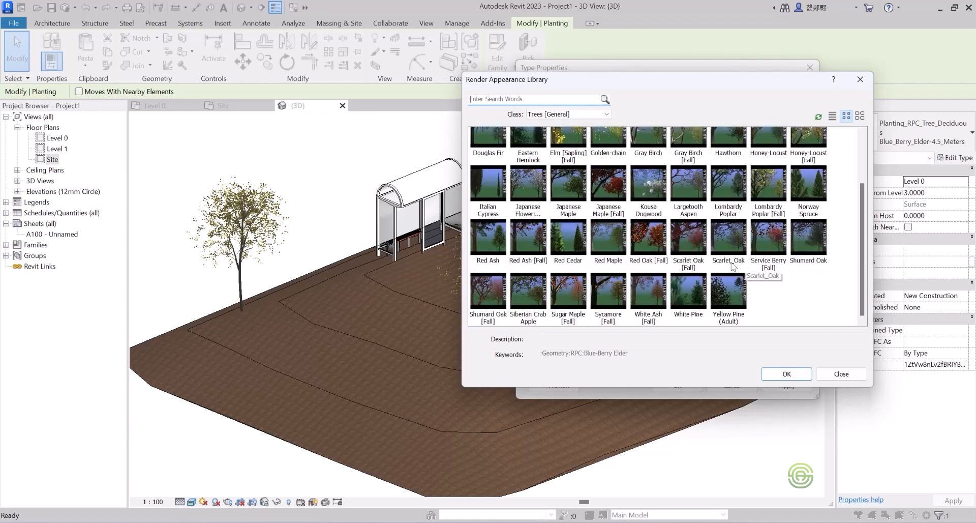
scroll(547, 247, "up", 2)
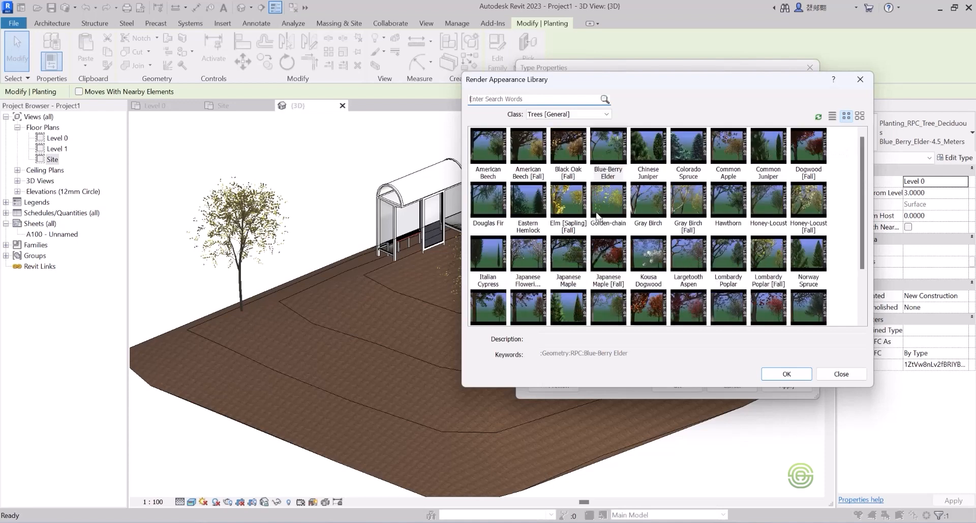
left_click(734, 150)
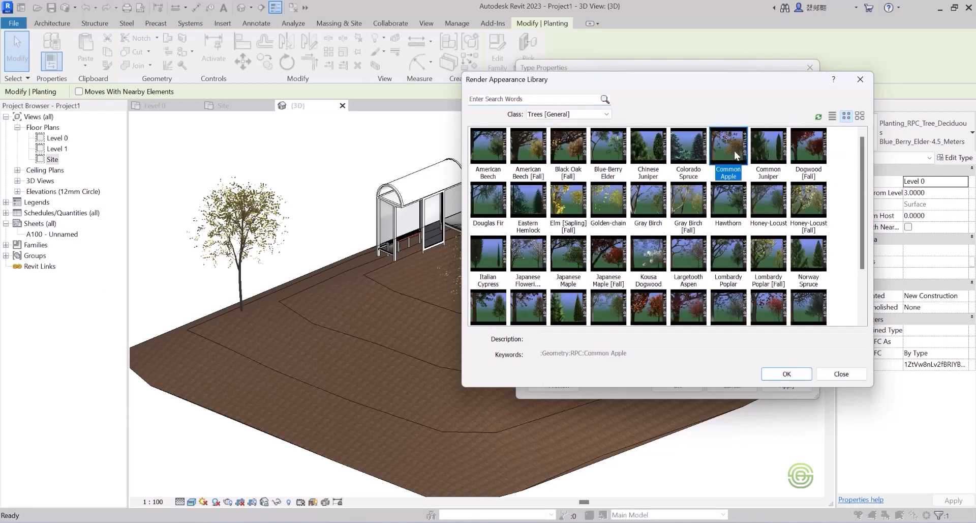
left_click(786, 374)
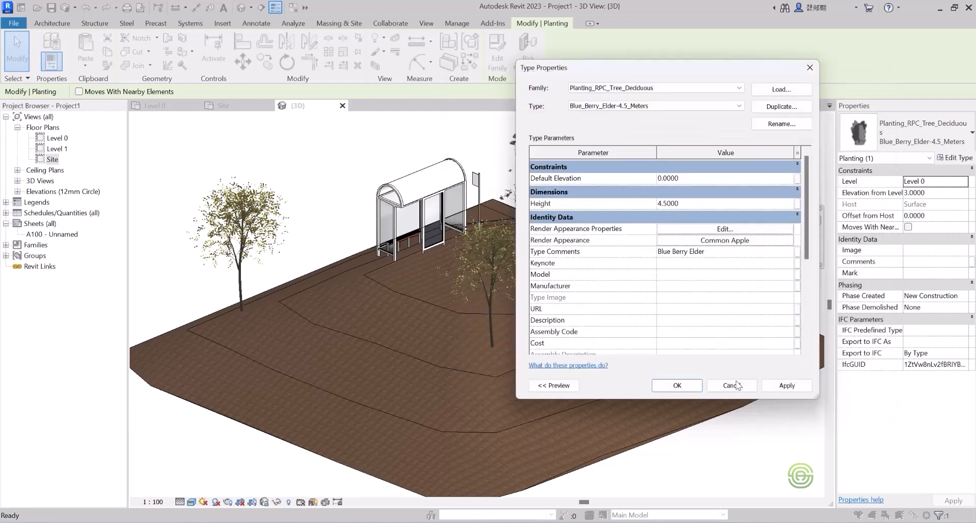
left_click(787, 385)
left_click(677, 385)
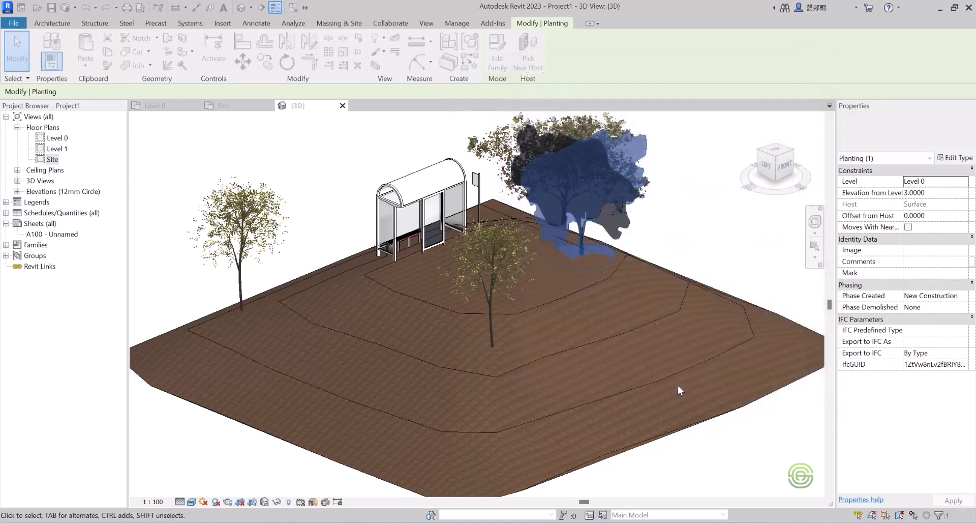
key("Escape")
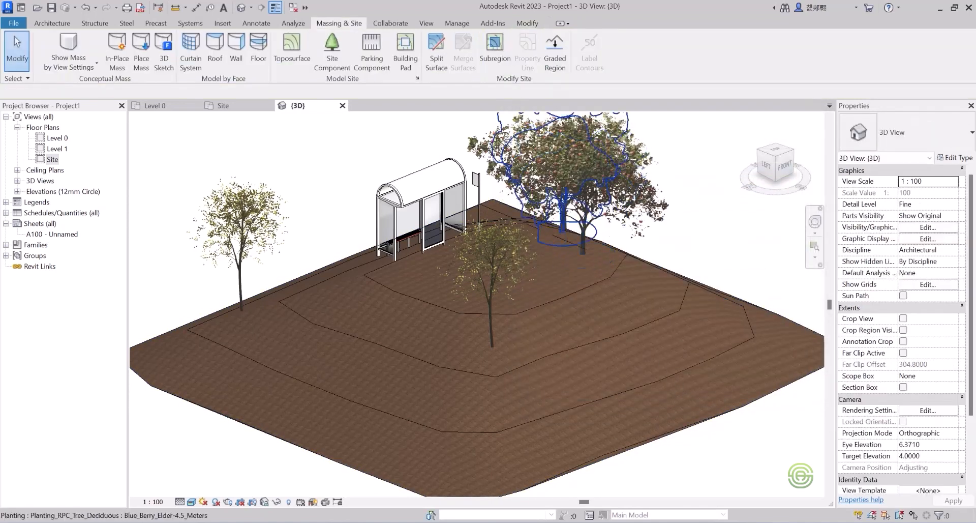
- Spread the two Blue Berry Elder trees apart in the Site plan, one near each east corner, and review them in 3D
left_click(610, 192)
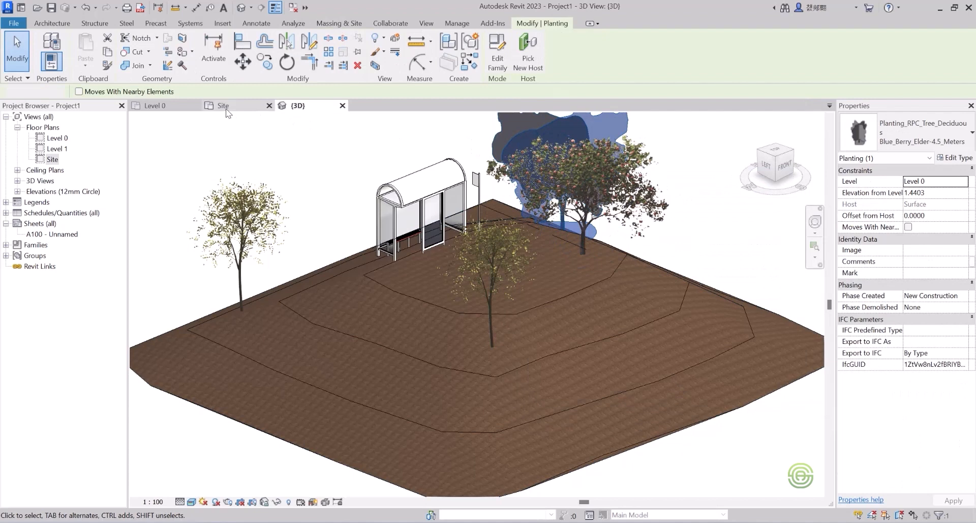
left_click(225, 108)
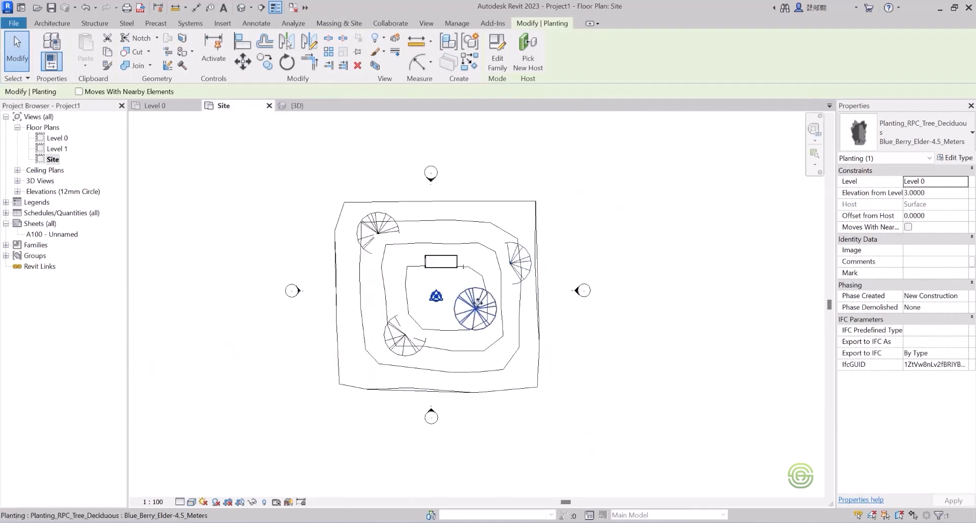
scroll(476, 304, "up", 2)
left_click_drag(493, 308, 520, 192)
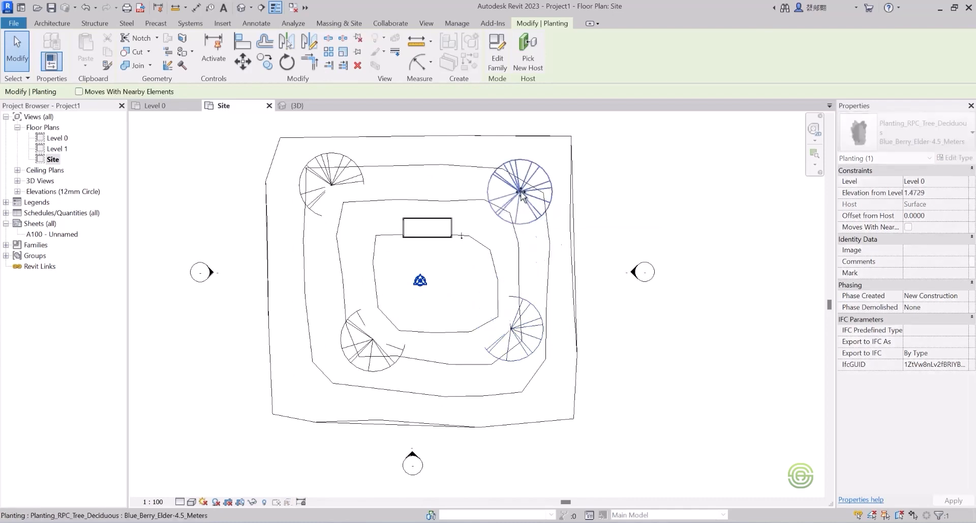
left_click(299, 106)
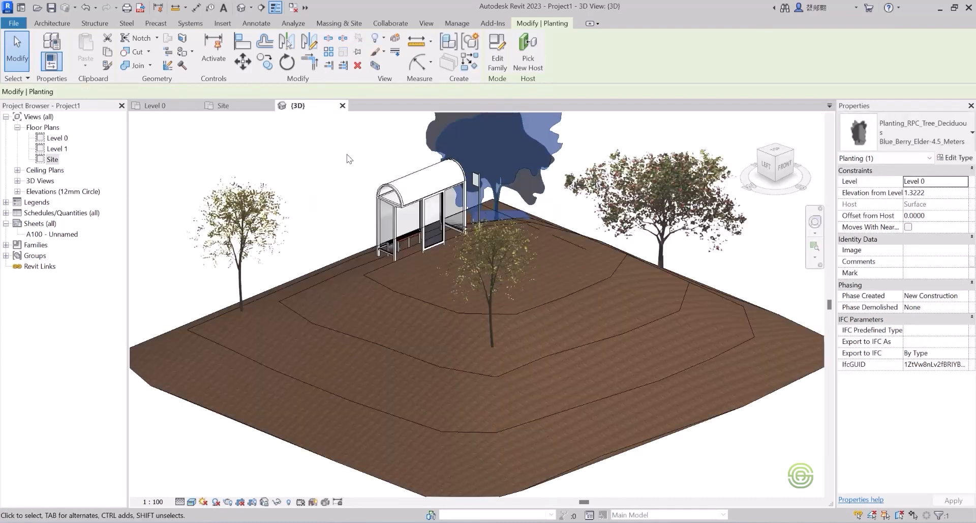
key("Escape")
middle_click_drag(422, 241, 495, 213, "shift")
scroll(517, 294, "up", 3)
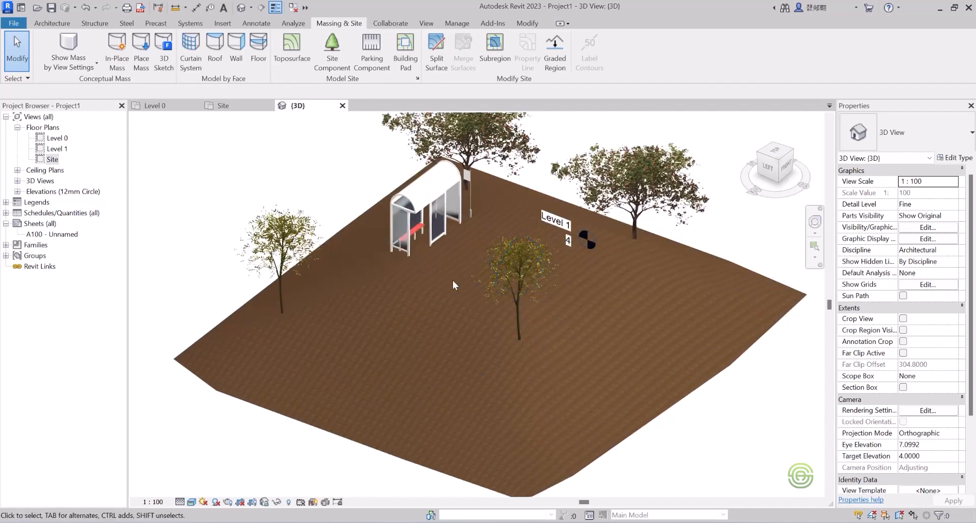
- Split the toposurface with a circle of about 2.3 m radius sketched in the Site plan, between and below the two southern trees
scroll(453, 308, "down", 2)
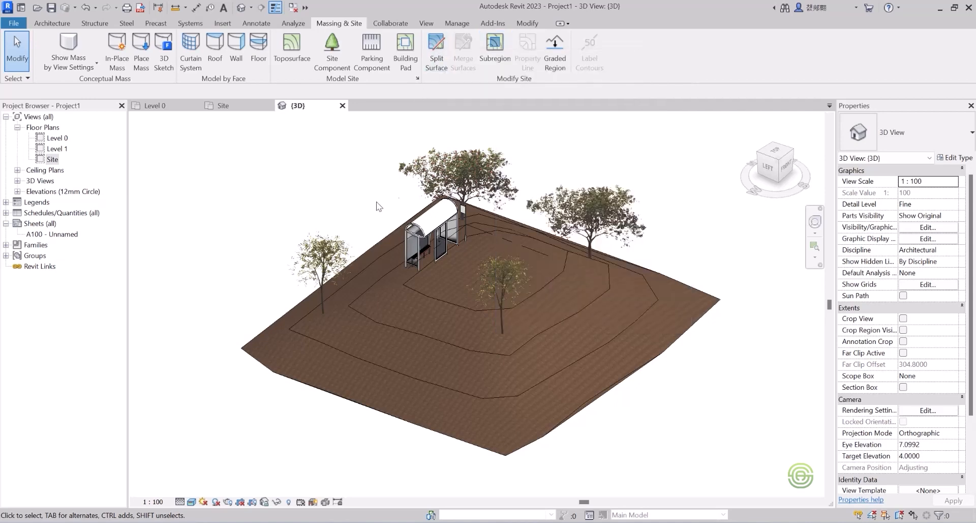
left_click(438, 46)
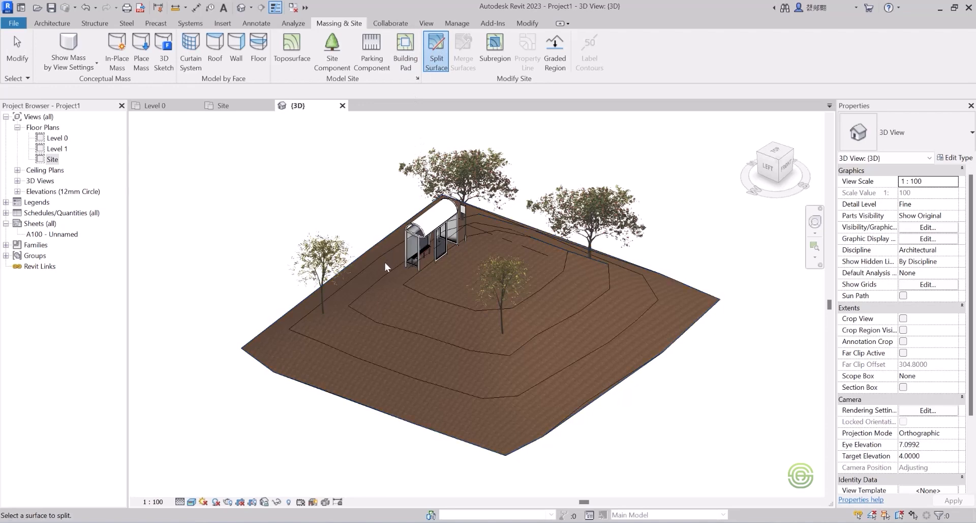
left_click(362, 406)
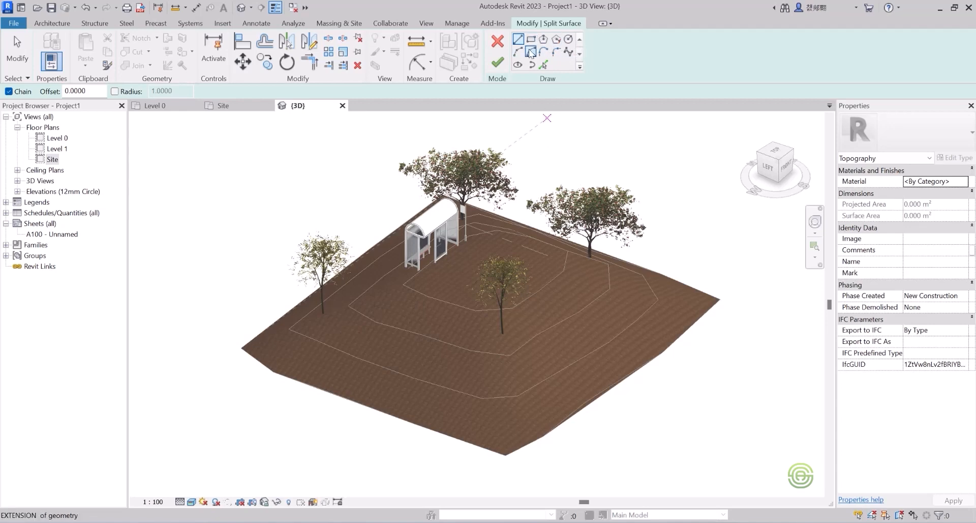
left_click(568, 52)
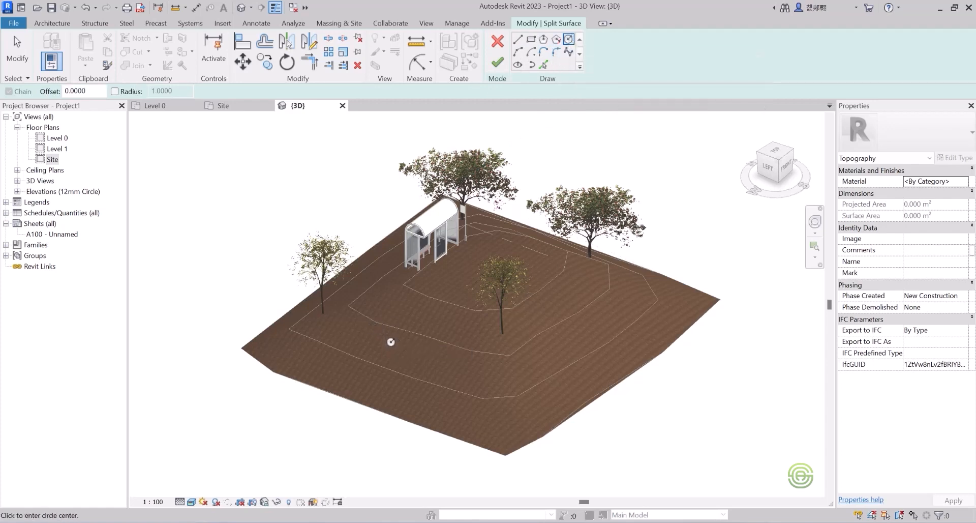
left_click(226, 105)
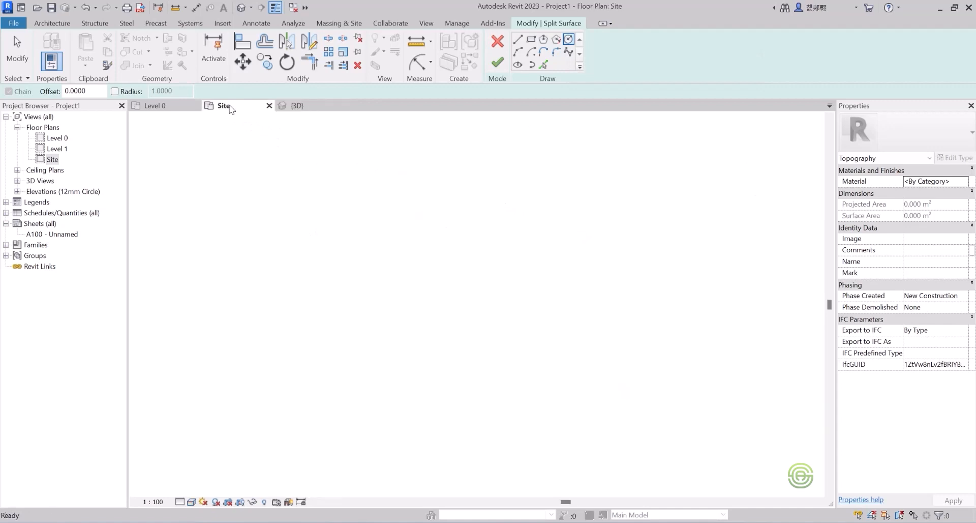
key("Escape")
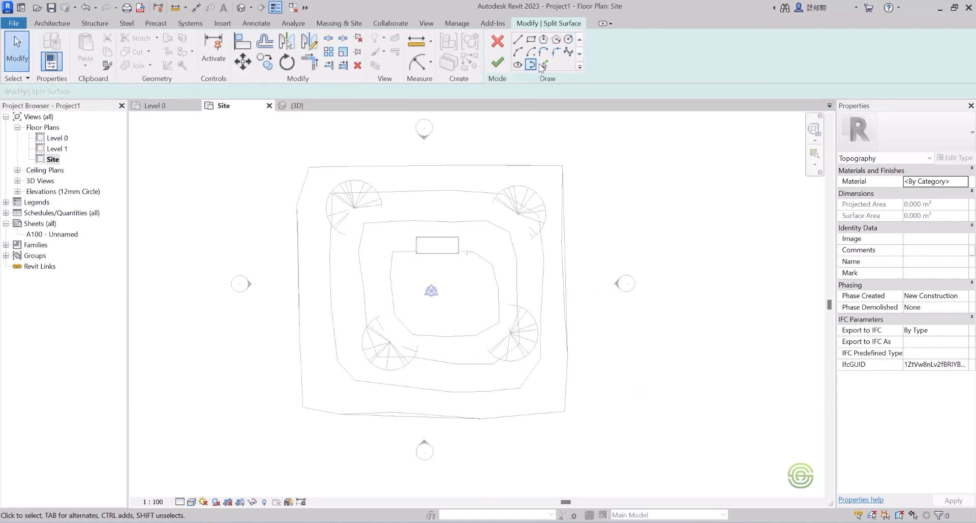
left_click(569, 40)
scroll(452, 377, "up", 1)
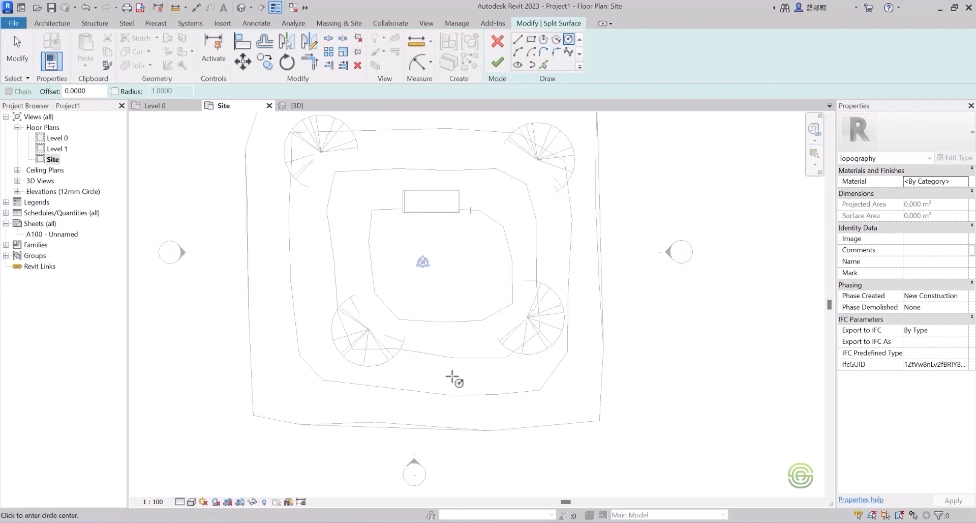
left_click(450, 376)
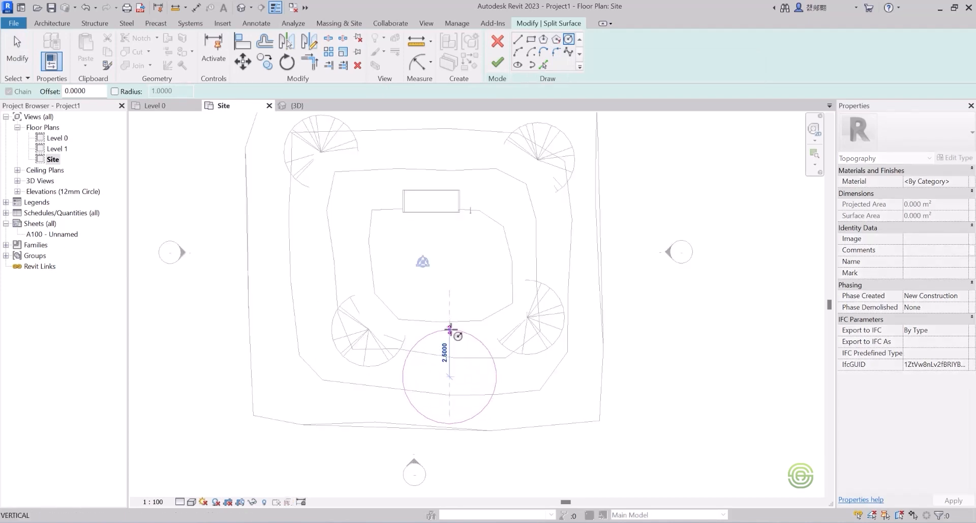
left_click(450, 333)
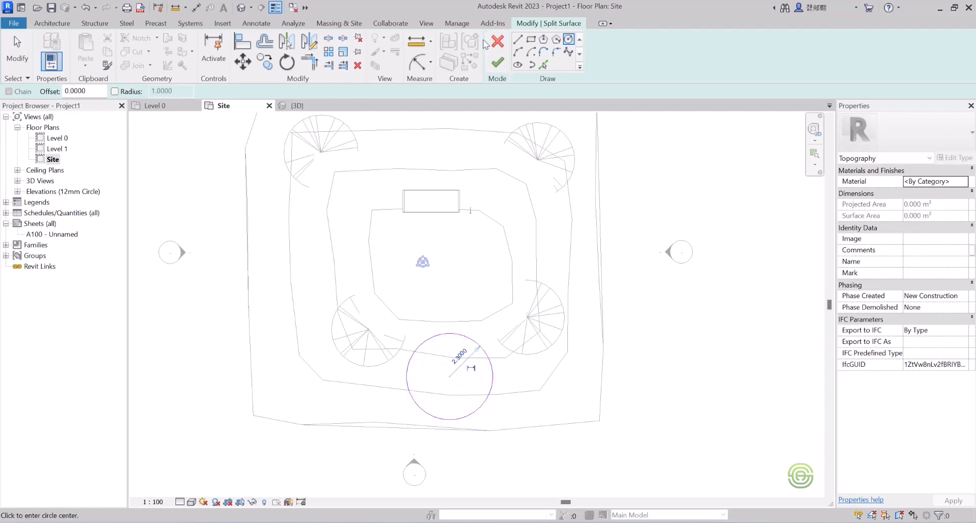
- Finish the surface split in the 3D view and check that the circular piece selects separately
left_click(298, 106)
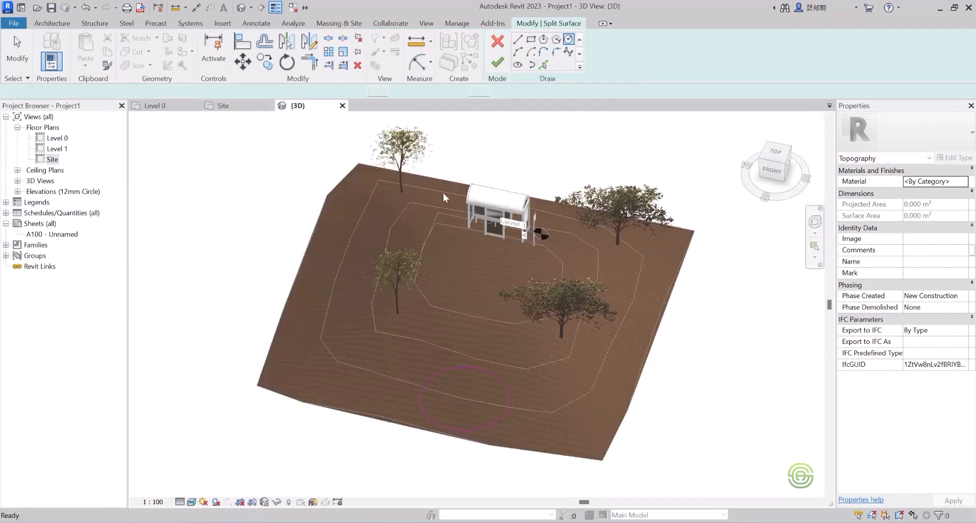
left_click(497, 62)
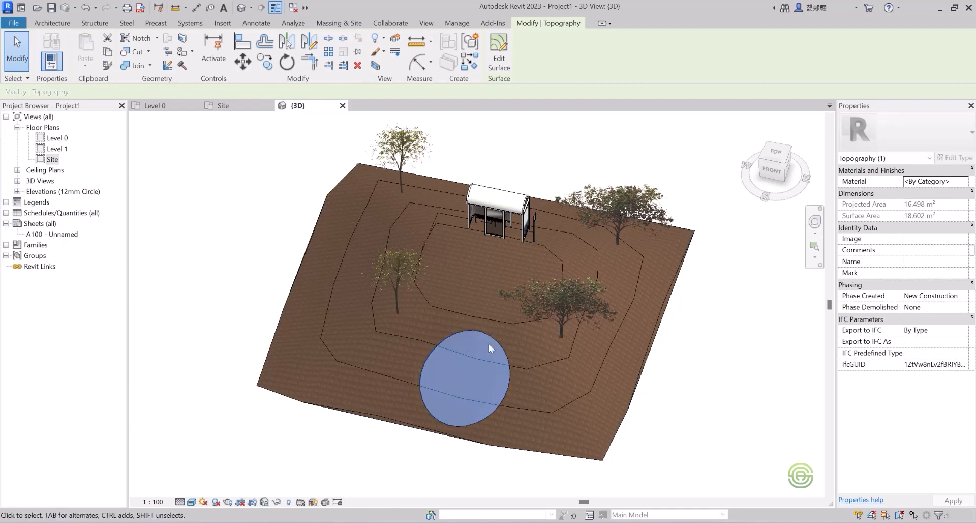
left_click(550, 361)
key("Escape")
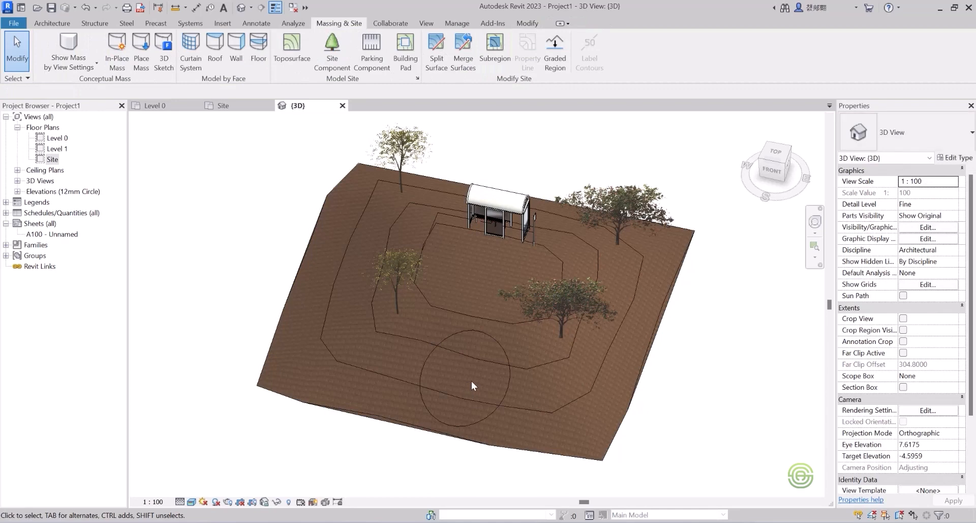
left_click(497, 365)
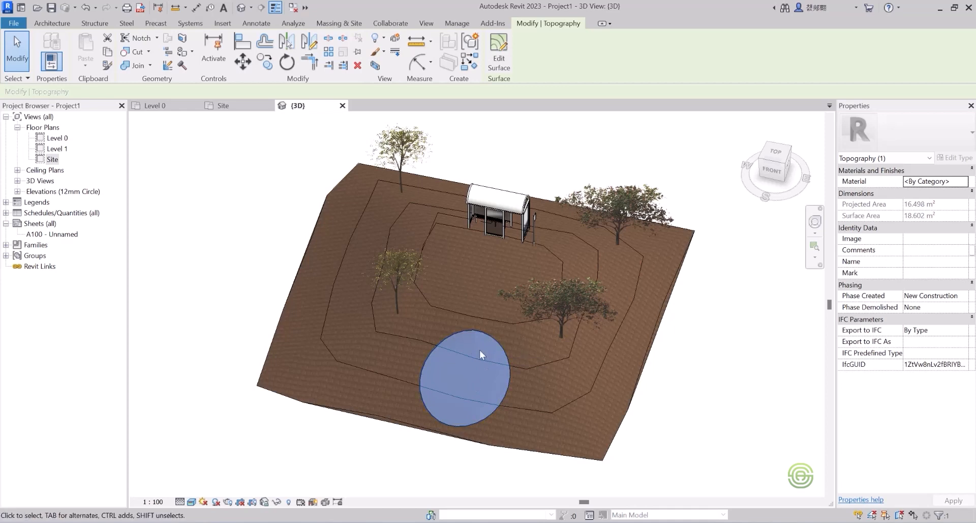
key("Escape")
- Create a new material named Grass for the circular surface
left_click(494, 345)
left_click(964, 181)
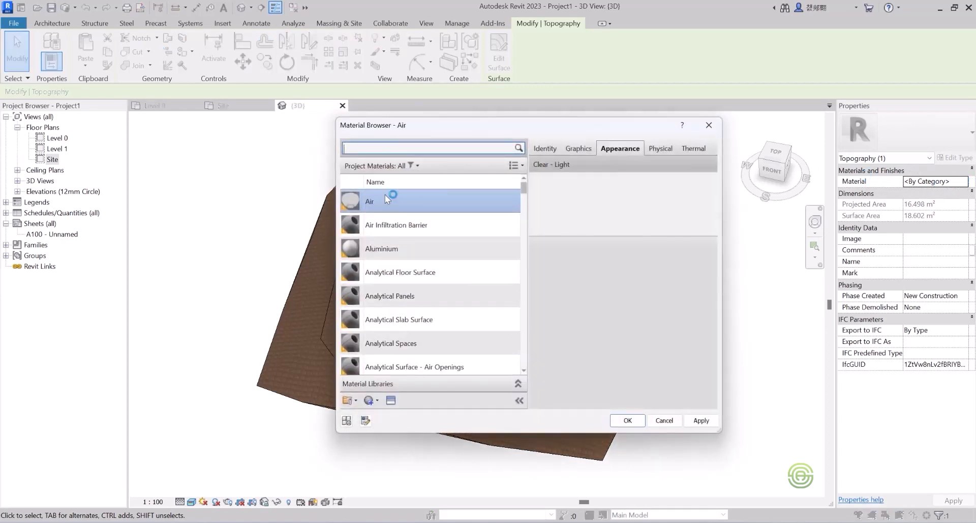
left_click(372, 400)
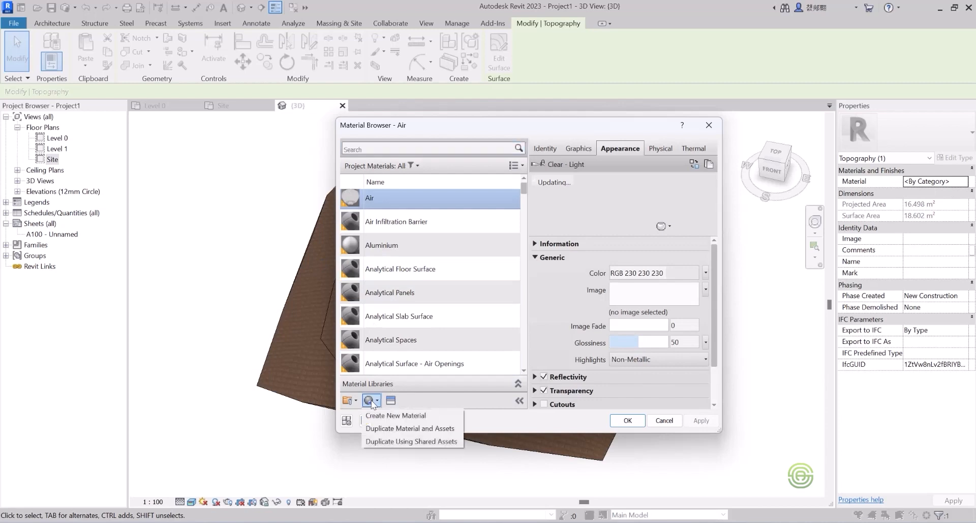
left_click(390, 416)
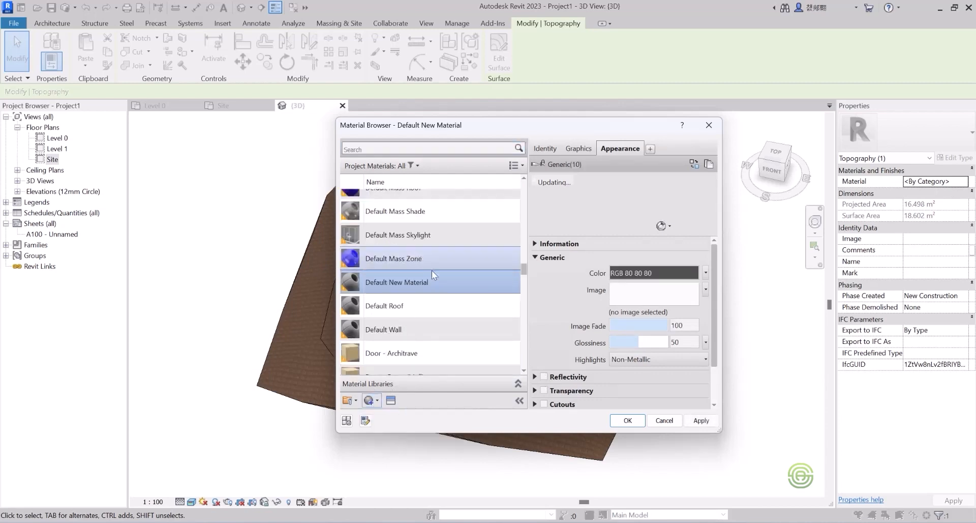
right_click(421, 281)
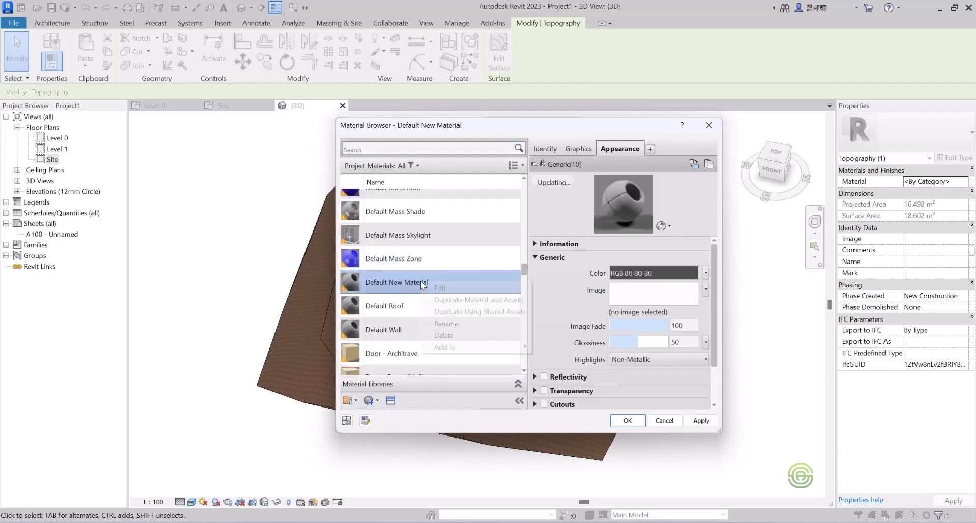
left_click(450, 324)
type("Grass")
key("Return")
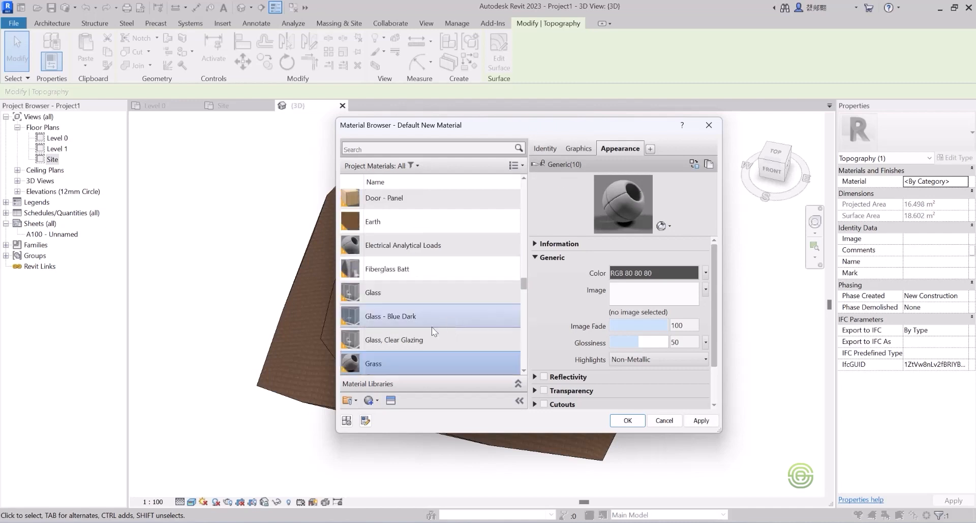
- Give the Grass material the Grass - Generic appearance and assign it to the circular surface
left_click(391, 401)
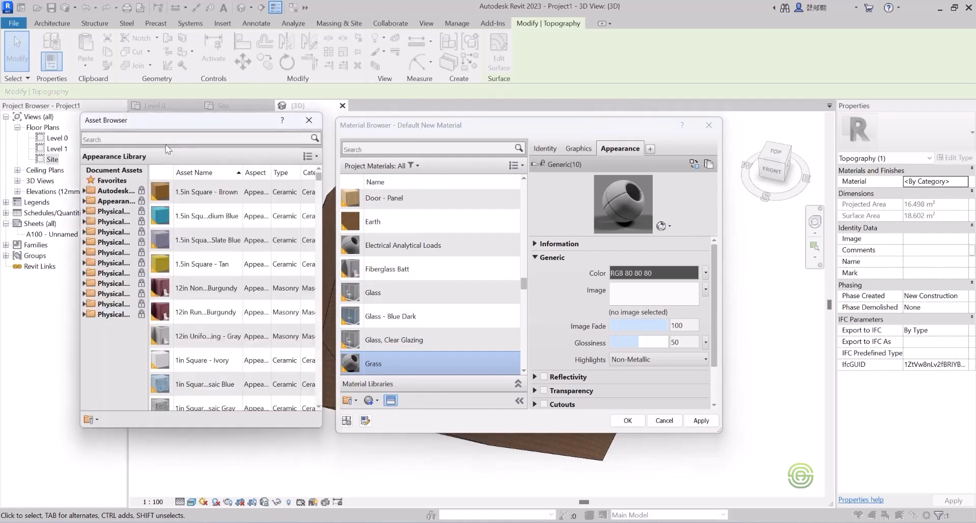
left_click(162, 139)
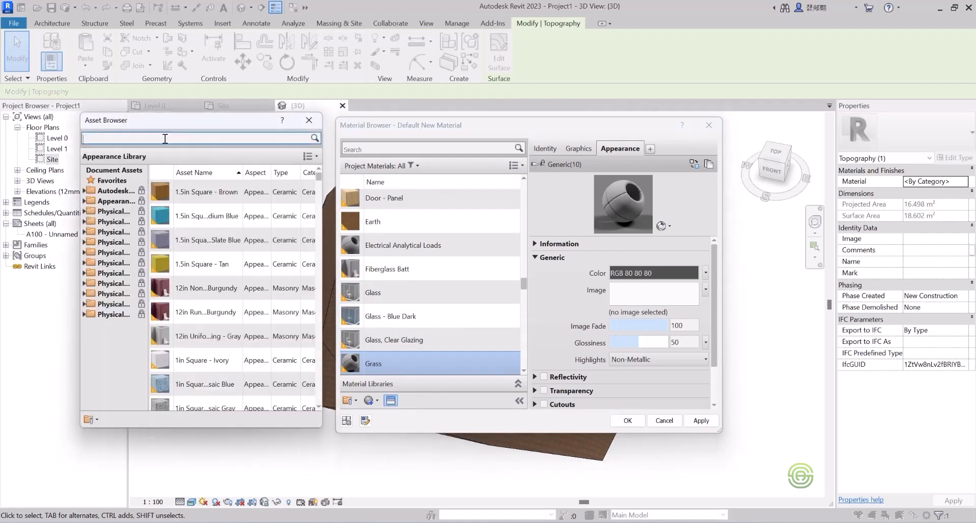
key("Return")
double_click(166, 139)
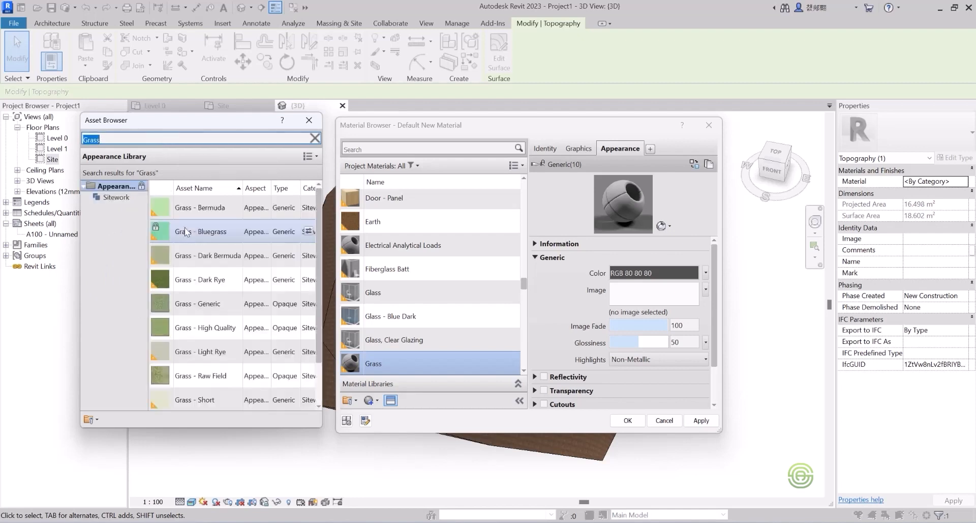
left_click(199, 306)
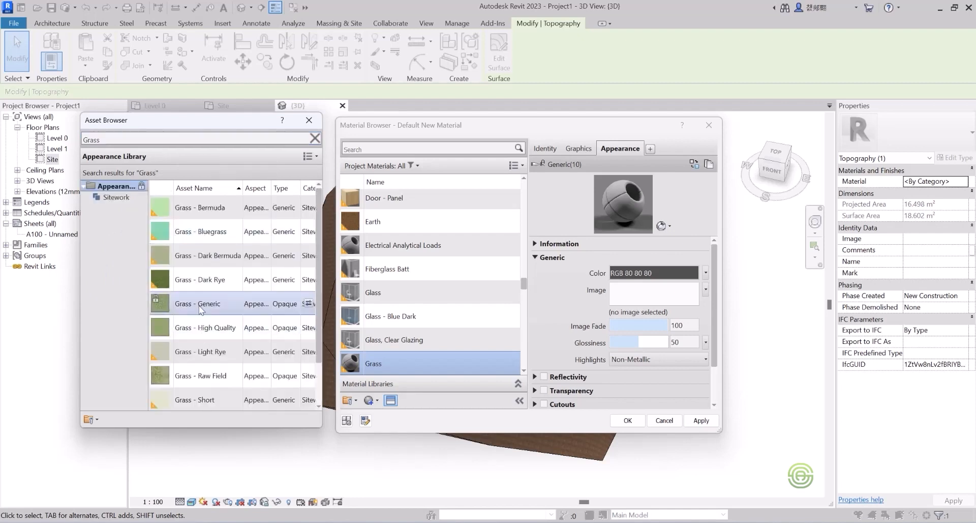
double_click(199, 307)
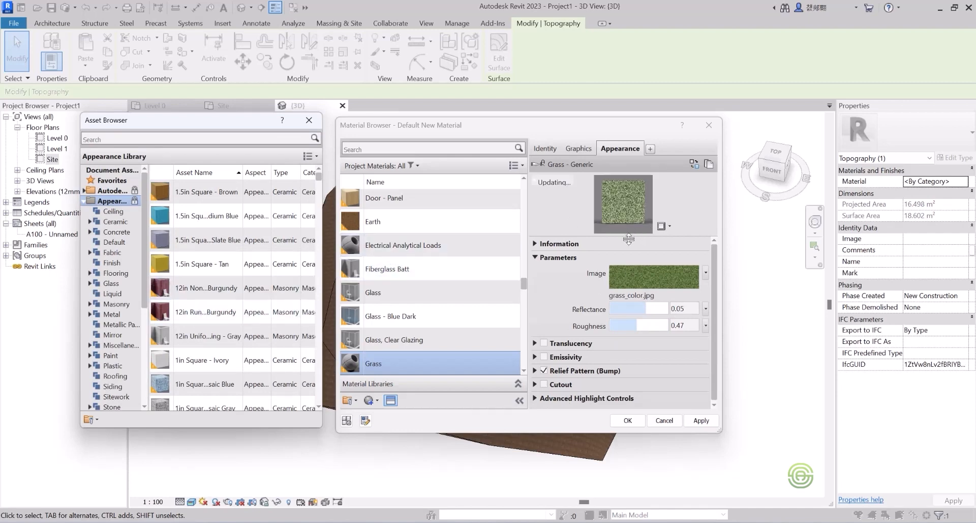
left_click_drag(628, 236, 627, 256)
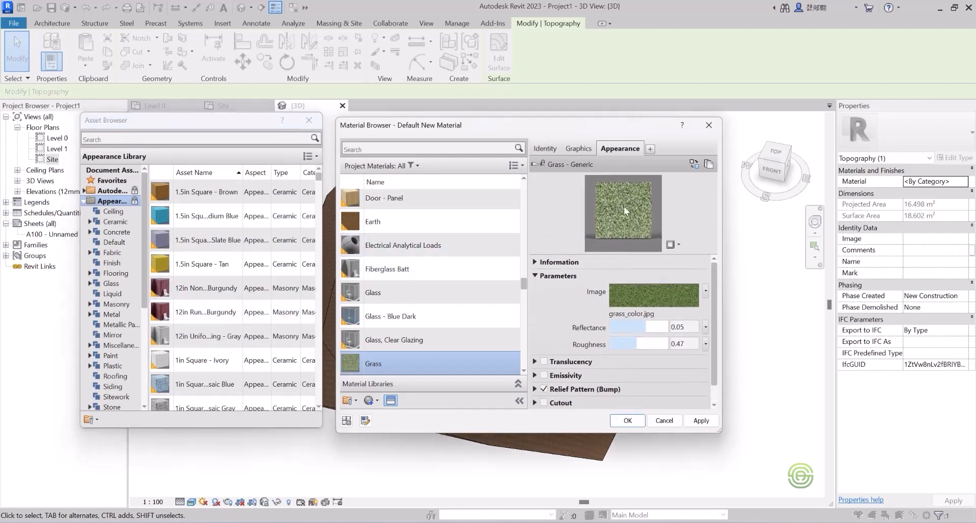
left_click(629, 420)
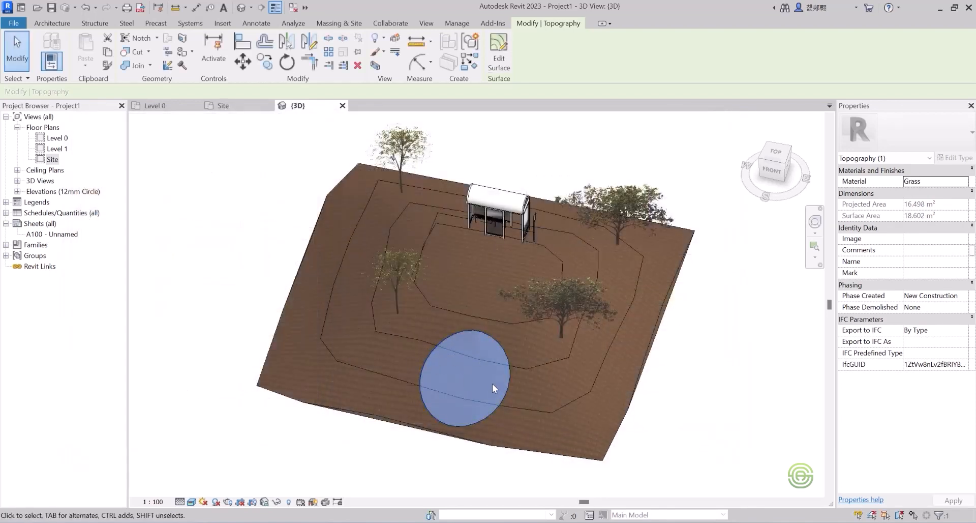
left_click(280, 310)
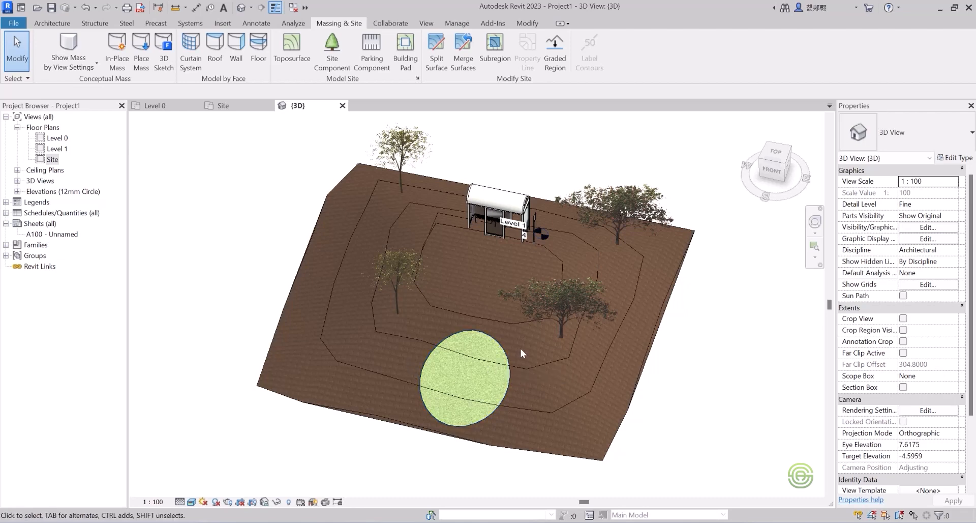
- Try deleting the circular grass surface and undo the deletion
left_click(505, 348)
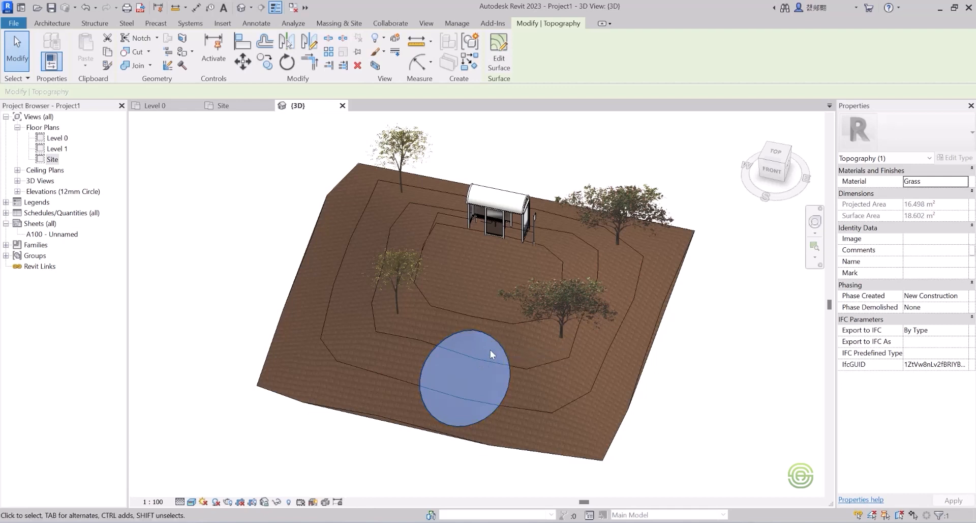
key("Escape")
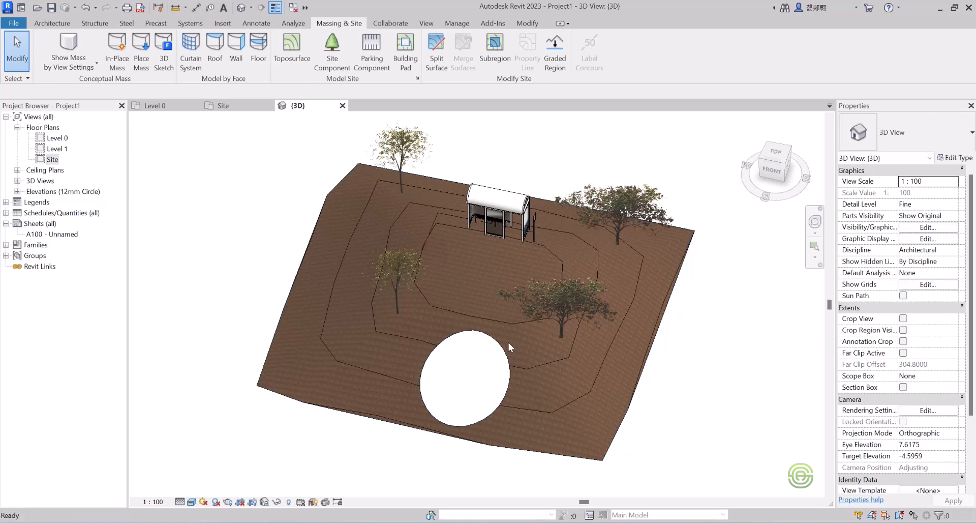
key("ctrl+z")
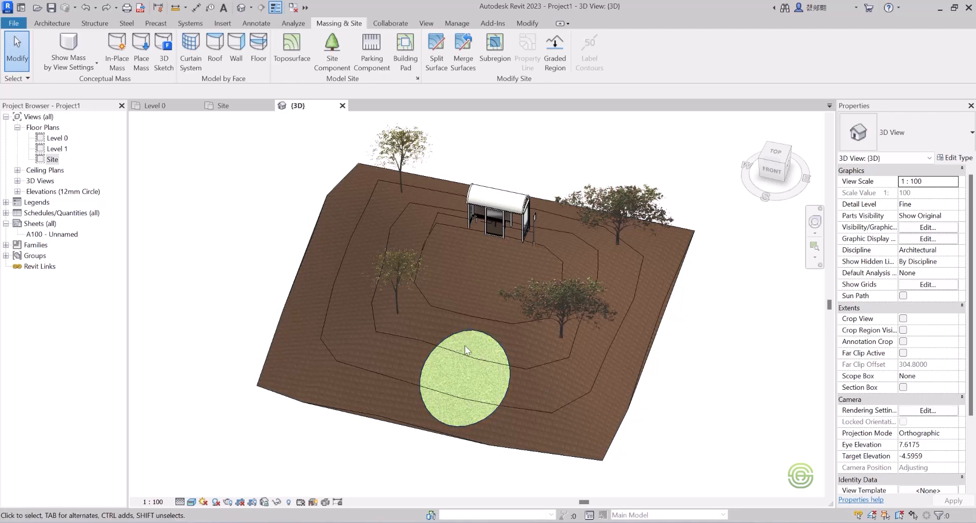
- Try merging the circular grass surface into the main toposurface, undo it, and check that the circle still selects separately
left_click(455, 59)
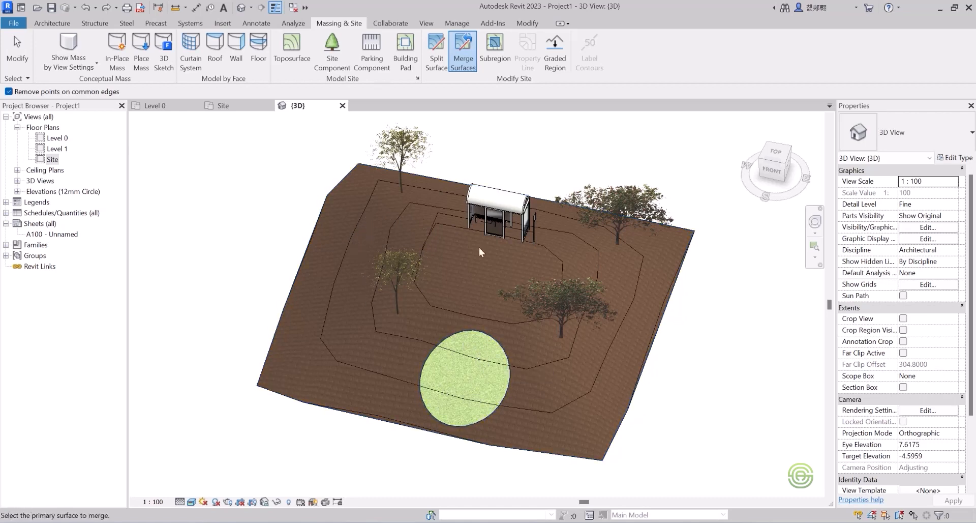
left_click(359, 418)
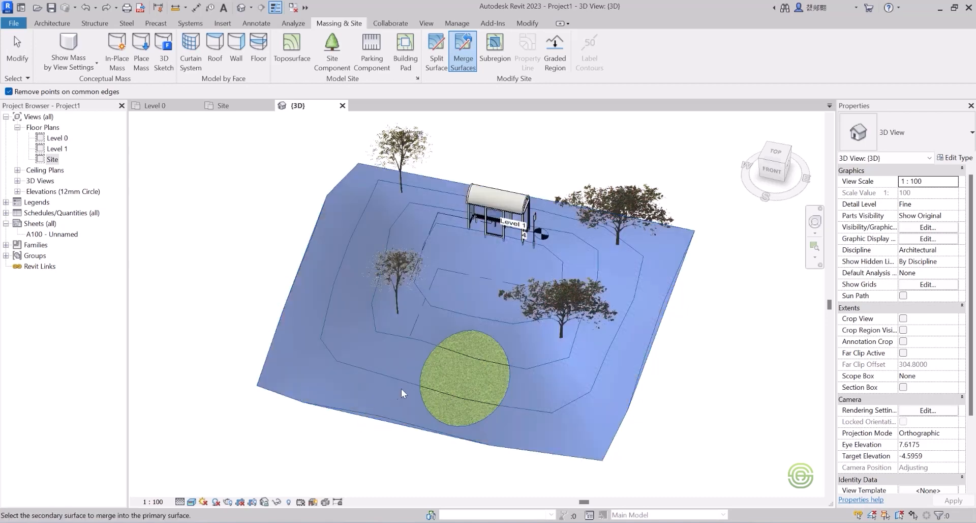
left_click(501, 346)
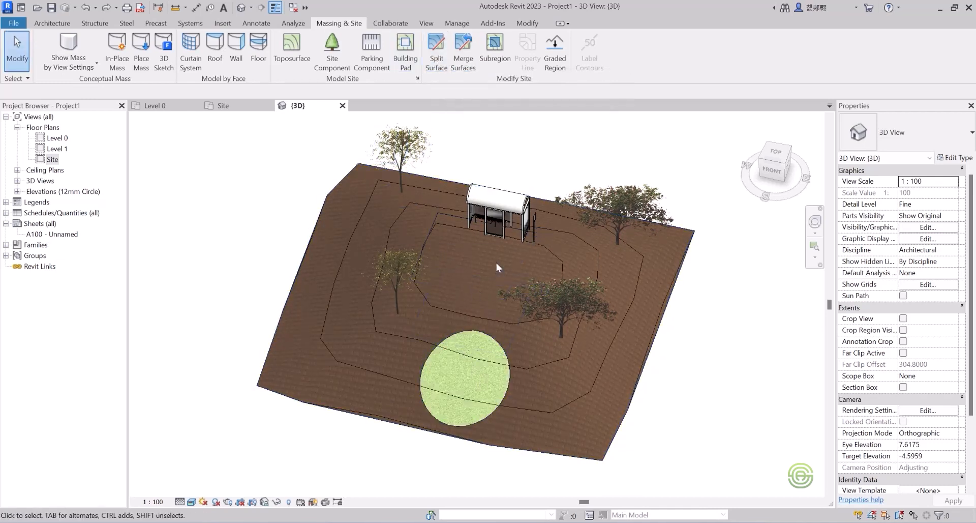
left_click(486, 346)
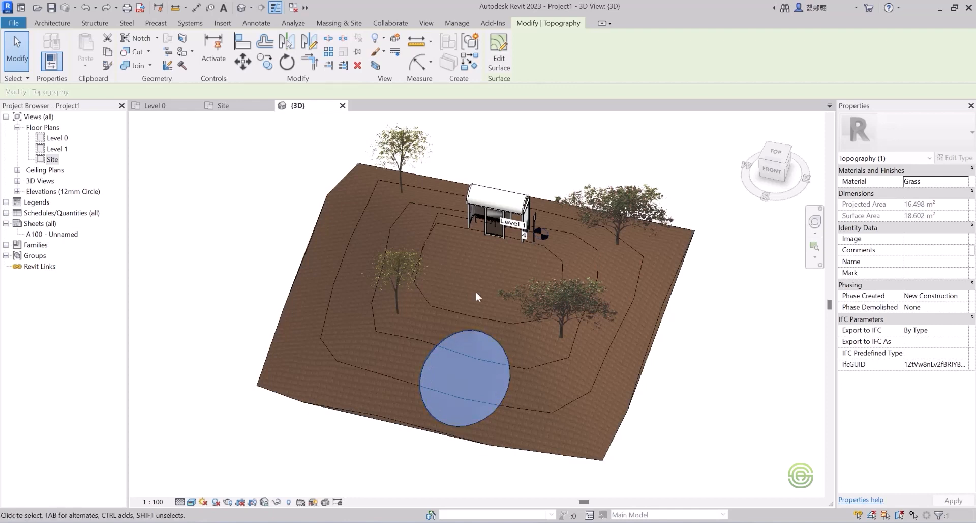
key("Escape")
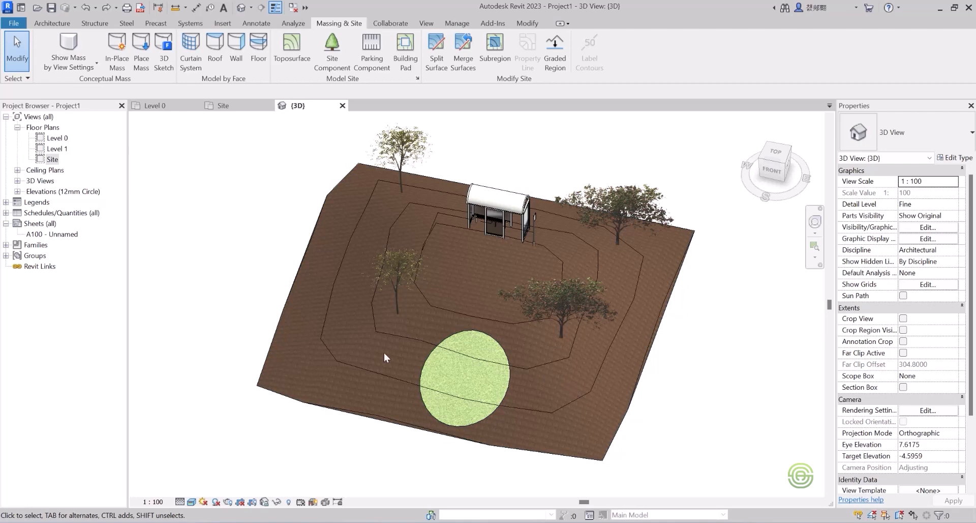
- Create a subregion from a rectangle about 18.86 by 2.40 m across the site, sketched in the Site plan and finished in 3D
left_click(494, 47)
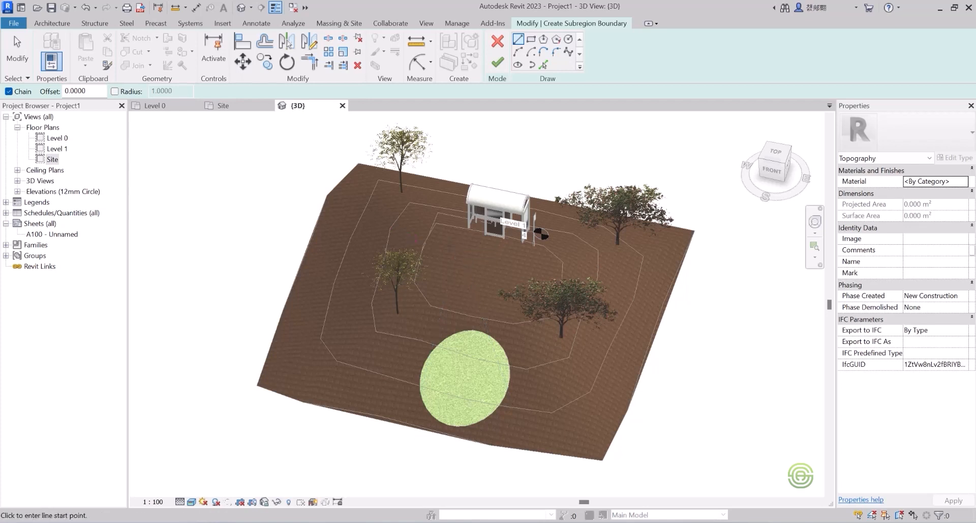
left_click(241, 110)
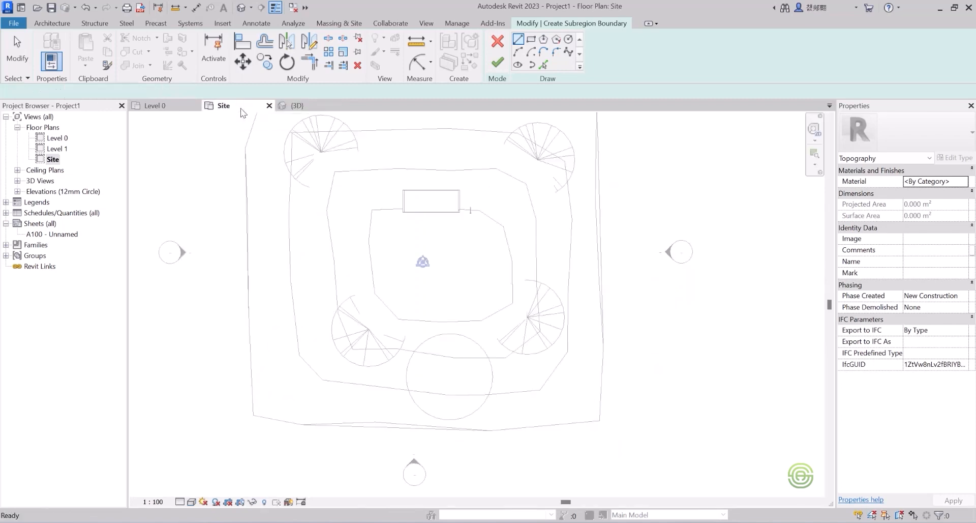
scroll(436, 311, "down", 2)
scroll(398, 284, "up", 2)
scroll(399, 284, "up", 1)
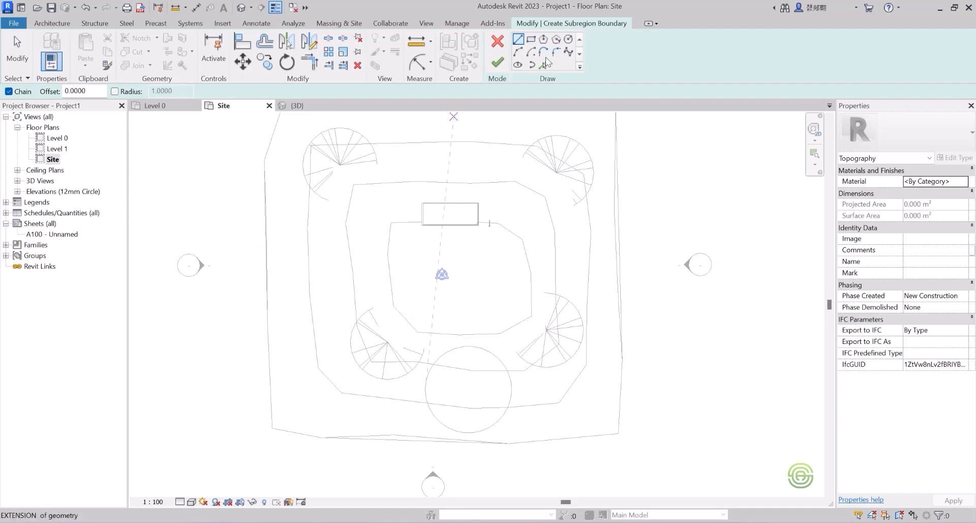
left_click(531, 39)
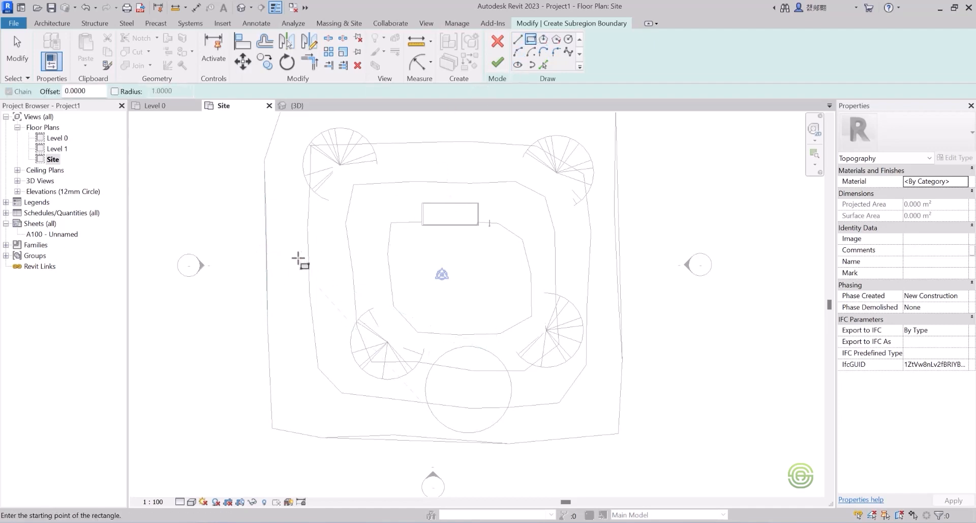
left_click(266, 251)
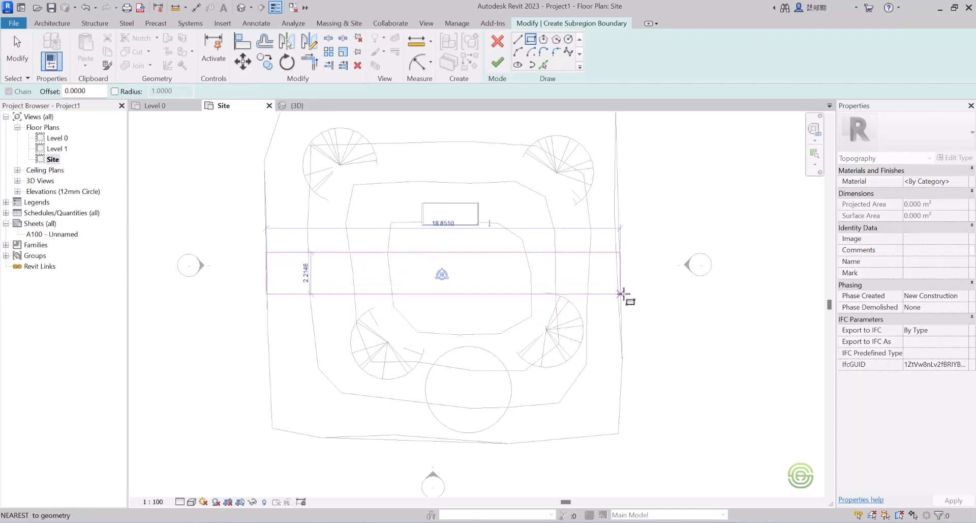
left_click(620, 296)
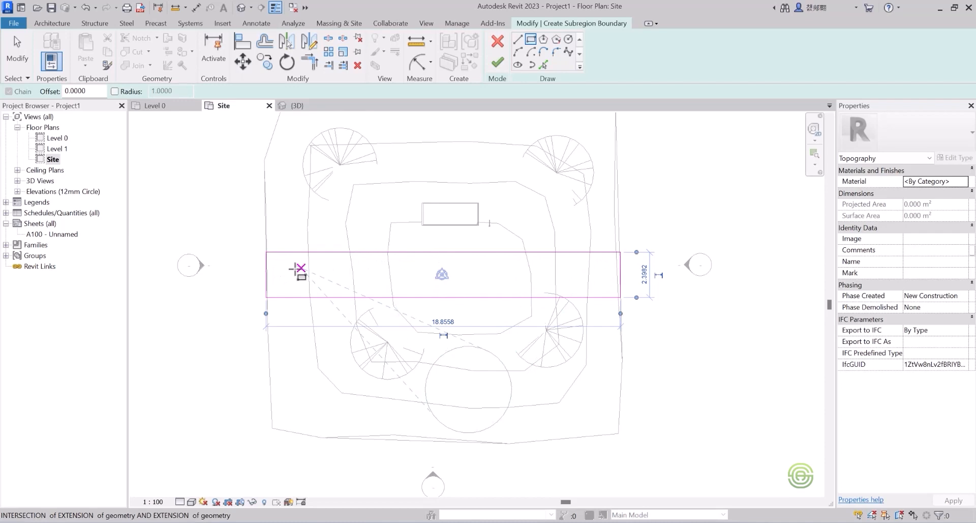
left_click(300, 106)
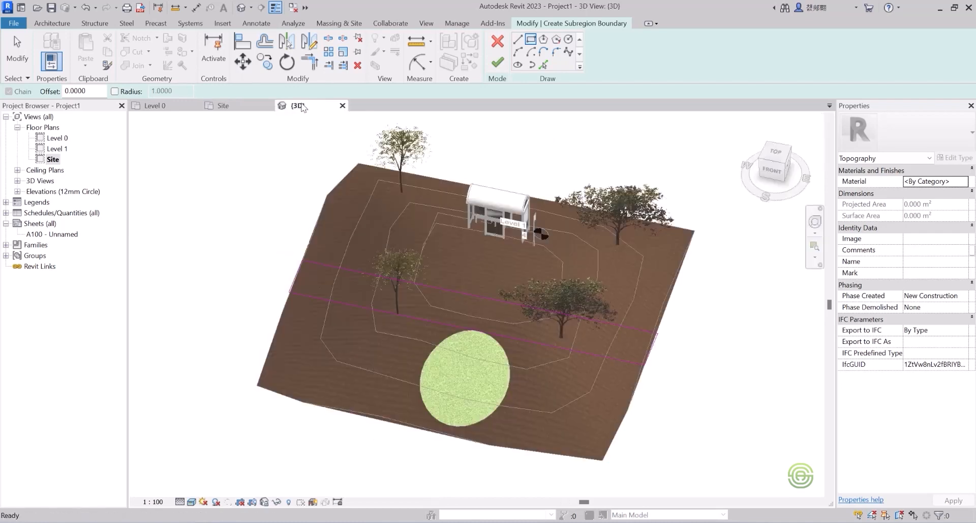
left_click(499, 65)
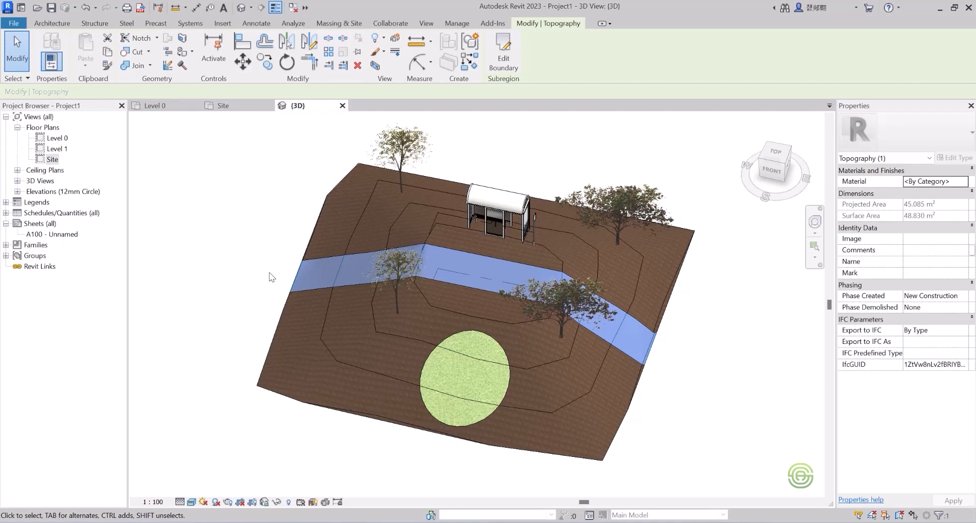
- Try deleting the strip subregion twice, undoing each deletion, and compare its selection with the circular grass surface
key("Delete")
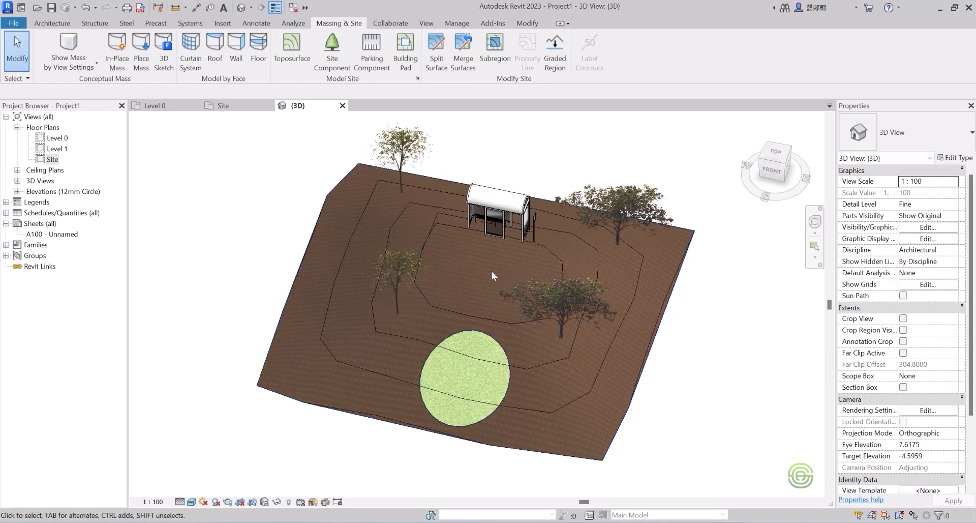
key("ctrl+z")
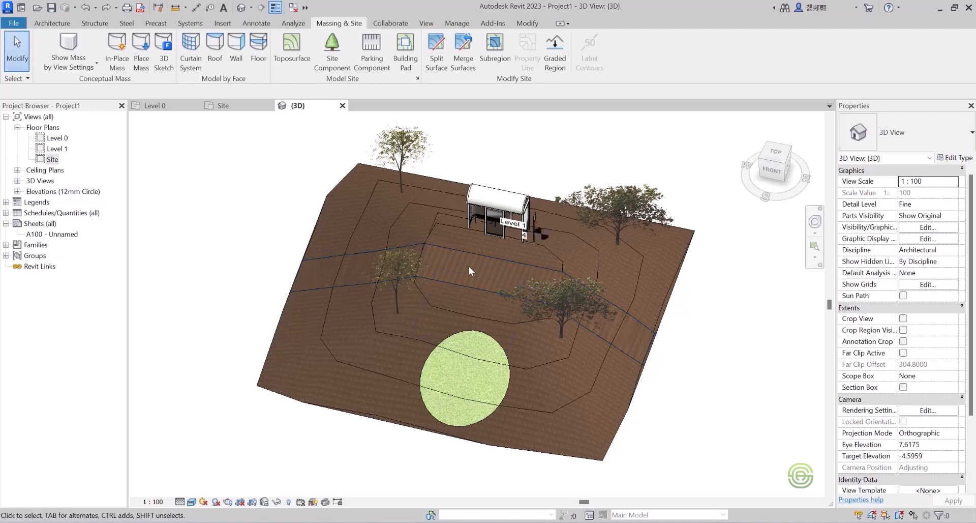
left_click(651, 345)
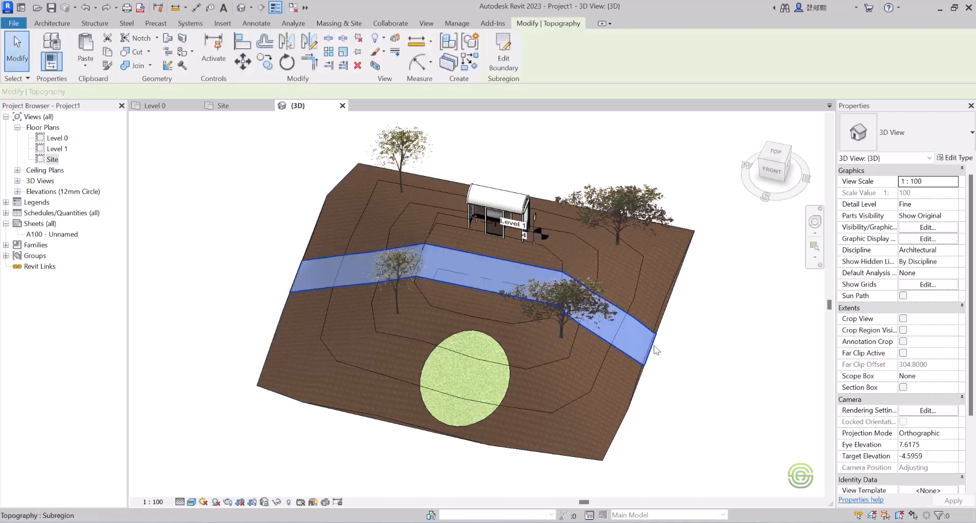
left_click(501, 379)
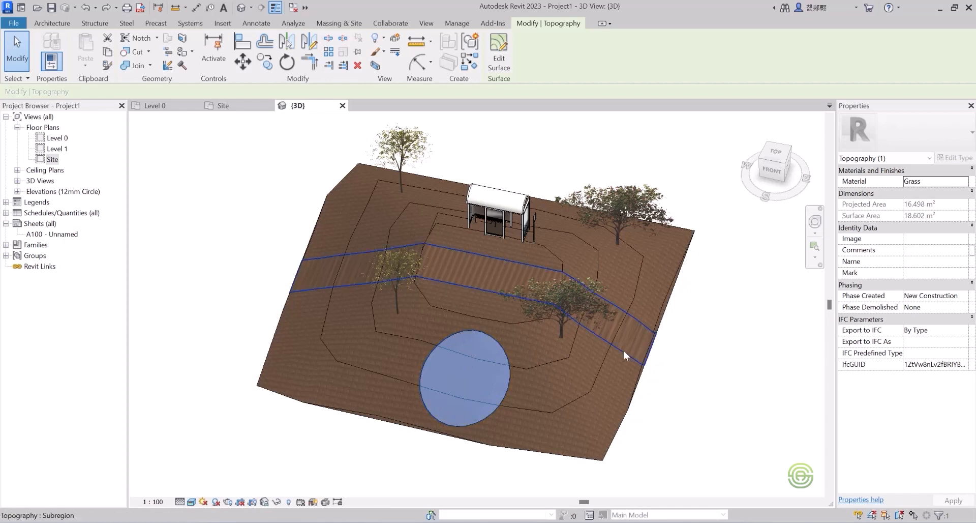
left_click(652, 350)
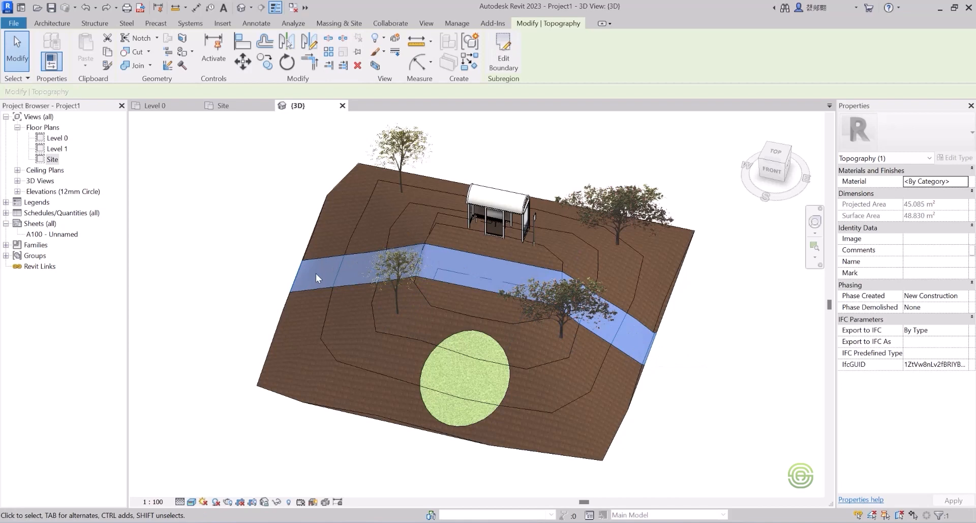
key("Delete")
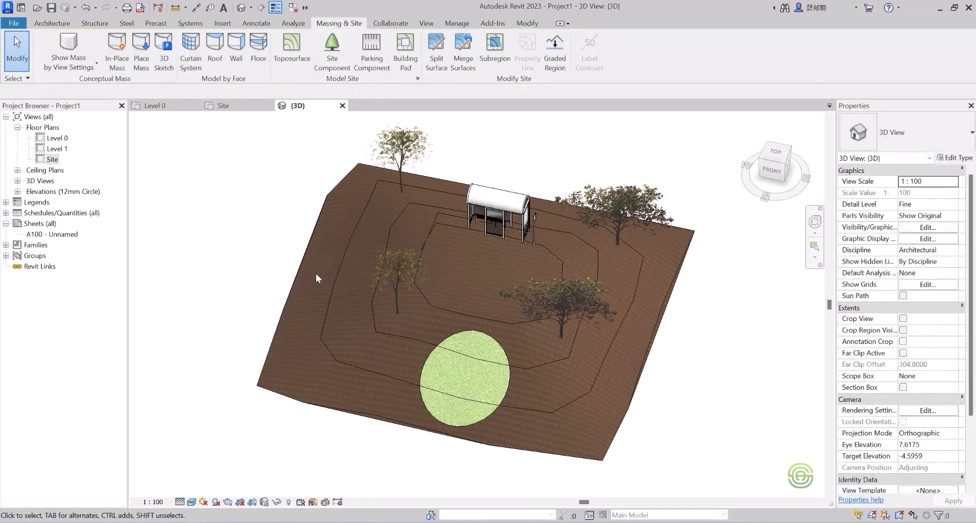
key("ctrl+z")
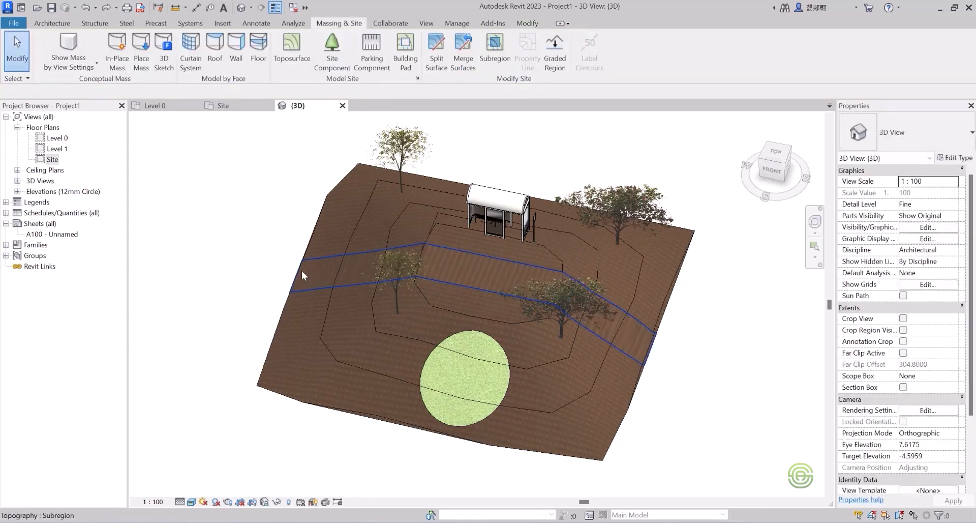
- Compare the properties of the strip subregion with those of the split circular surface by selecting each
left_click(297, 273)
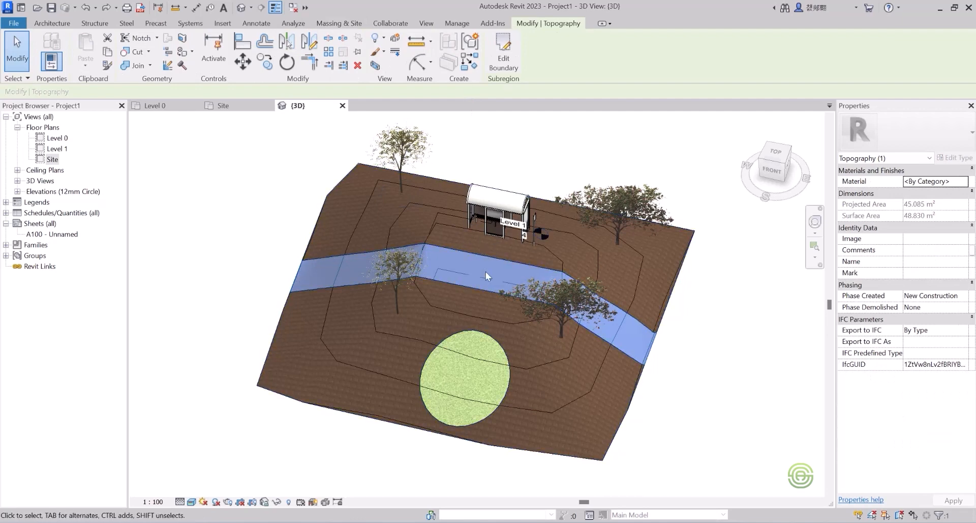
left_click(505, 361)
left_click(505, 361)
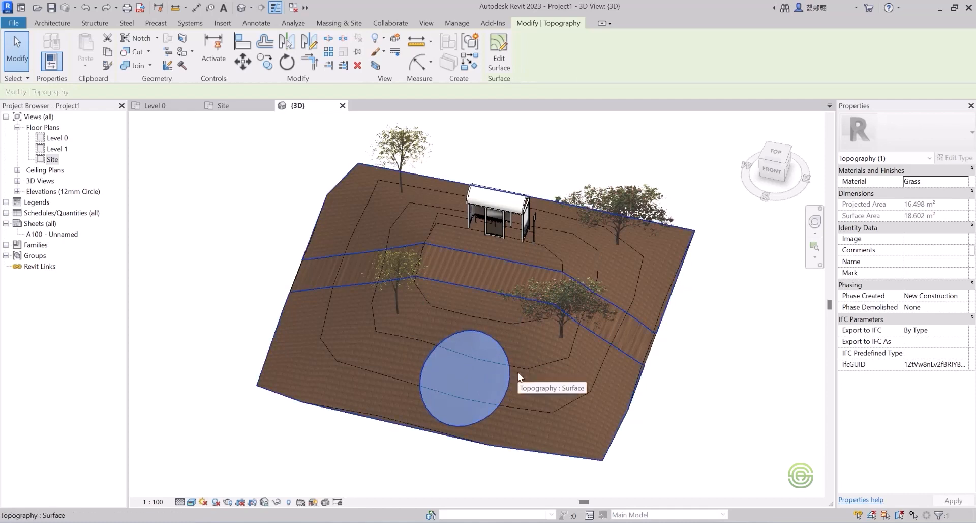
- Create a new material named Road for the strip subregion
left_click(624, 351)
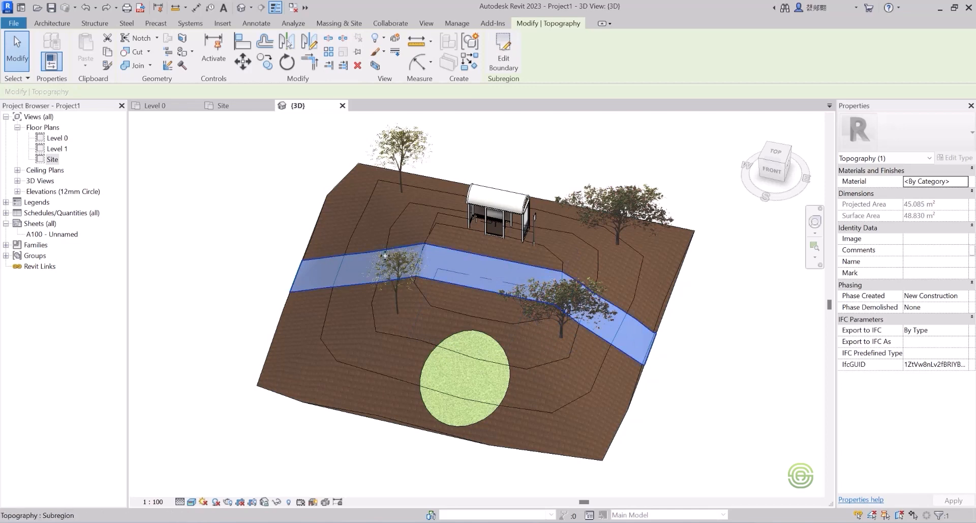
left_click(964, 182)
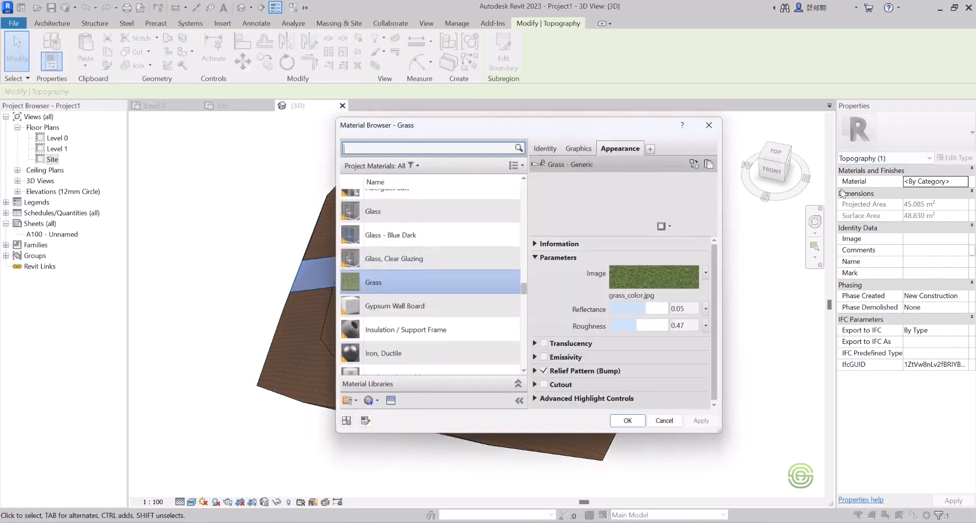
left_click(377, 401)
left_click(386, 415)
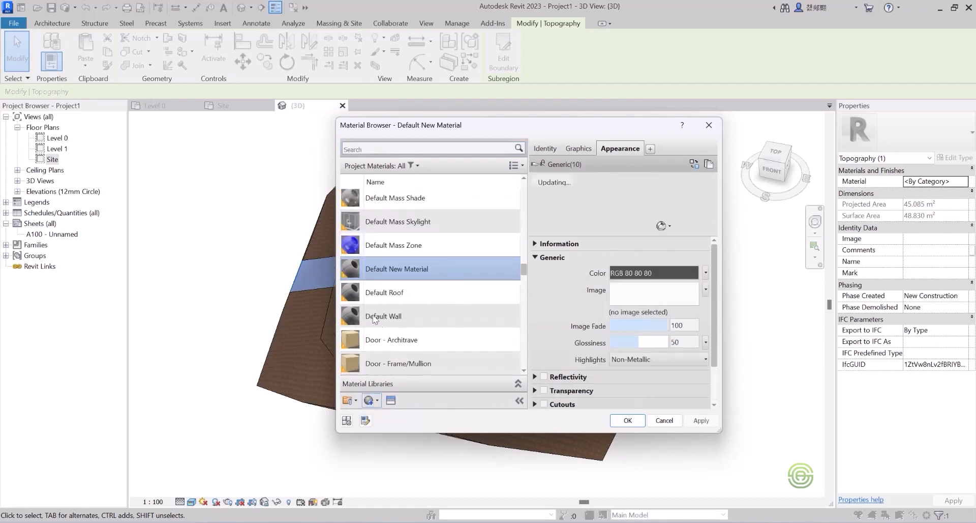
right_click(401, 264)
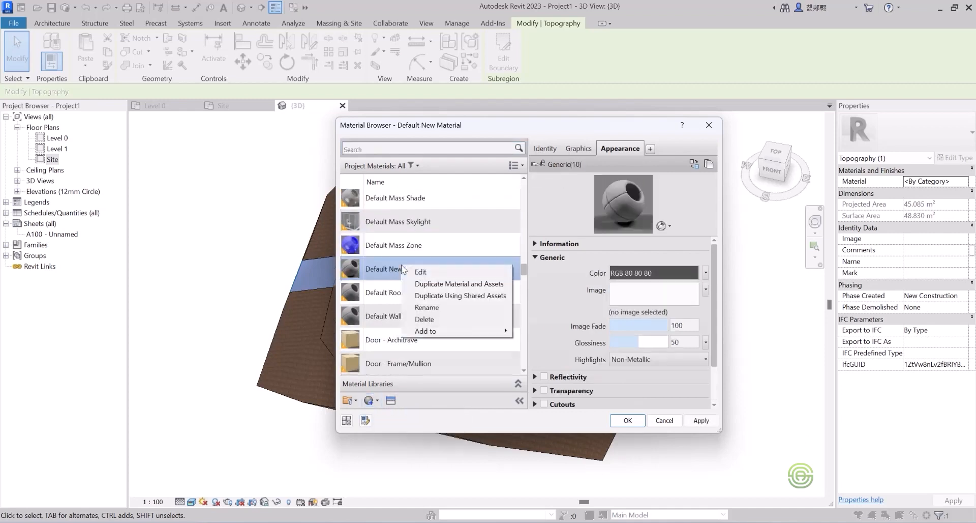
left_click(428, 308)
key("BackSpace")
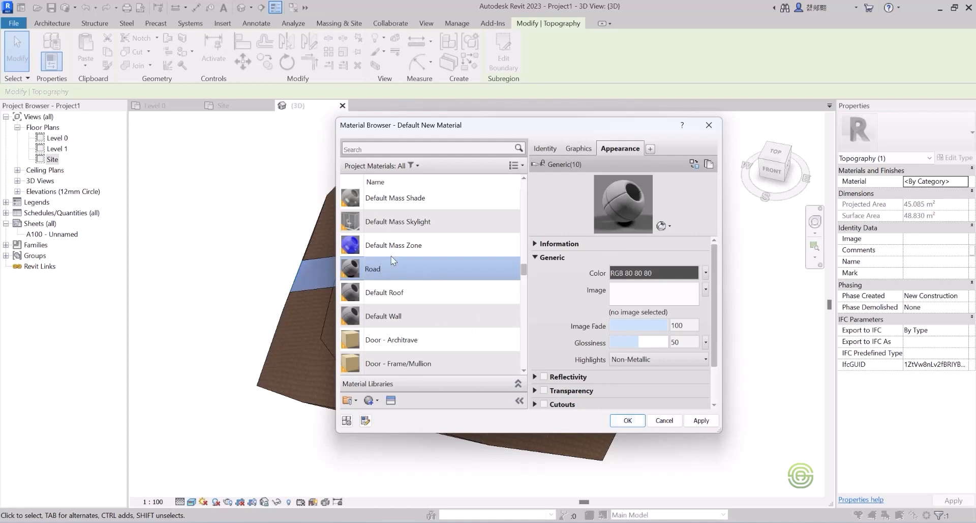
- Search the appearance library for "road" and apply the Asphalt - Wet appearance to the Road material
left_click(391, 400)
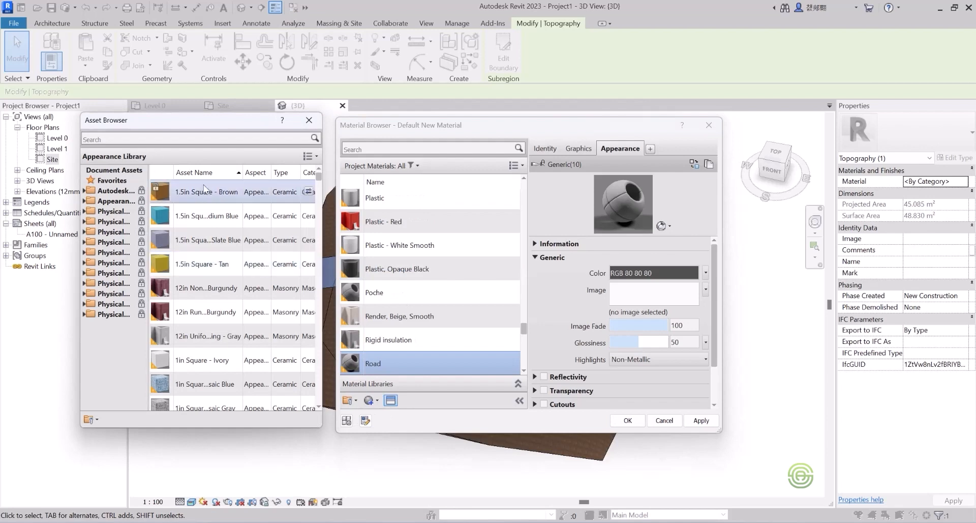
left_click(166, 138)
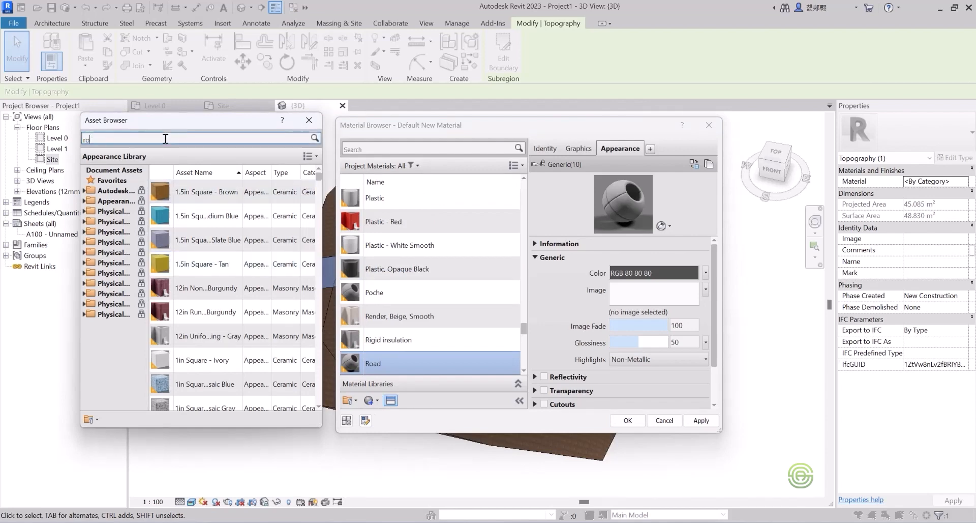
key("Return")
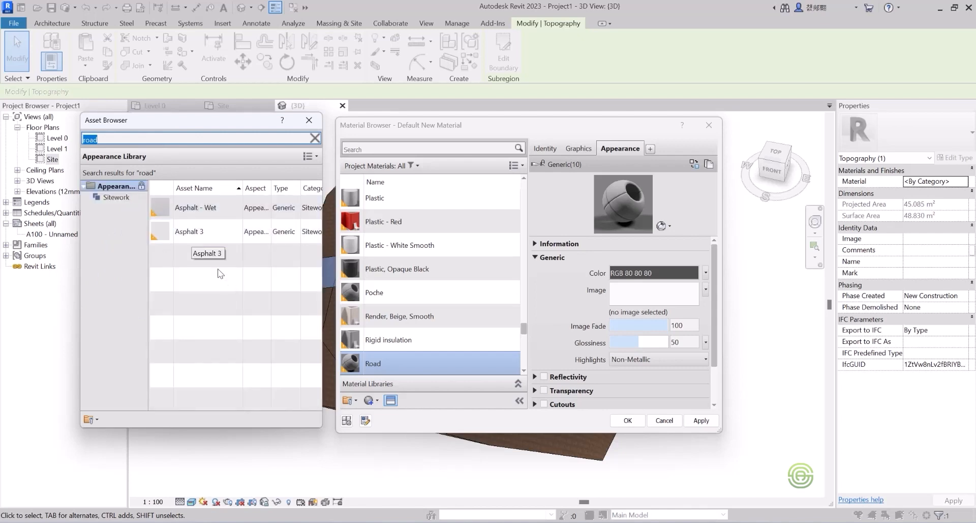
double_click(189, 209)
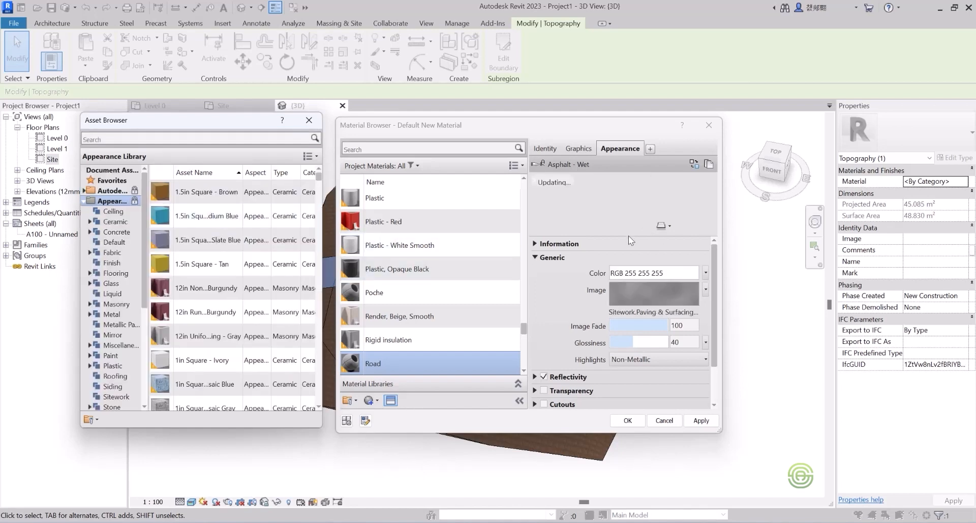
- Set the Road appearance's glossiness to 30 and enable its tint with the colour RGB 95 95 95
left_click_drag(628, 237, 628, 240)
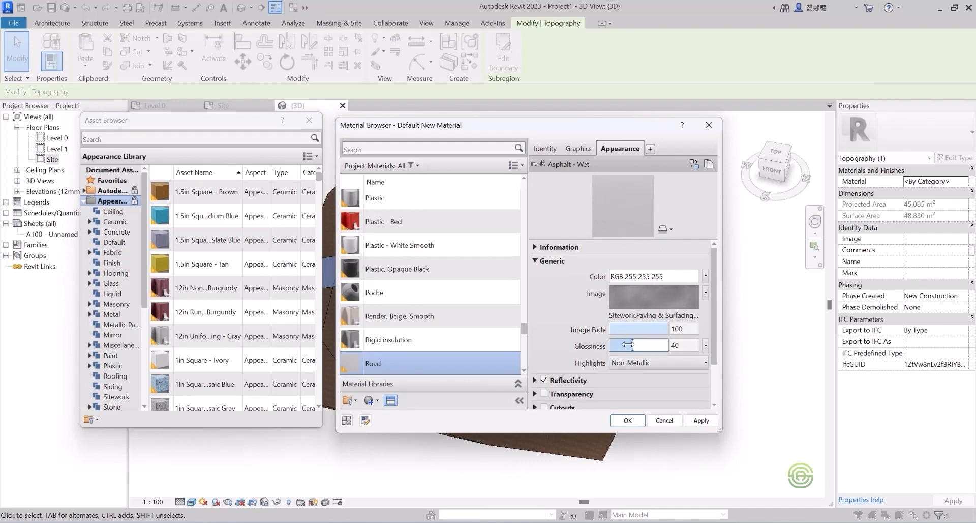
left_click_drag(634, 345, 627, 344)
left_click_drag(715, 318, 712, 361)
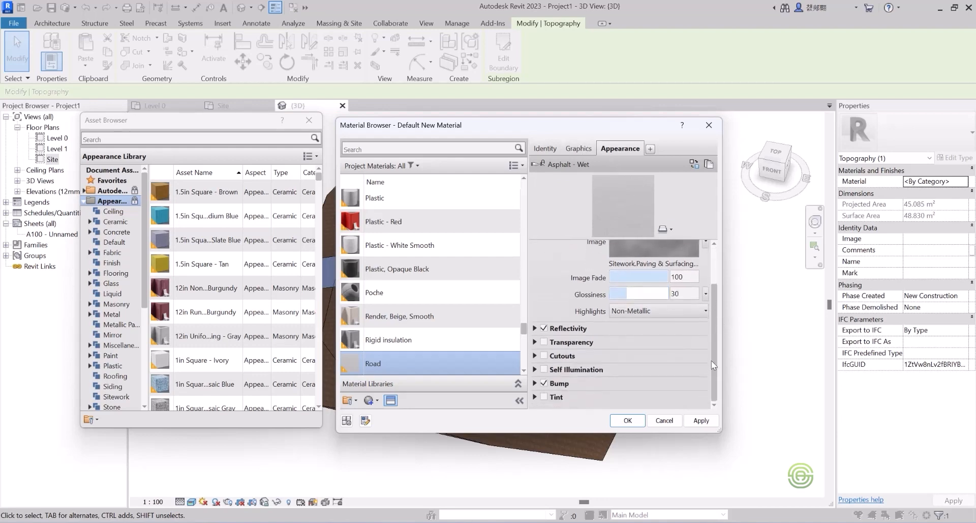
left_click(544, 398)
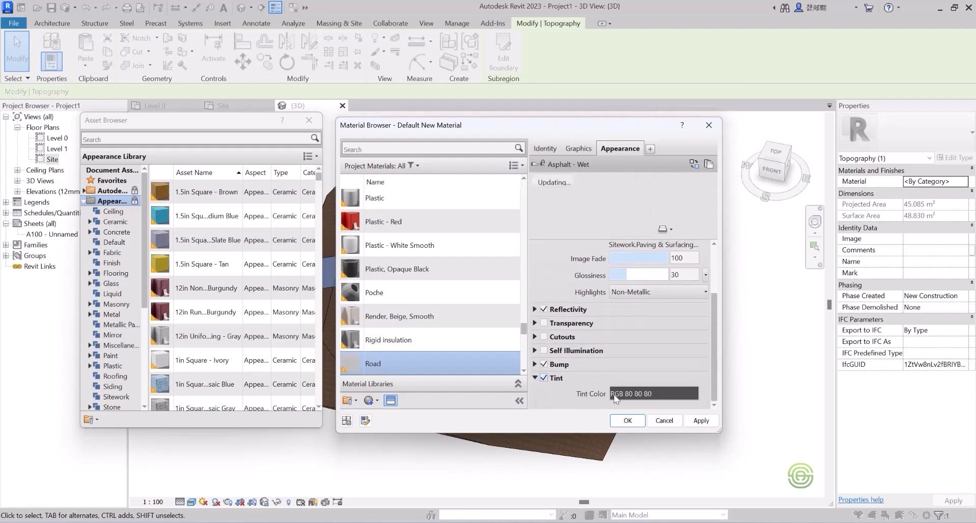
left_click(648, 389)
left_click_drag(660, 265, 659, 262)
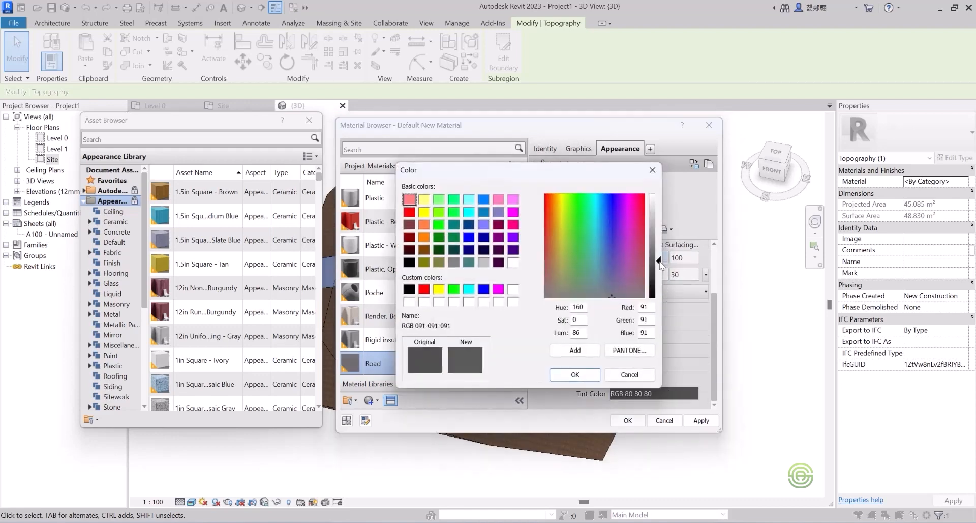
left_click(574, 375)
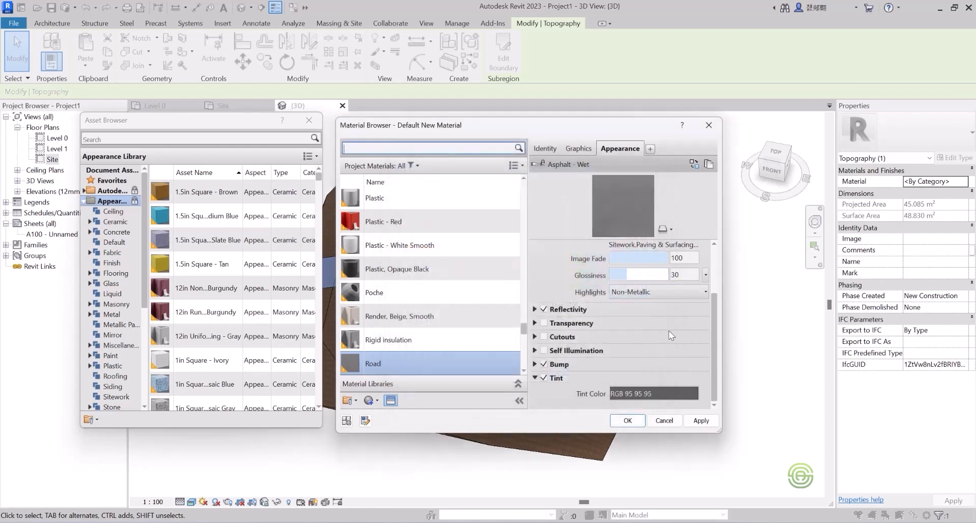
- Make the Road material's shading use its render appearance and assign the material to the strip subregion
left_click(584, 148)
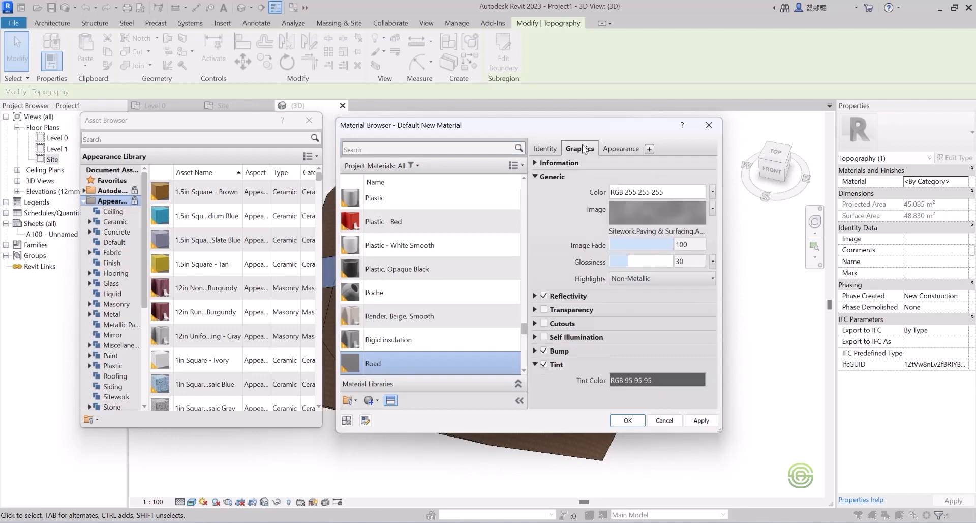
left_click(614, 178)
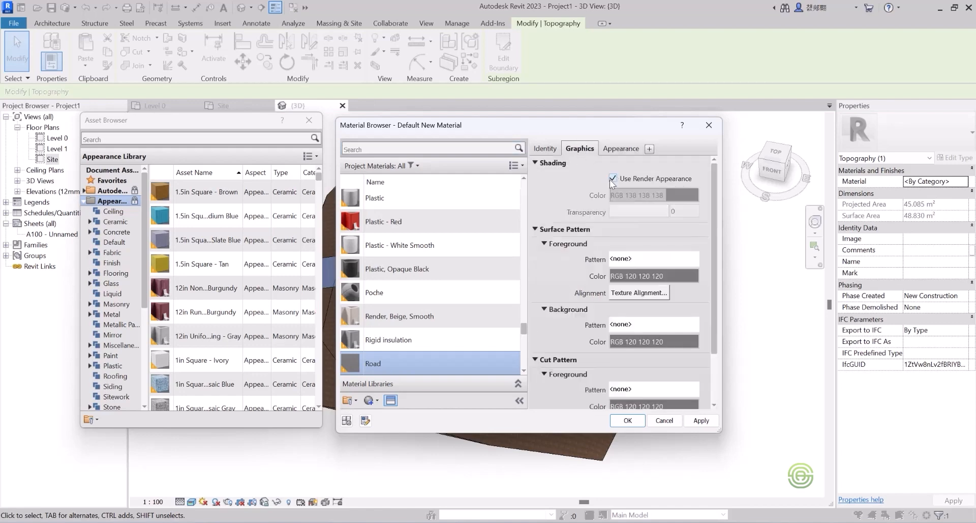
left_click(621, 148)
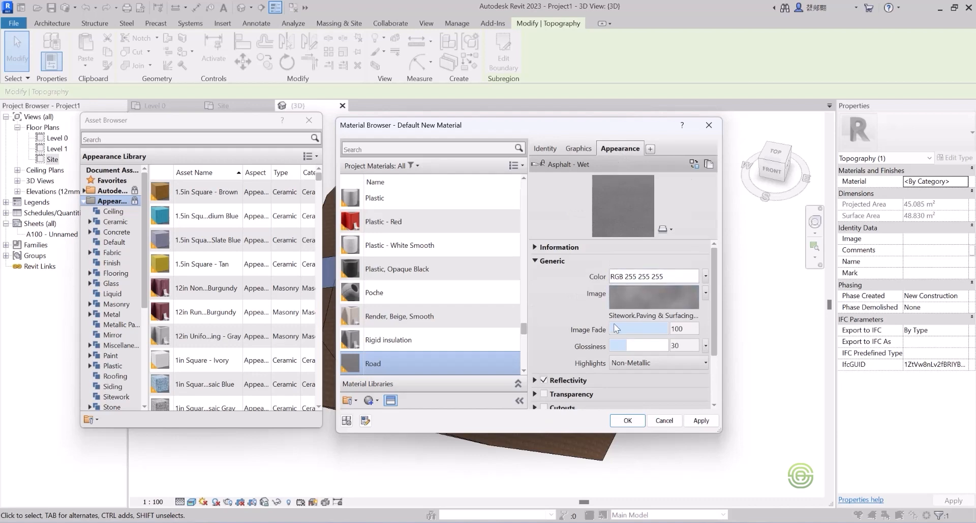
left_click(628, 420)
left_click(274, 243)
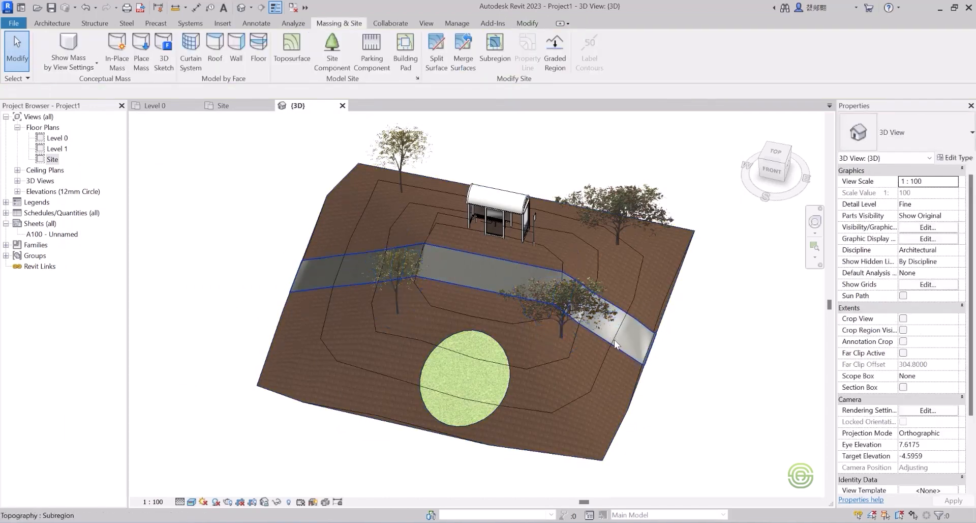
- Examine the road subregion from another side of the model, select it briefly, and dismiss the save reminder
middle_click_drag(493, 288, 506, 356, "shift")
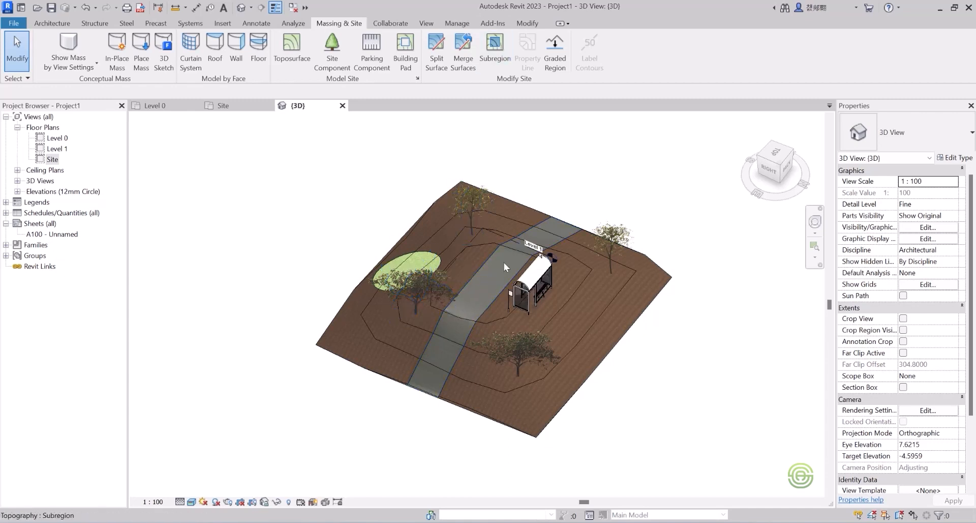
left_click(488, 260)
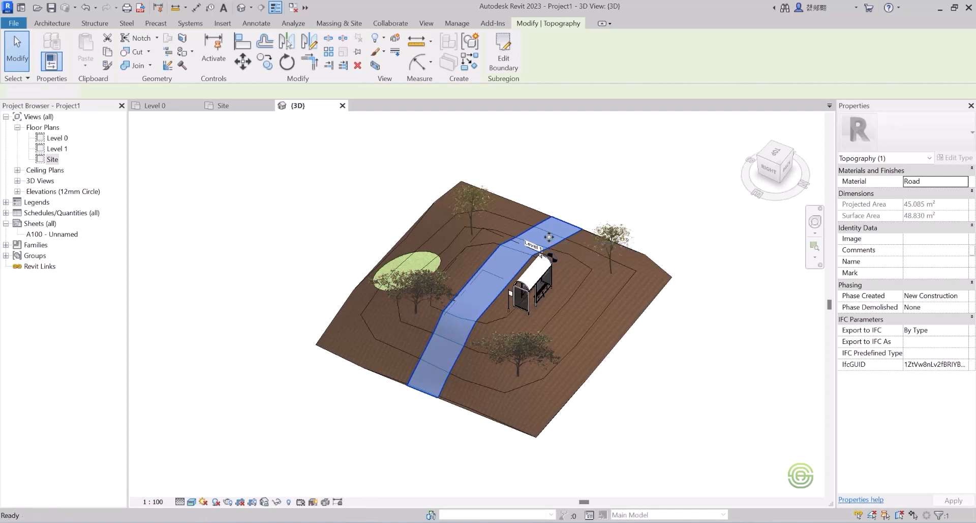
key("Escape")
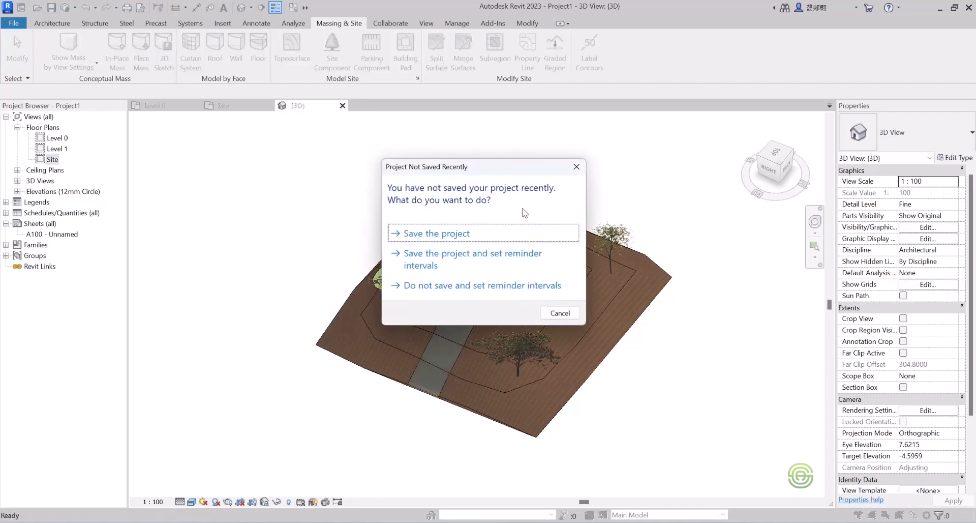
left_click(577, 167)
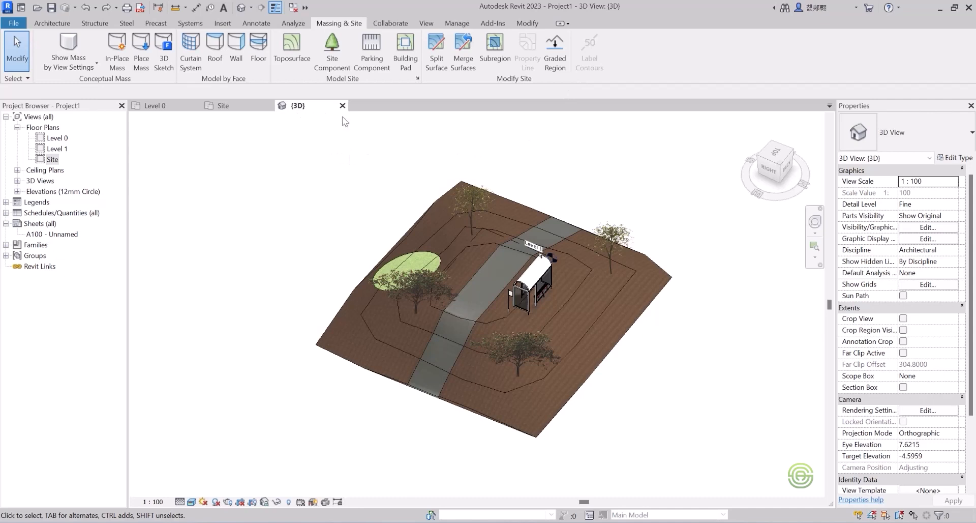
- Label the contours in the Site floor plan along a vertical line about 20.2 m long crossing the whole toposurface
left_click(224, 105)
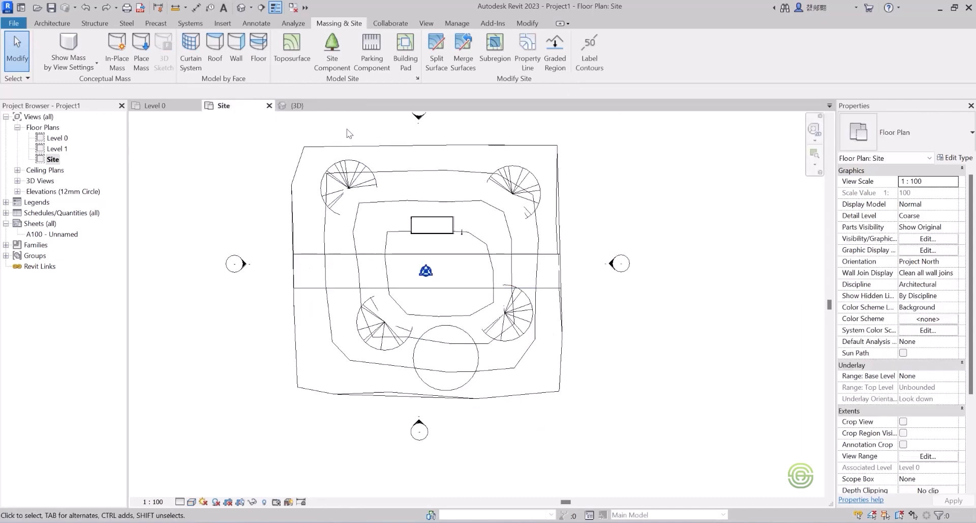
left_click(304, 106)
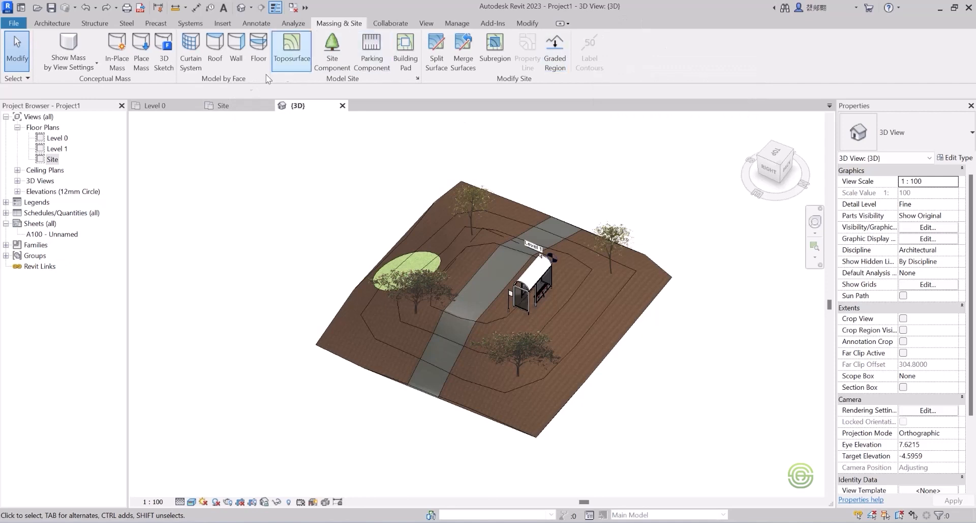
left_click(224, 106)
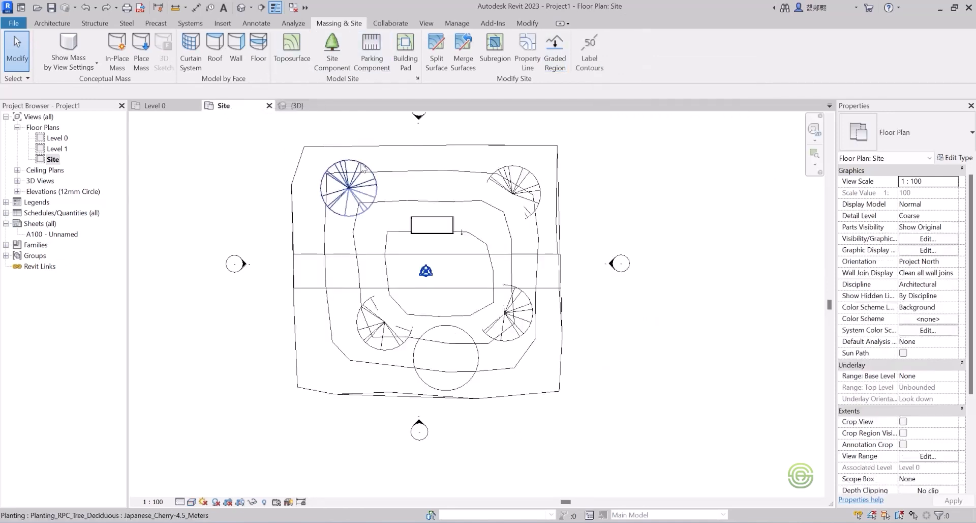
scroll(499, 334, "down", 3)
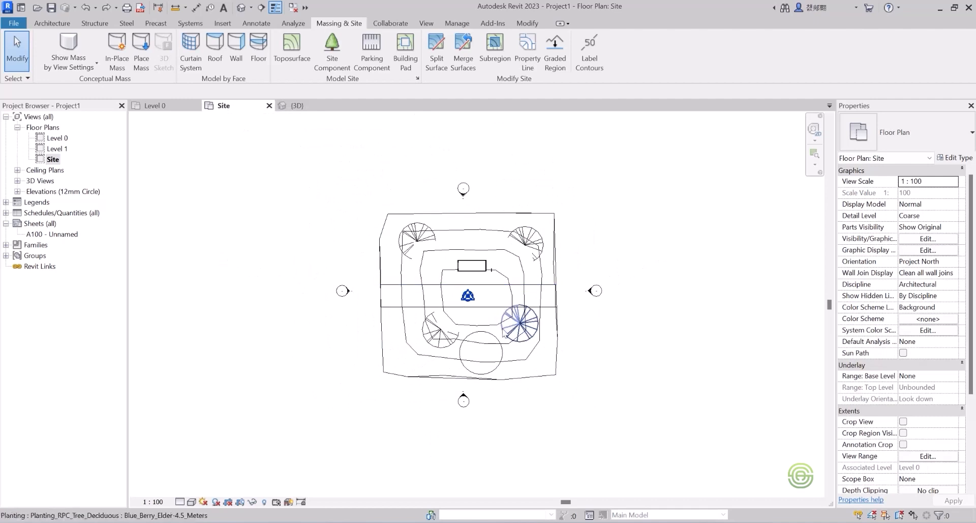
left_click(588, 51)
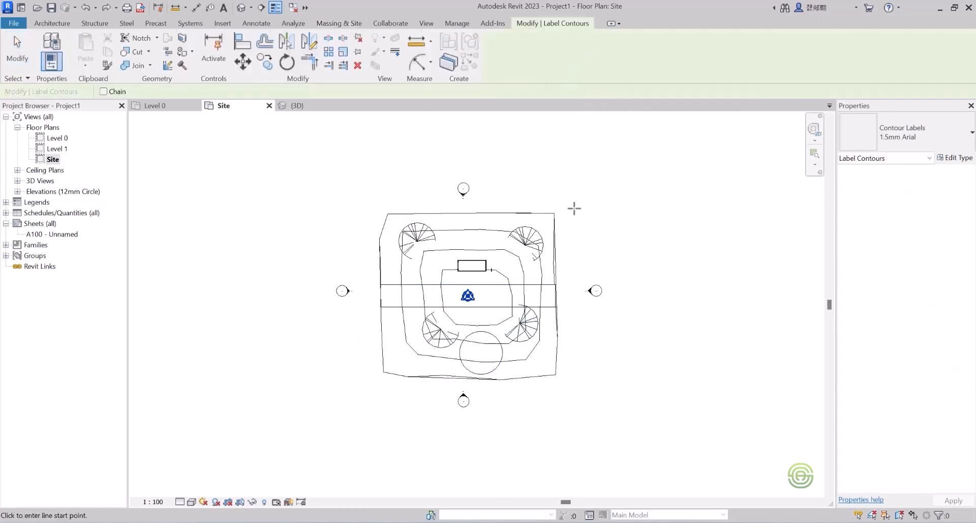
scroll(580, 340, "up", 2)
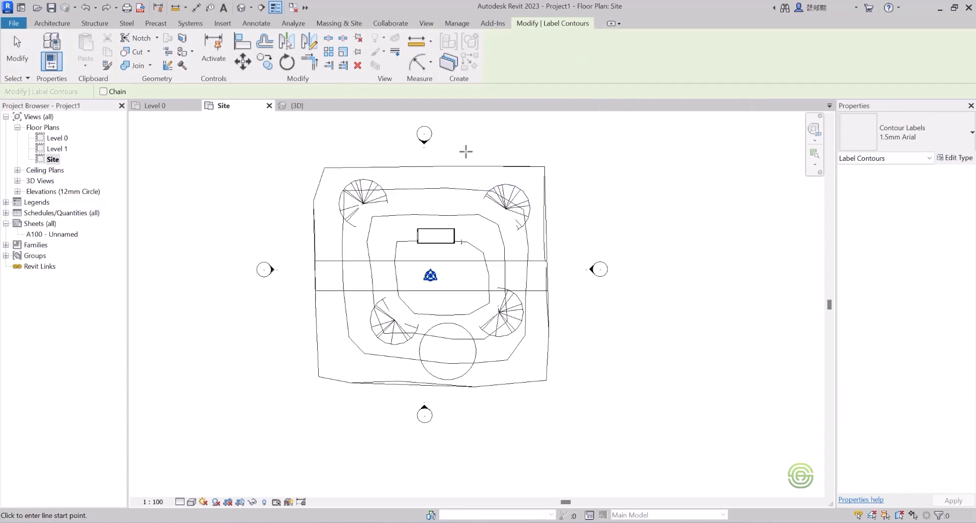
left_click(465, 152)
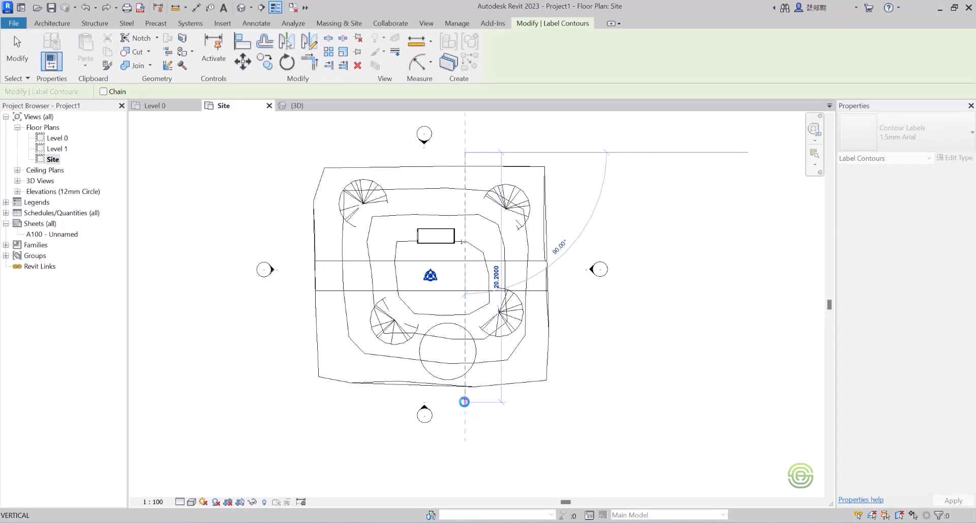
left_click(464, 402)
scroll(464, 150, "up", 4)
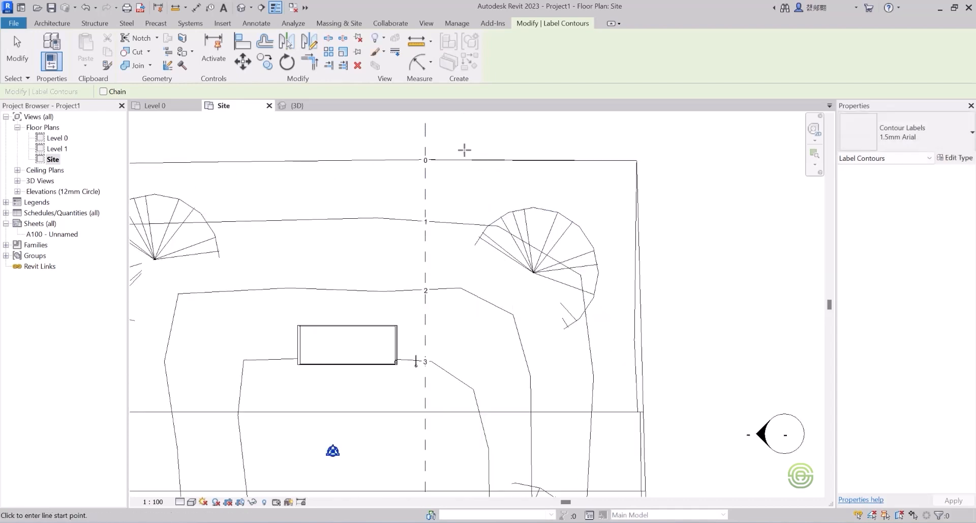
scroll(450, 161, "up", 2)
scroll(407, 162, "up", 2)
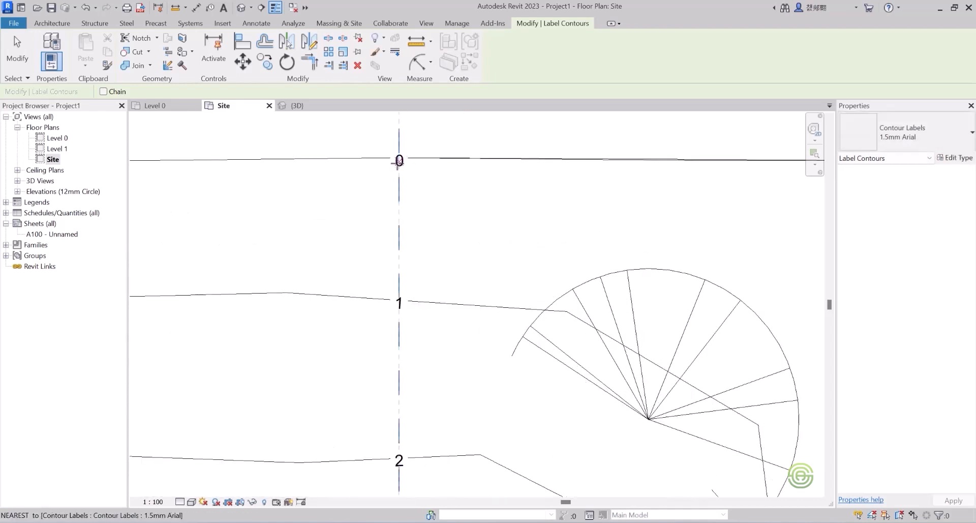
scroll(468, 171, "down", 2)
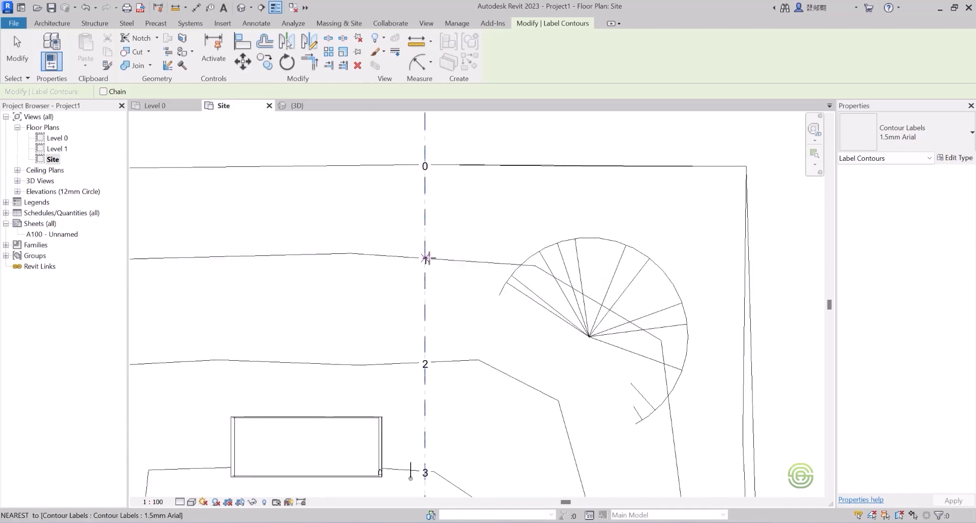
- Examine the elevation labels where the vertical contour label line crosses the contours across the site, and end the labelling command
scroll(446, 239, "down", 3)
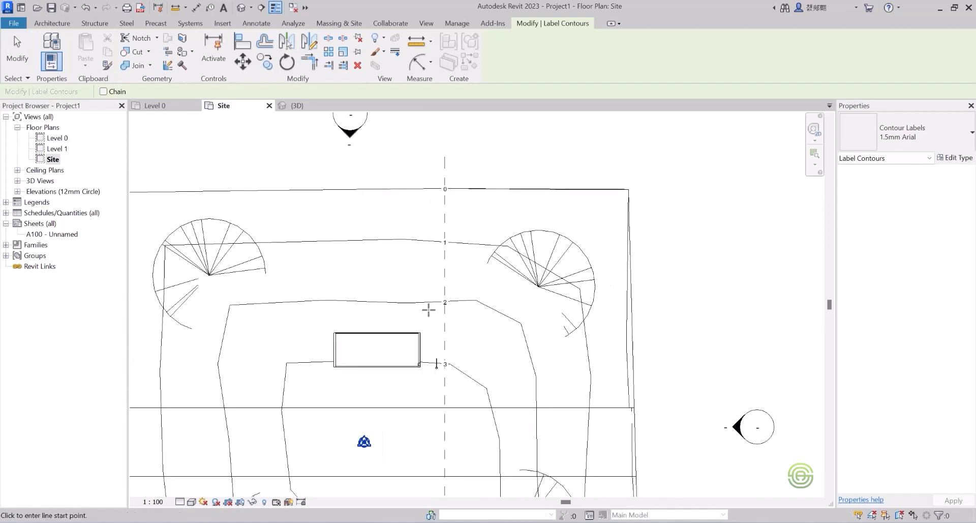
scroll(430, 307, "up", 3)
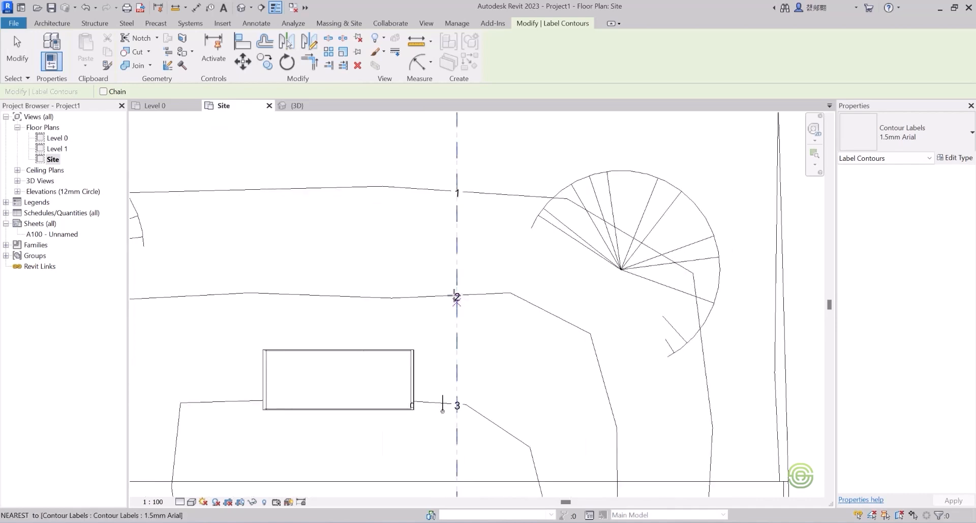
scroll(461, 321, "down", 3)
scroll(459, 277, "up", 3)
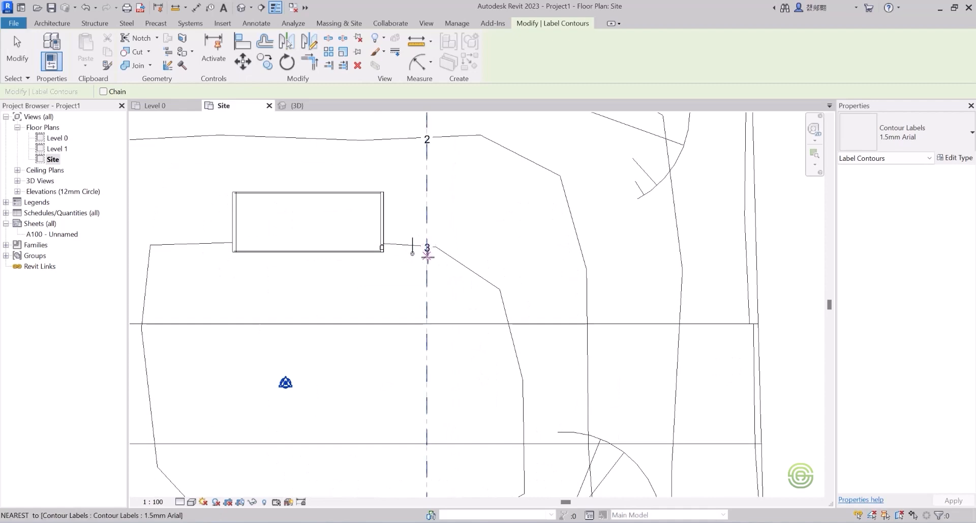
scroll(439, 197, "down", 4)
scroll(434, 368, "up", 4)
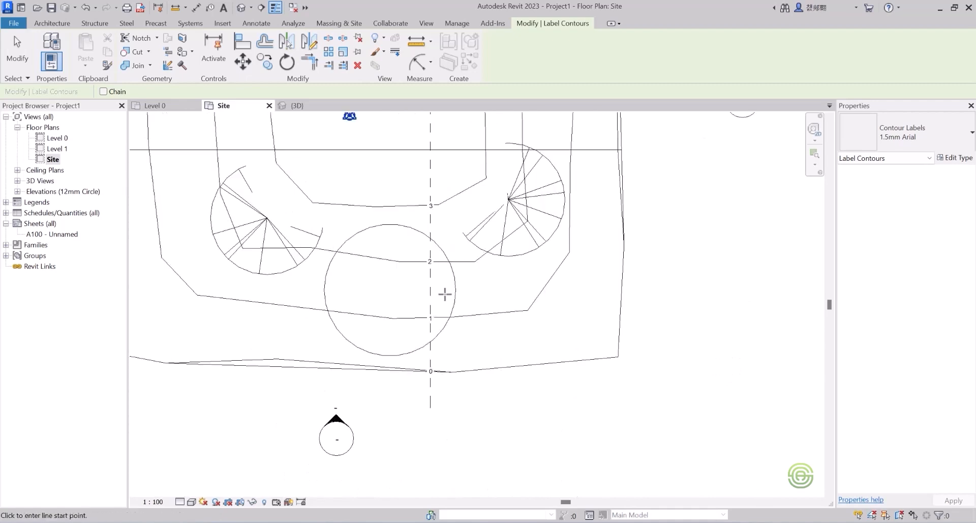
scroll(523, 407, "down", 4)
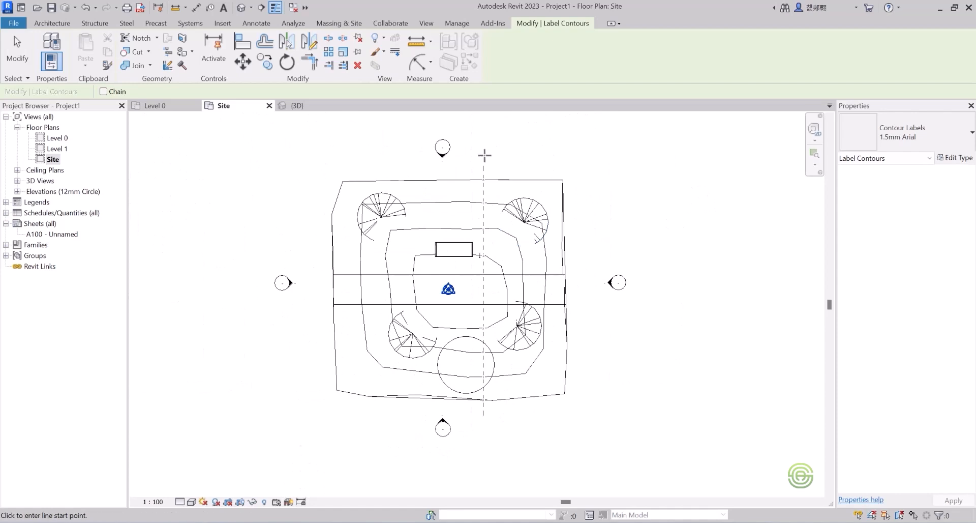
key("Escape")
key("Escape")
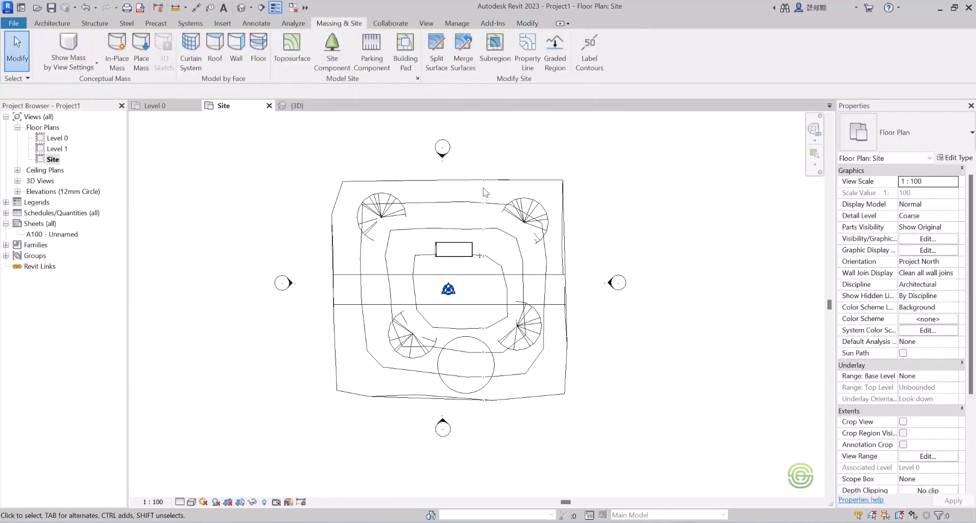
- Set the color of the vertical contour label line's type, 1.5mm Arial, to red
left_click(484, 179)
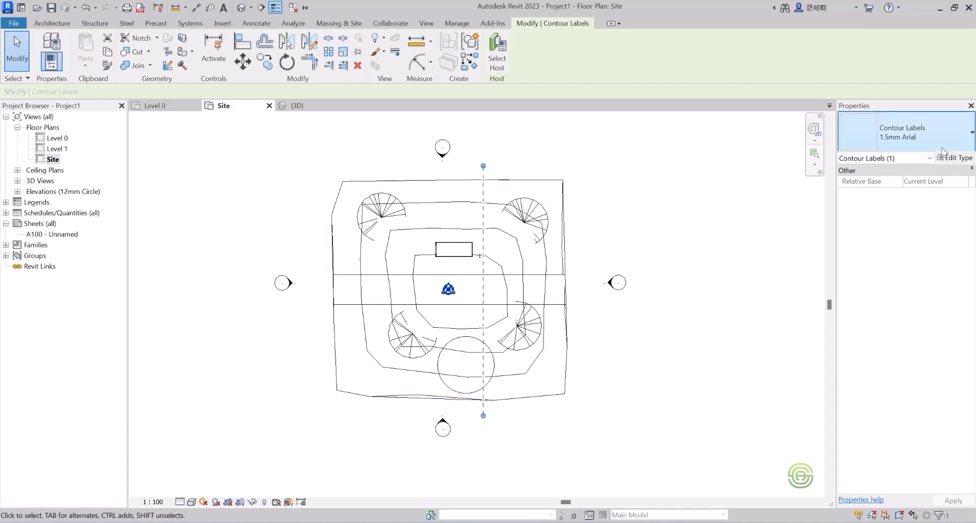
left_click(955, 158)
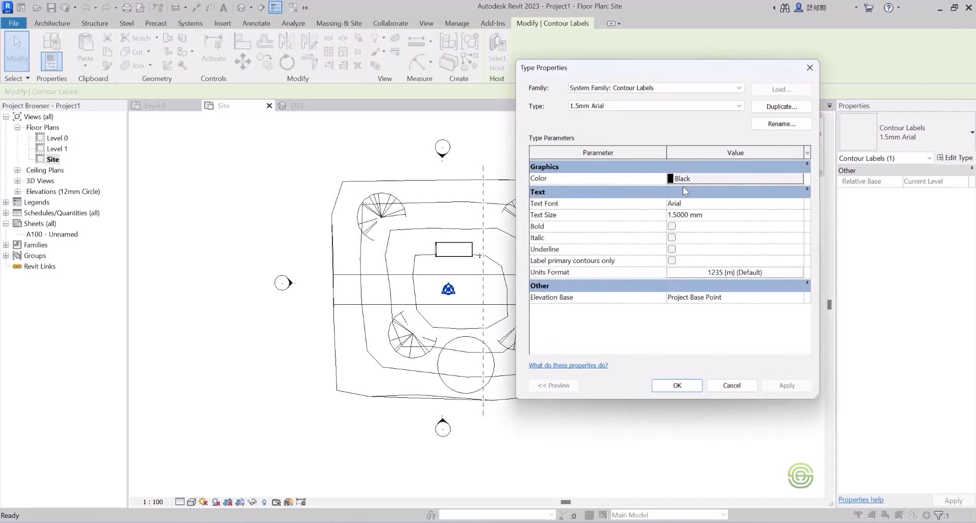
left_click(710, 179)
left_click(548, 166)
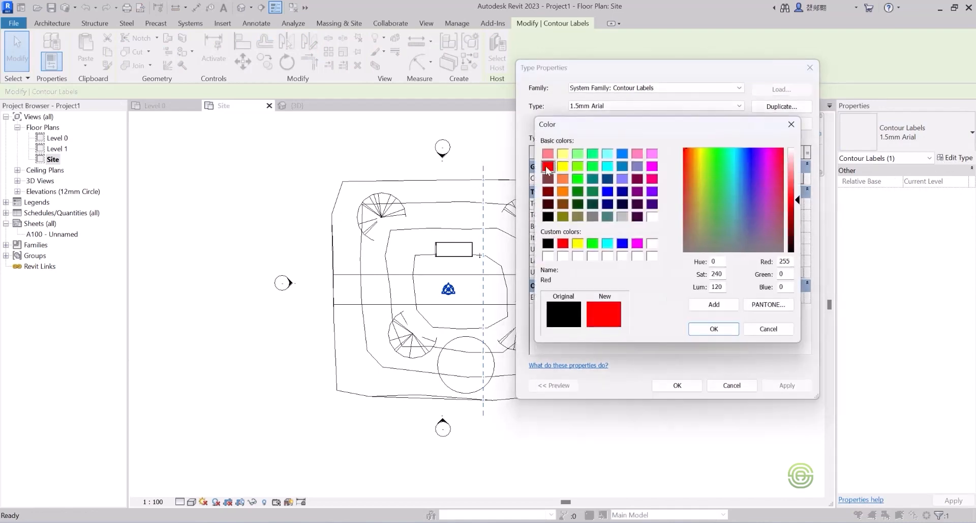
left_click(714, 328)
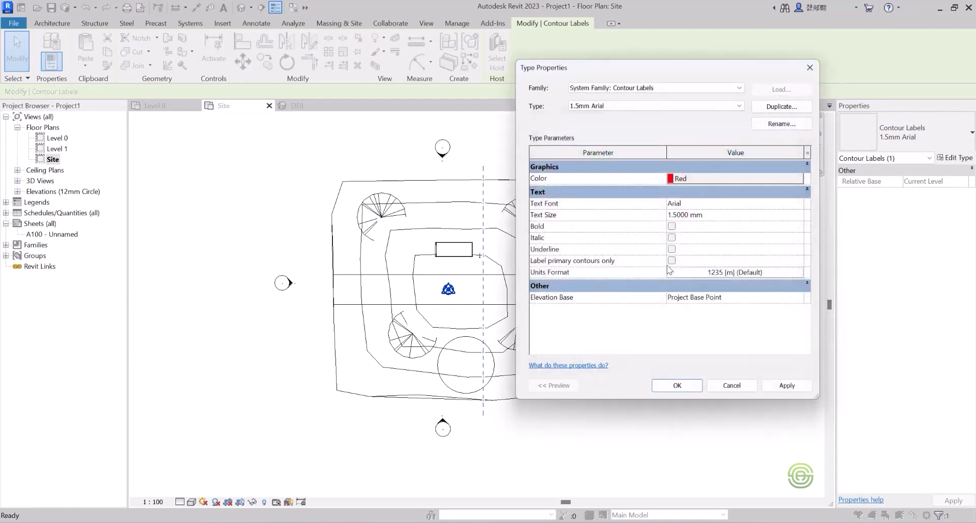
- Set the contour label type's text size to 3 mm and apply the type changes
left_click(714, 215)
type("3")
key("Return")
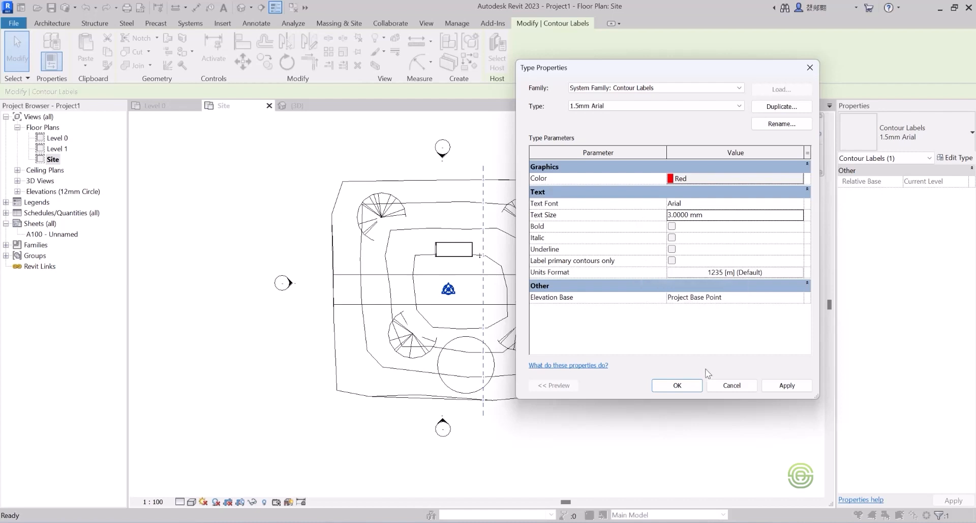
left_click(685, 385)
left_click(615, 220)
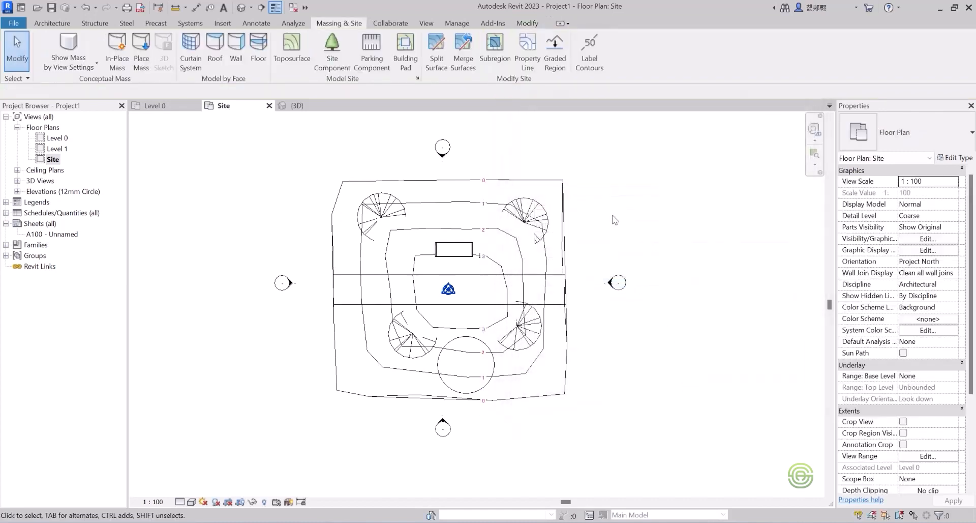
- Label the contours along a horizontal line crossing the full width of the site, just below the road in plan
scroll(464, 332, "up", 2)
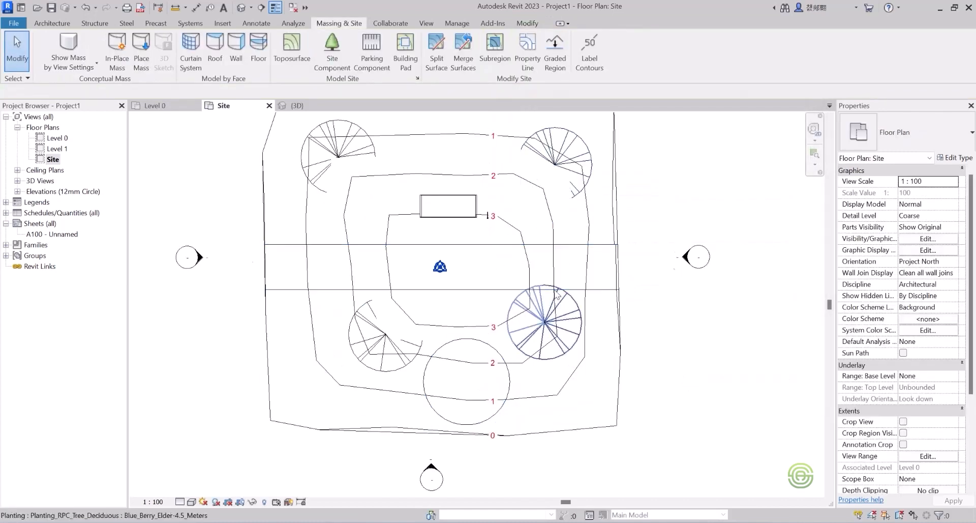
scroll(557, 293, "down", 1)
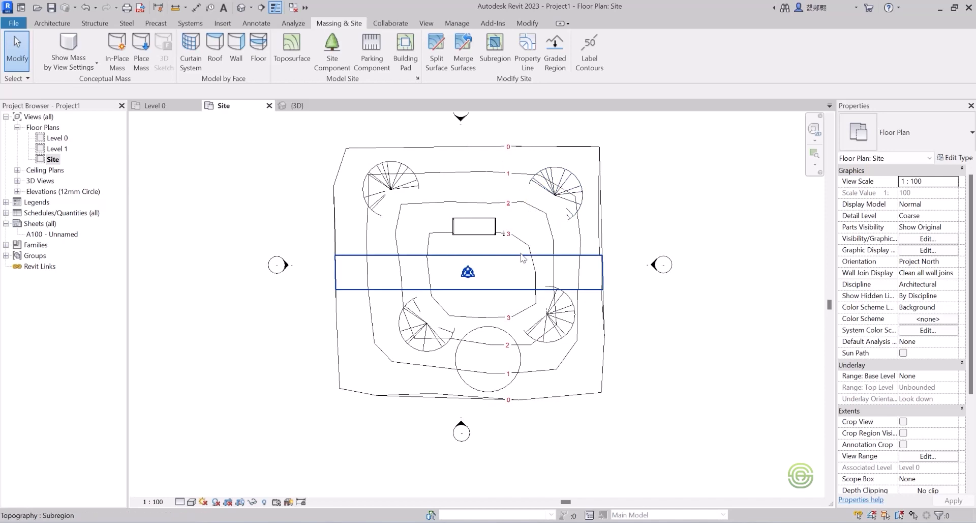
left_click(590, 51)
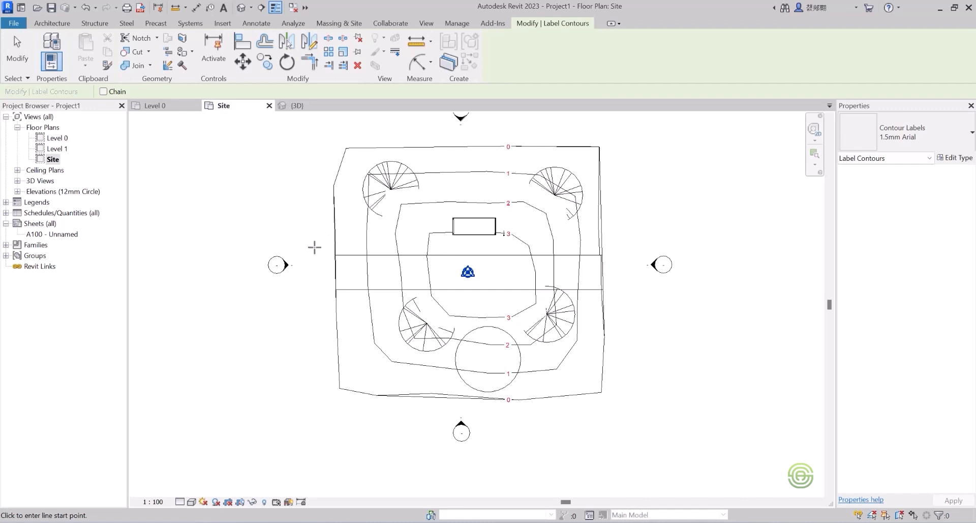
left_click(318, 299)
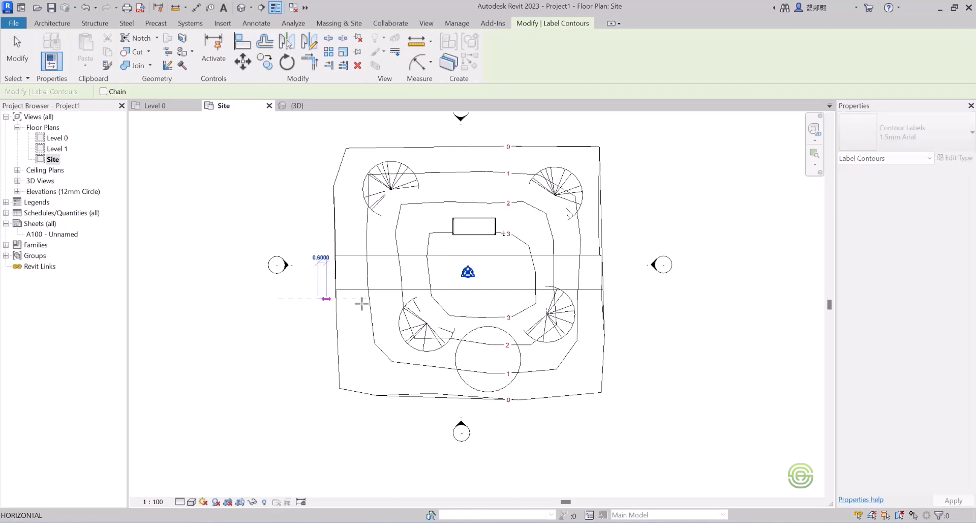
left_click(617, 297)
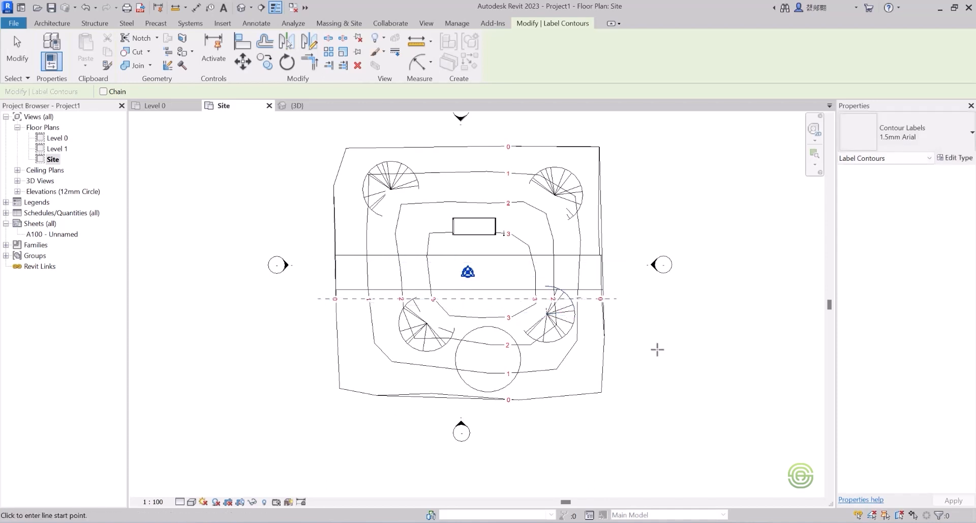
key("Escape")
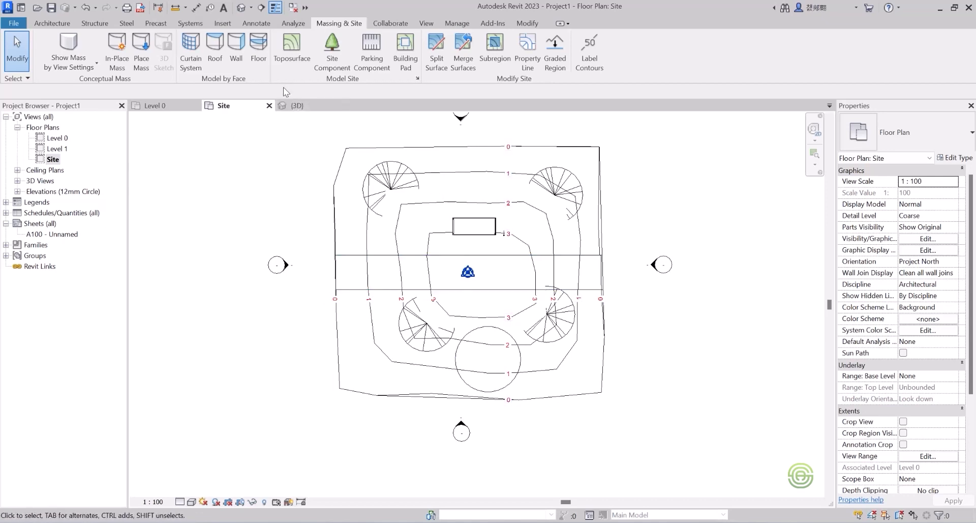
- Inspect the terrain, road and bus shelter in the 3D view
left_click(299, 105)
middle_click_drag(493, 299, 440, 303, "shift")
middle_click_drag(501, 282, 517, 228, "shift")
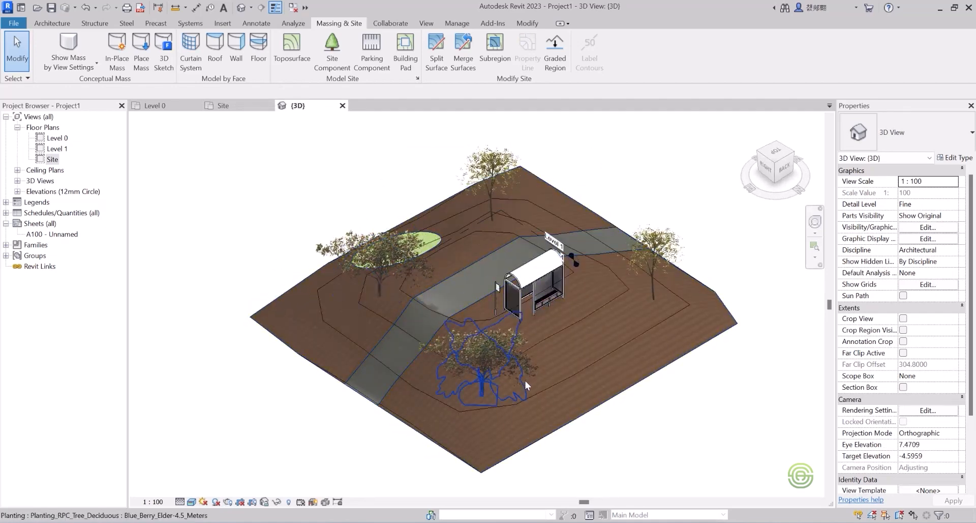
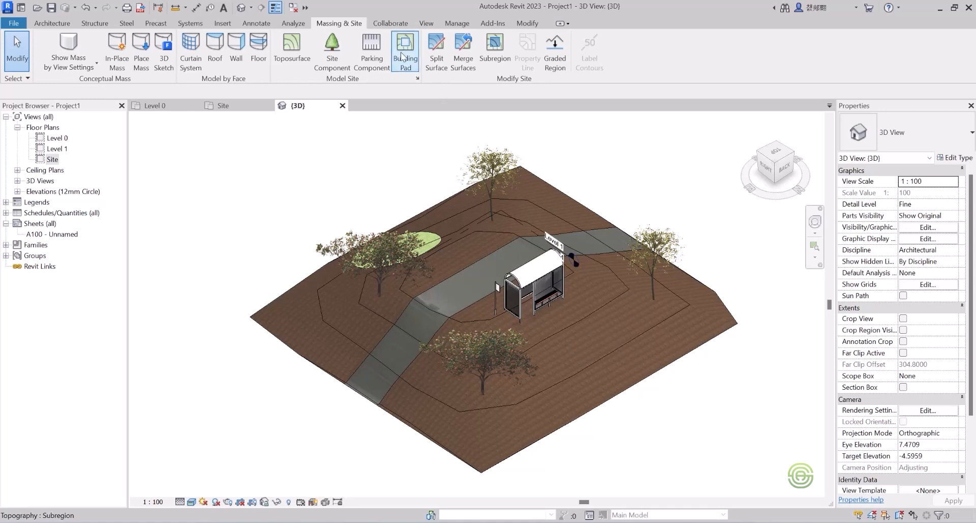
- Create a rectangular building pad of about 3.2 by 2.8 m on Level 0, just above the bus shelter in the Site plan
left_click(223, 106)
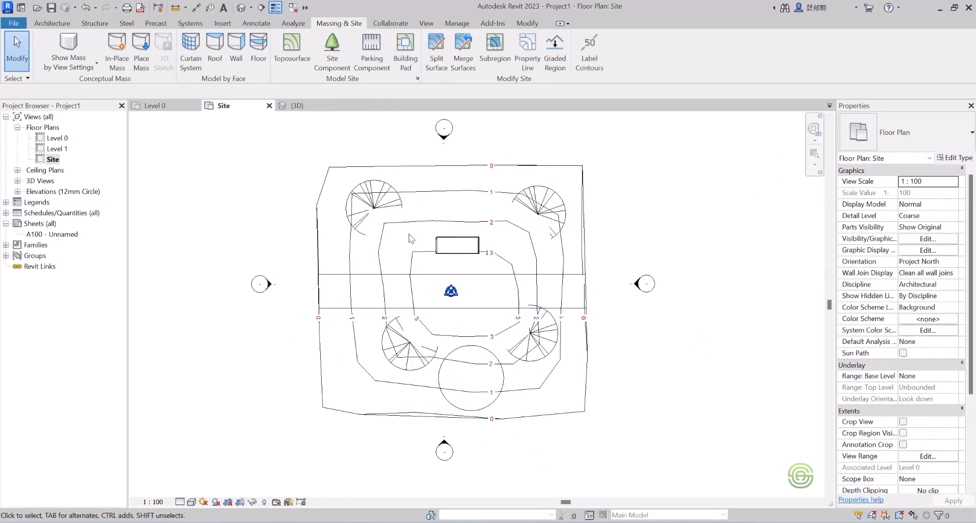
scroll(412, 238, "up", 2)
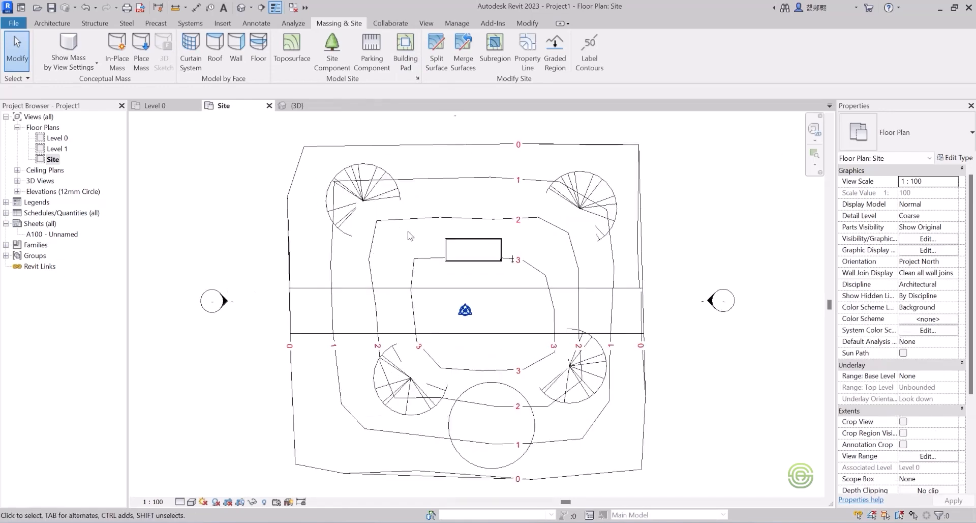
left_click(404, 47)
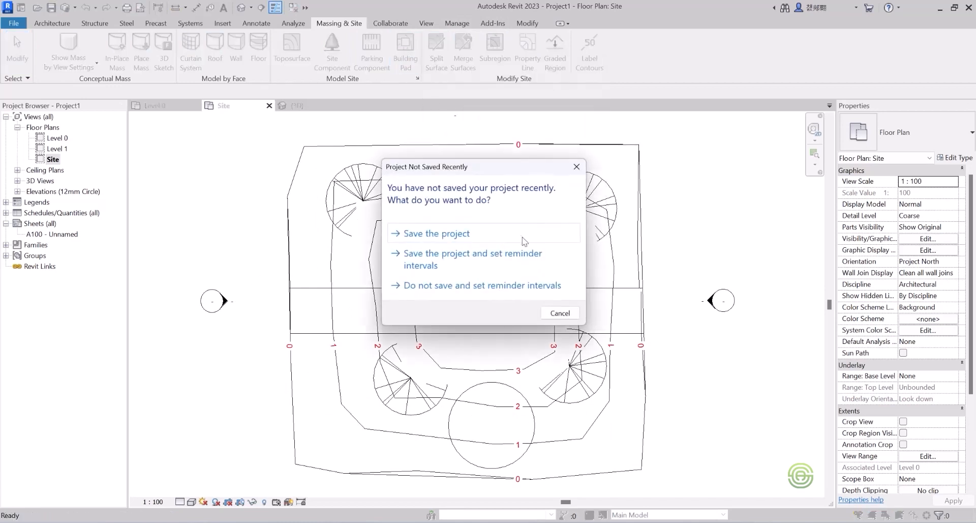
left_click(577, 166)
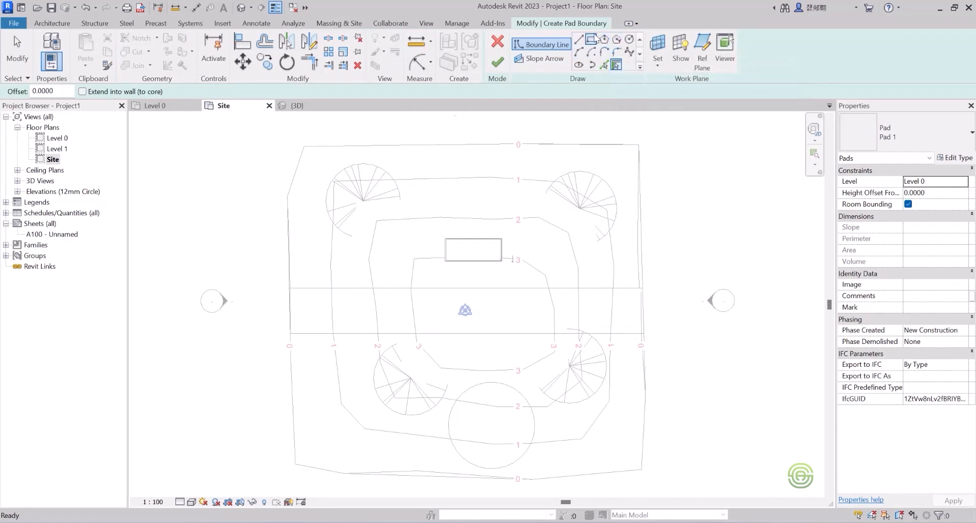
left_click(592, 42)
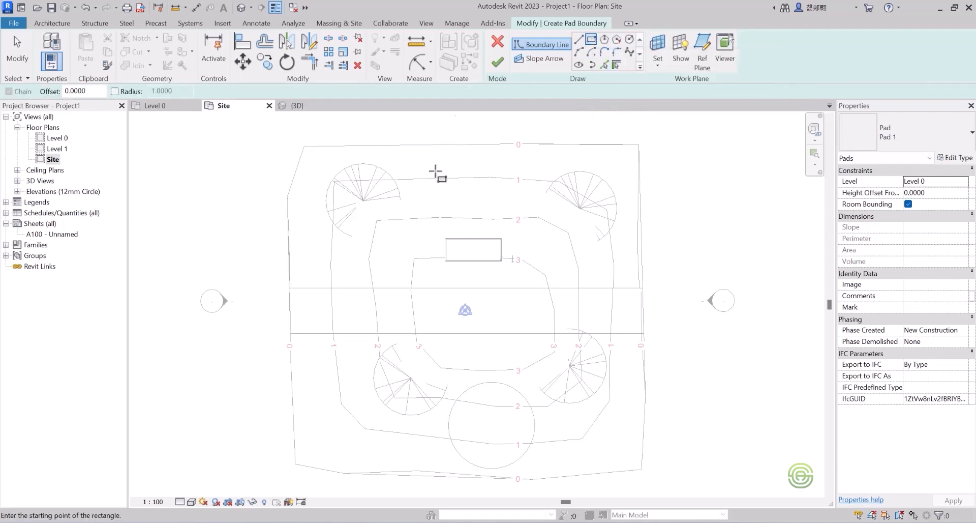
left_click(437, 172)
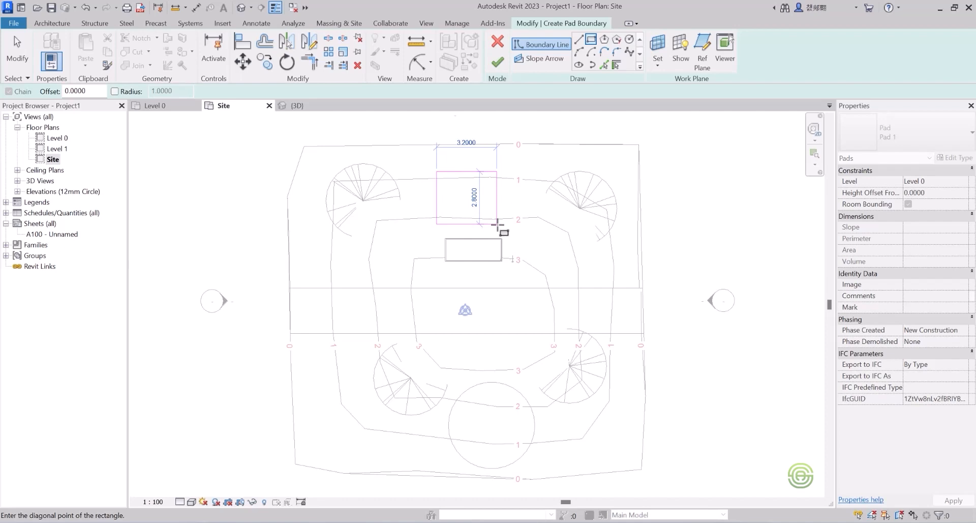
left_click(497, 224)
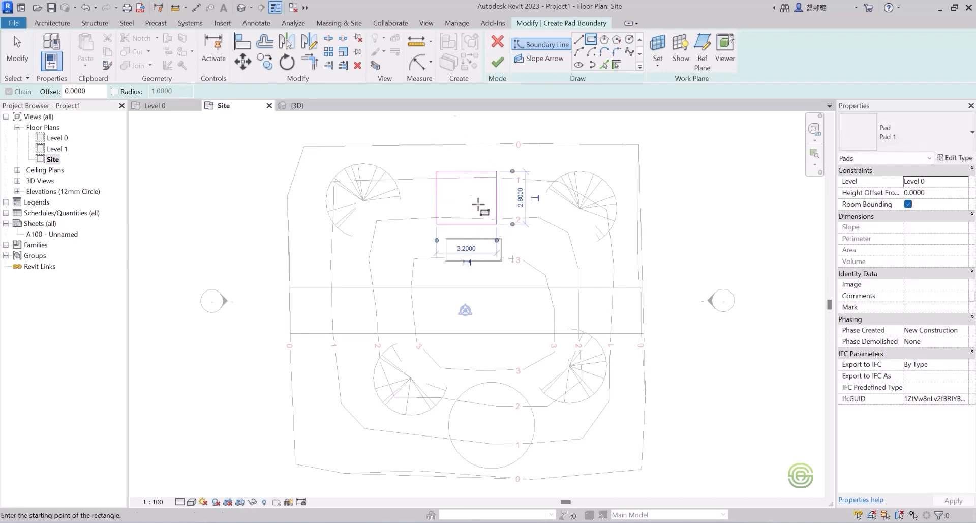
left_click(498, 64)
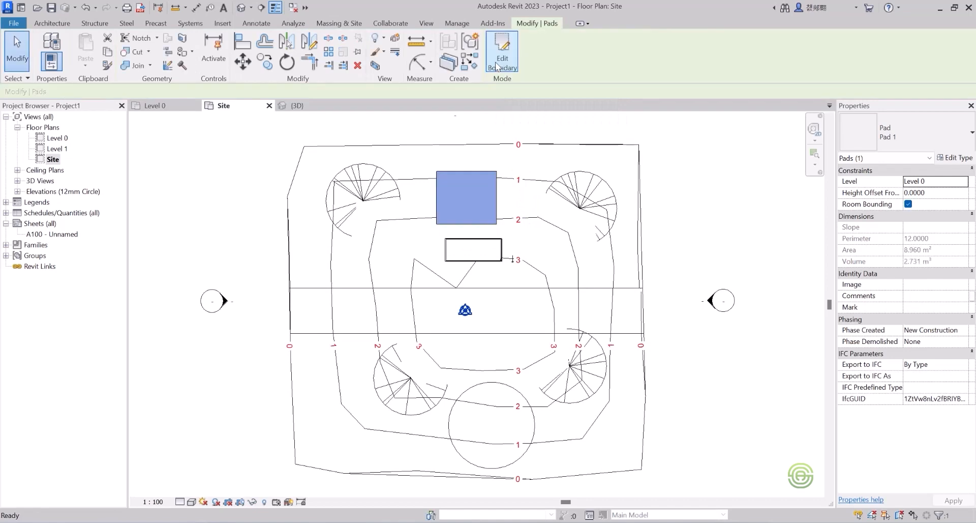
- Examine the pad's excavation in the 3D view and its position relative to the labelled contours in the Site plan
left_click(300, 106)
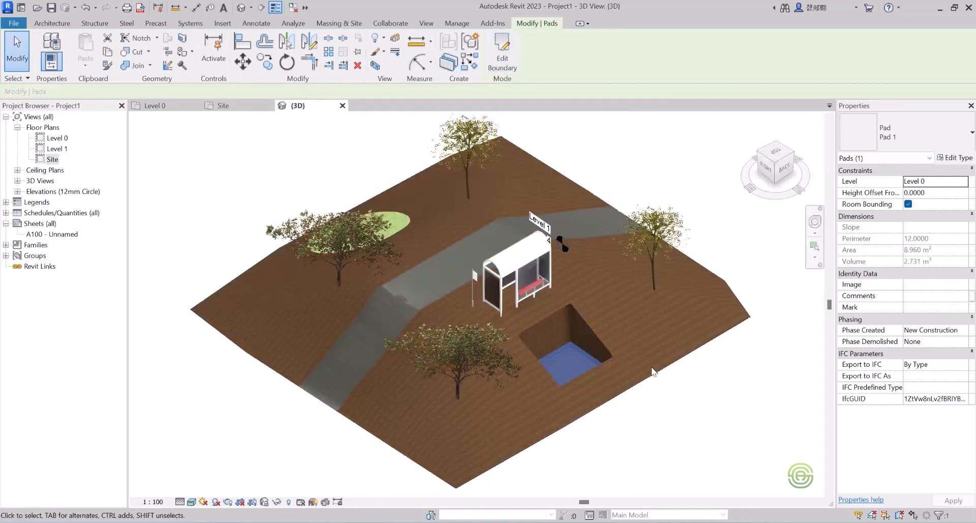
scroll(652, 371, "up", 5)
scroll(389, 297, "down", 3)
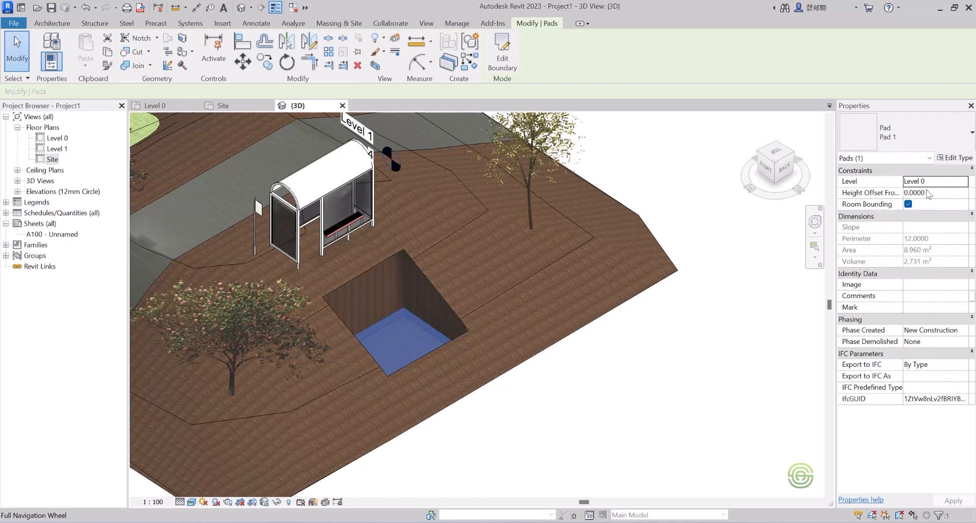
scroll(692, 249, "down", 3)
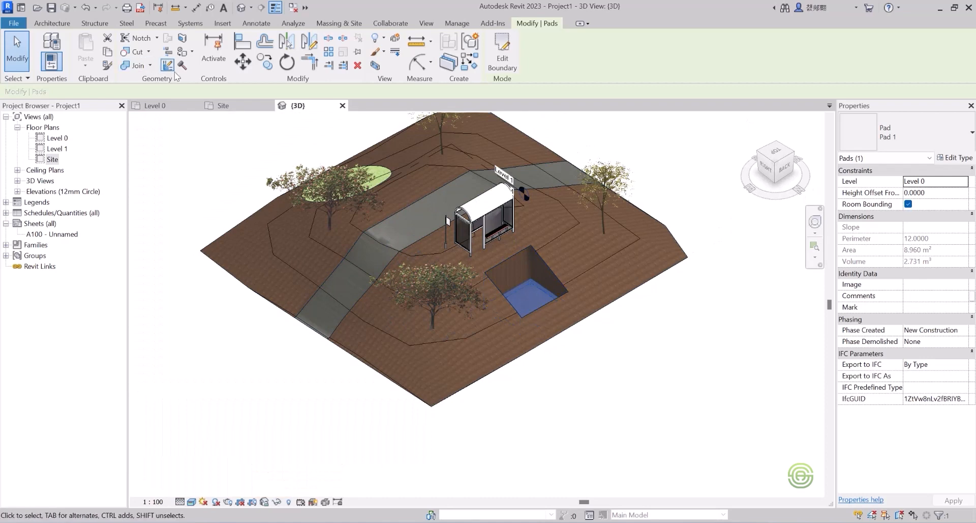
left_click(222, 106)
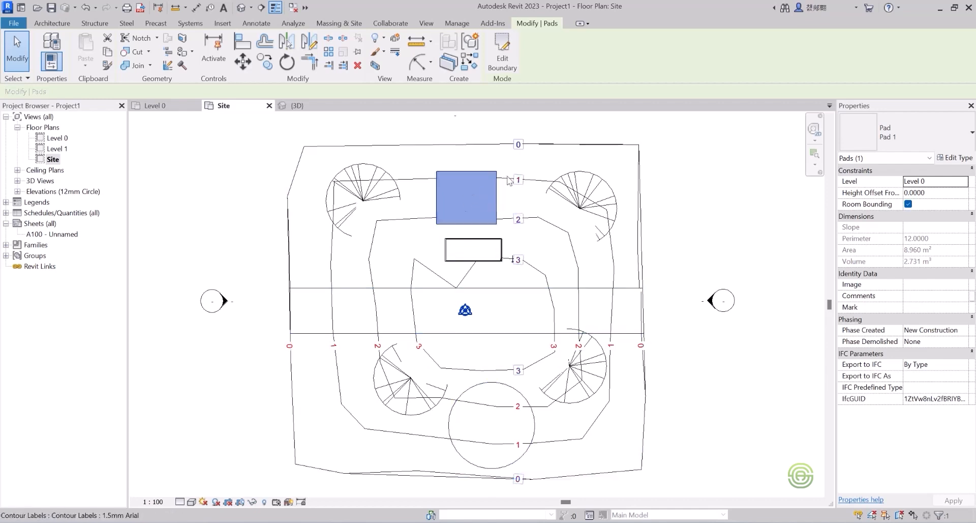
scroll(512, 180, "up", 3)
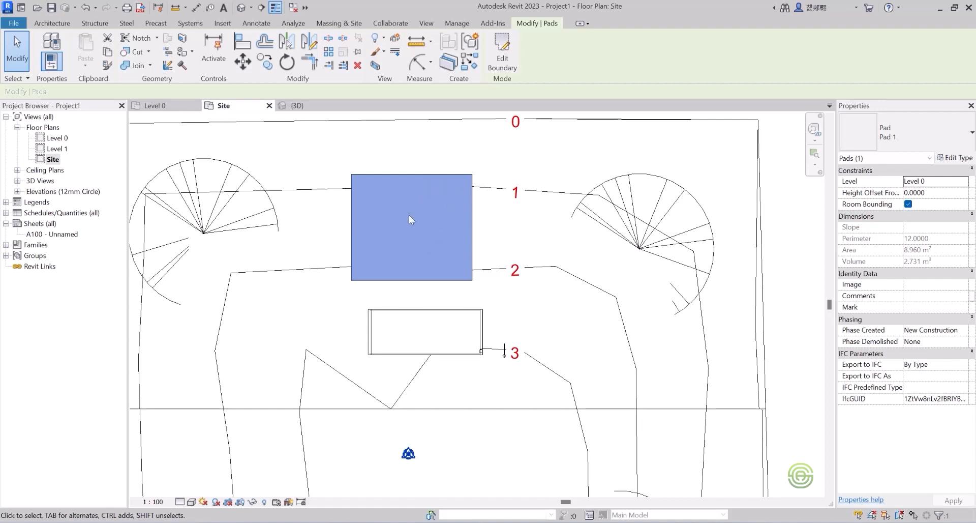
- Set the building pad's height offset from Level 0 to 3 m in the 3D view
left_click(298, 105)
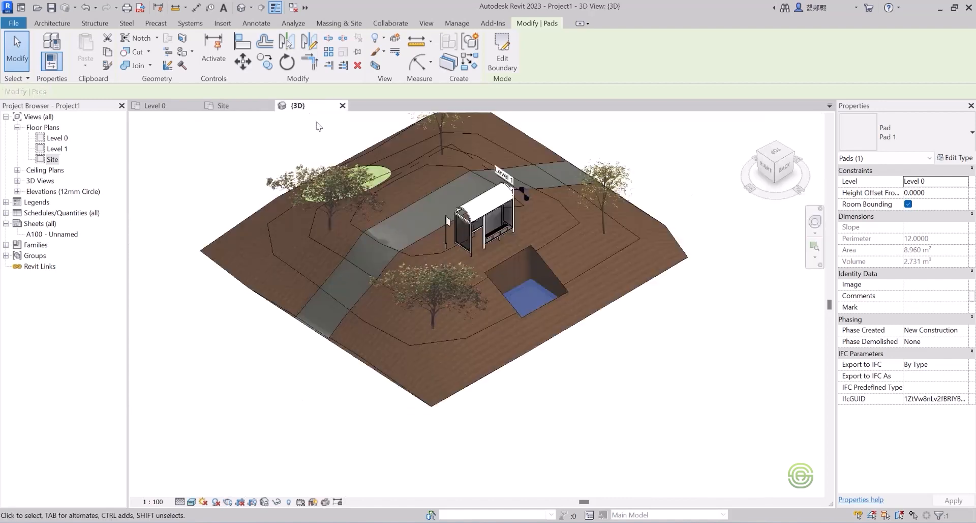
left_click(929, 192)
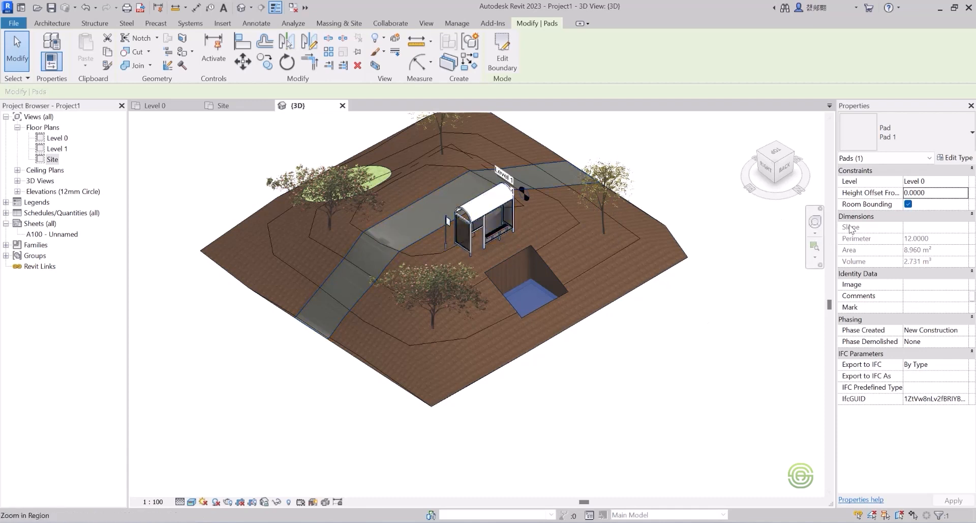
left_click_drag(925, 193, 896, 194)
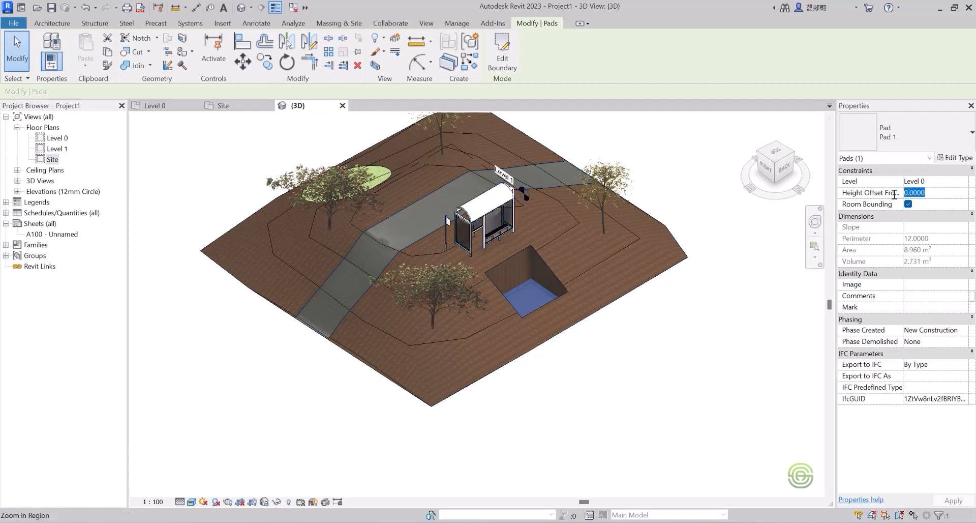
type("3")
key("Return")
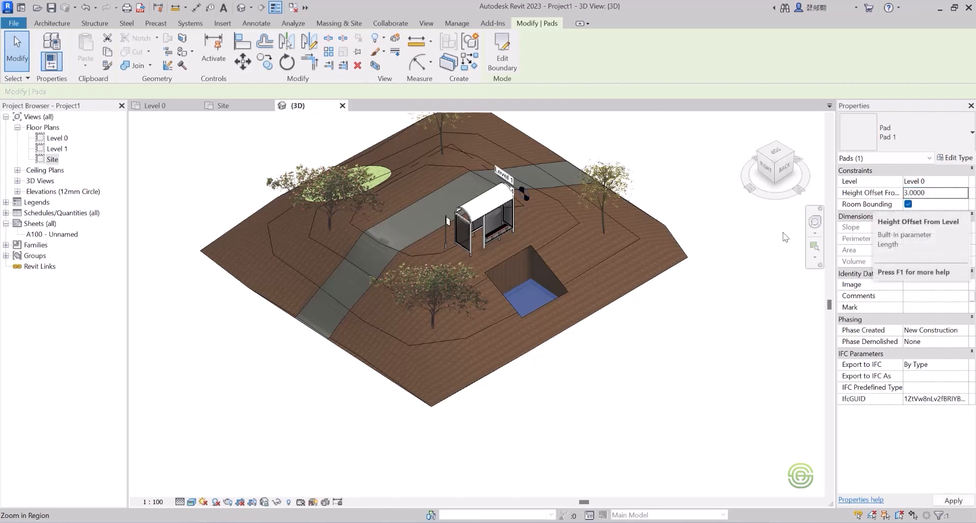
scroll(562, 270, "up", 4)
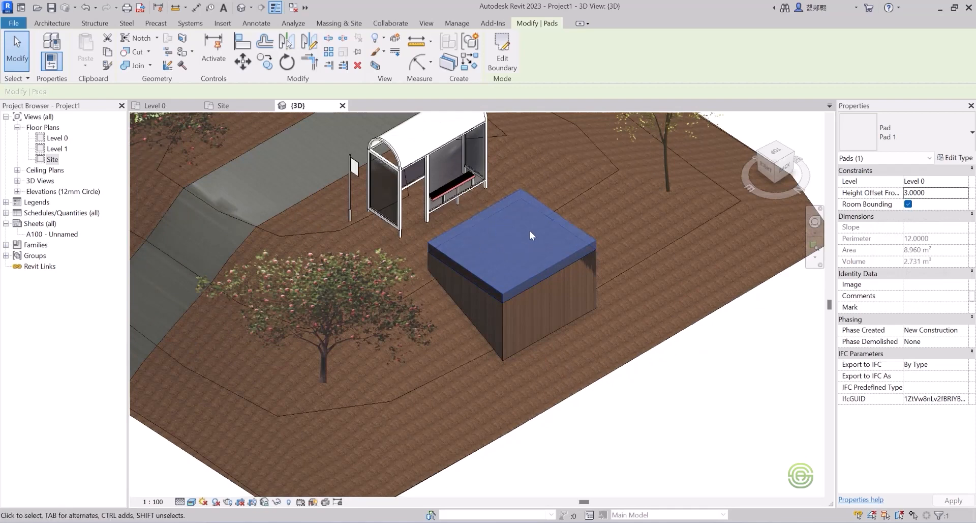
scroll(534, 245, "down", 2)
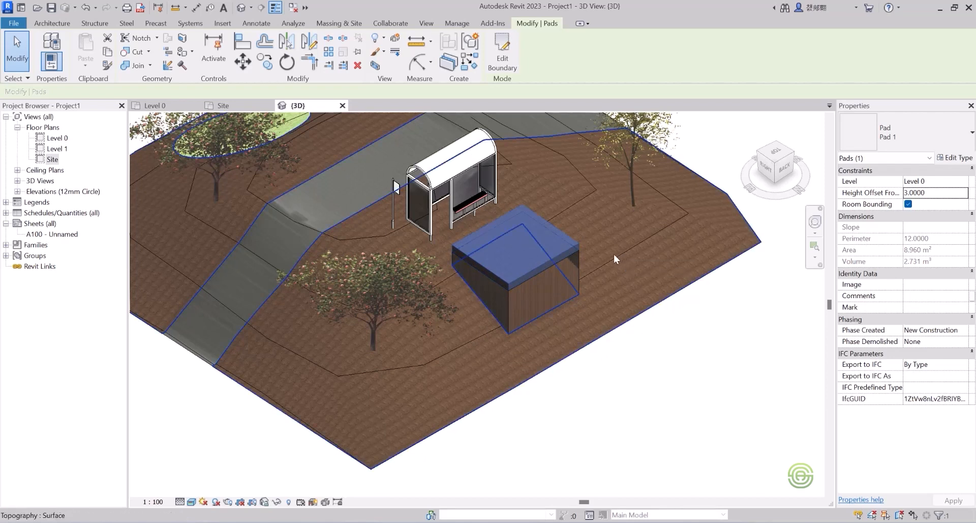
- Edit the toposurface in the Site plan, adding points at 3 m absolute elevation from the pad's upper-edge midpoint to its upper-left corner
left_click(230, 107)
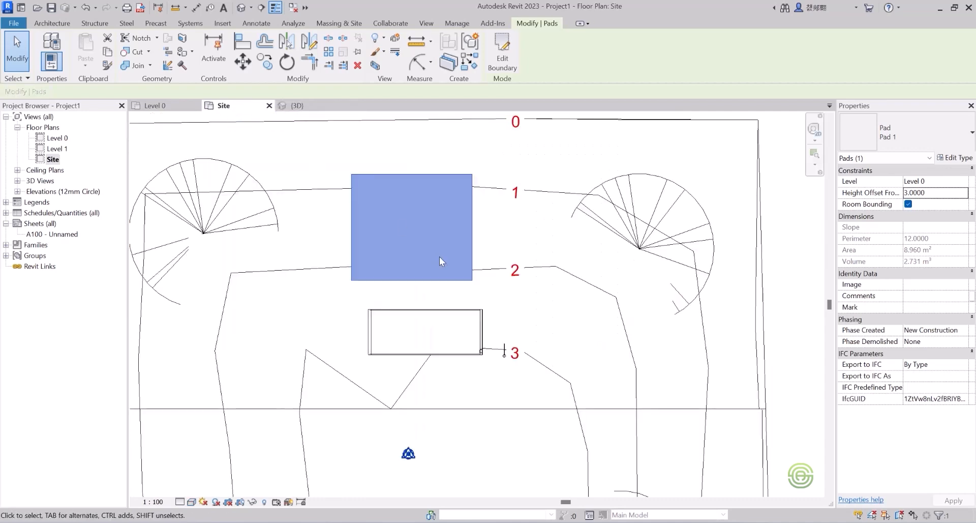
scroll(545, 300, "down", 3)
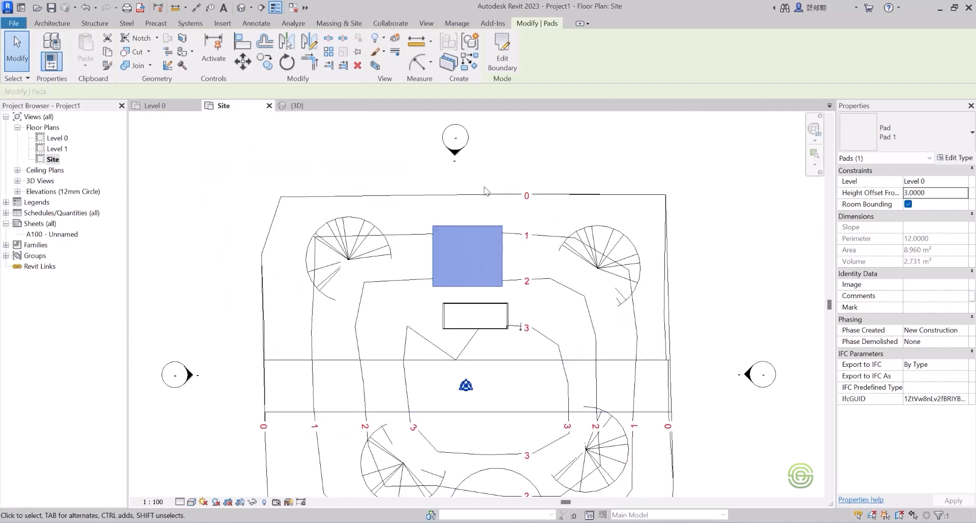
left_click(455, 199)
scroll(372, 197, "down", 3)
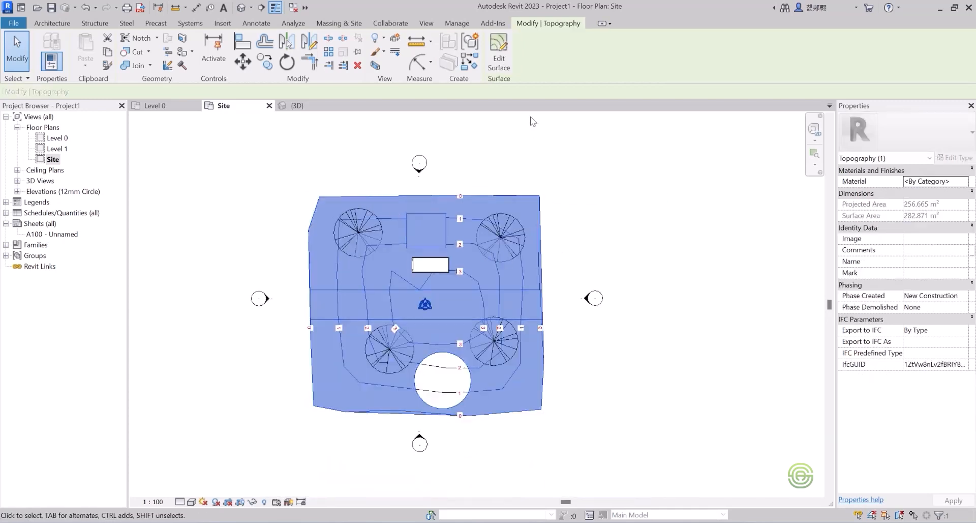
left_click(578, 173)
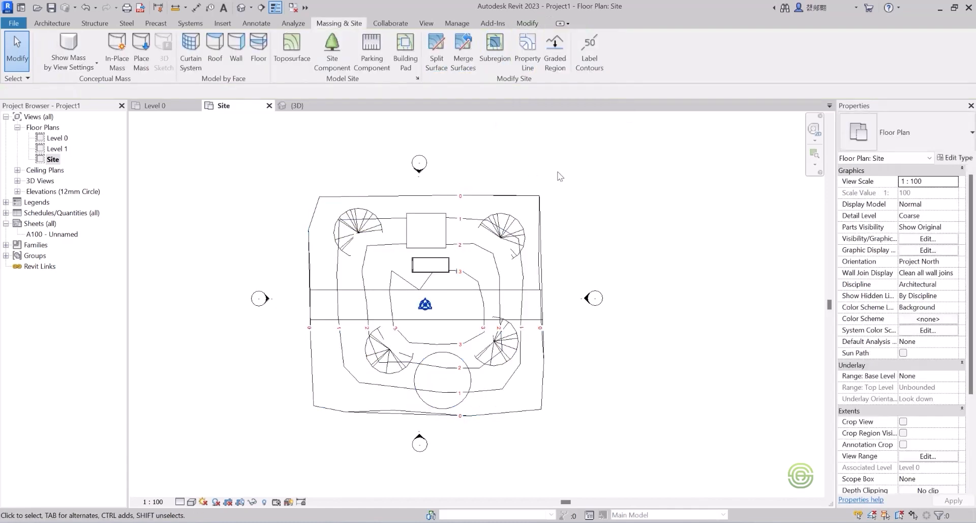
left_click(411, 196)
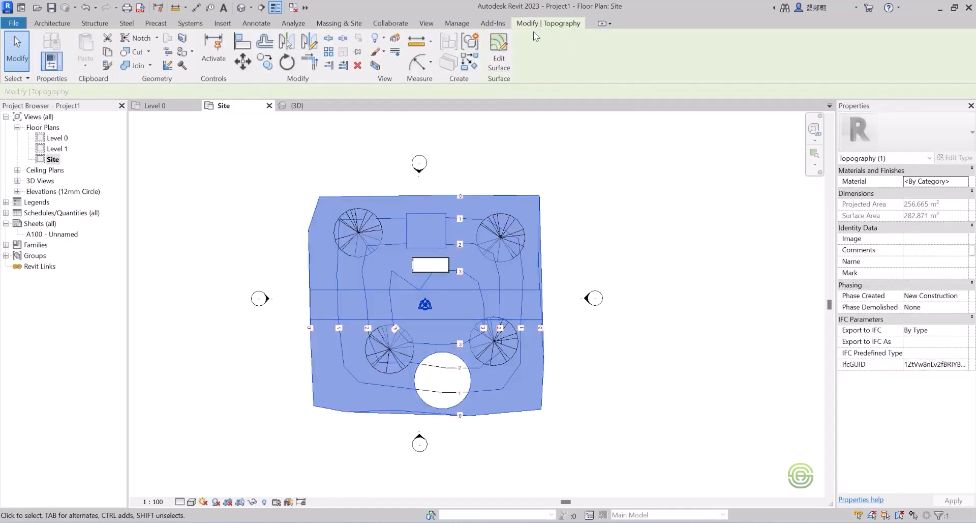
left_click(499, 56)
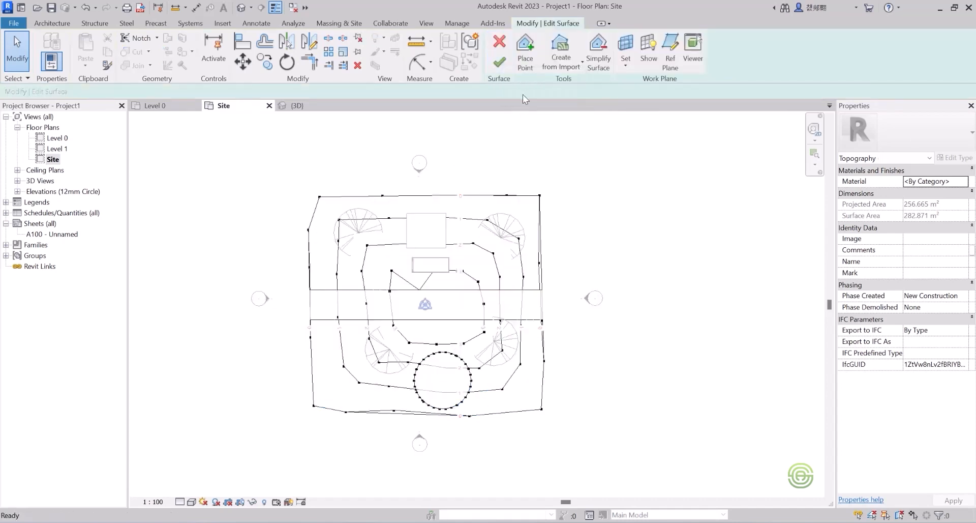
left_click(523, 60)
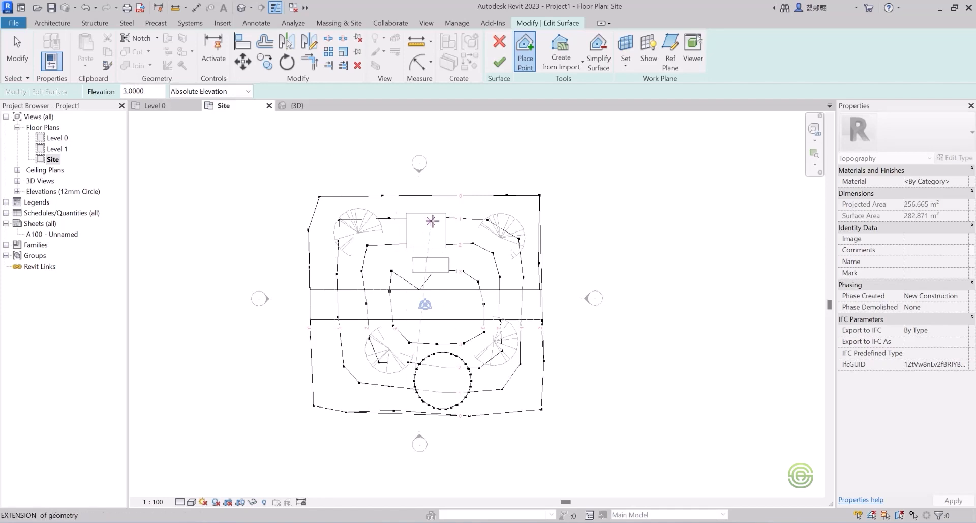
scroll(430, 219, "up", 5)
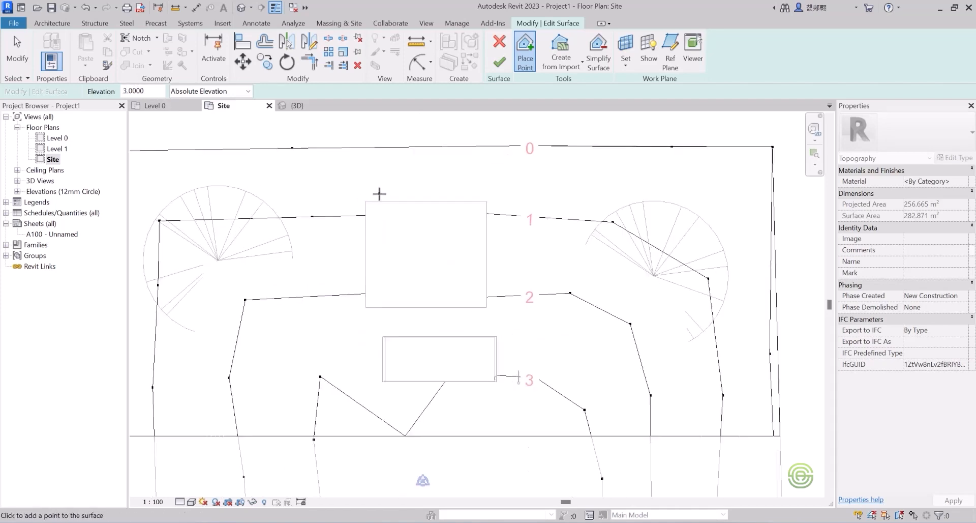
left_click(426, 200)
left_click(411, 201)
left_click(392, 201)
left_click(366, 201)
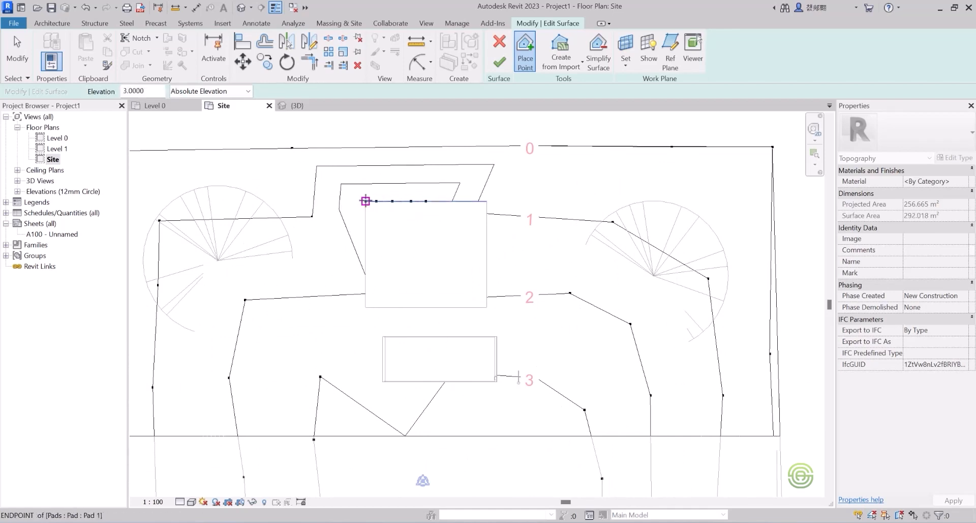
- Place further 3 m elevation points along the pad's left edge and across its lower edge
left_click(365, 213)
left_click(365, 233)
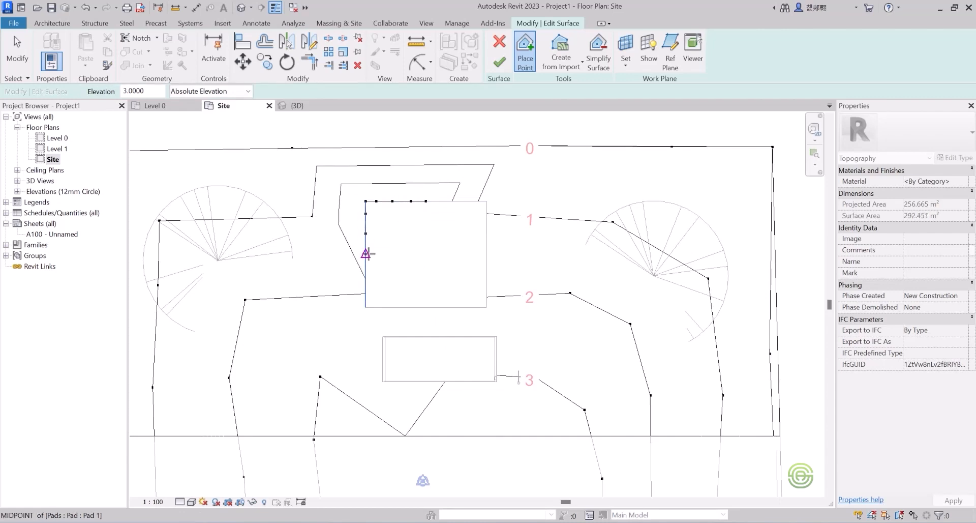
left_click(366, 270)
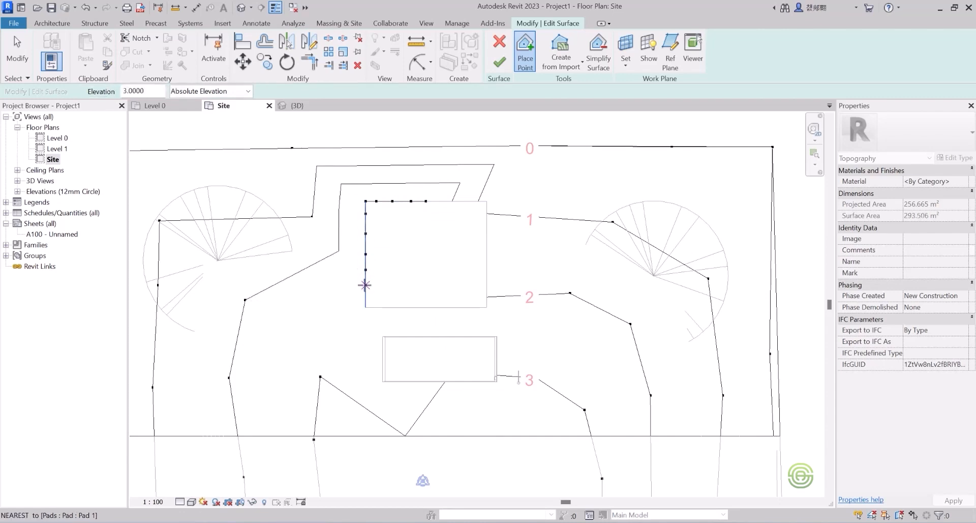
left_click(366, 297)
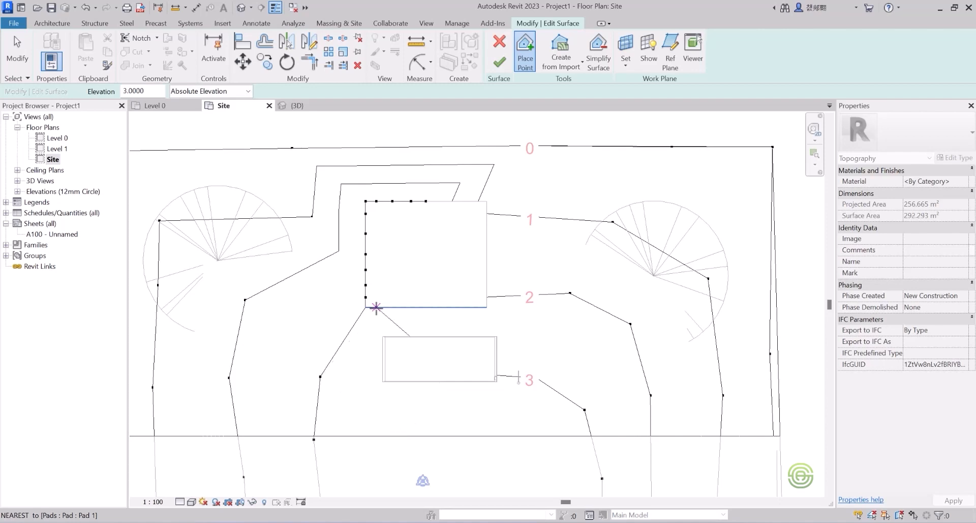
left_click(396, 307)
left_click(472, 307)
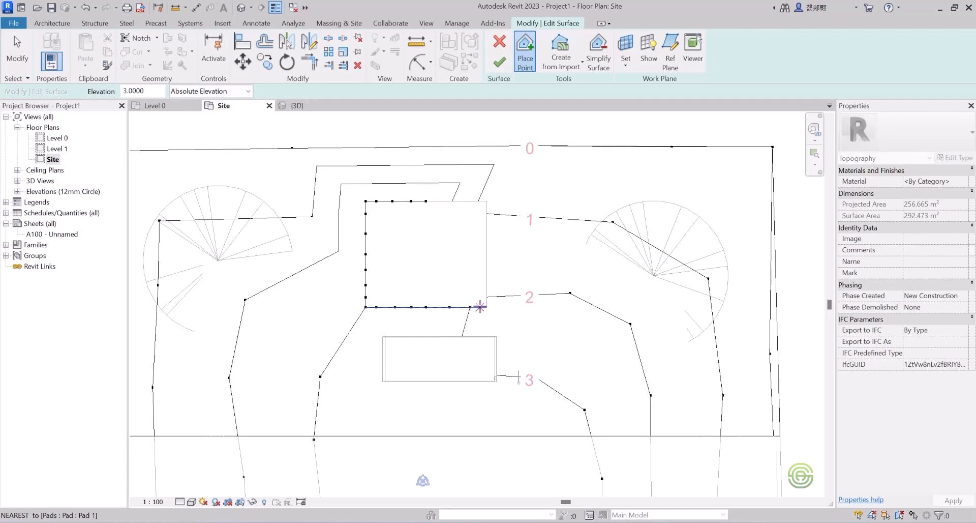
- Place 3 m elevation points up the pad's right edge and along the rest of its upper edge, and finish the surface edit
left_click(486, 307)
left_click(487, 294)
left_click(487, 273)
left_click(487, 254)
left_click(486, 240)
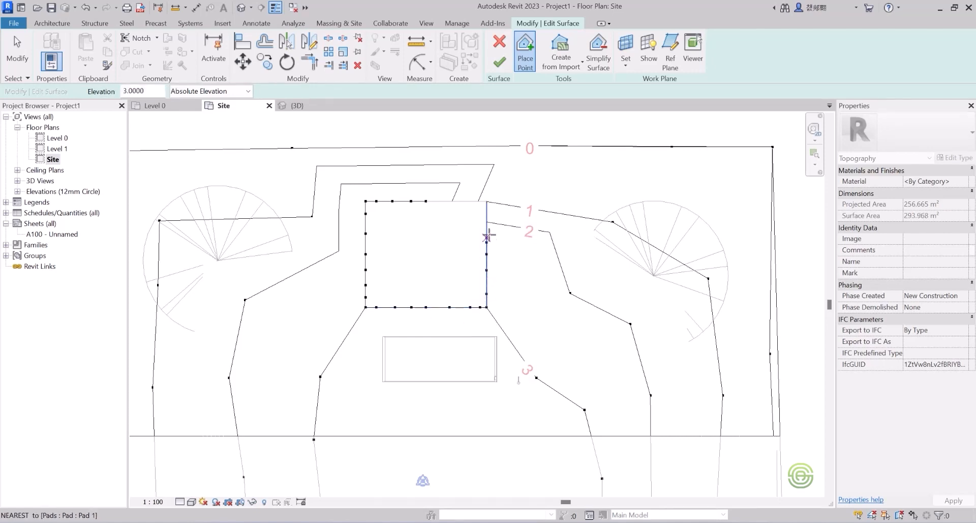
left_click(486, 224)
left_click(486, 201)
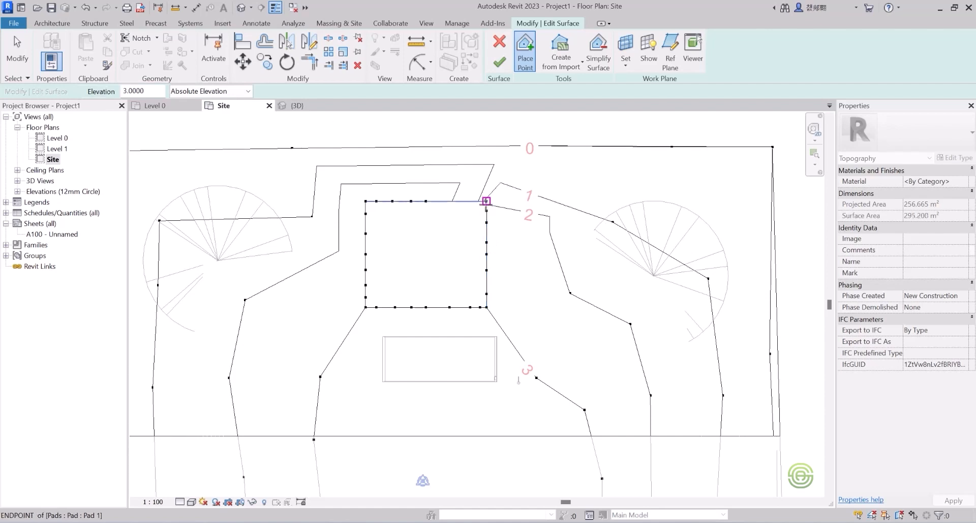
left_click(479, 201)
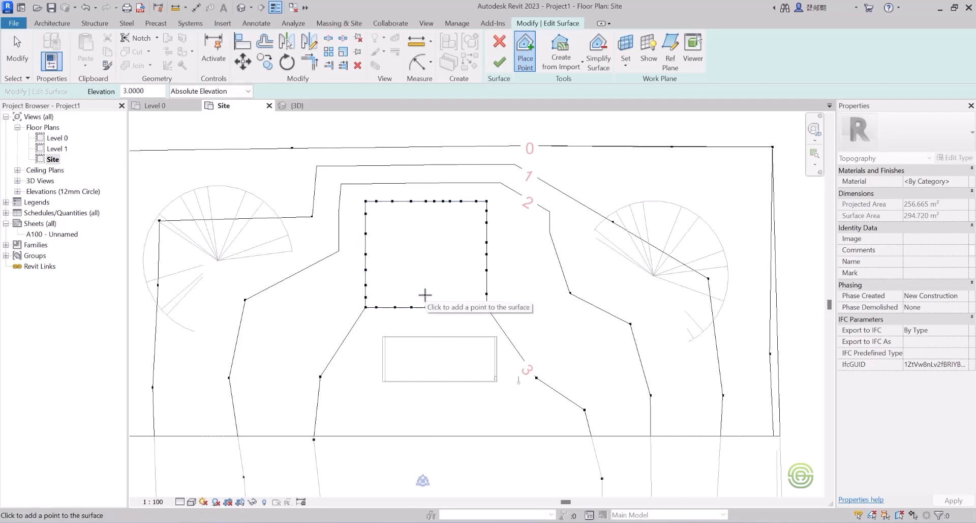
left_click(499, 61)
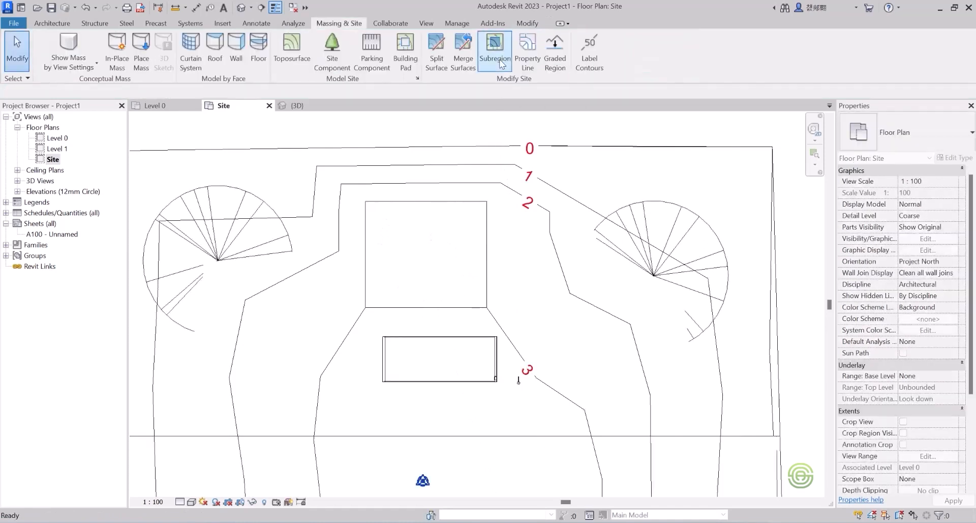
- Examine the terrain slopes around the raised pad from several sides in the 3D view
left_click(299, 105)
scroll(574, 268, "up", 3)
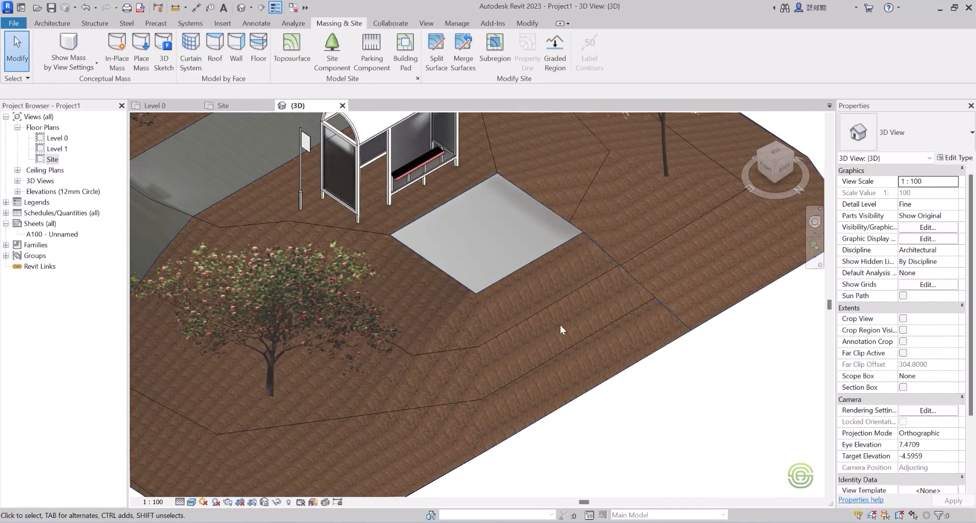
scroll(558, 315, "down", 2)
mouse_move(558, 316)
middle_mouse_down("shift")
mouse_move(478, 278)
mouse_move(252, 241)
mouse_move(337, 197)
mouse_move(305, 200)
mouse_move(331, 192)
middle_mouse_up("shift")
scroll(478, 279, "up", 2)
scroll(478, 279, "down", 3)
scroll(244, 237, "up", 4)
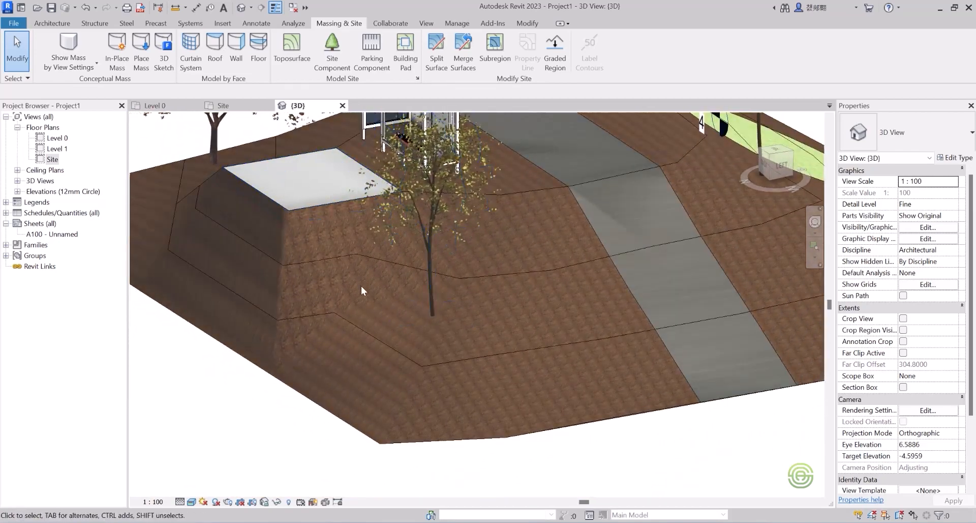
mouse_move(370, 288)
middle_mouse_down("shift")
mouse_move(430, 278)
mouse_move(504, 292)
mouse_move(510, 286)
mouse_move(488, 276)
mouse_move(502, 258)
middle_mouse_up("shift")
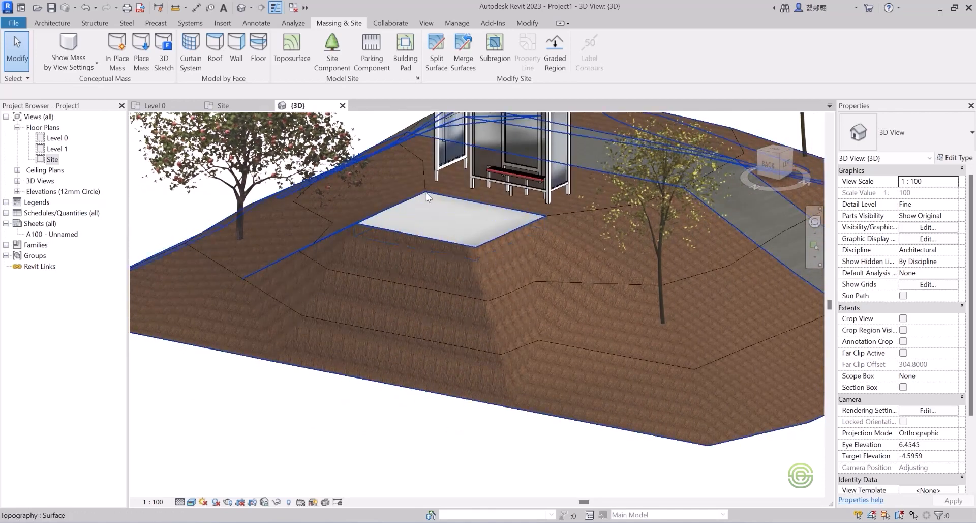
middle_click_drag(505, 230, 437, 207, "shift")
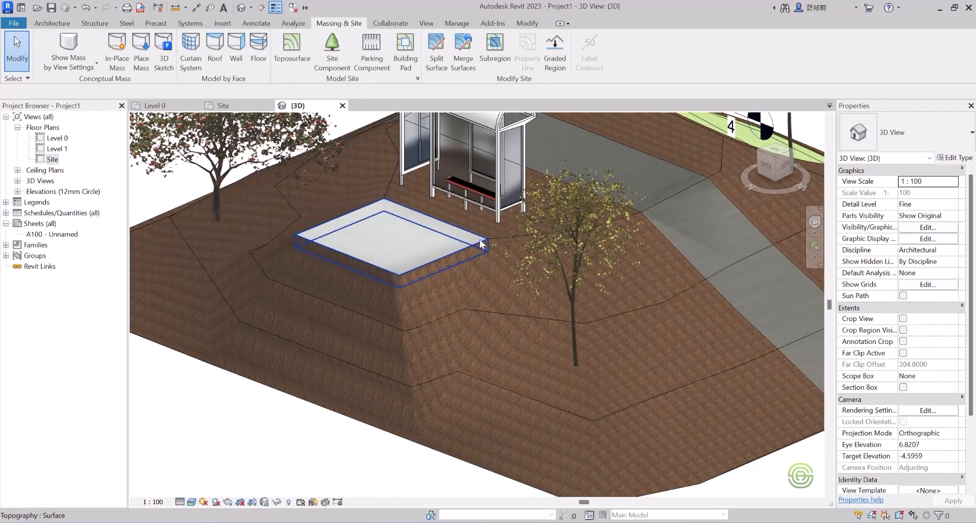
middle_click_drag(366, 245, 650, 233, "shift")
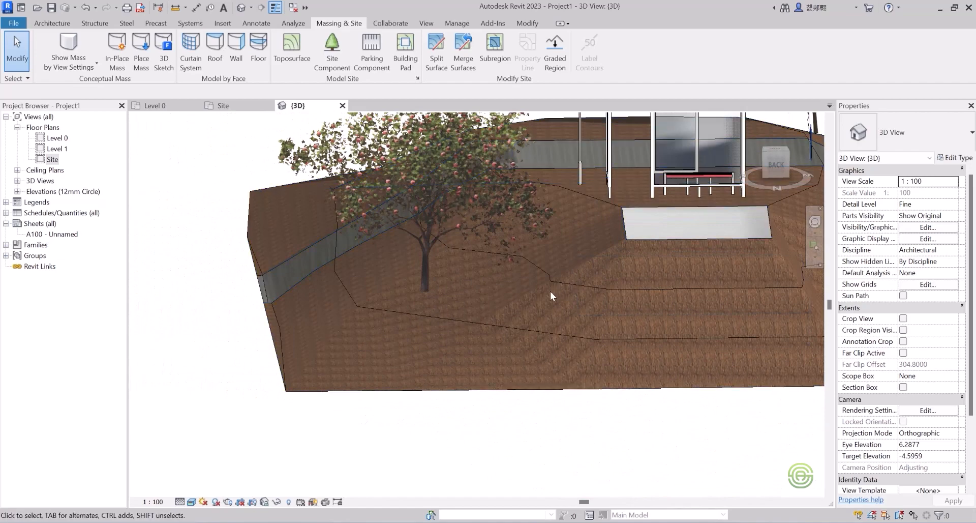
middle_click_drag(520, 287, 792, 336, "shift")
scroll(734, 311, "up", 5)
scroll(553, 252, "down", 3)
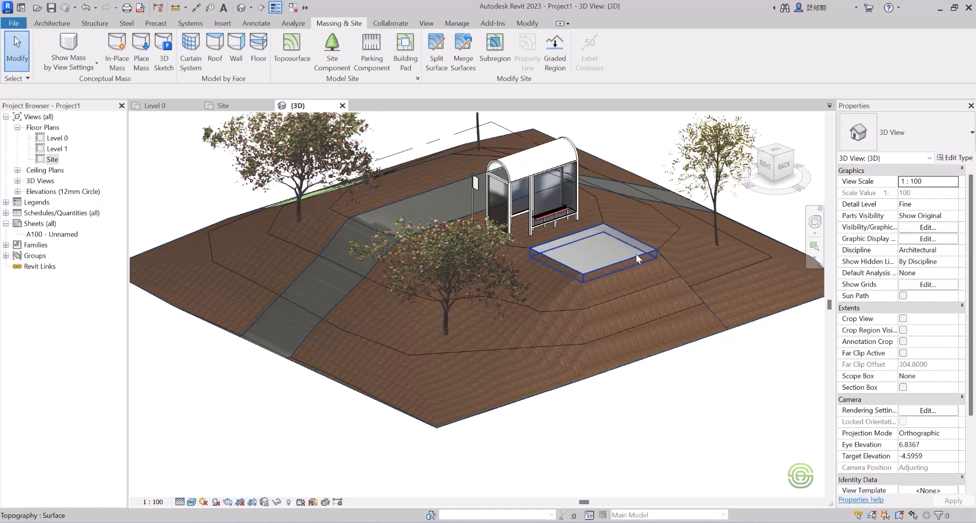
scroll(616, 246, "up", 2)
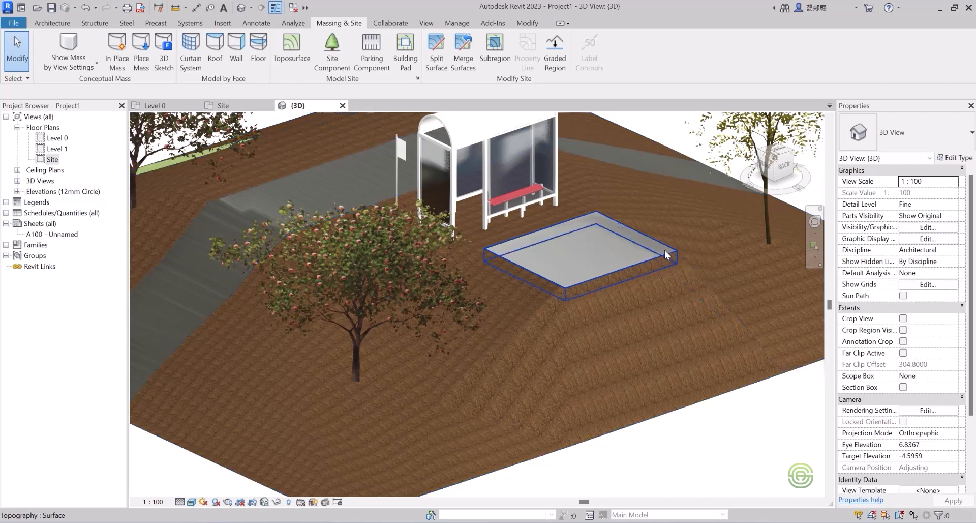
- Browse the materials available for the topography surface on the pad, leaving the assigned material as it is
left_click(663, 252)
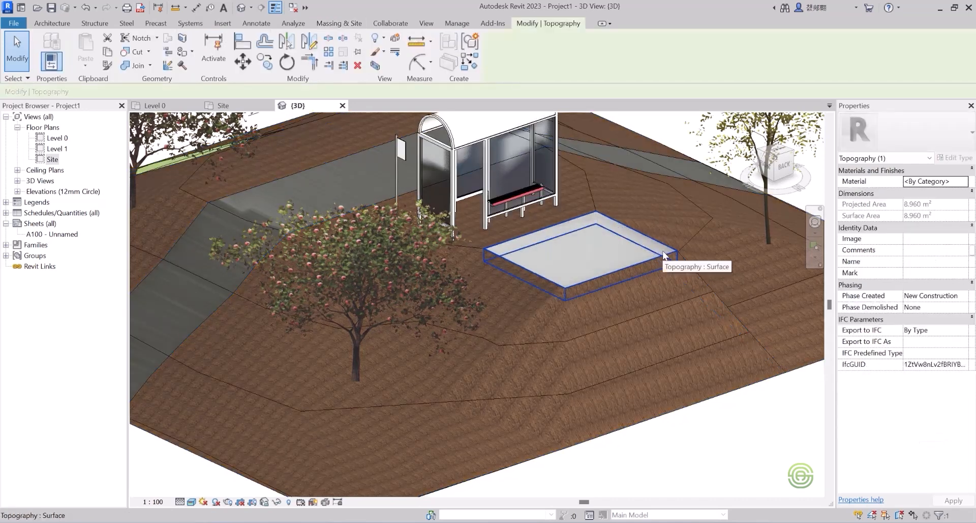
left_click(965, 182)
scroll(427, 318, "down", 1)
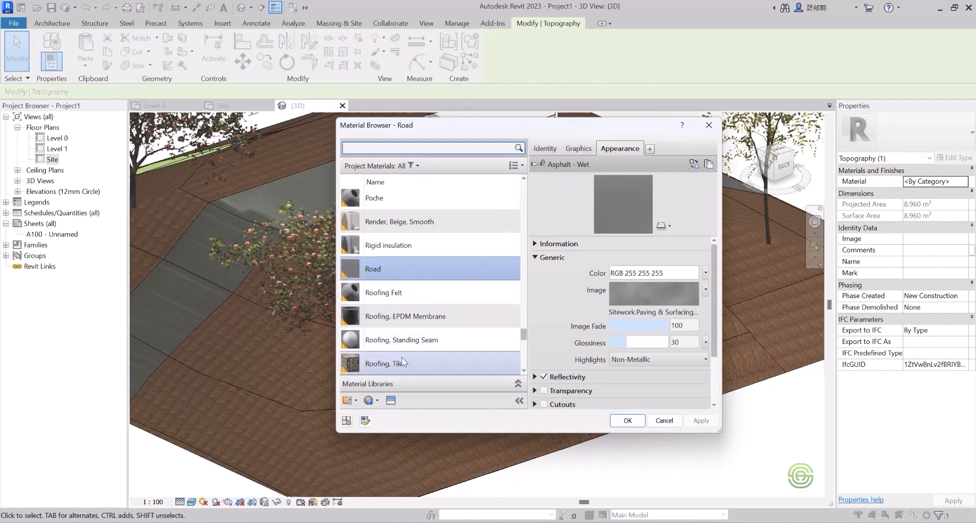
left_click(709, 125)
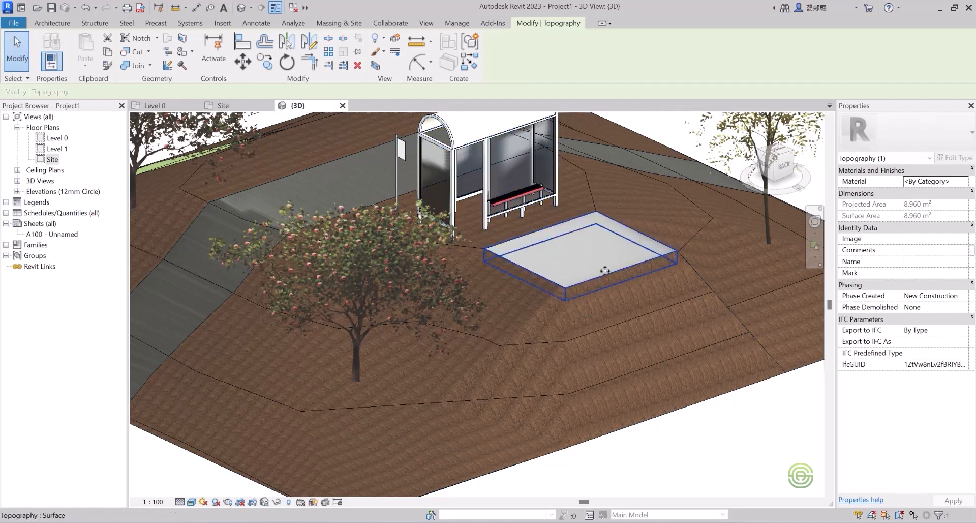
- Examine the whole terrain in the 3D view from the side with the green circular area
scroll(556, 270, "down", 4)
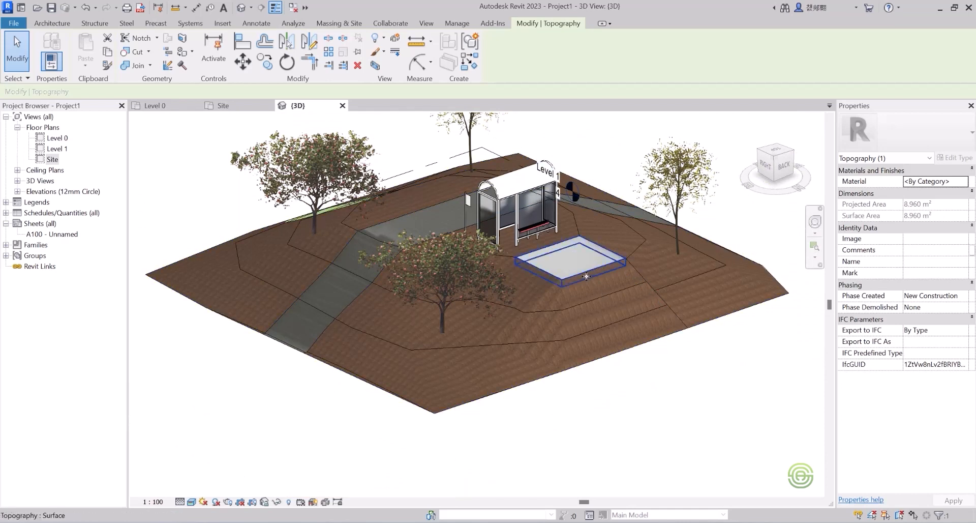
middle_click_drag(578, 273, 605, 315, "shift")
scroll(482, 379, "up", 4)
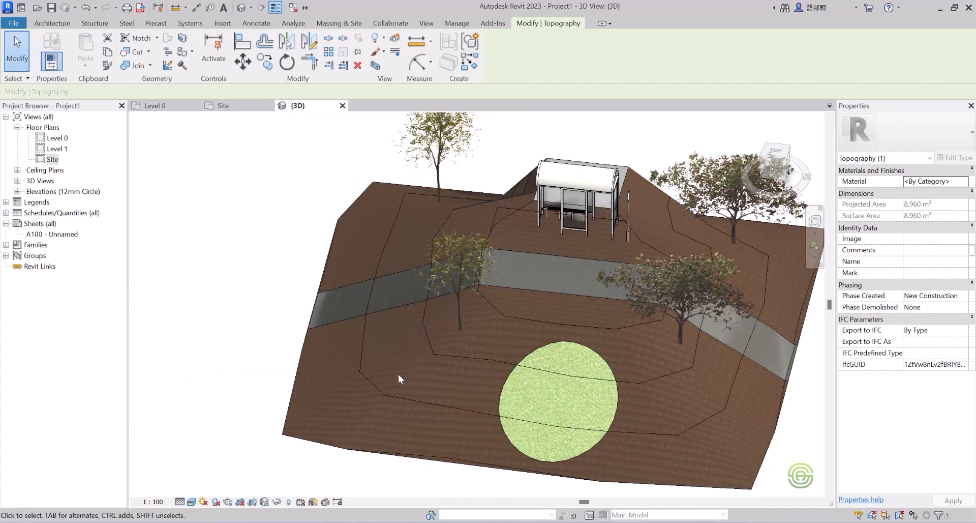
- Create a circular building pad with a radius of about 1.3 m at the lower-left of the site plan, across the 1 m contour
left_click(226, 106)
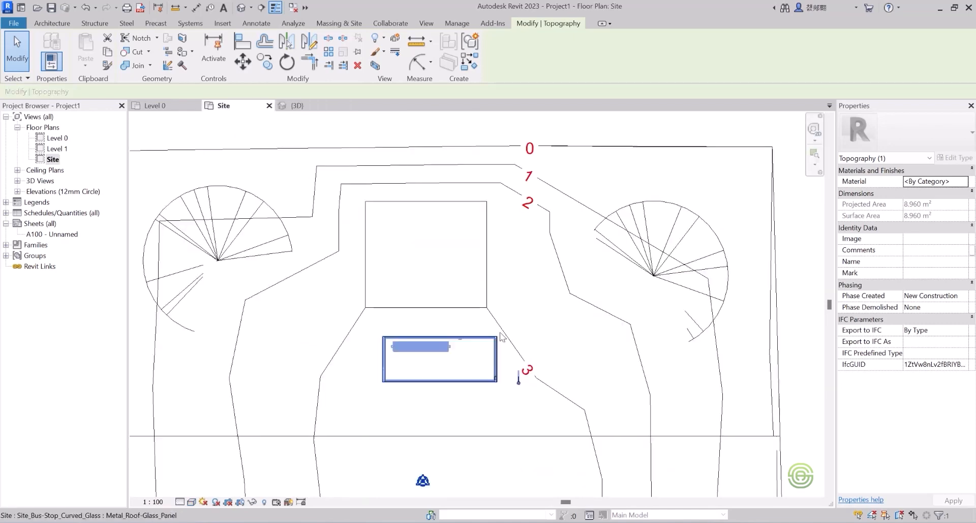
scroll(374, 388, "up", 2)
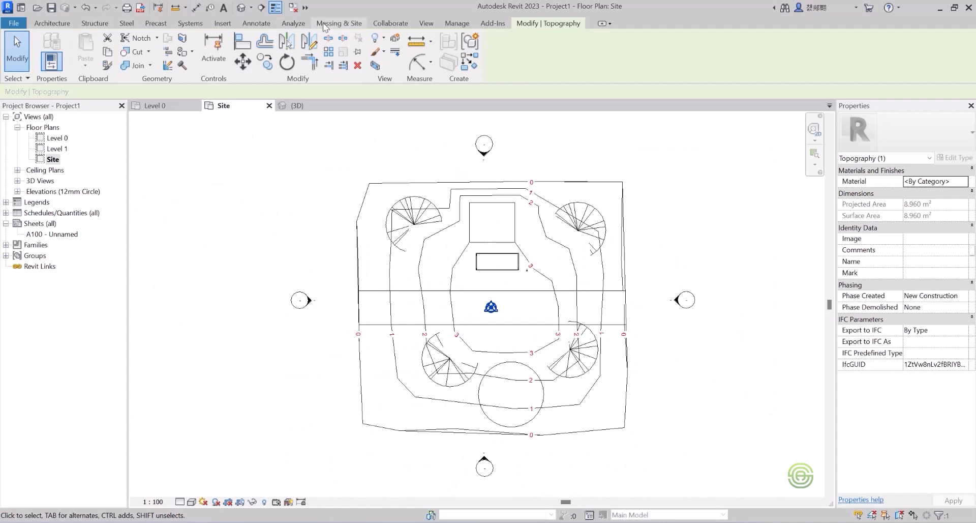
left_click(339, 23)
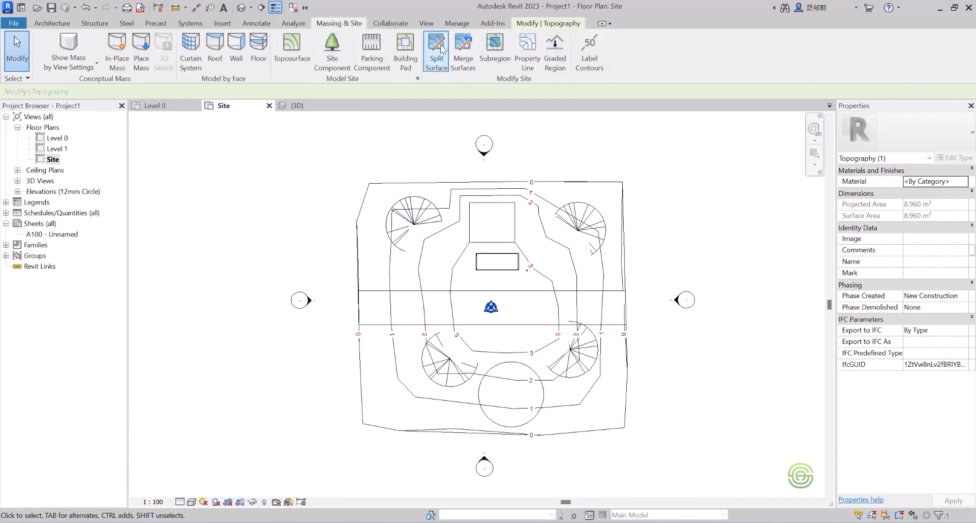
left_click(405, 42)
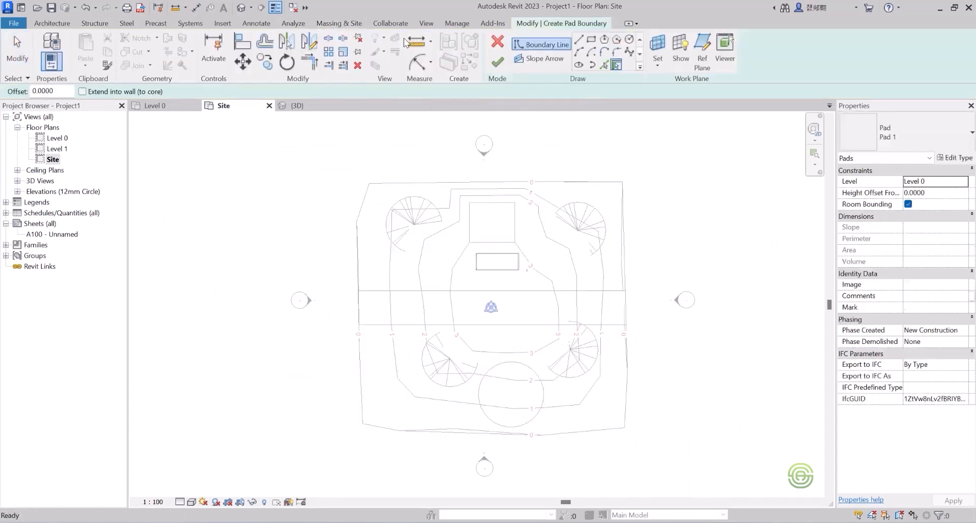
left_click(629, 40)
scroll(389, 362, "up", 1)
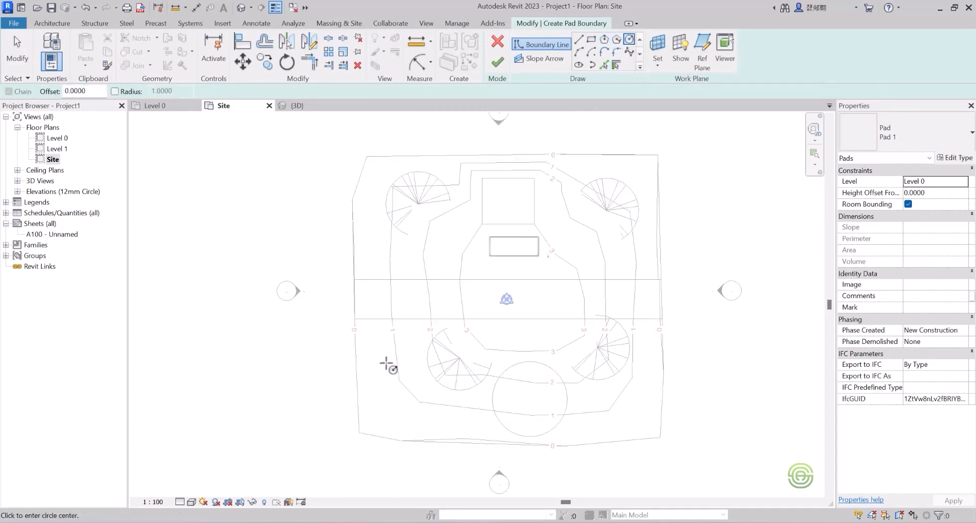
scroll(400, 405, "up", 1)
scroll(401, 401, "down", 1)
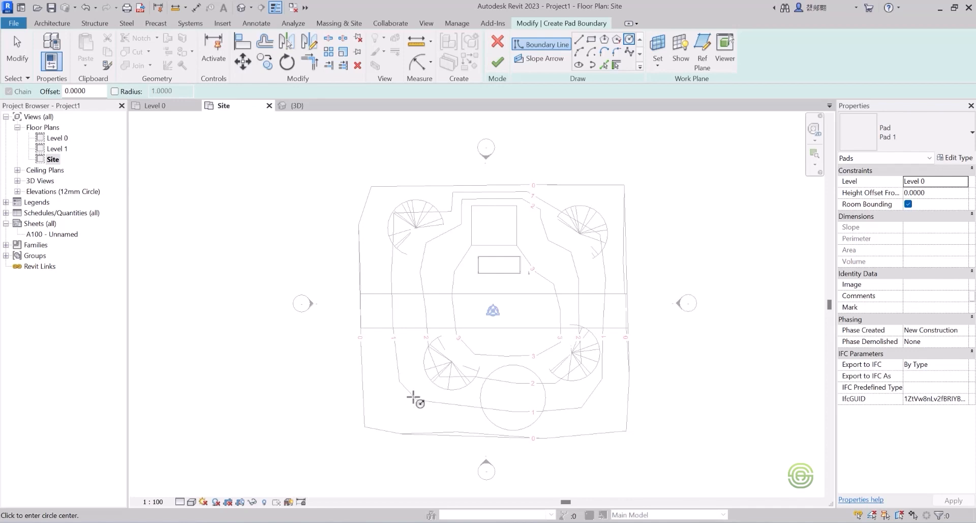
scroll(415, 407, "up", 2)
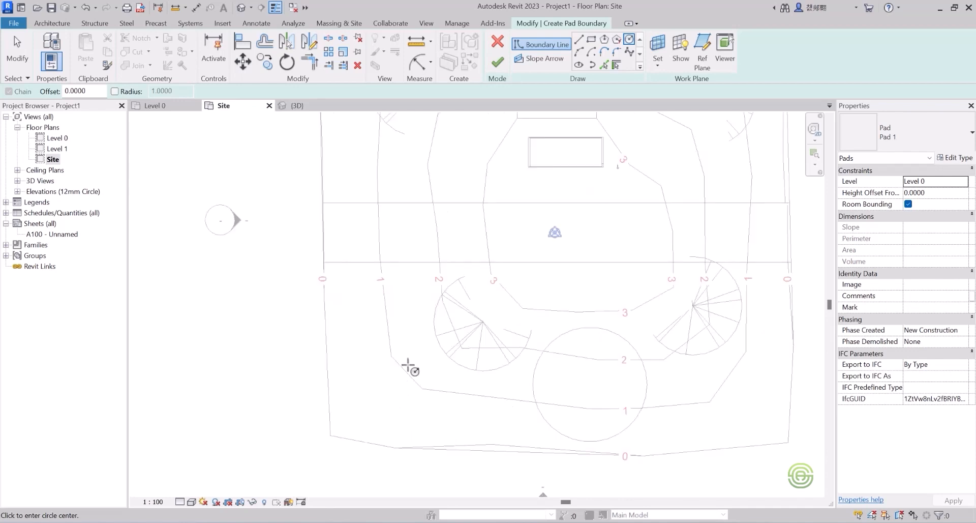
left_click(409, 364)
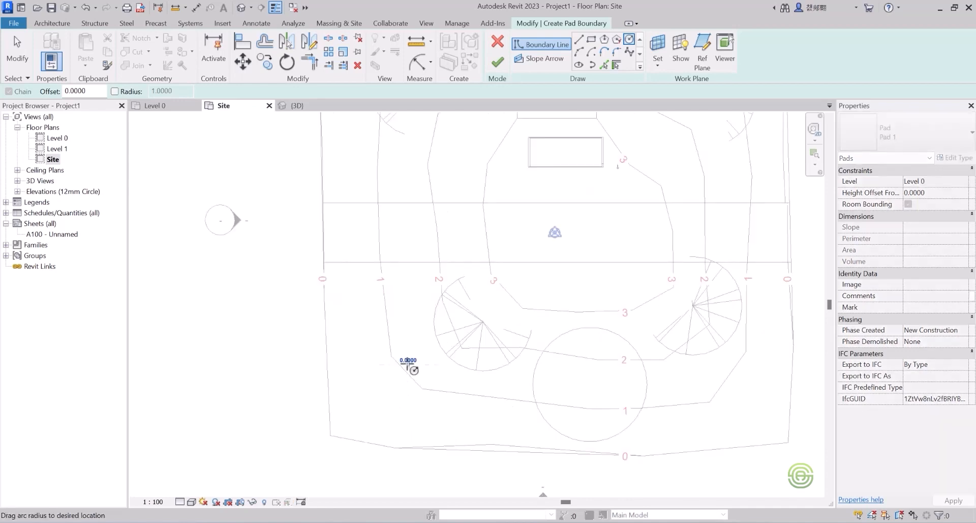
left_click(395, 336)
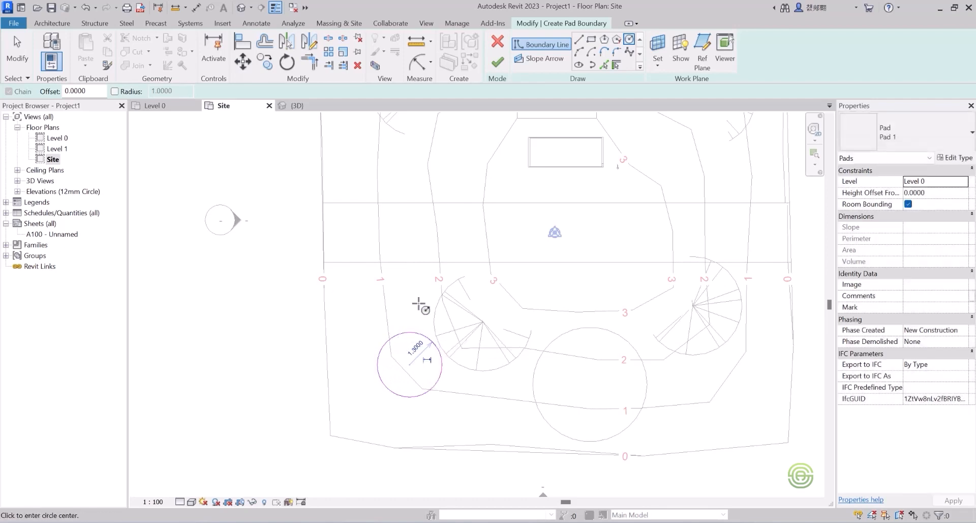
left_click(497, 61)
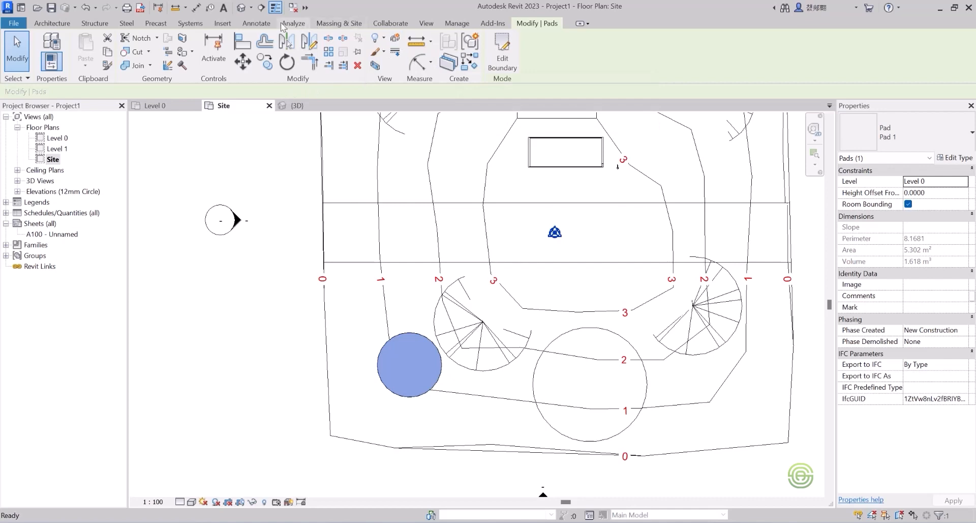
- Set the circular pad's height offset from Level 0 to 1 m while viewing it in 3D
left_click(298, 105)
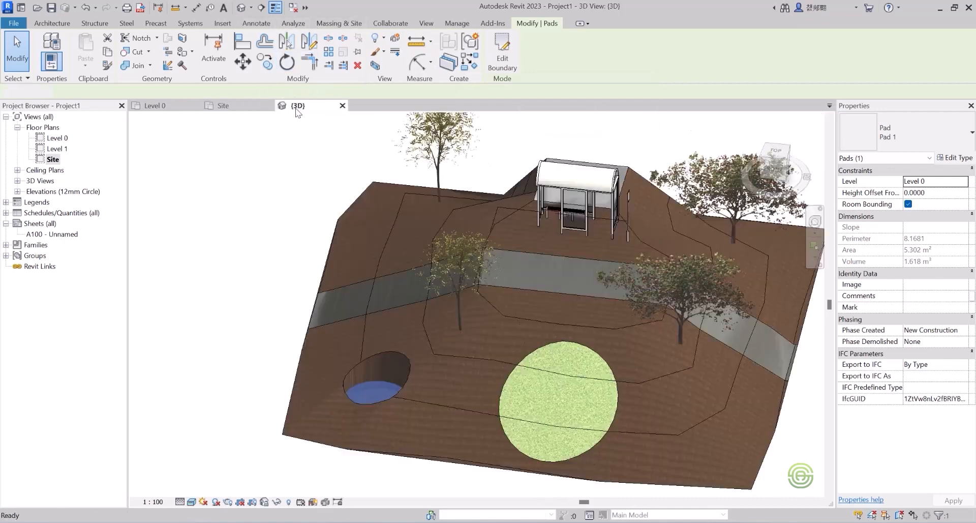
scroll(380, 392, "up", 3)
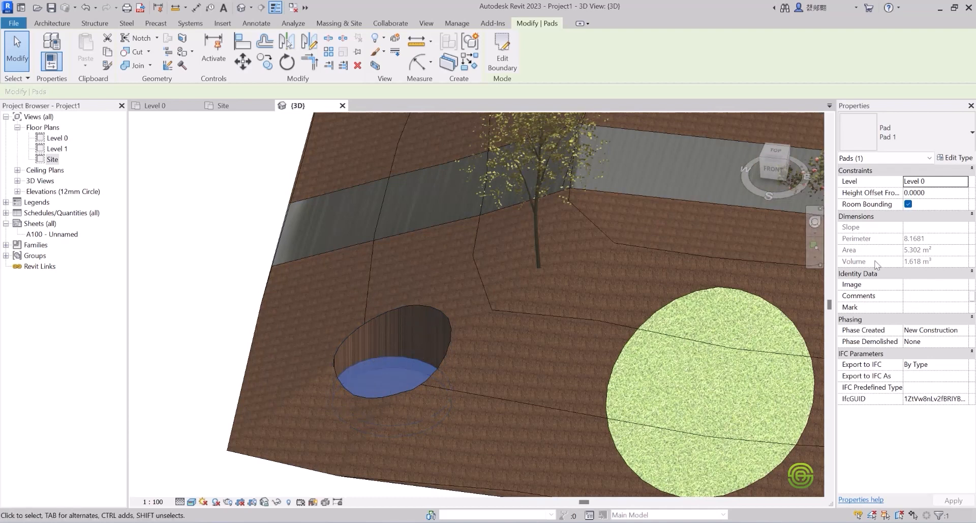
left_click(937, 192)
left_click(937, 191)
type("1")
key("Return")
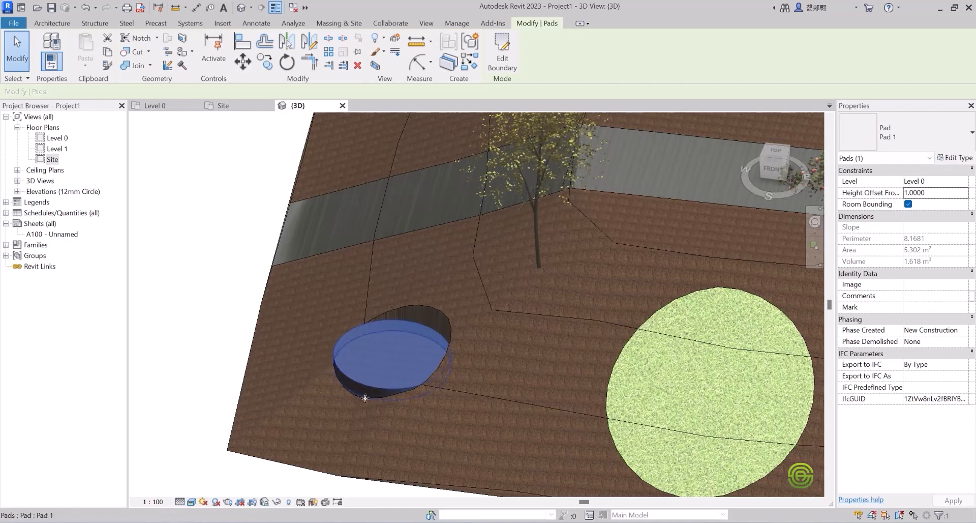
- Edit the main toposurface in the Site plan and place 1 m absolute-elevation points down the circular pad's left edge
left_click(228, 108)
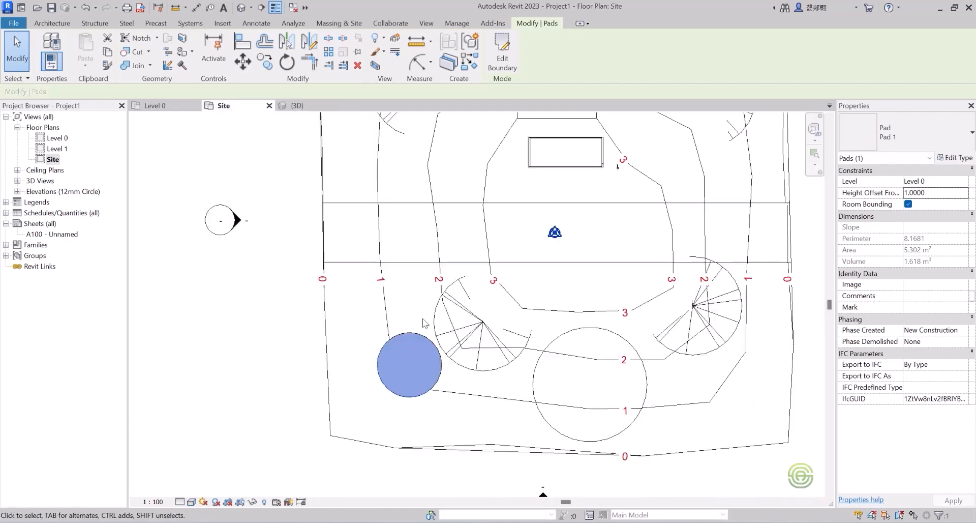
left_click(432, 450)
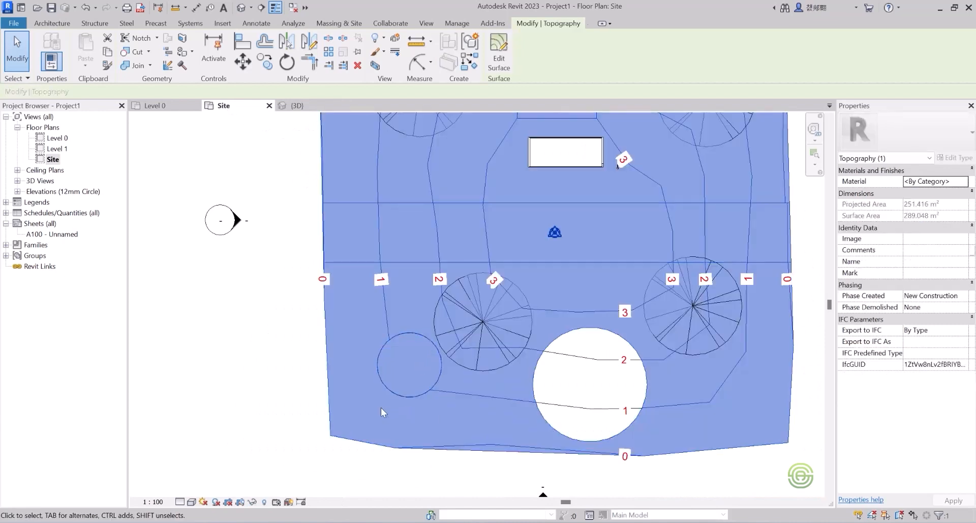
scroll(379, 410, "down", 2)
left_click(499, 56)
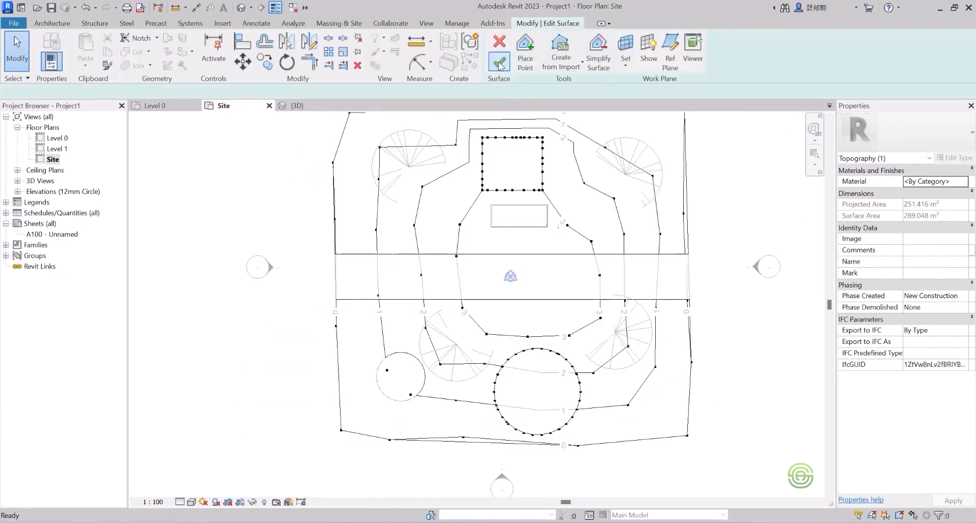
left_click(526, 58)
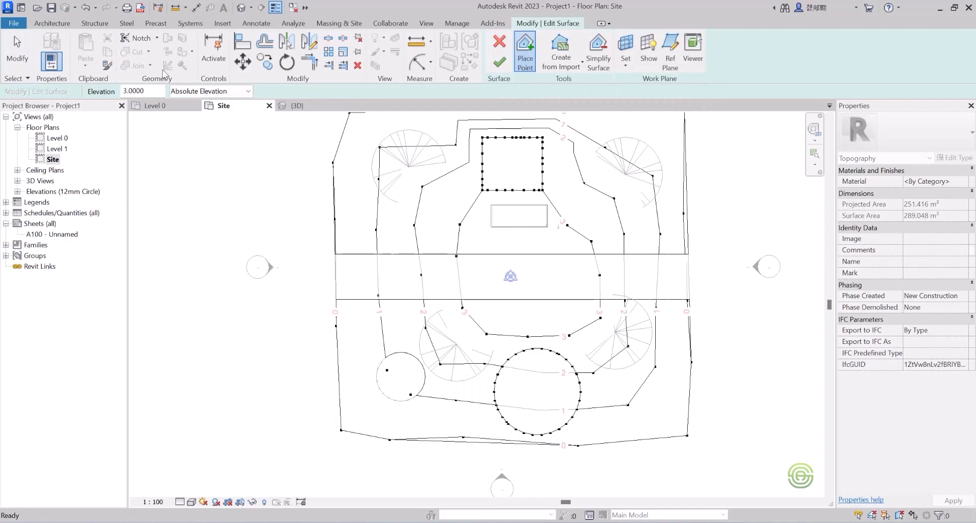
left_click_drag(147, 92, 111, 90)
scroll(409, 400, "up", 2)
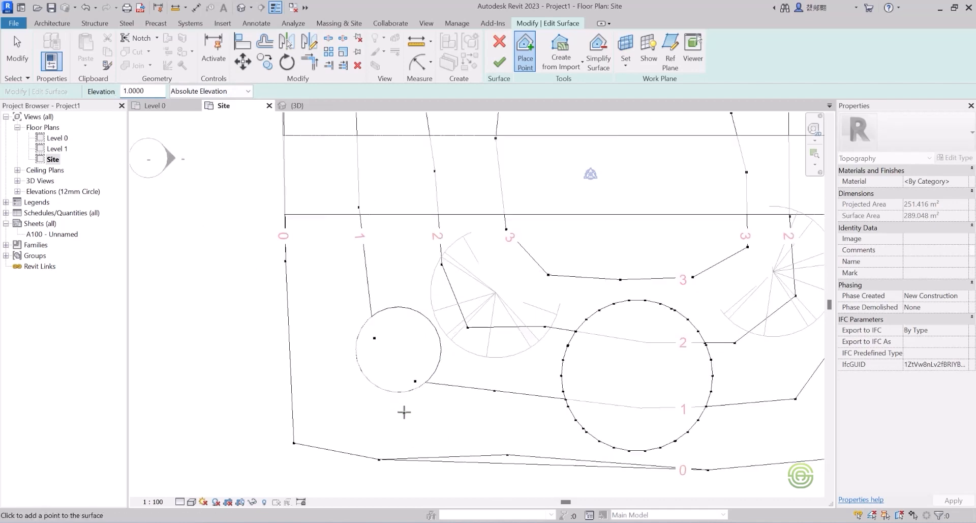
scroll(420, 388, "up", 2)
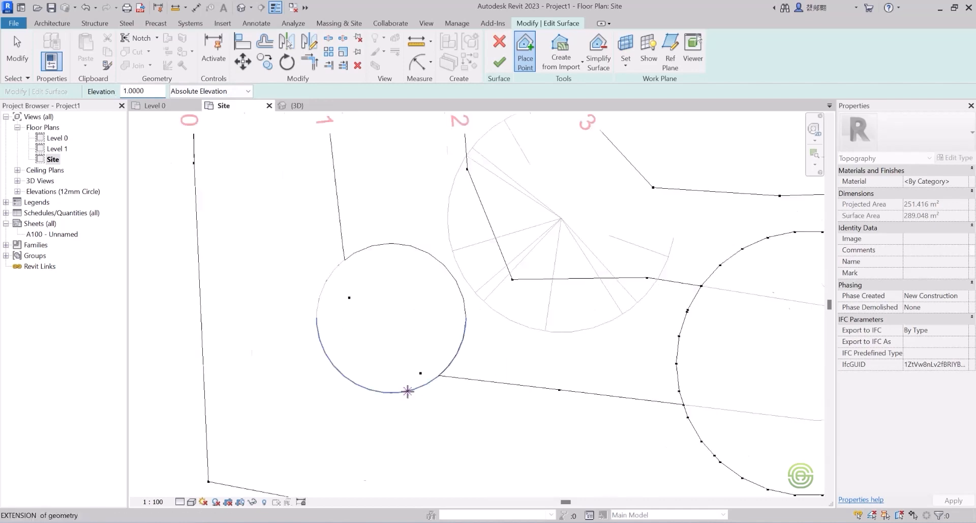
left_click(342, 260)
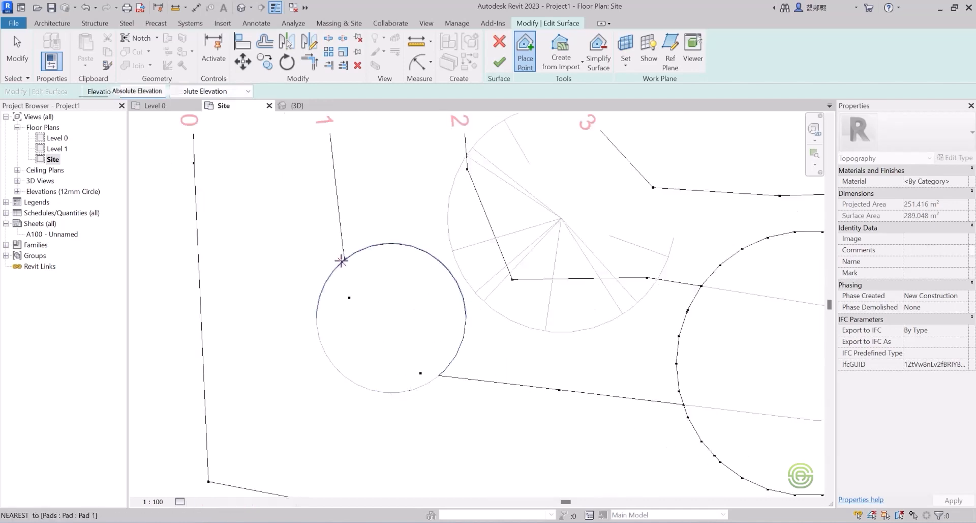
left_click(331, 273)
left_click(322, 290)
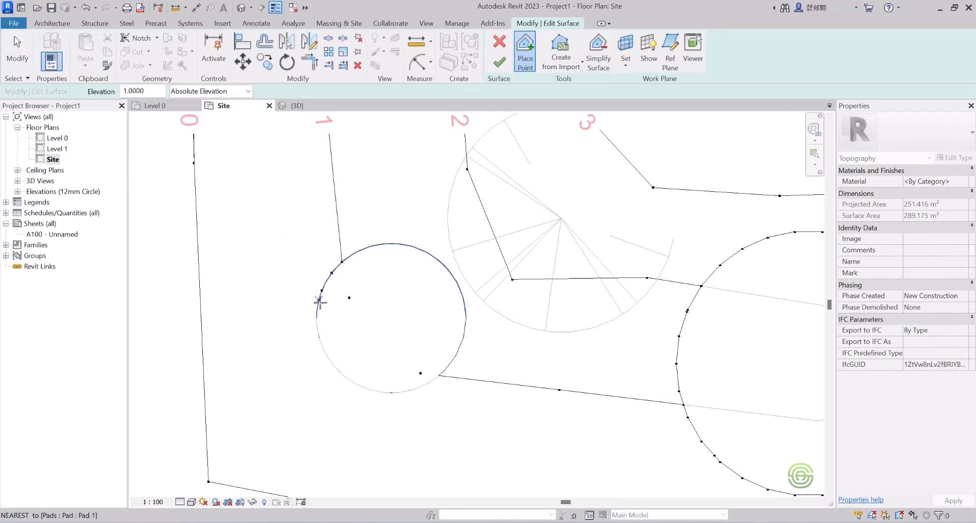
left_click(316, 317)
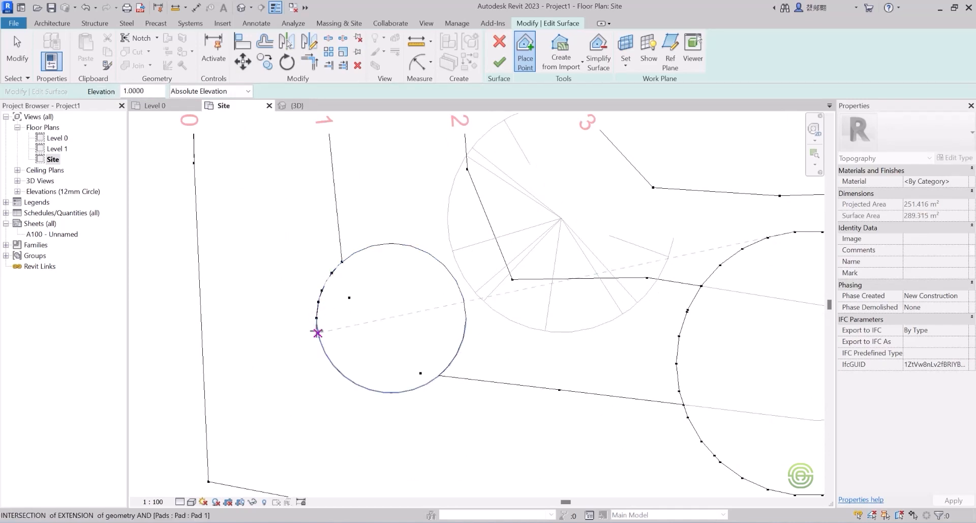
left_click(318, 333)
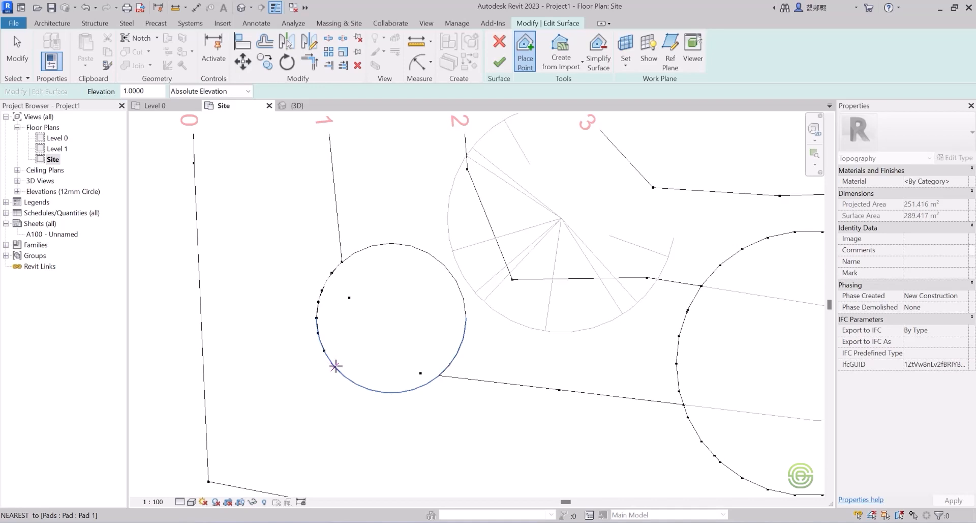
- Place 1 m elevation points around the circular pad's lower edge and up to its lower-right side
left_click(334, 367)
left_click(348, 378)
left_click(360, 386)
left_click(381, 391)
left_click(400, 391)
left_click(420, 387)
left_click(446, 368)
left_click(459, 350)
left_click(463, 336)
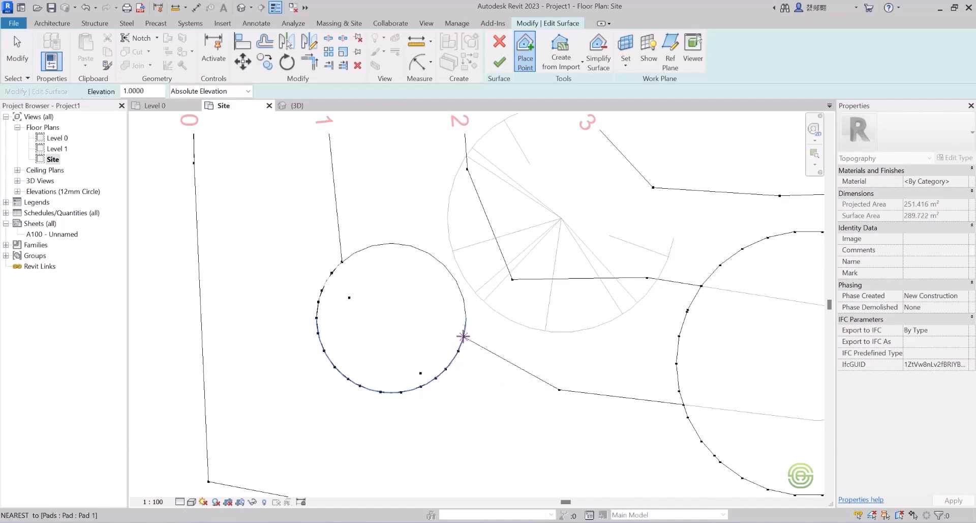
- Place 1 m elevation points up the circular pad's right side and along its upper edge, and finish the surface edit
left_click(465, 317)
left_click(461, 293)
left_click(453, 277)
left_click(443, 262)
left_click(423, 247)
left_click(360, 248)
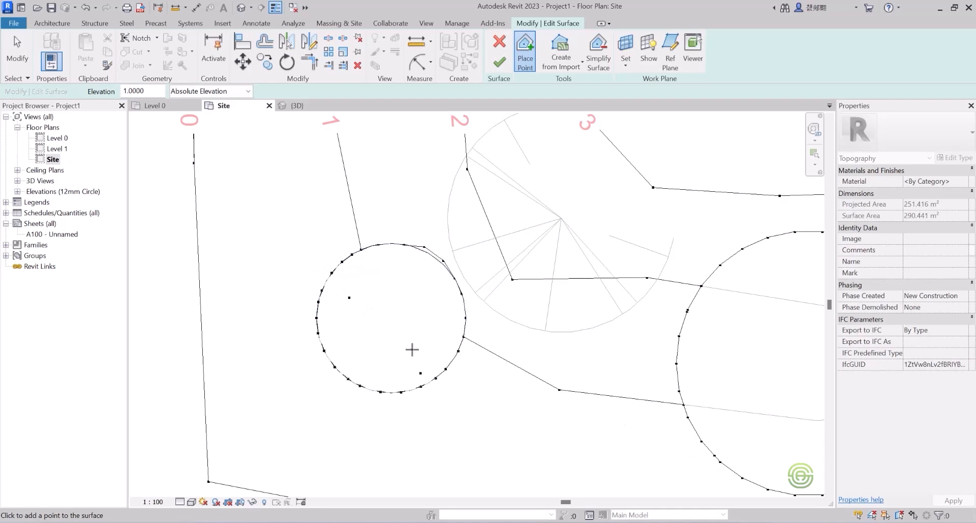
left_click(500, 64)
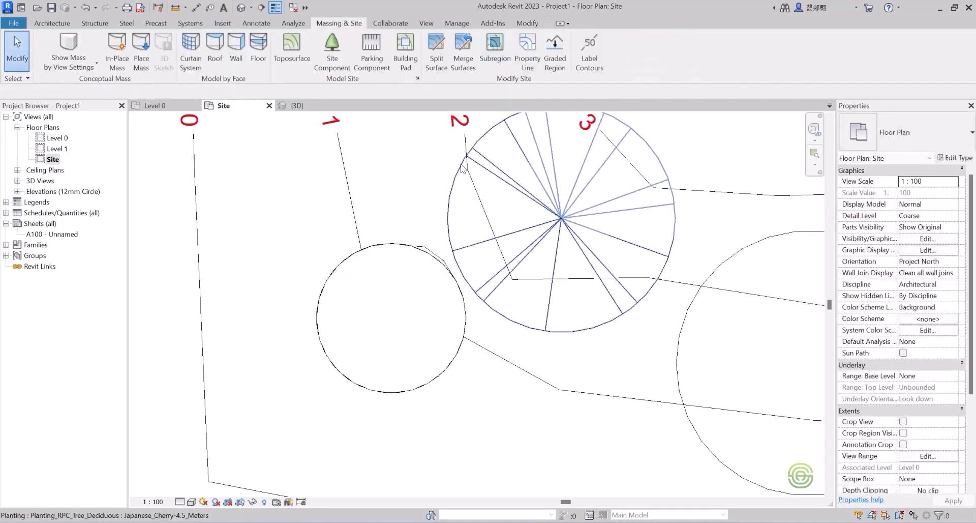
- Examine the circular pad and the terrain around its edge from the left side in the 3D view
left_click(302, 107)
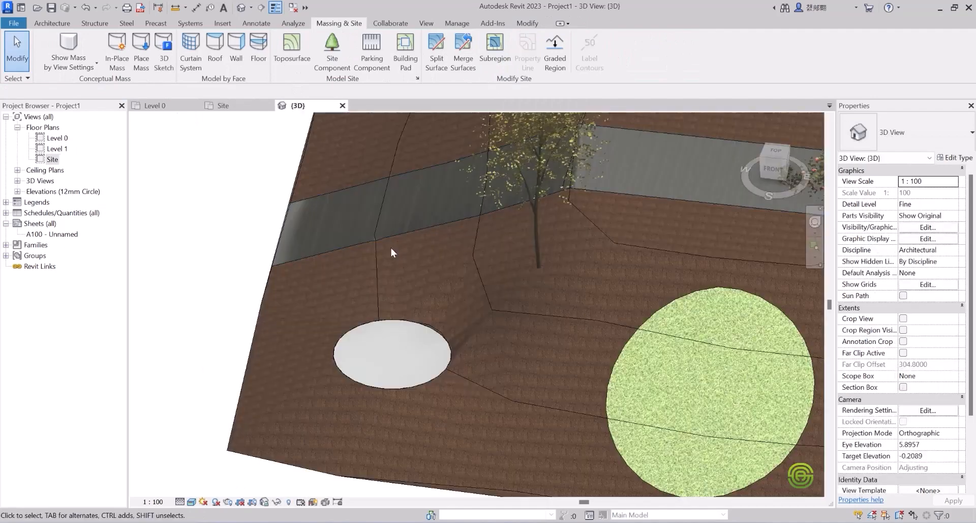
middle_click_drag(401, 355, 576, 351, "shift")
scroll(411, 296, "down", 5)
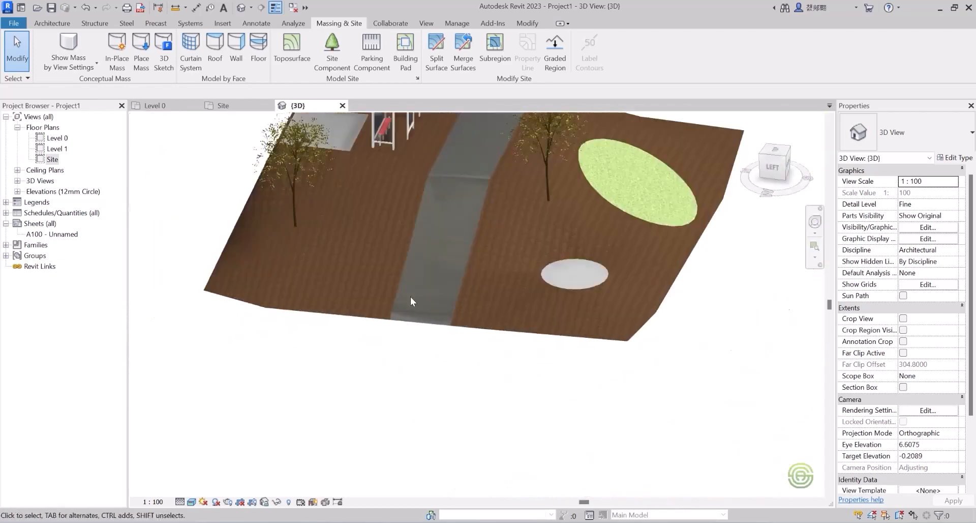
scroll(432, 319, "up", 8)
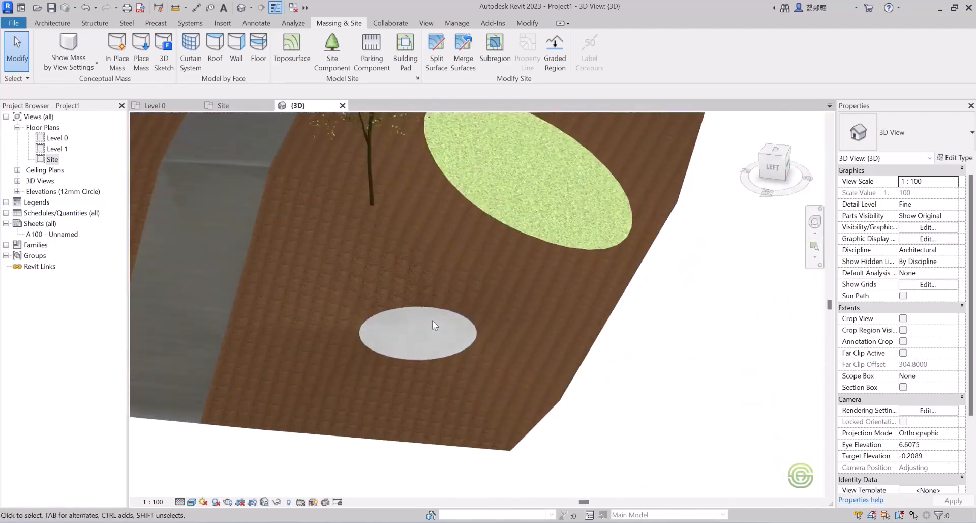
left_click(399, 360)
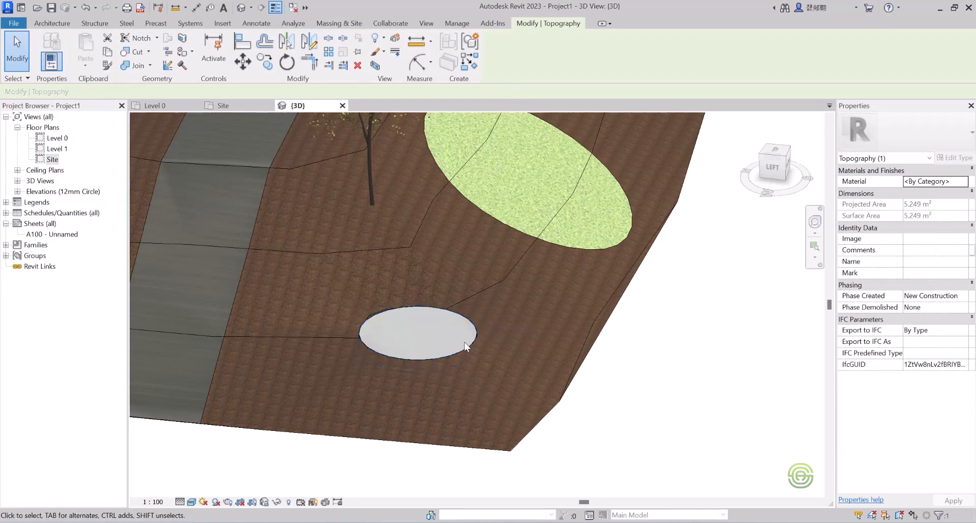
left_click(684, 387)
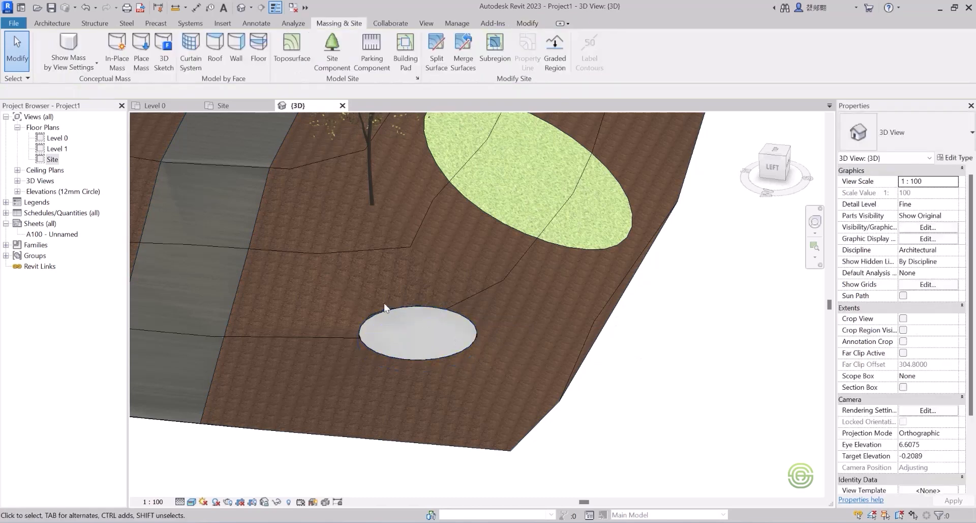
- Duplicate the circular pad's type and name the new type Water
left_click(396, 311)
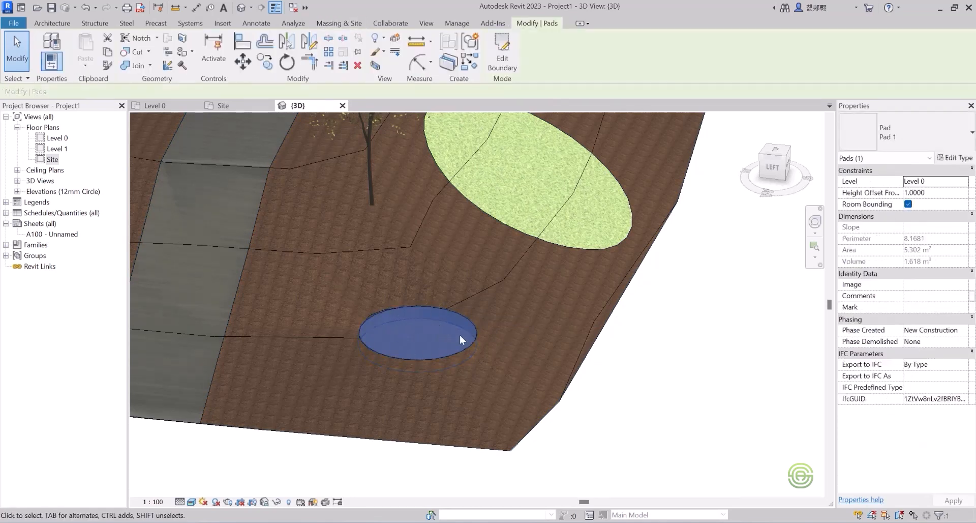
left_click(955, 158)
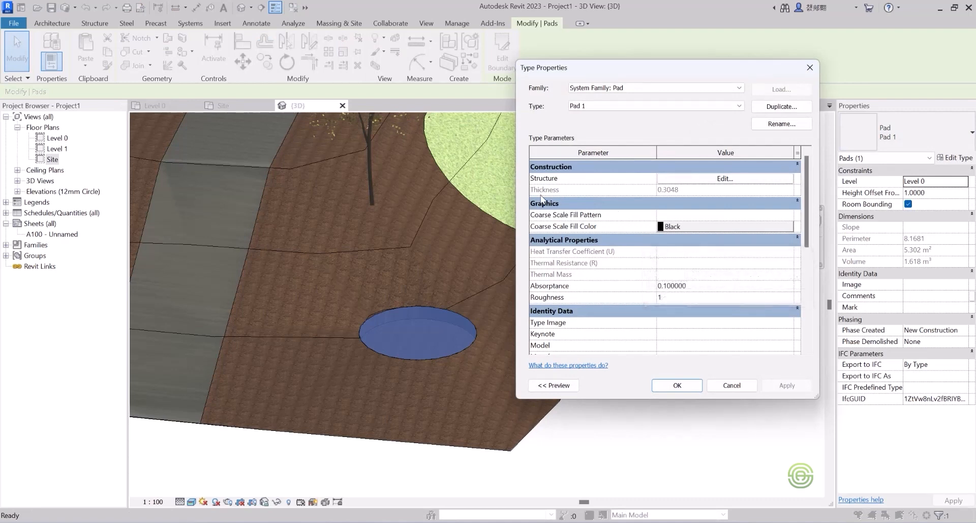
left_click(783, 108)
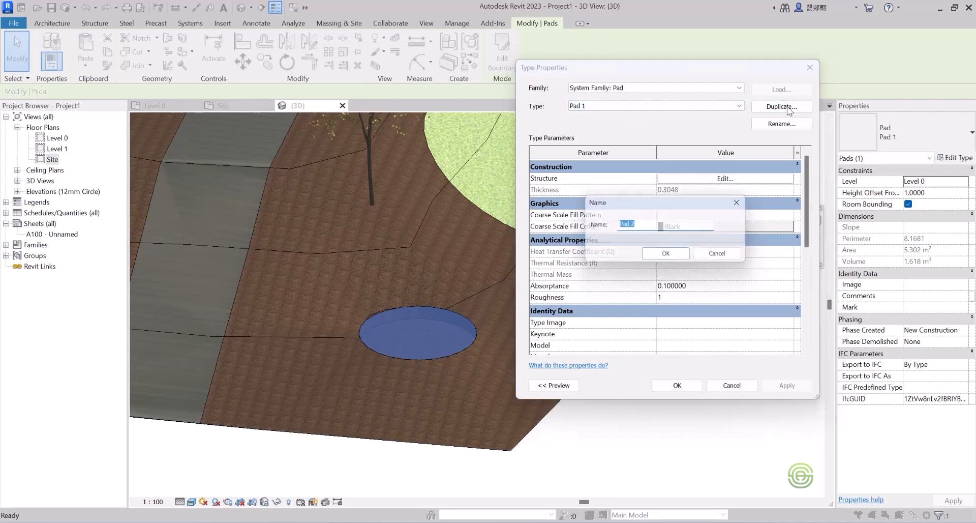
type("Water")
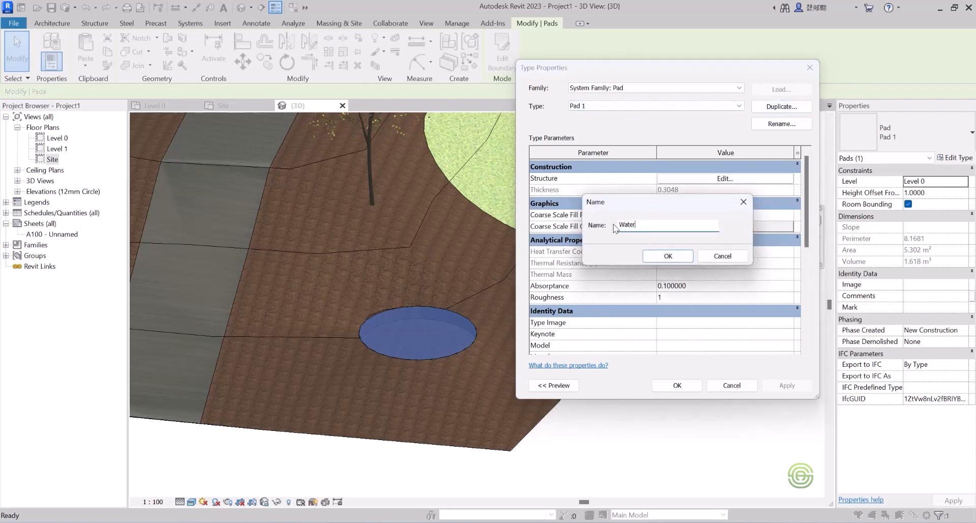
left_click(682, 259)
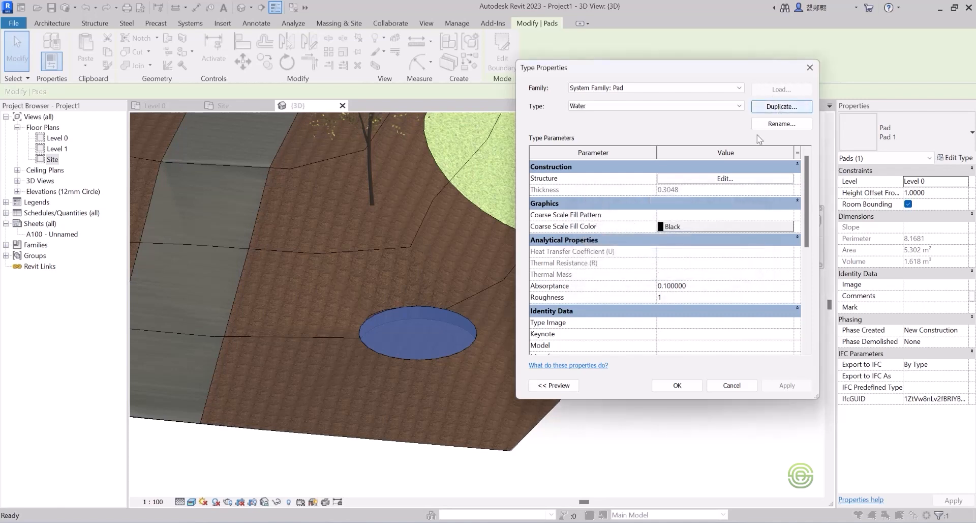
- Edit the Water pad type's structure layer material and search the project materials for water
left_click(715, 179)
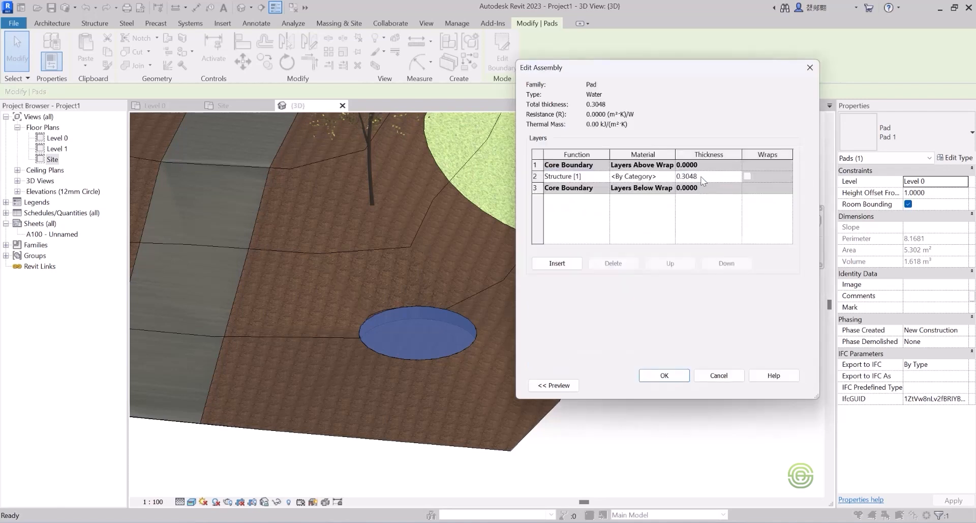
left_click(670, 177)
left_click(672, 176)
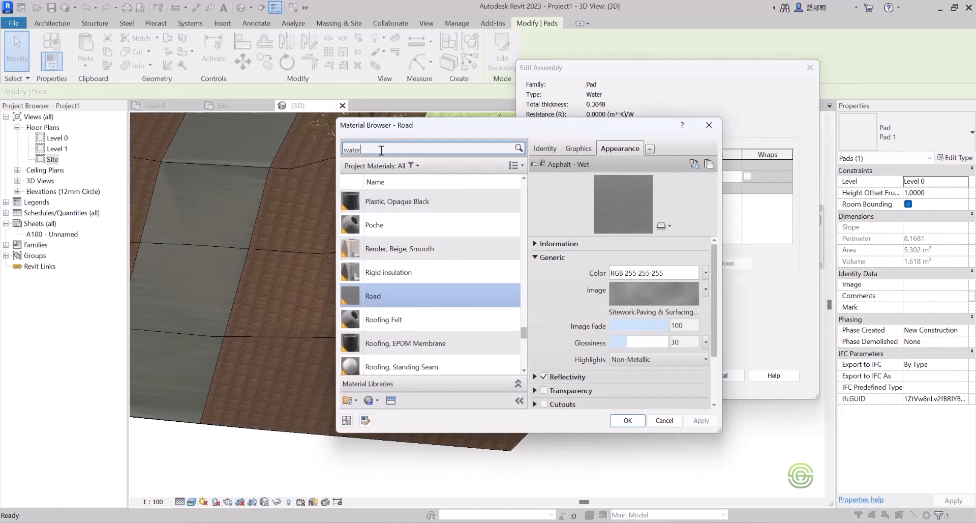
key("Return")
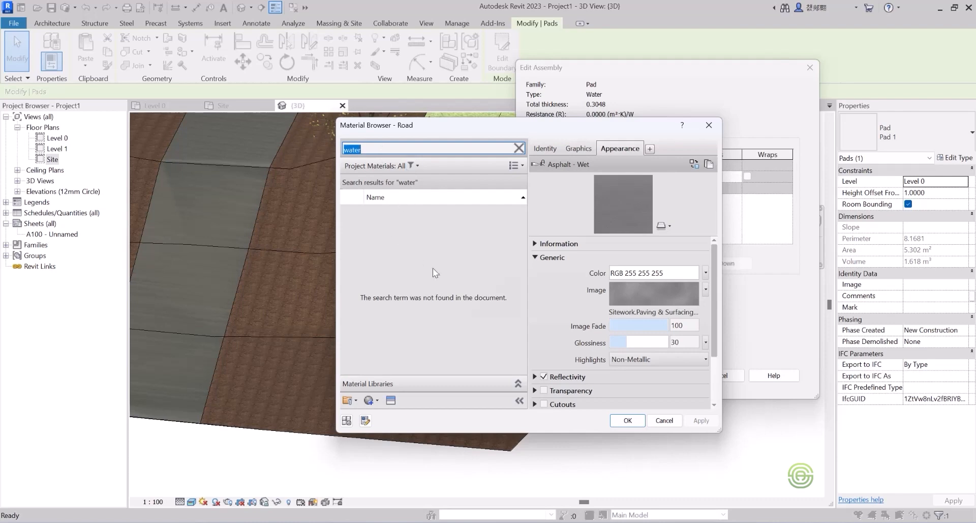
- Create a new material for the pad's structure layer and name it Water
left_click(371, 401)
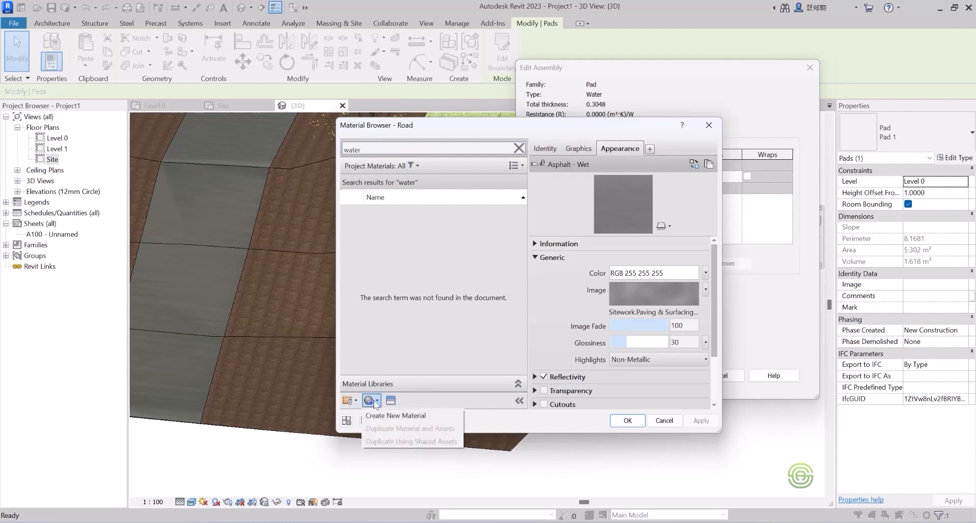
left_click(395, 415)
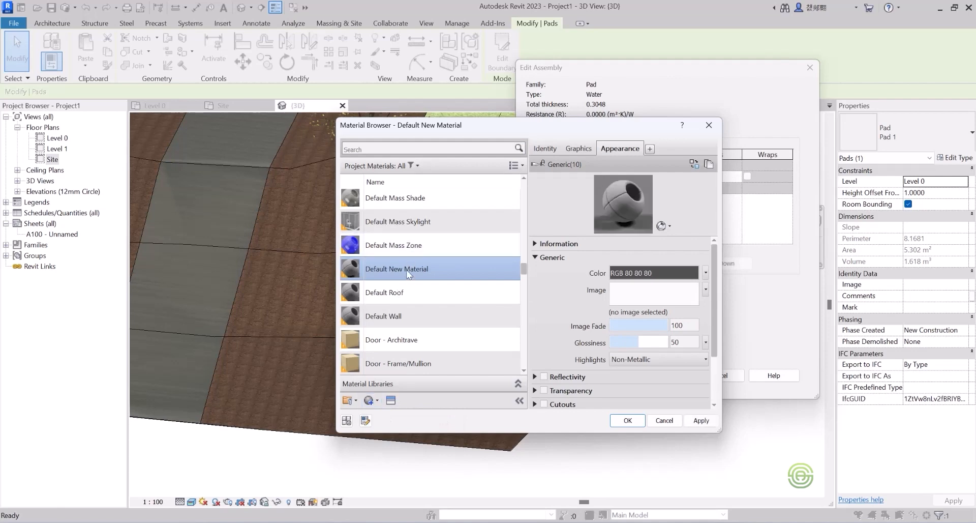
right_click(408, 275)
left_click(439, 312)
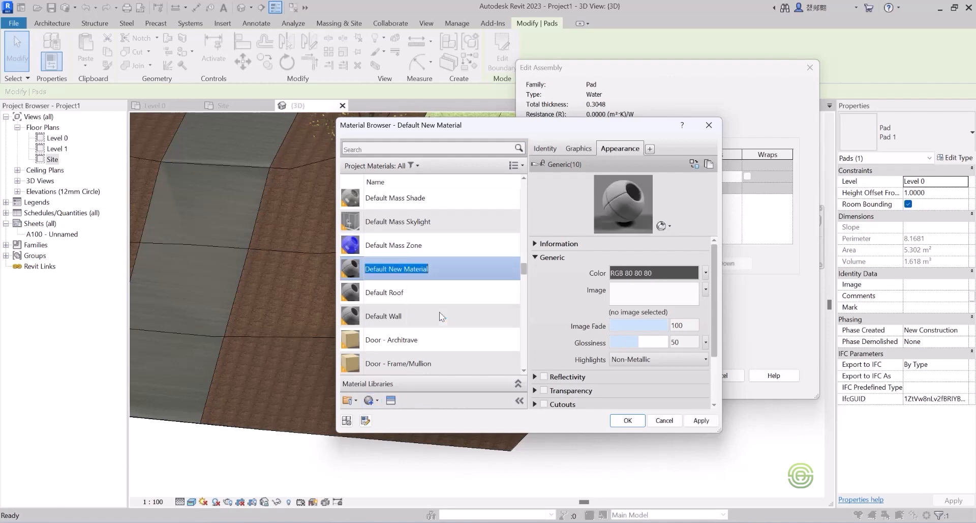
type("Water")
key("Return")
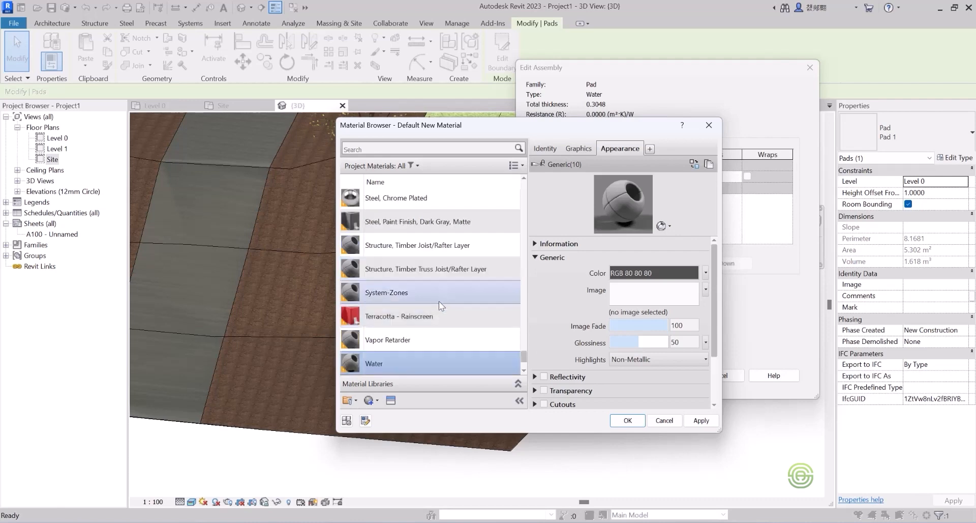
- Search the appearance assets for water and assign the Tropical Blue asset to the Water material
left_click(390, 402)
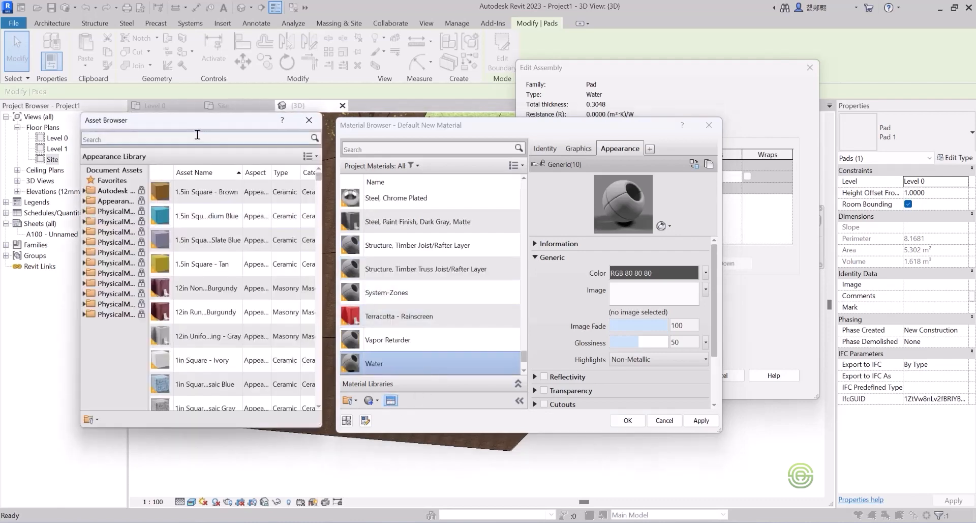
left_click(148, 139)
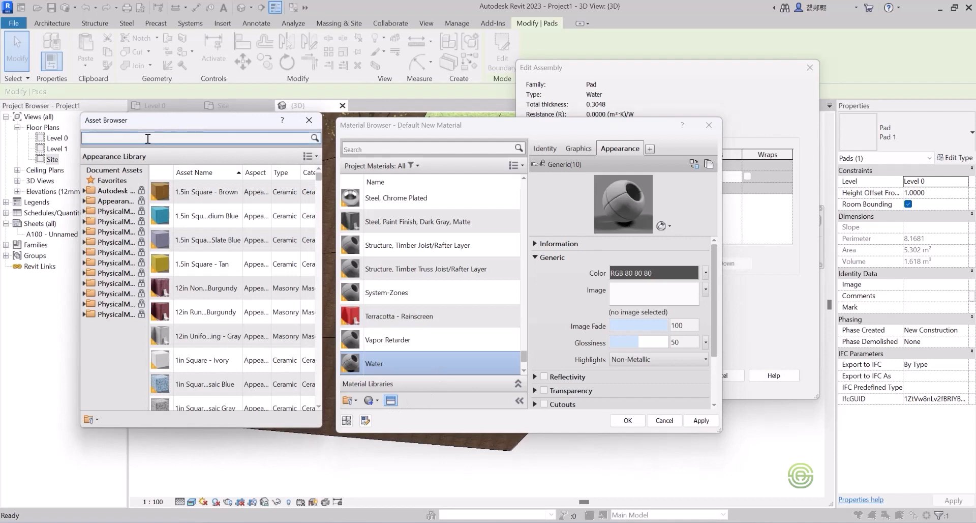
type("water")
key("Return")
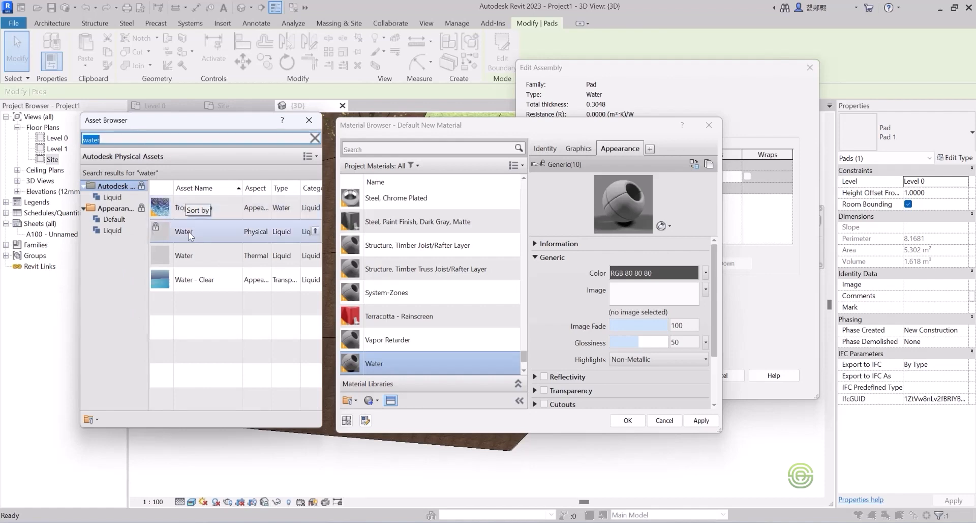
double_click(194, 209)
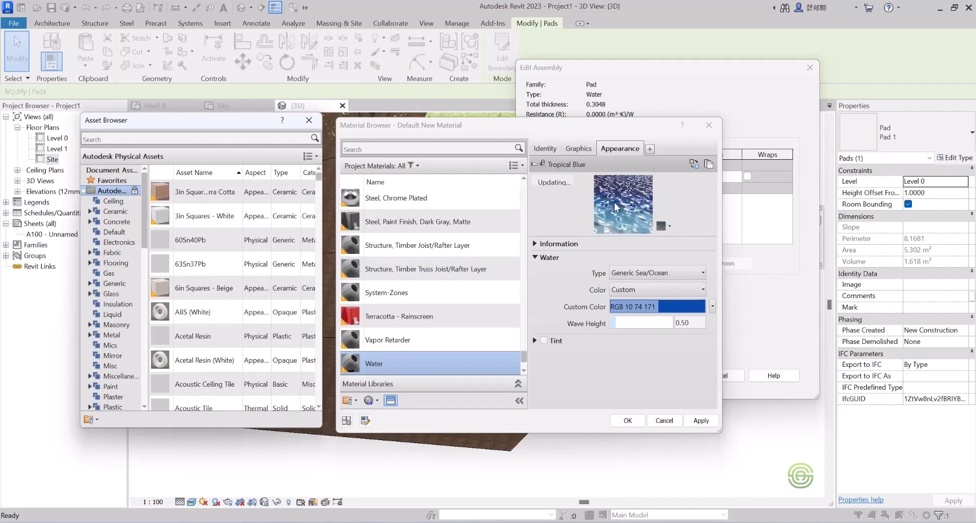
- Make the Water material's shading use its render appearance and apply the material and type changes to the circular pad
left_click(579, 150)
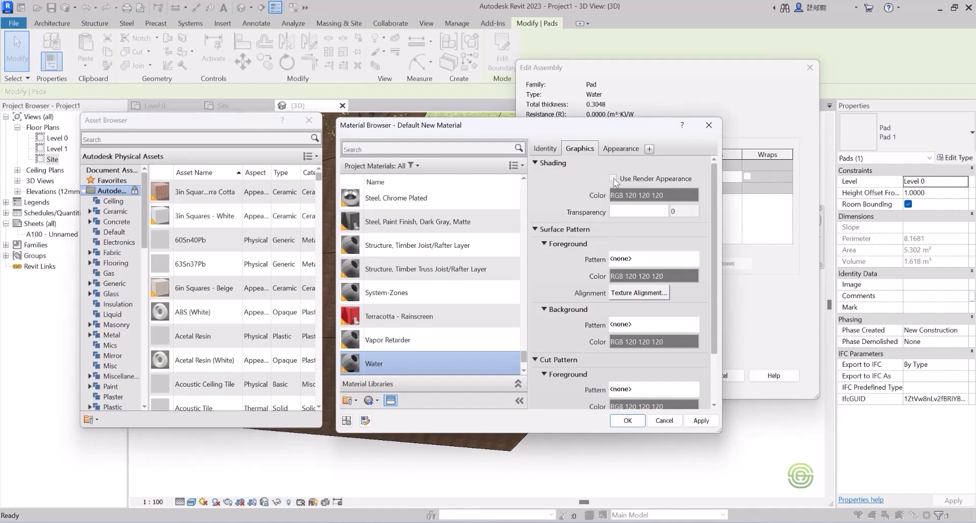
left_click(613, 178)
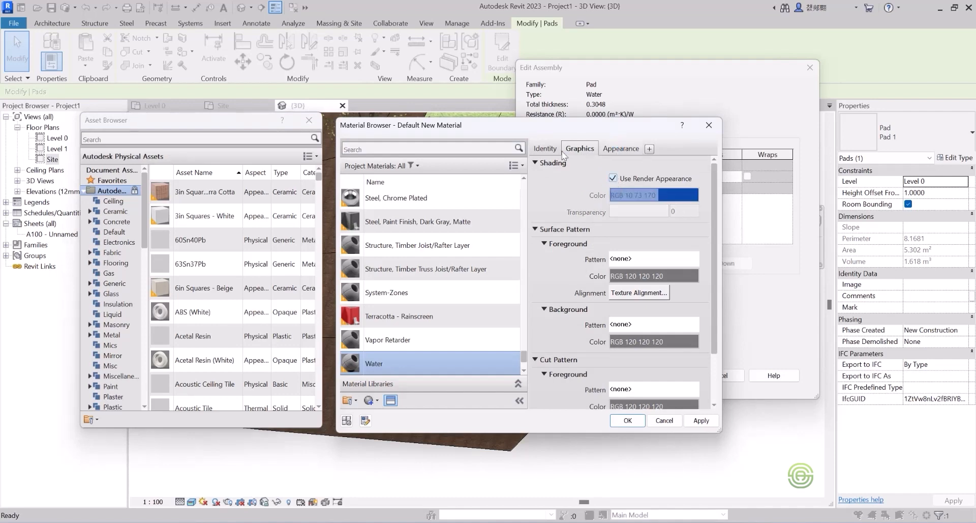
left_click(628, 420)
left_click(671, 378)
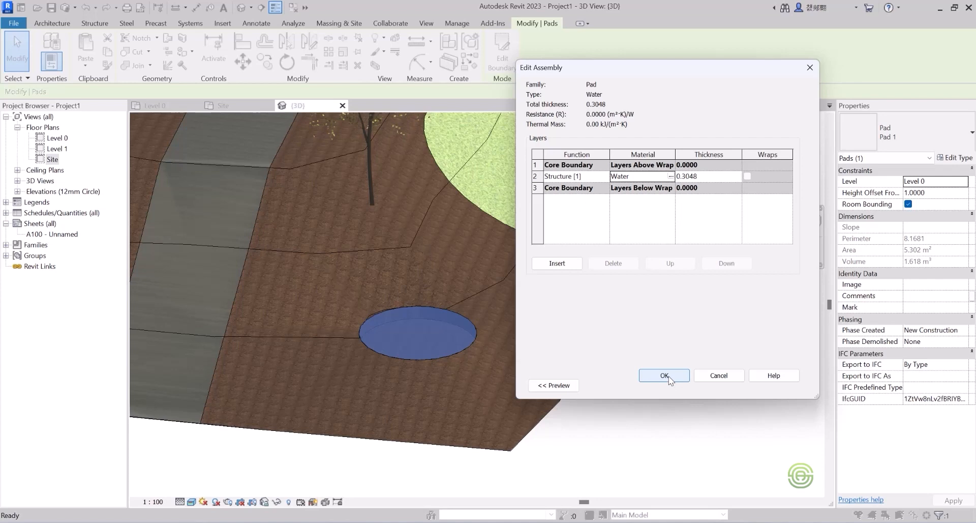
left_click(670, 377)
left_click(673, 385)
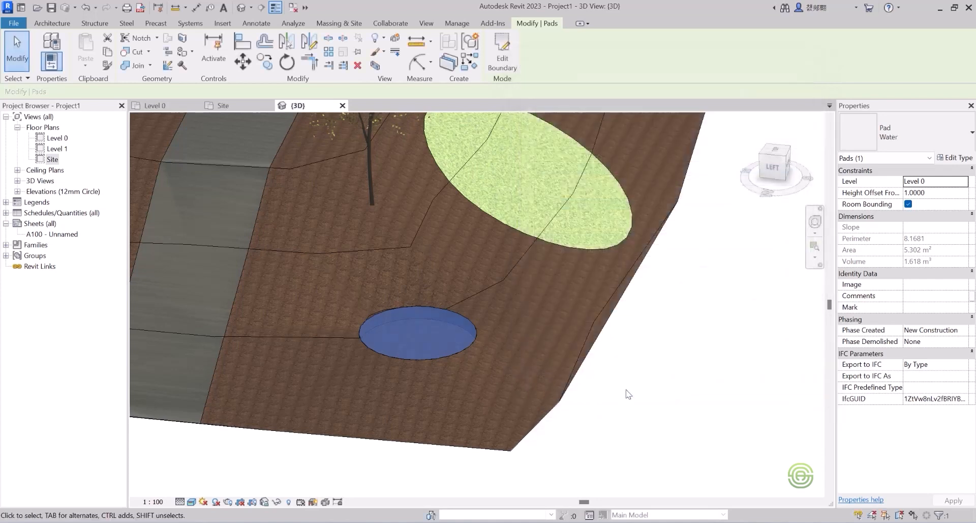
left_click(629, 394)
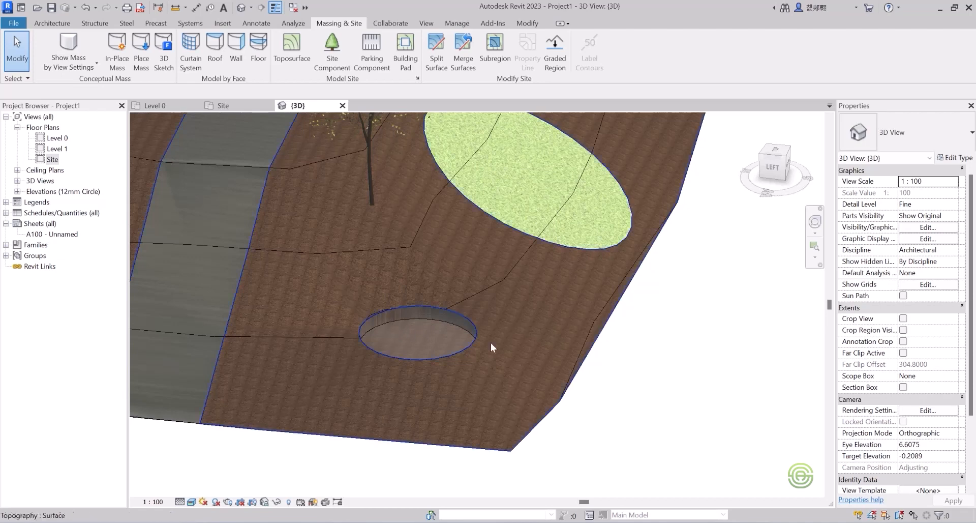
- Compare the circular pad in the Shaded and Realistic visual styles and examine the whole site in 3D
left_click(191, 502)
left_click(214, 466)
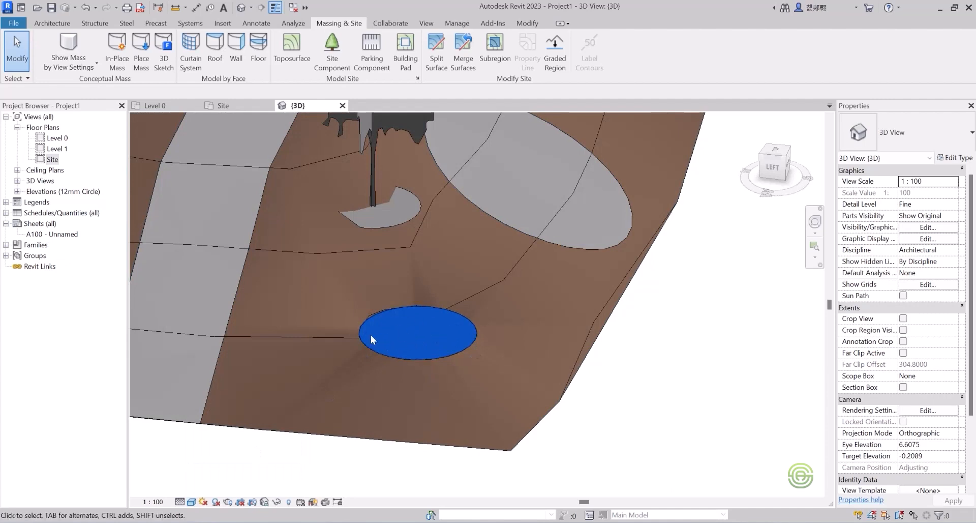
left_click(192, 502)
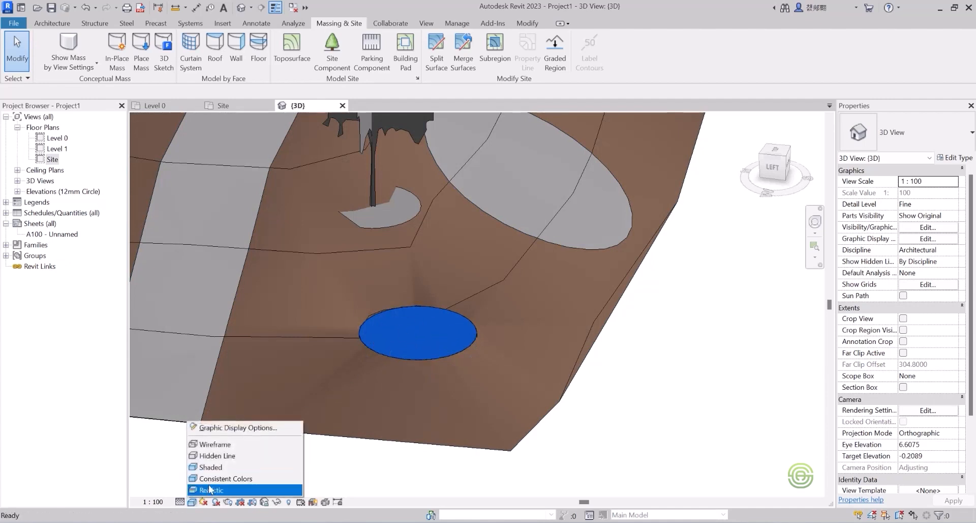
left_click(214, 488)
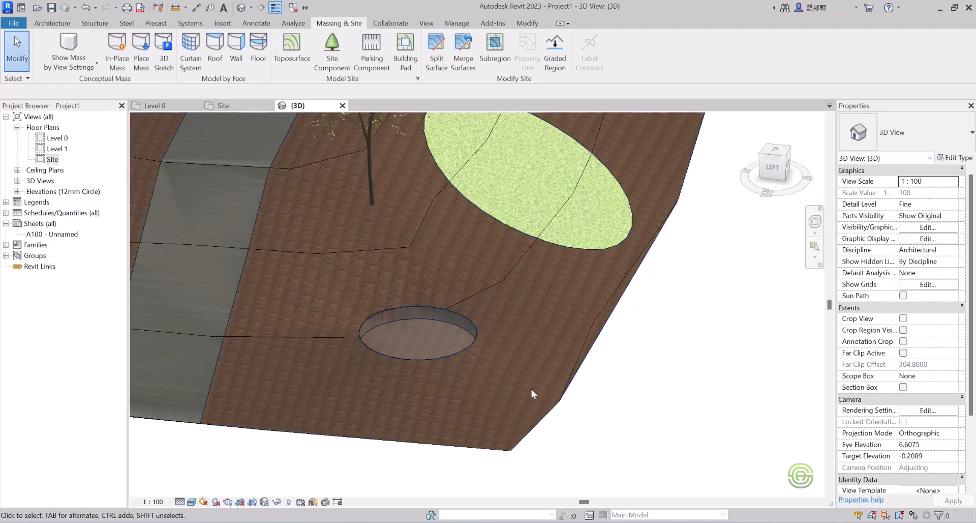
scroll(523, 361, "down", 2)
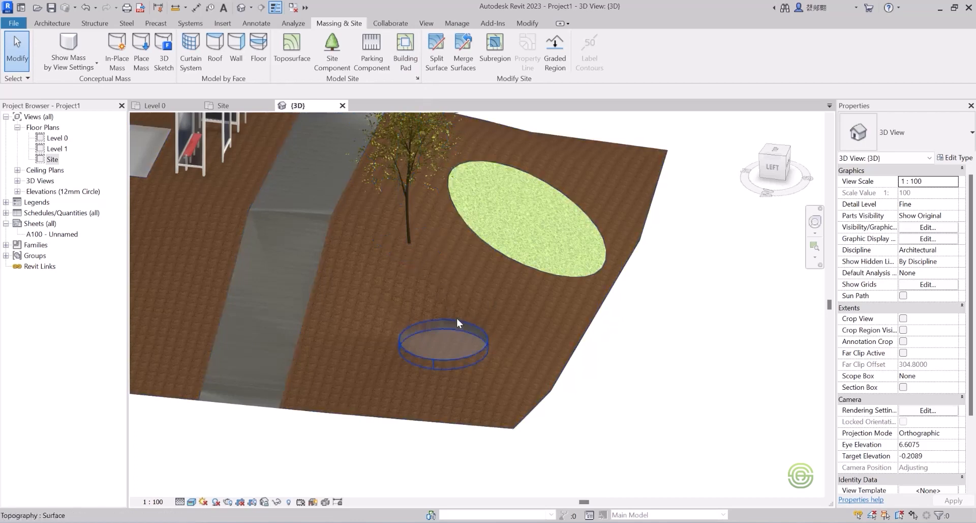
scroll(446, 303, "down", 3)
middle_click_drag(444, 303, 378, 351, "shift")
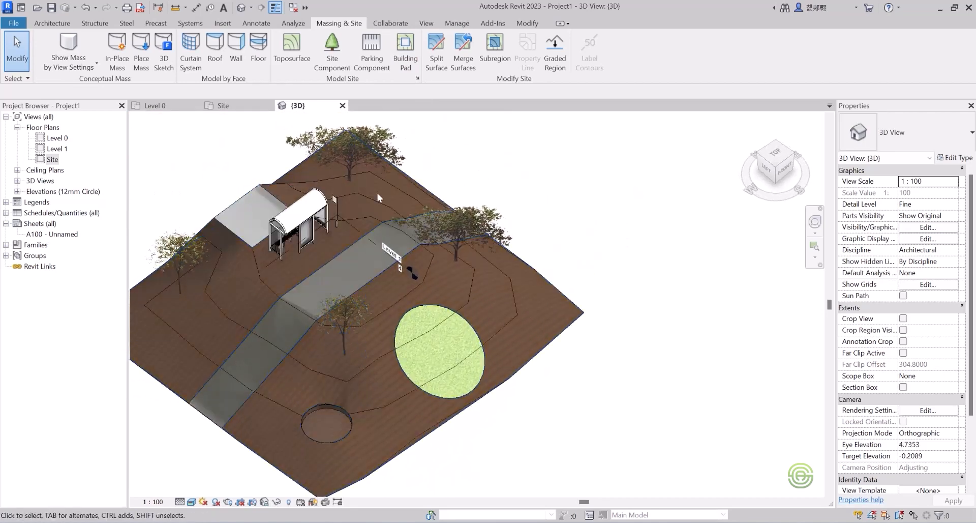
scroll(377, 195, "down", 3)
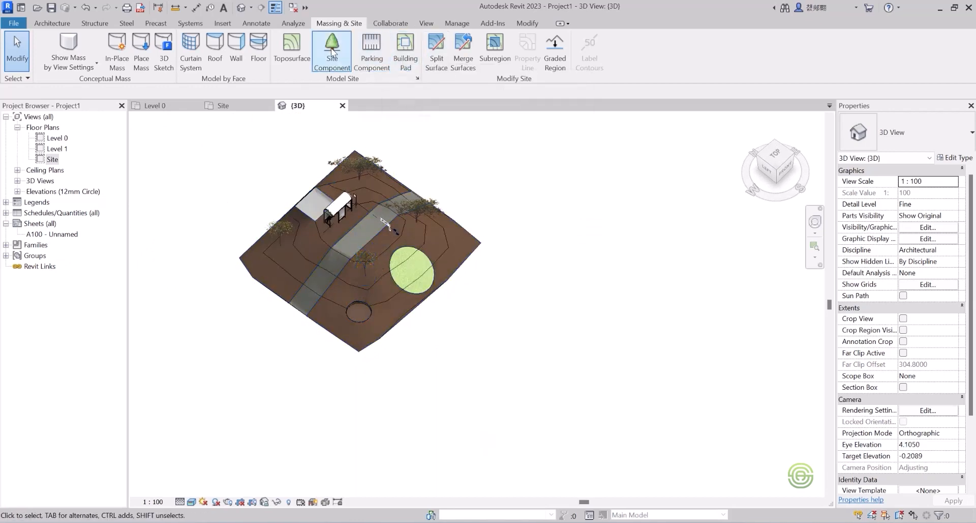
- In the Site plan, create a separate toposurface to the right of the existing site from six points at 0 m absolute elevation
left_click(292, 45)
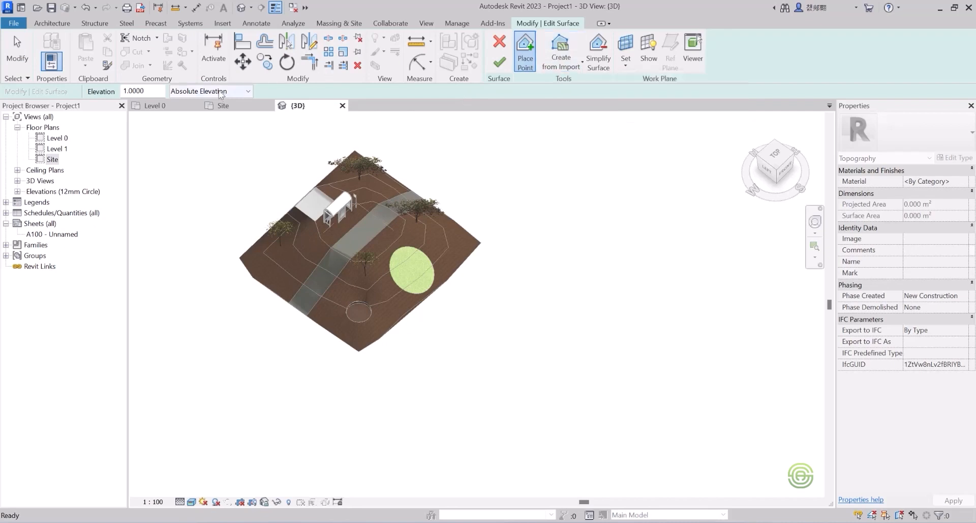
left_click_drag(148, 91, 120, 91)
type("0")
key("Return")
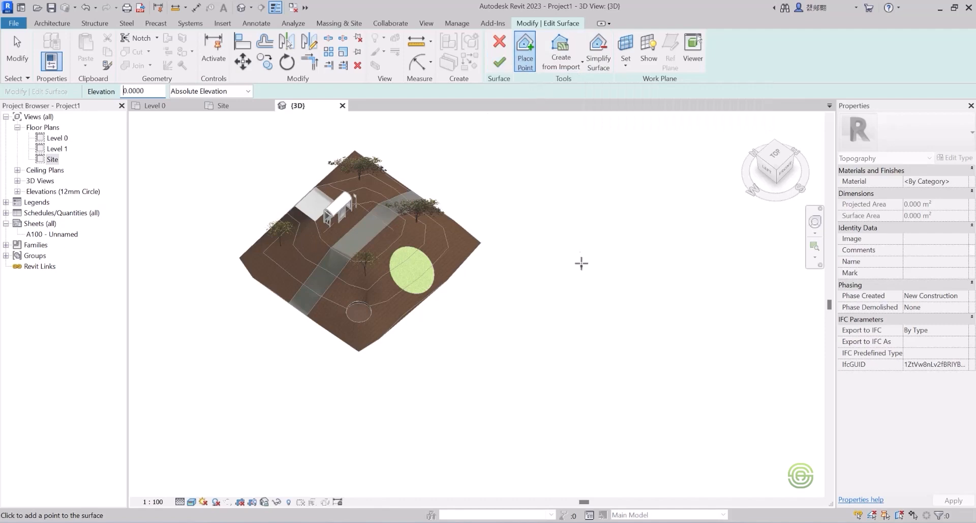
left_click(226, 105)
scroll(416, 270, "down", 10)
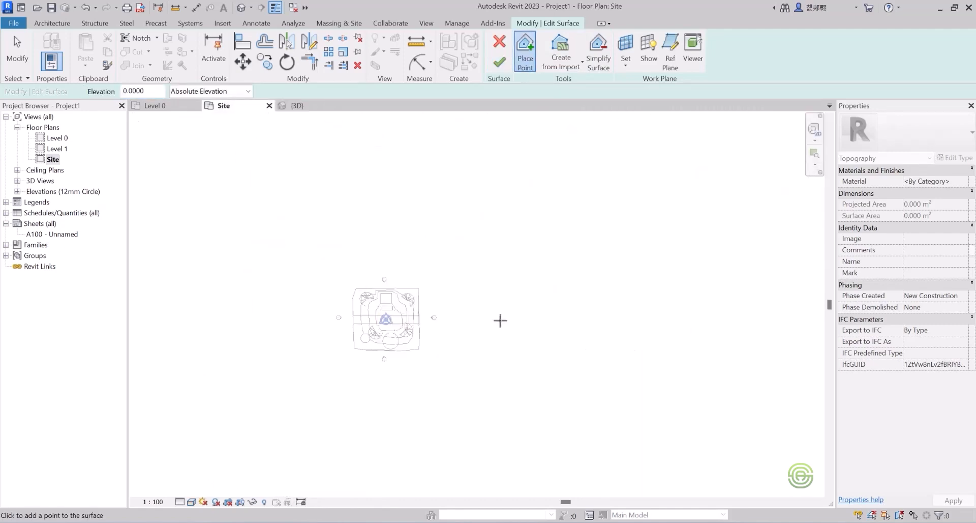
scroll(501, 319, "up", 3)
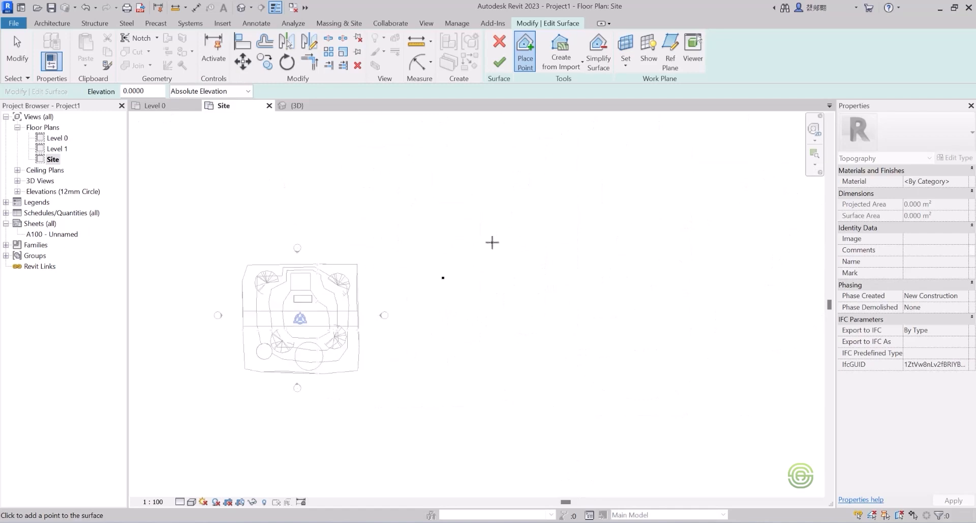
left_click(485, 267)
left_click(546, 274)
left_click(564, 341)
left_click(494, 363)
left_click(434, 352)
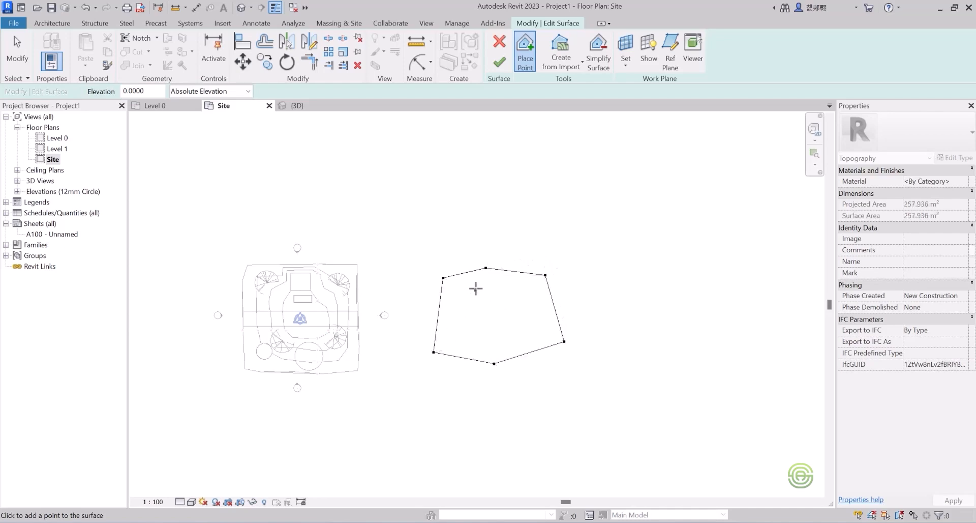
left_click(500, 63)
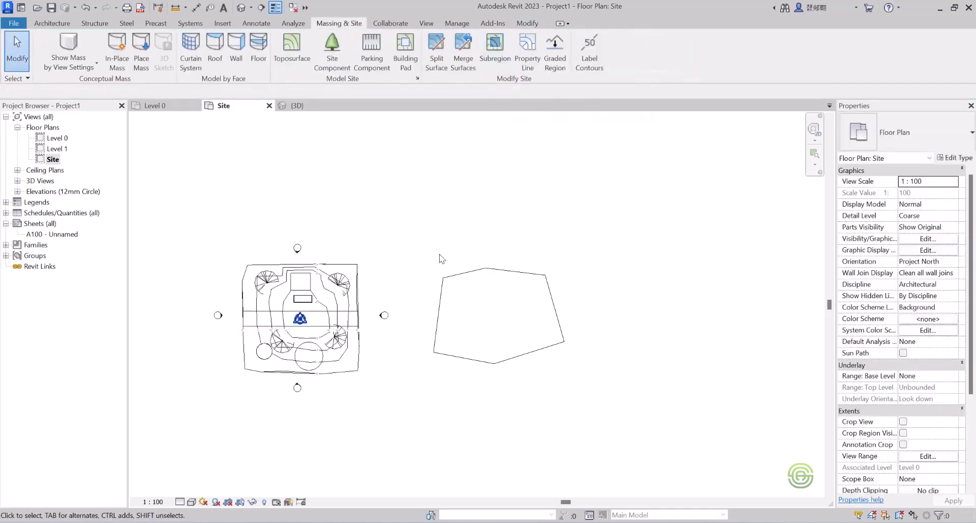
- Place a Parking_Standard_Bays component of type 6_Bays near the upper edge of the new toposurface
left_click(372, 51)
scroll(476, 312, "up", 4)
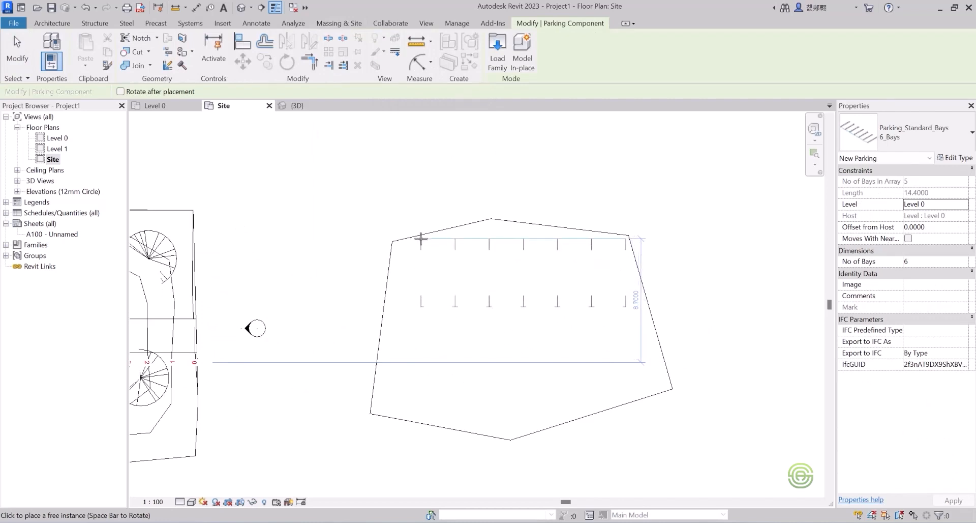
left_click(421, 238)
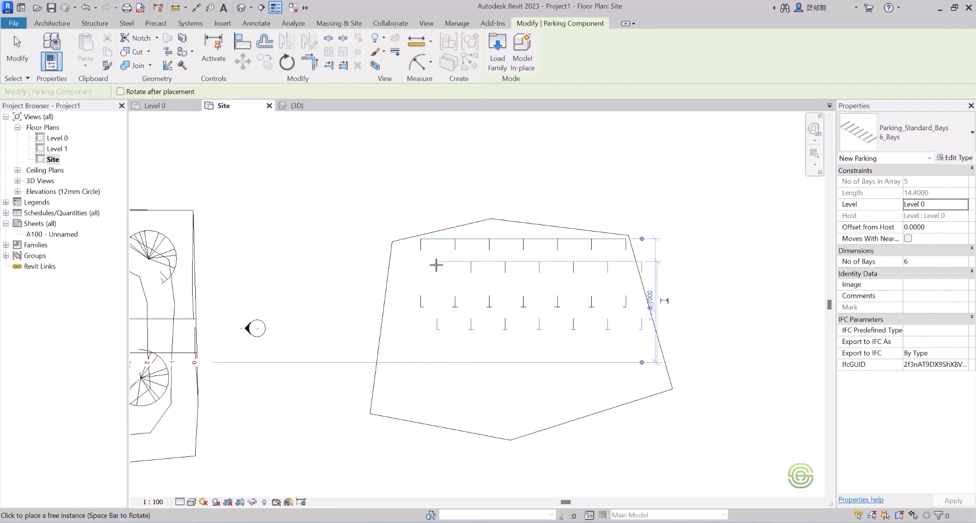
- End parking placement and examine the new toposurface with its parking bays, along with the whole site, in 3D
scroll(432, 263, "down", 2)
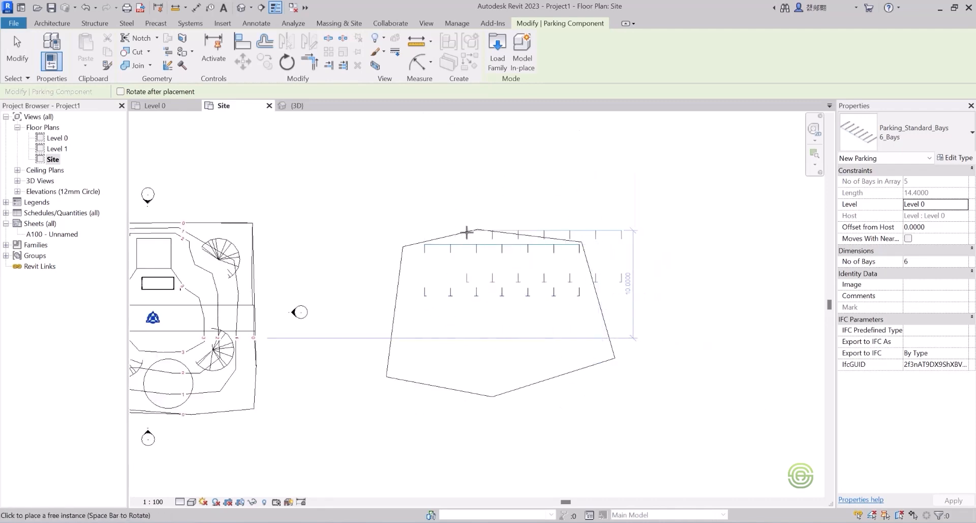
key("Escape")
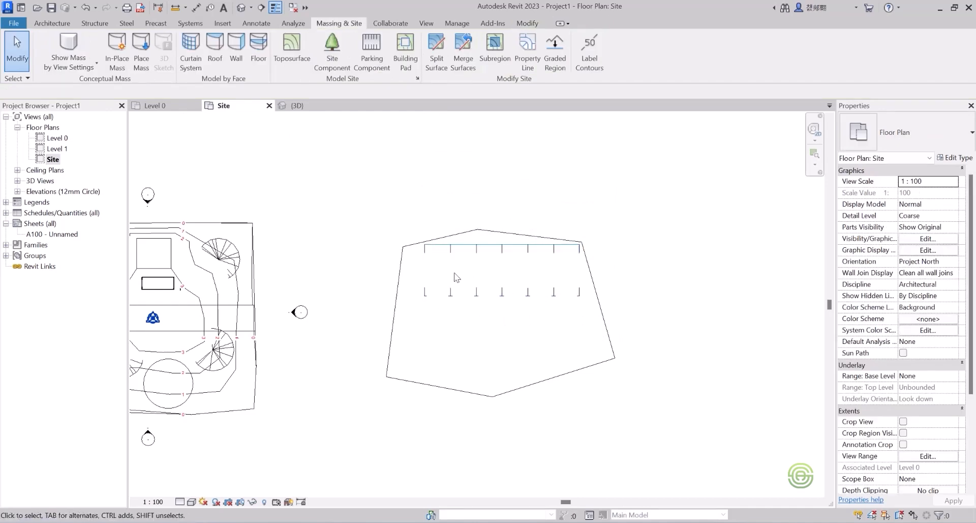
left_click(298, 106)
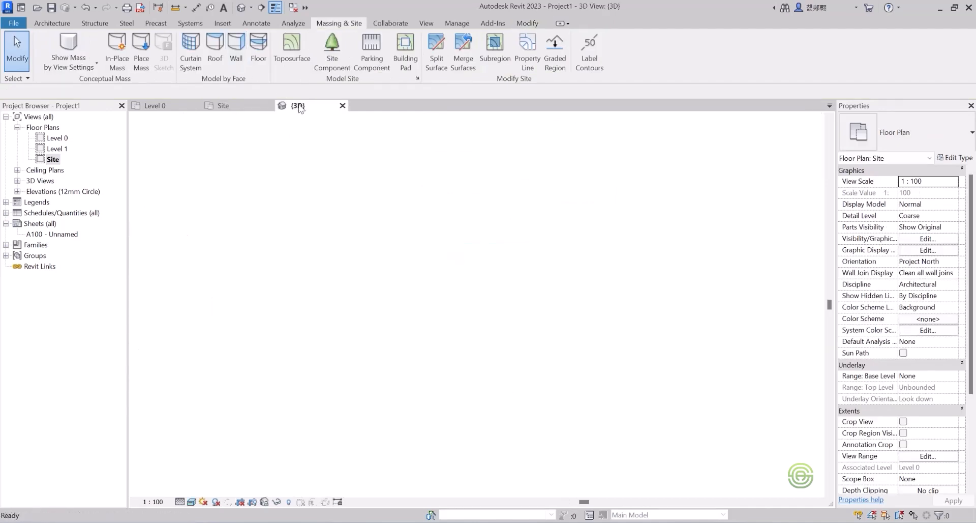
scroll(430, 302, "down", 2)
scroll(520, 156, "up", 2)
scroll(521, 153, "up", 3)
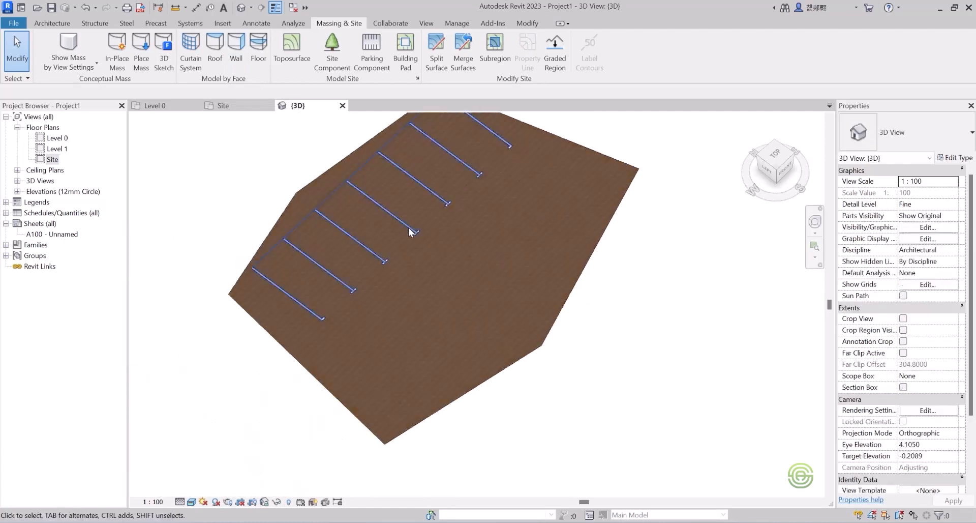
scroll(351, 305, "up", 1)
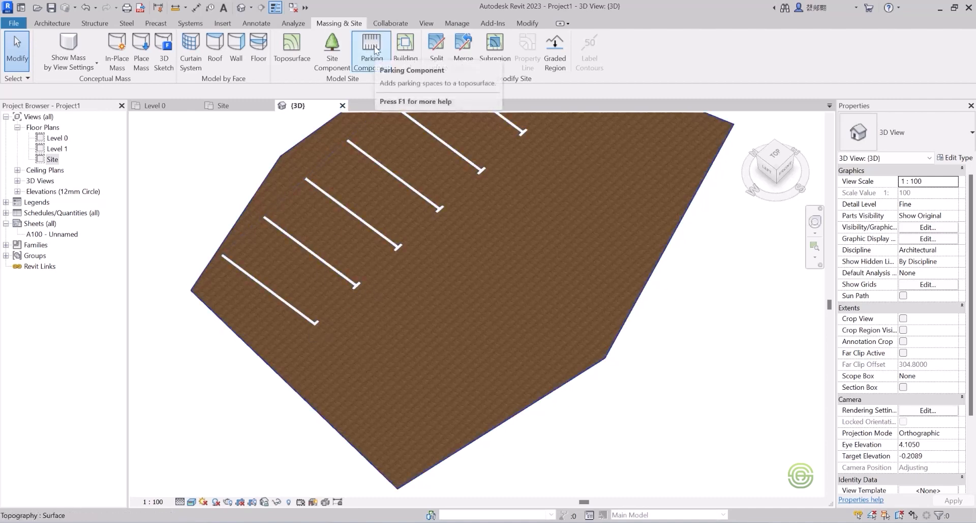
scroll(406, 403, "down", 2)
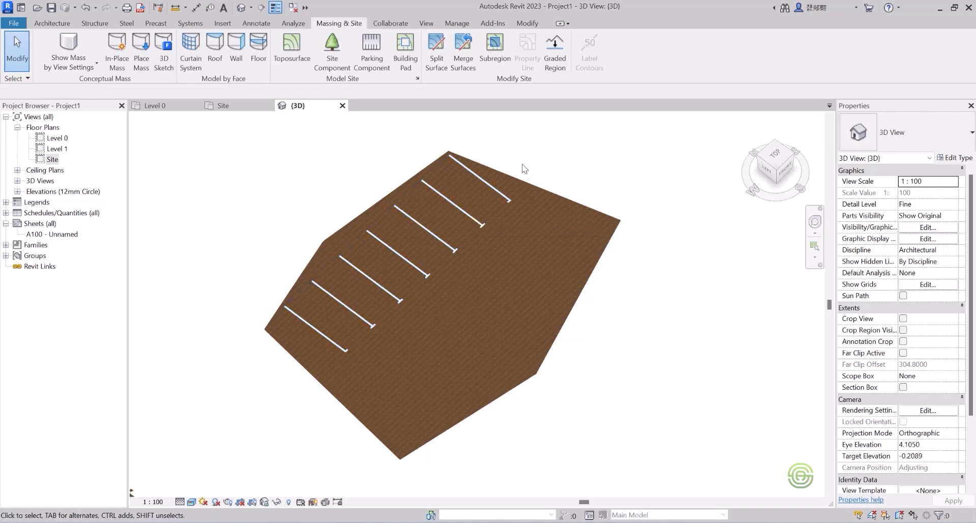
scroll(452, 380, "down", 5)
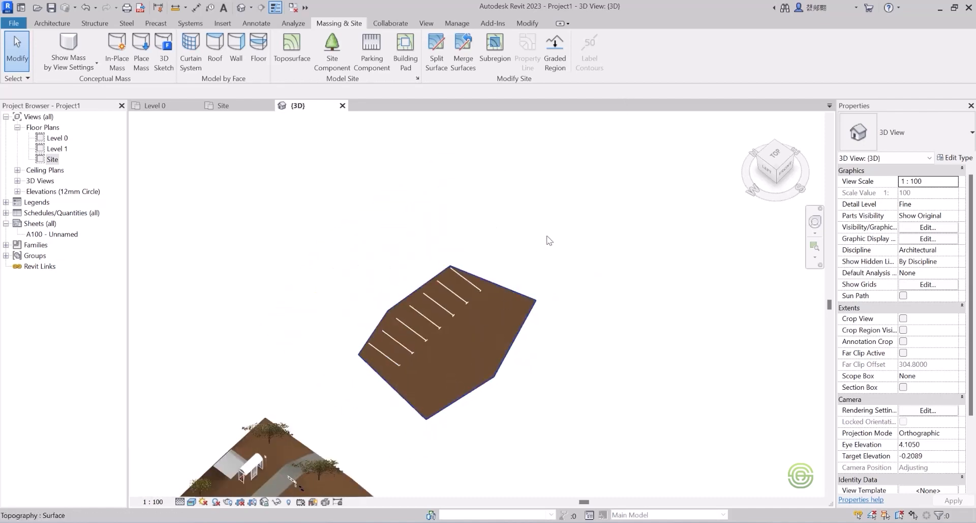
scroll(432, 331, "up", 3)
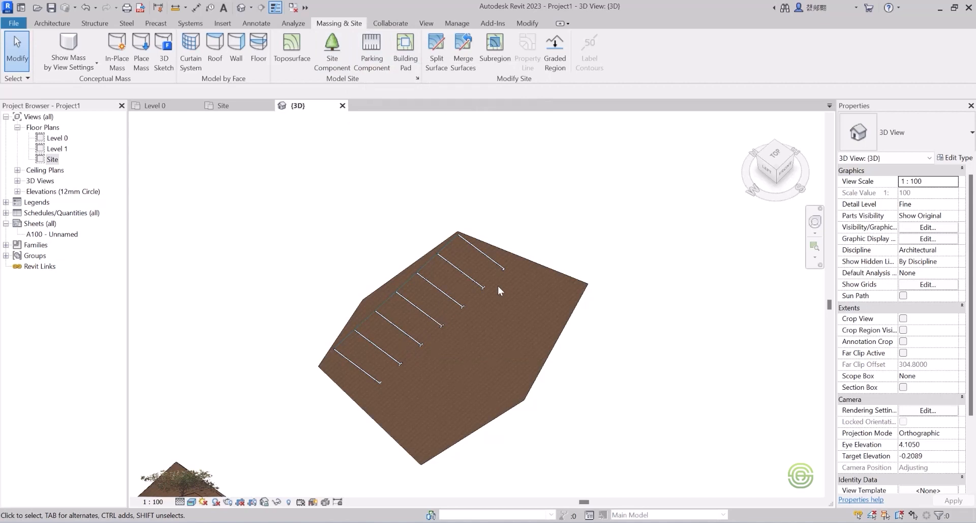
scroll(499, 285, "down", 5)
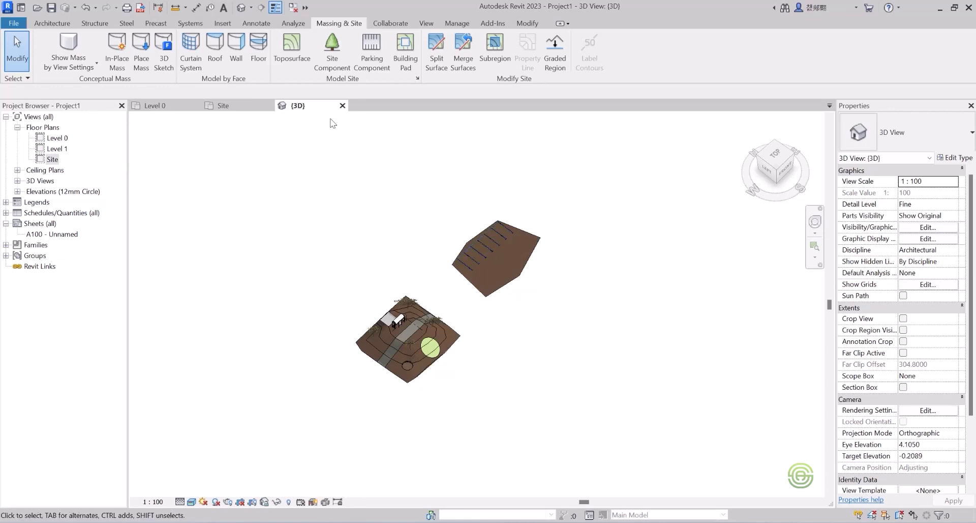
- Close the 3D, Site and Level 0 views and close Project1 without saving
left_click(342, 105)
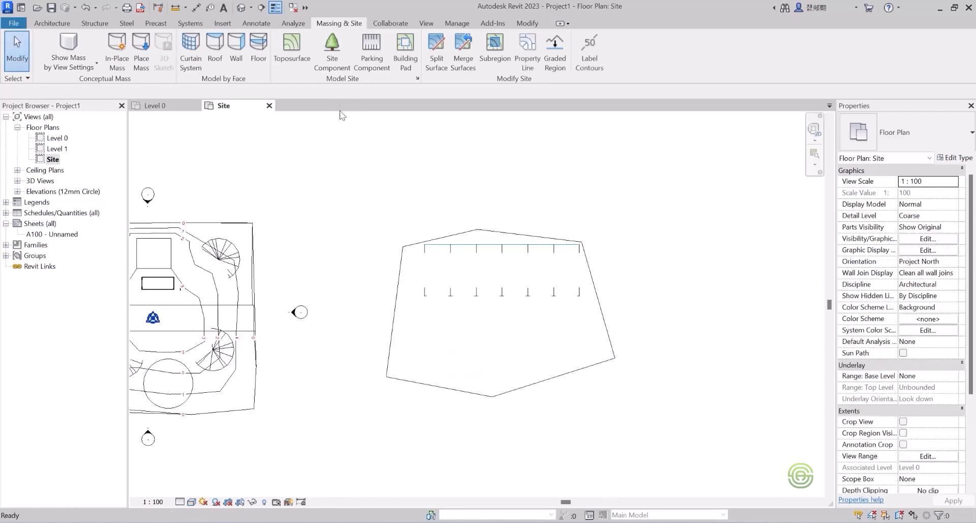
left_click(270, 106)
left_click(196, 105)
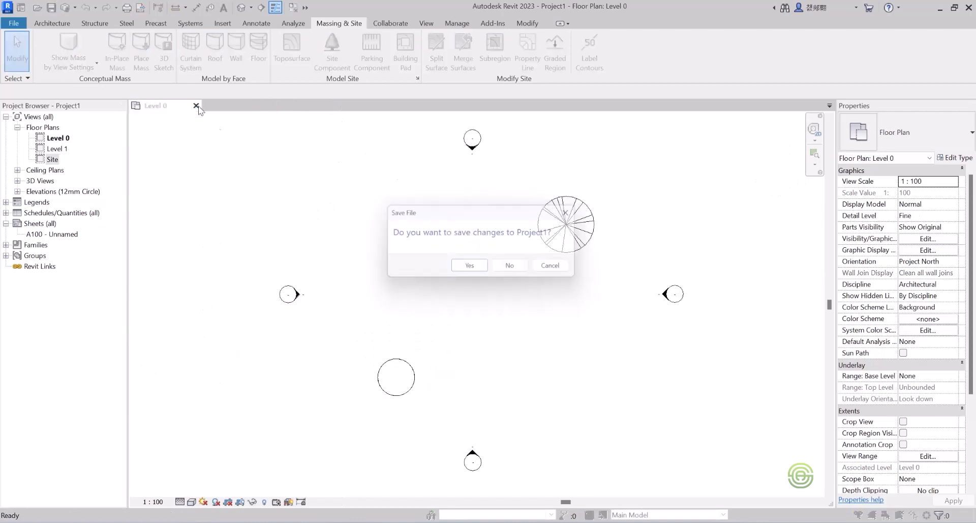
left_click(510, 328)
- Open the recent project Class 12 and show the house in the default 3D view
mouse_move(274, 216)
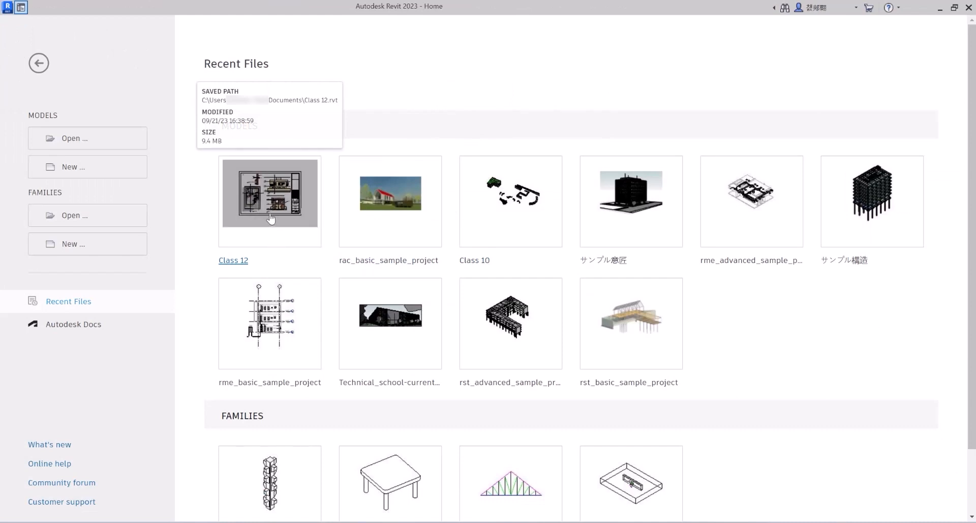
left_click(271, 215)
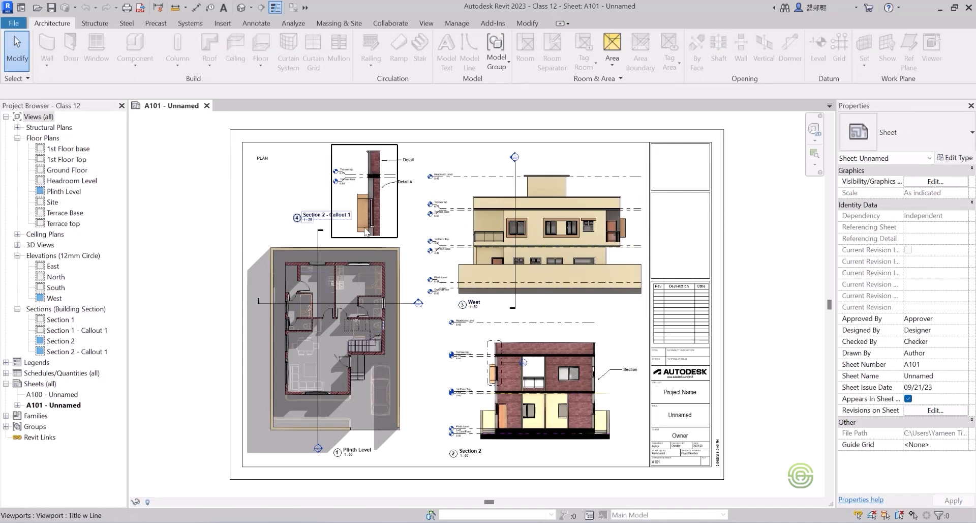
left_click(241, 7)
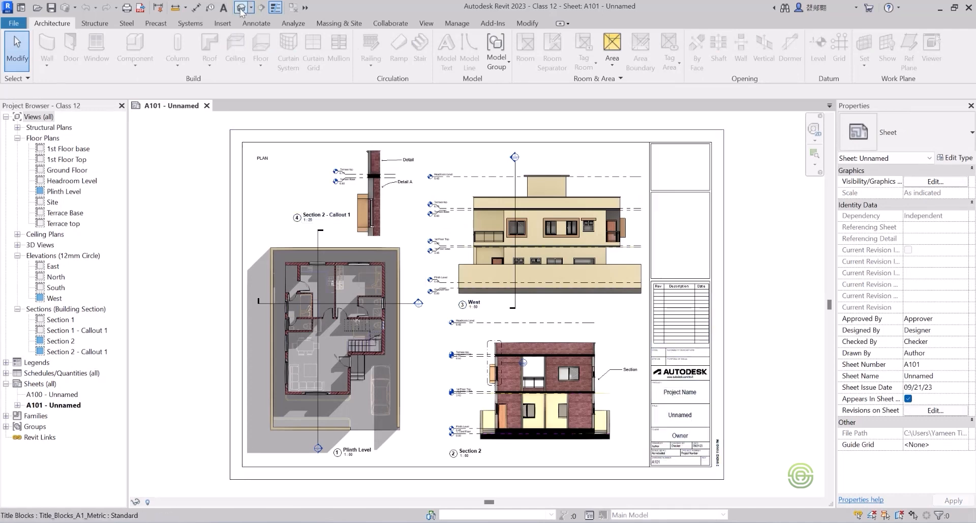
scroll(301, 256, "down", 2)
scroll(303, 259, "up", 1)
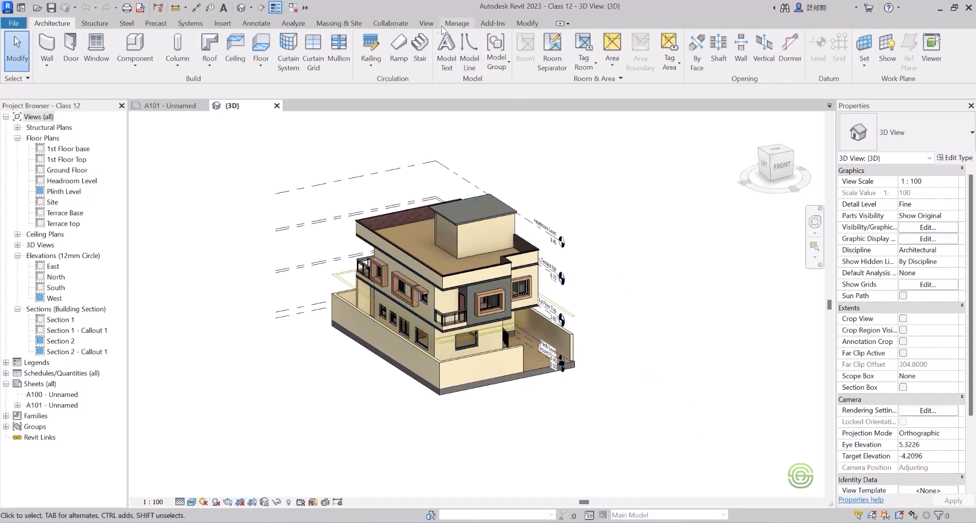
- Create a new building component schedule for the Doors category, named Door Schedule, with the New Construction phase
left_click(427, 24)
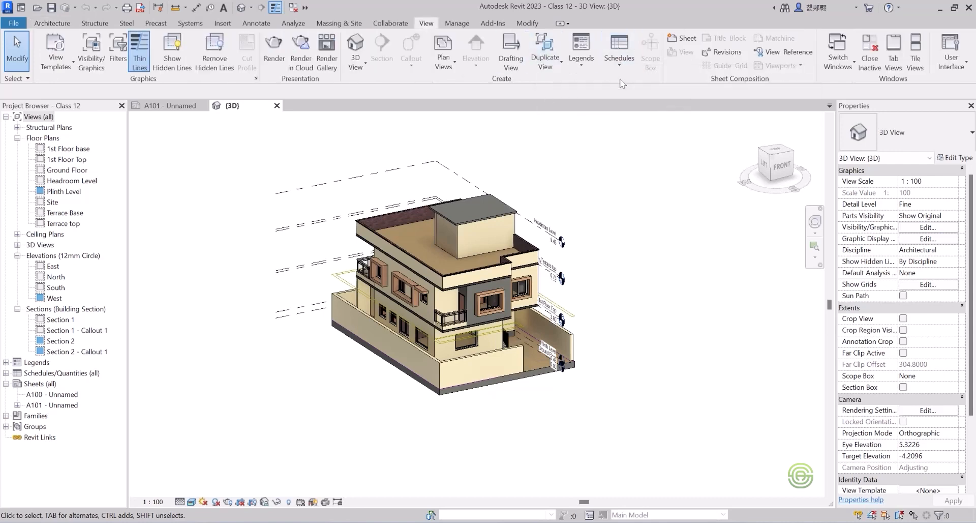
left_click(617, 63)
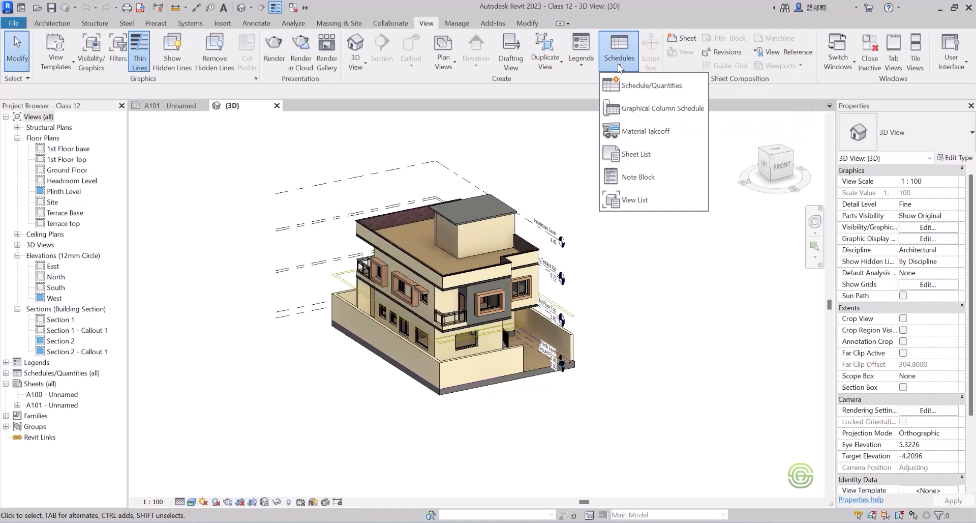
left_click(645, 87)
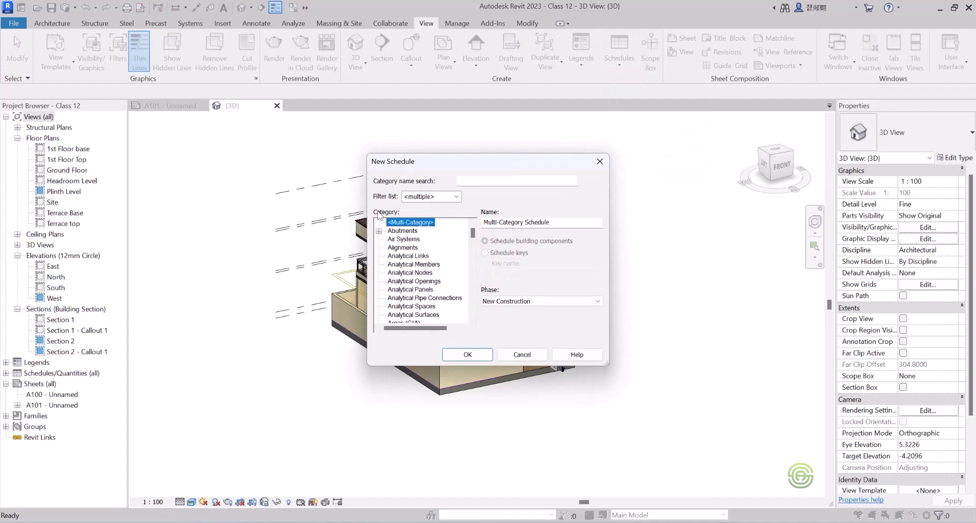
left_click_drag(473, 239, 474, 261)
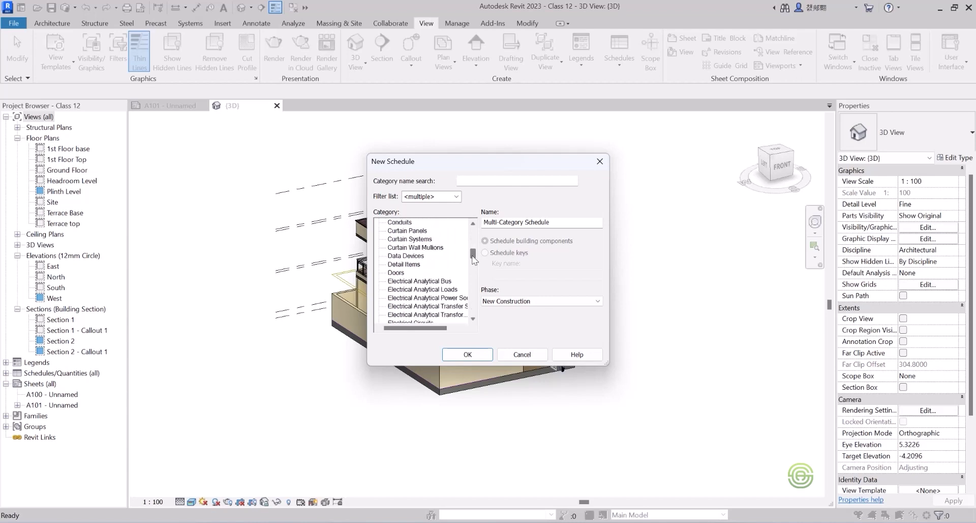
left_click(396, 274)
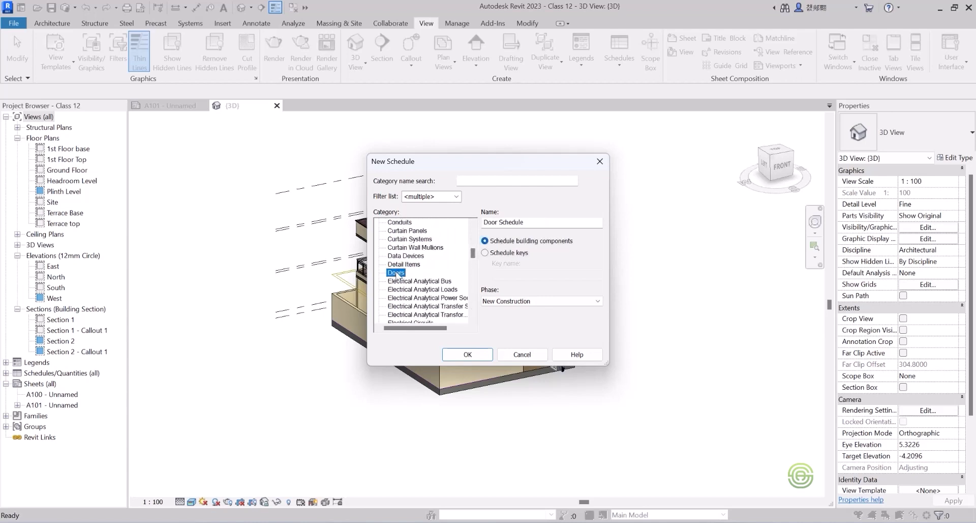
left_click(476, 356)
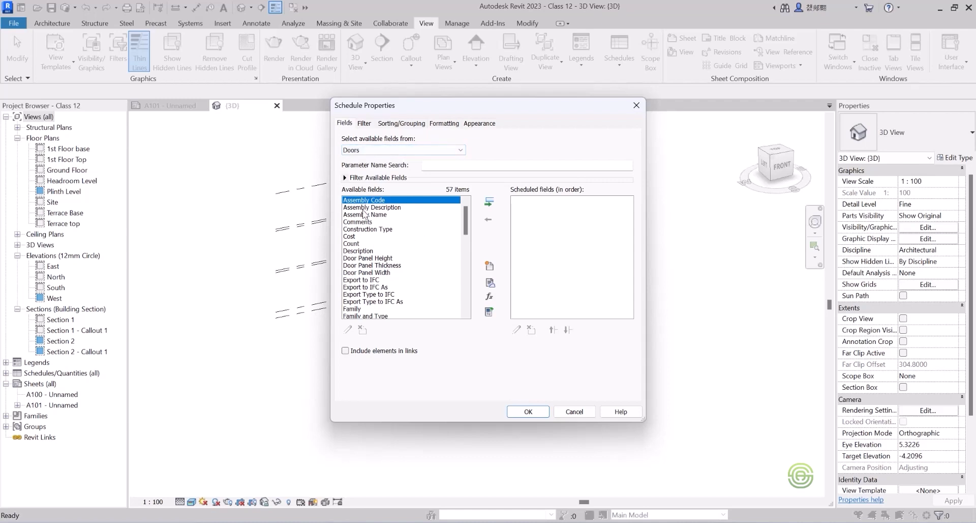
- Add Family and Type as the first scheduled field of the door schedule
mouse_move(468, 218)
left_mouse_down()
mouse_move(471, 295)
mouse_move(471, 222)
mouse_move(470, 235)
left_mouse_up()
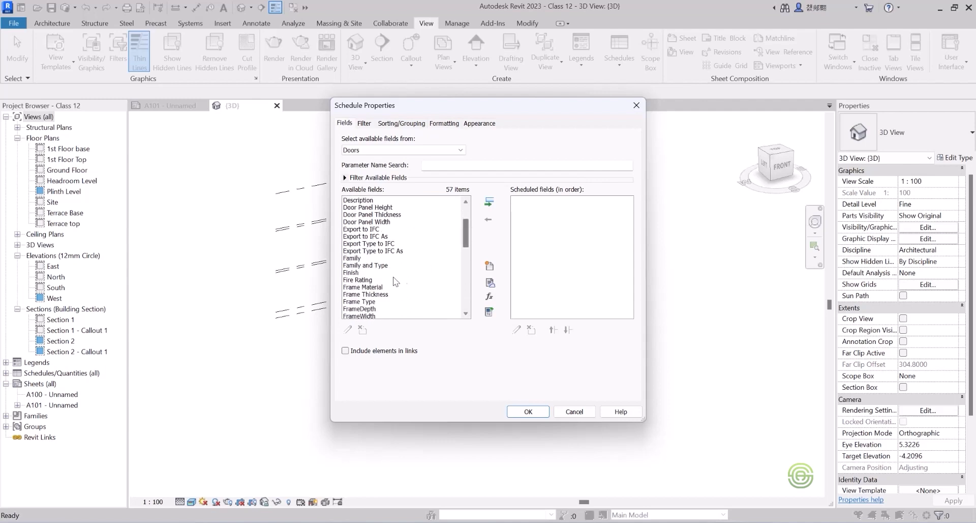
left_click(387, 265)
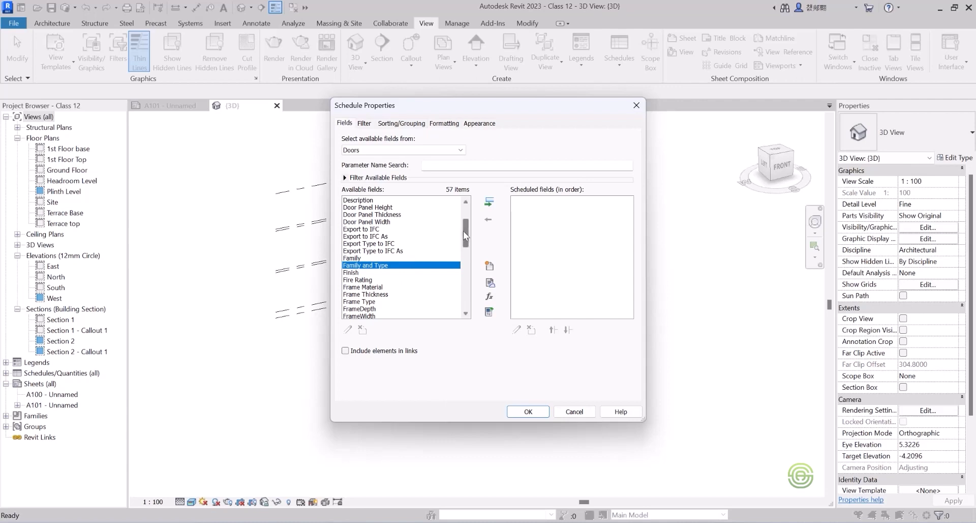
left_click_drag(465, 227, 465, 238)
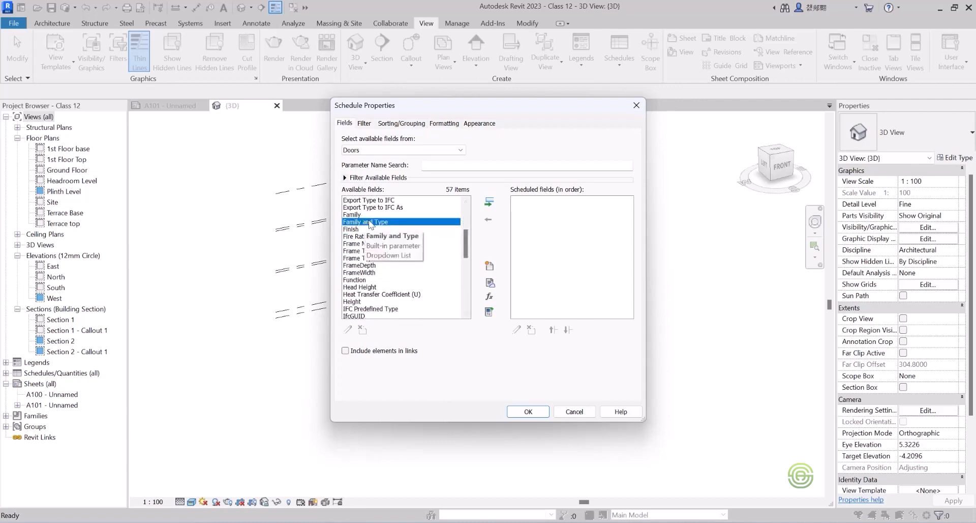
left_click(488, 202)
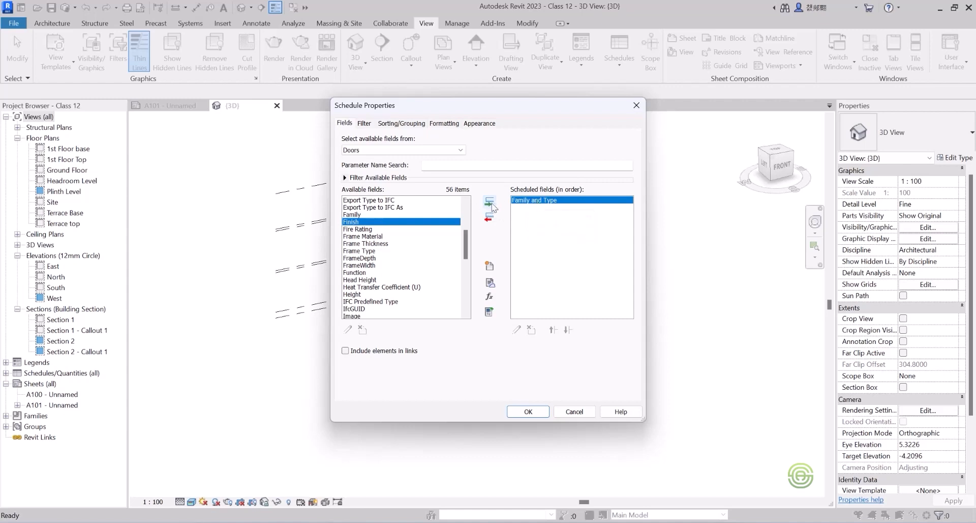
- Try adding the Fire Rating field to the door schedule, and remove it from the scheduled fields again
left_click(364, 229)
left_click(489, 204)
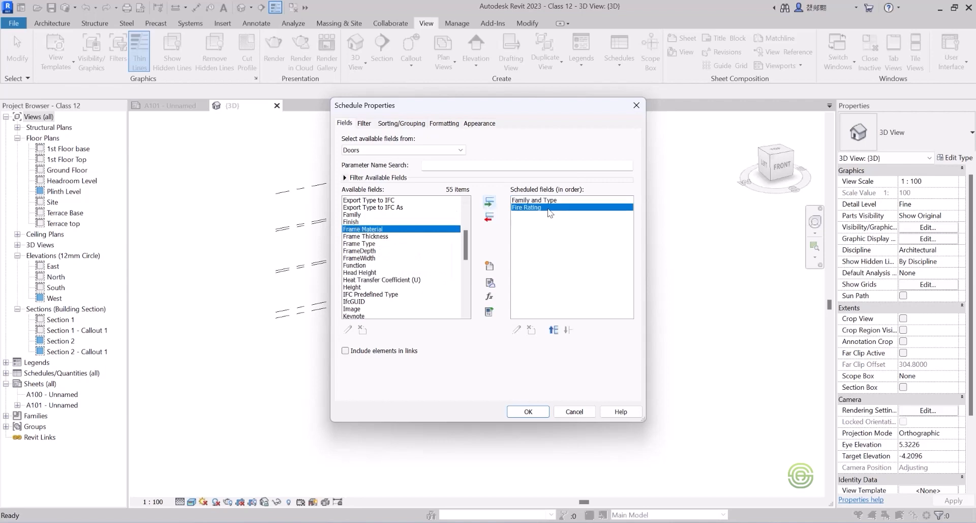
left_click(494, 218)
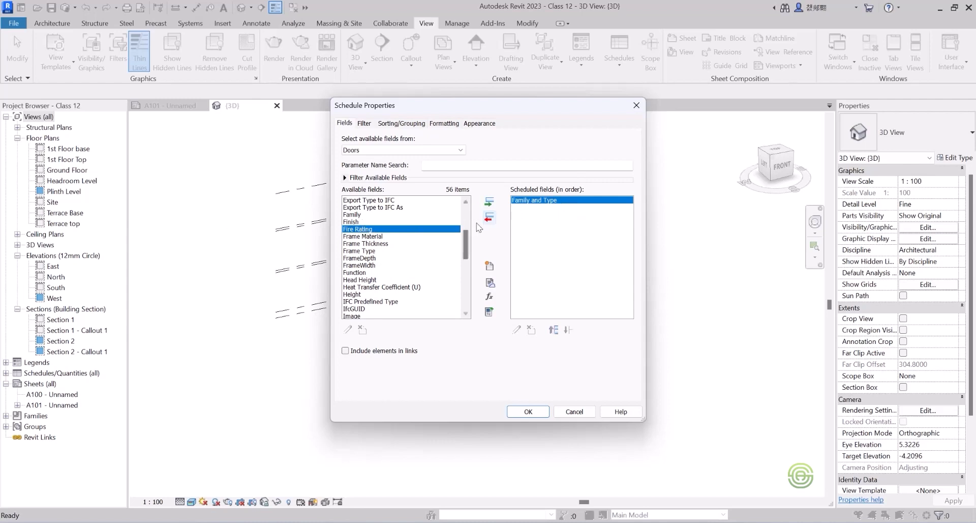
- Add the Count and Height fields to the door schedule after Family and Type
scroll(467, 234, "up", 3)
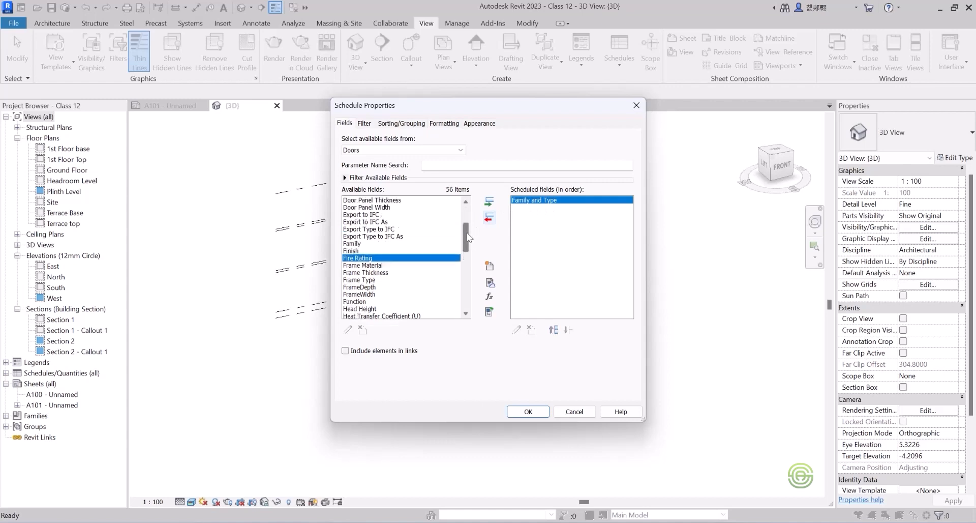
scroll(466, 225, "up", 2)
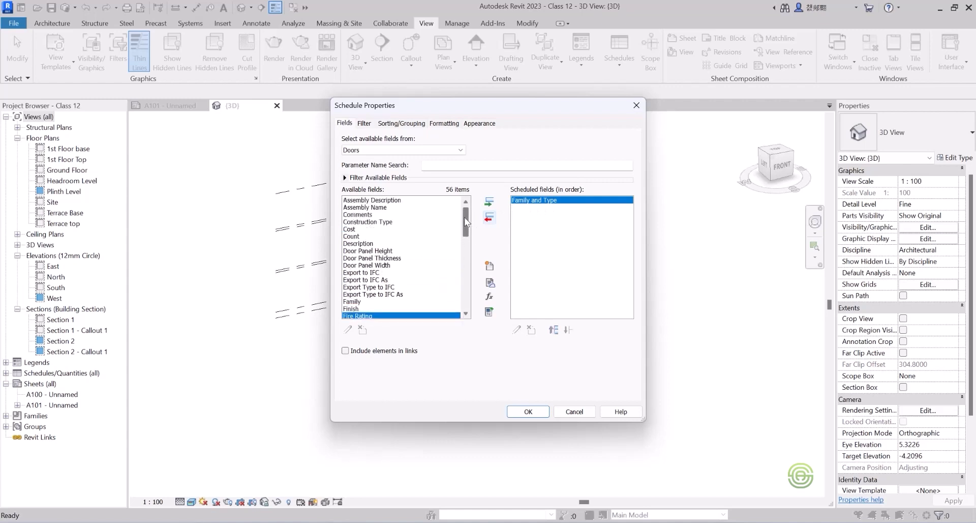
left_click(350, 236)
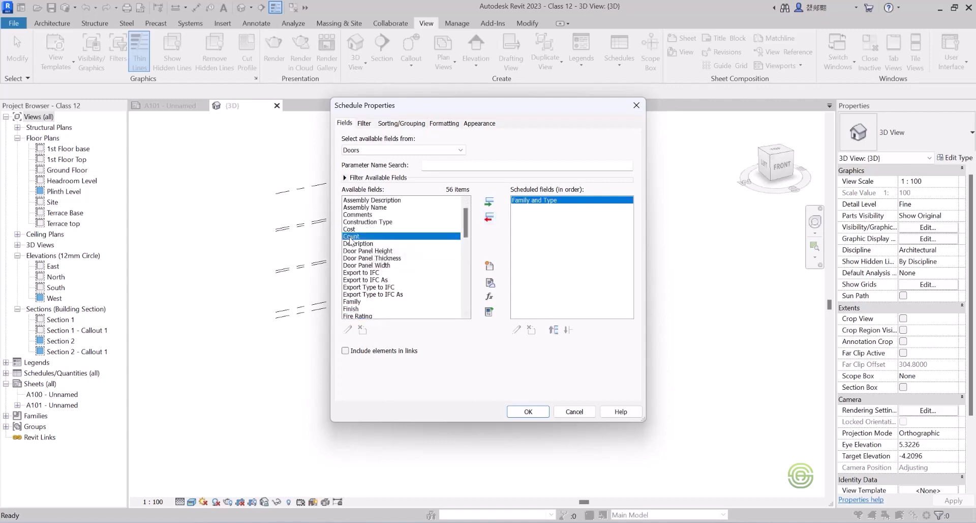
left_click(490, 202)
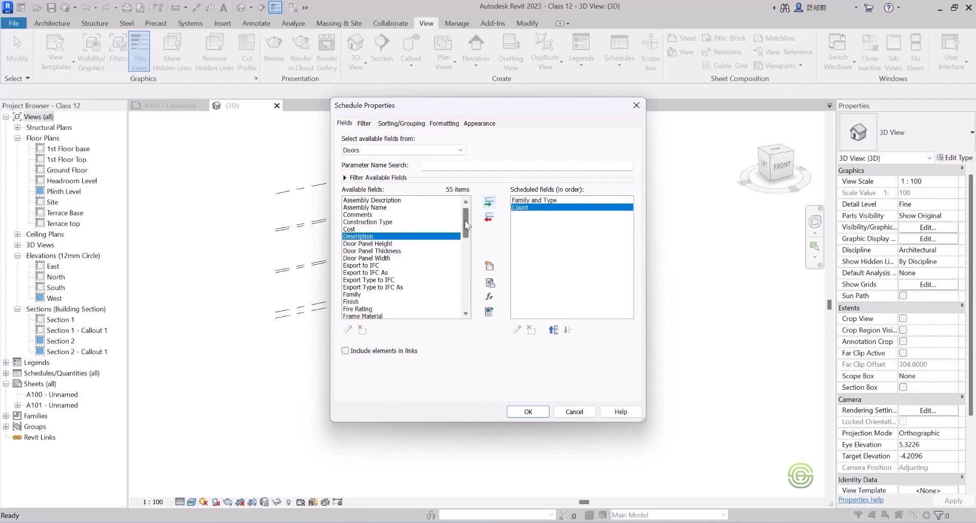
left_click_drag(465, 221, 465, 252)
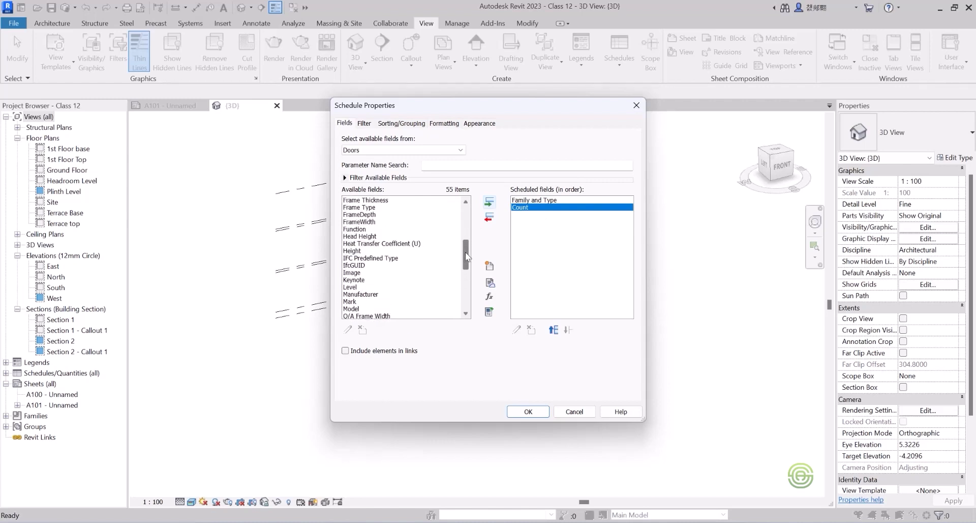
left_click(358, 251)
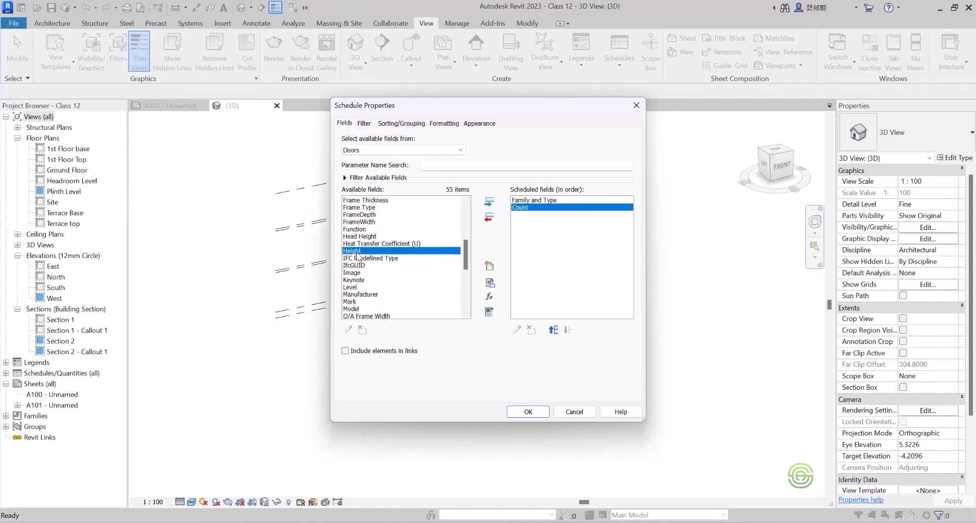
left_click(490, 204)
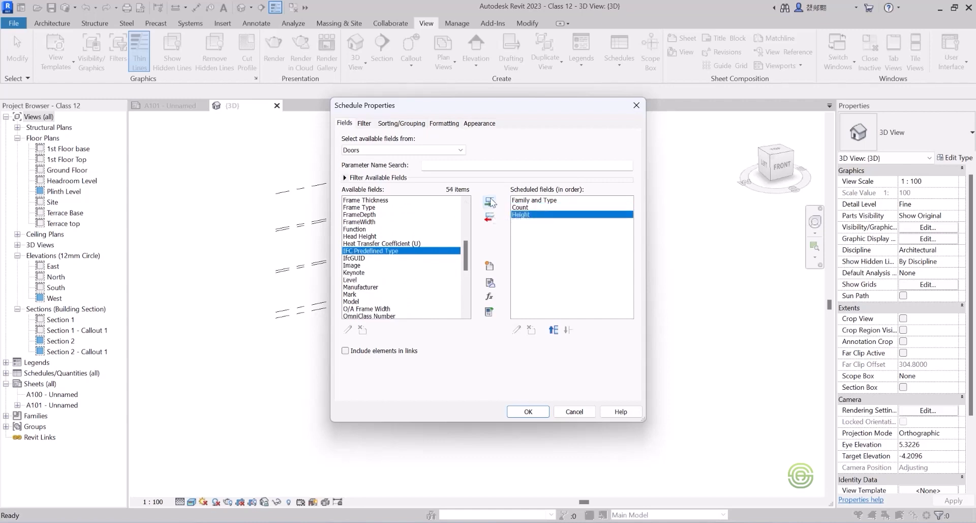
- Add the Width and Cost fields to the door schedule after Height
left_click_drag(468, 257, 466, 300)
left_click(386, 309)
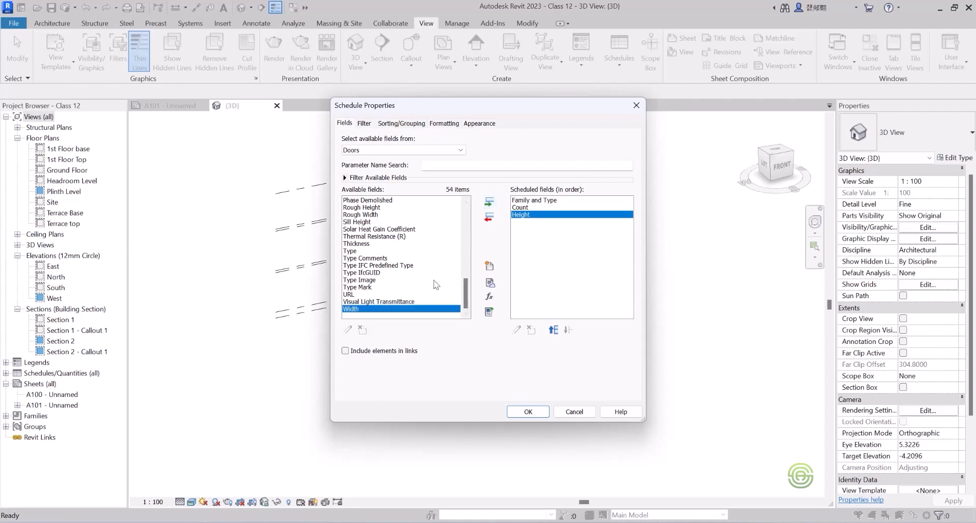
left_click(489, 204)
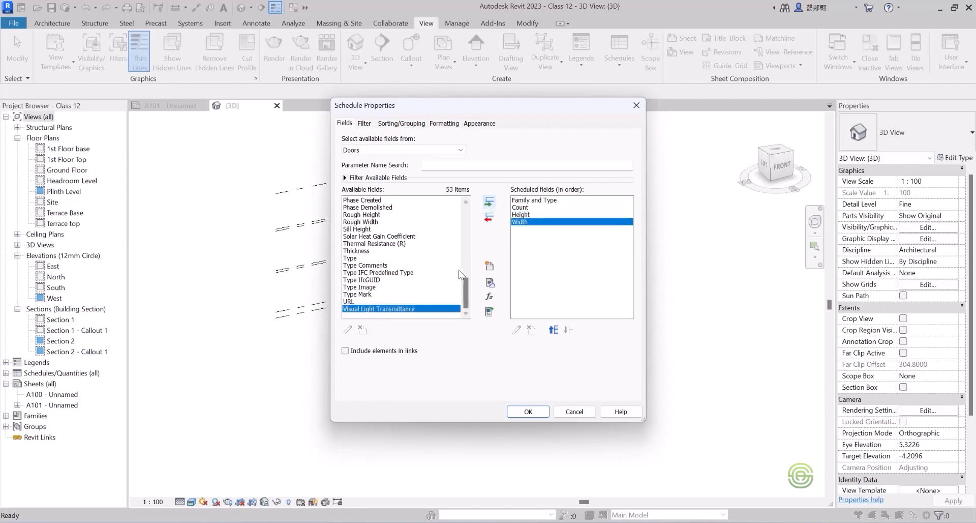
left_click_drag(468, 282, 466, 201)
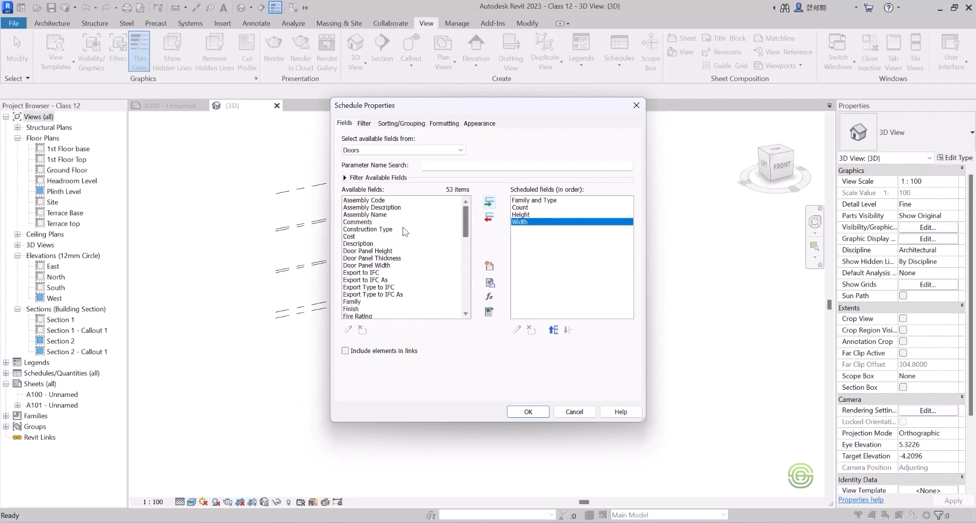
left_click(355, 236)
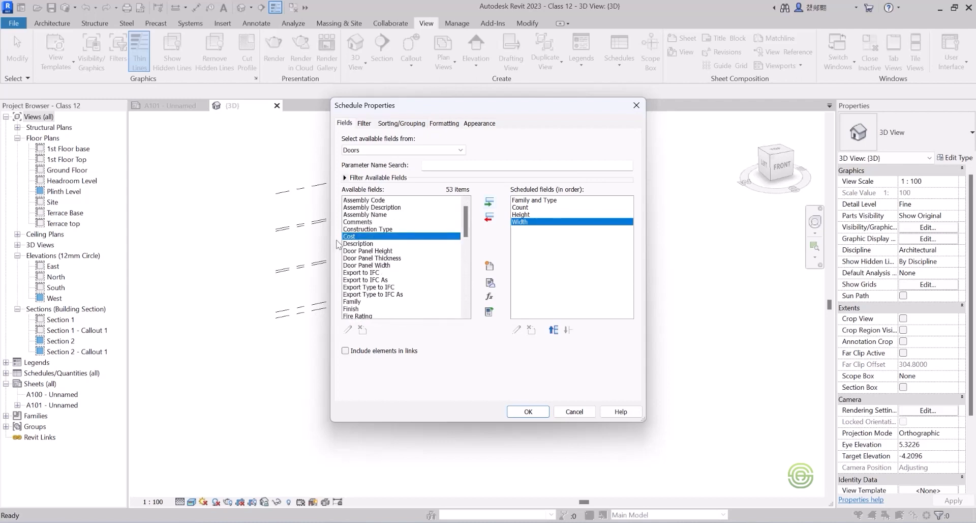
left_click(490, 203)
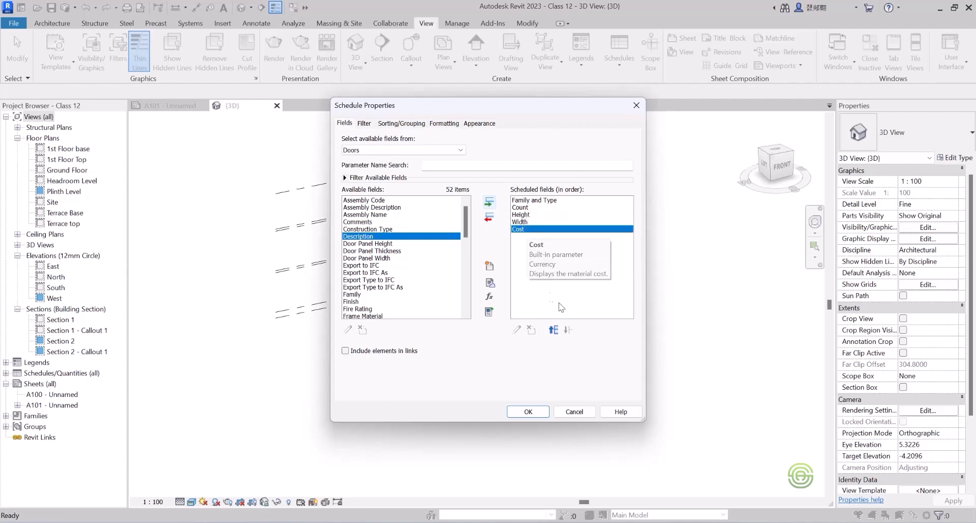
- Generate the door schedule and widen its Family and Type column so the full type names fit
left_click(529, 411)
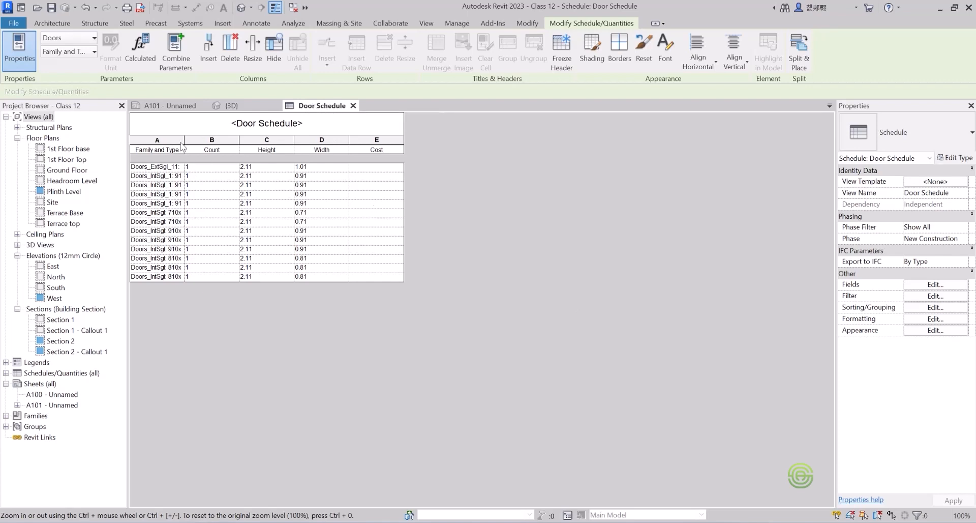
left_click_drag(185, 139, 240, 137)
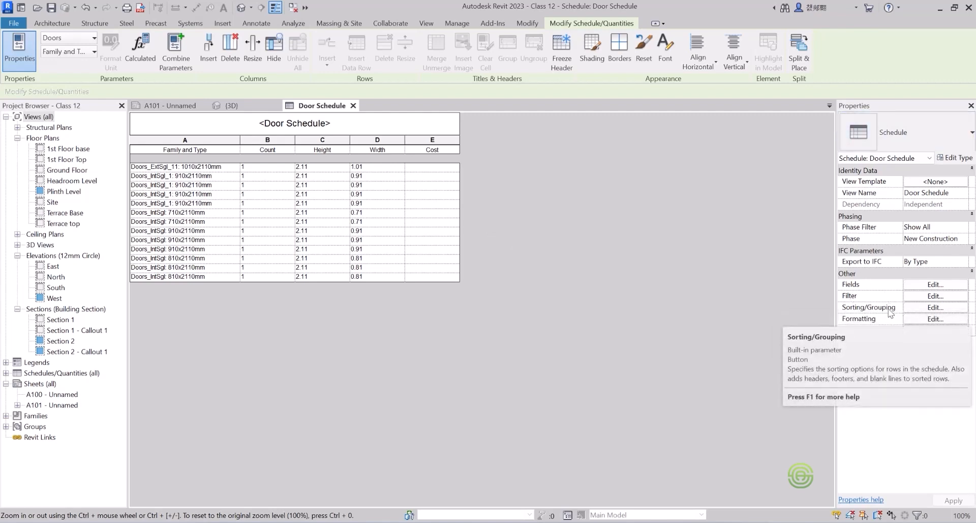
- Sort the door schedule by Family and Type in ascending order, with a header and a footer showing title, count, and totals
left_click(935, 308)
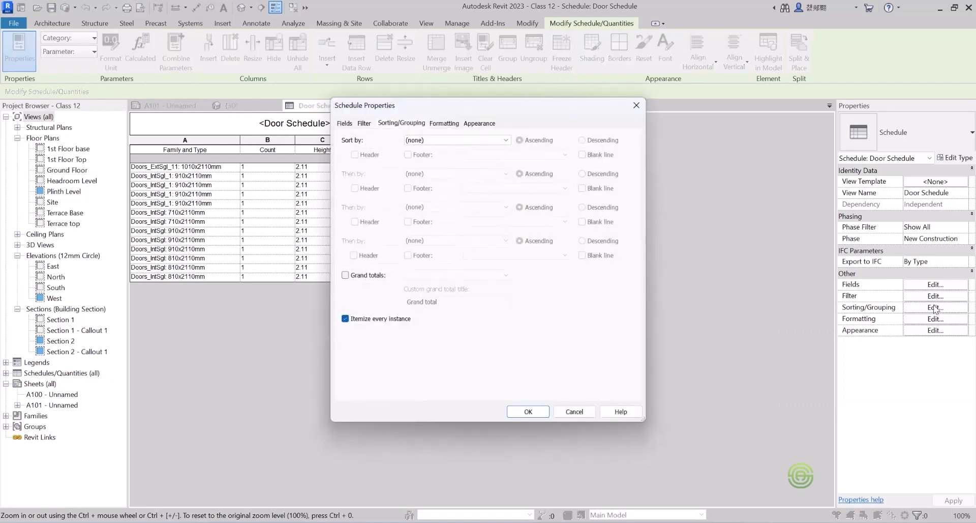
left_click(478, 140)
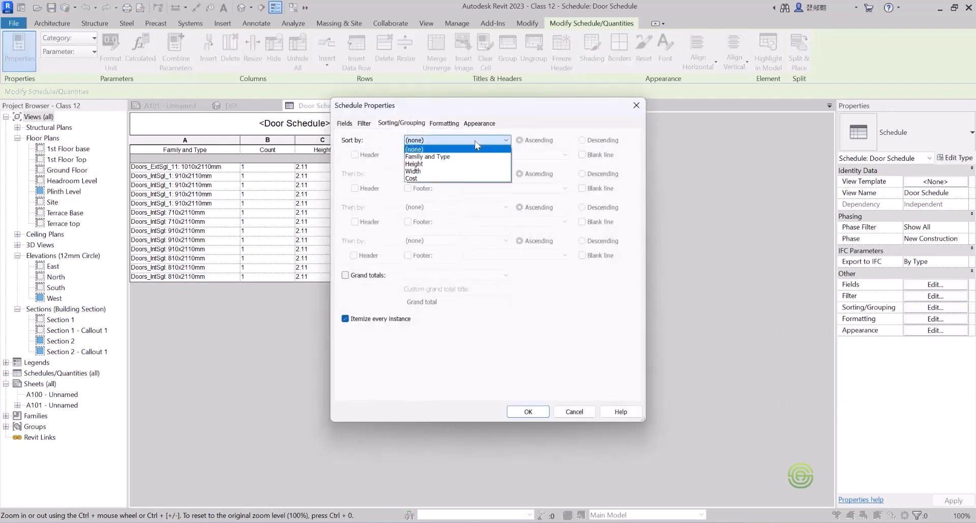
left_click(436, 157)
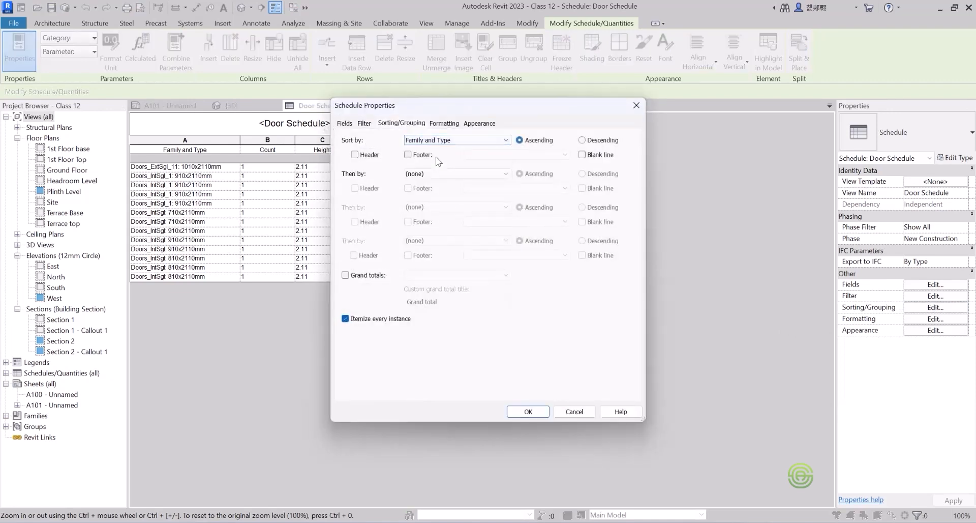
left_click(355, 154)
left_click(408, 155)
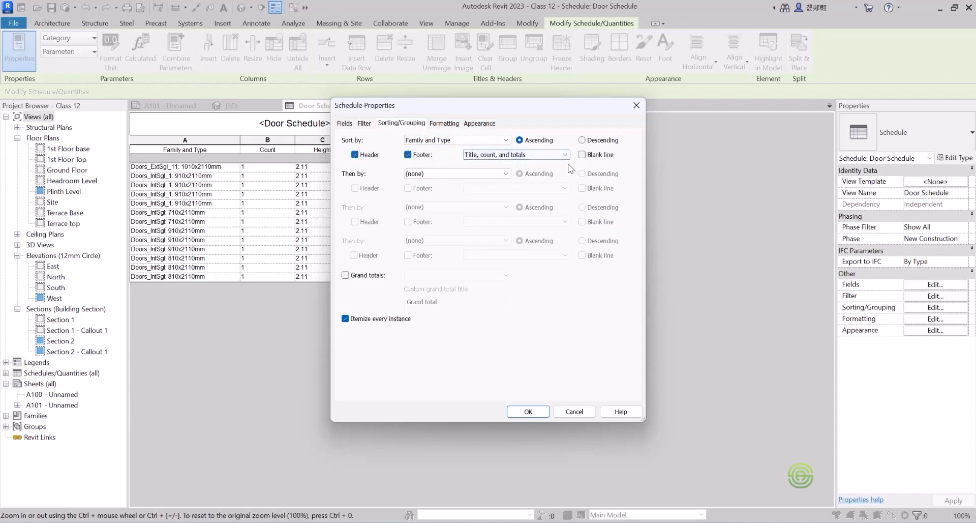
left_click(529, 412)
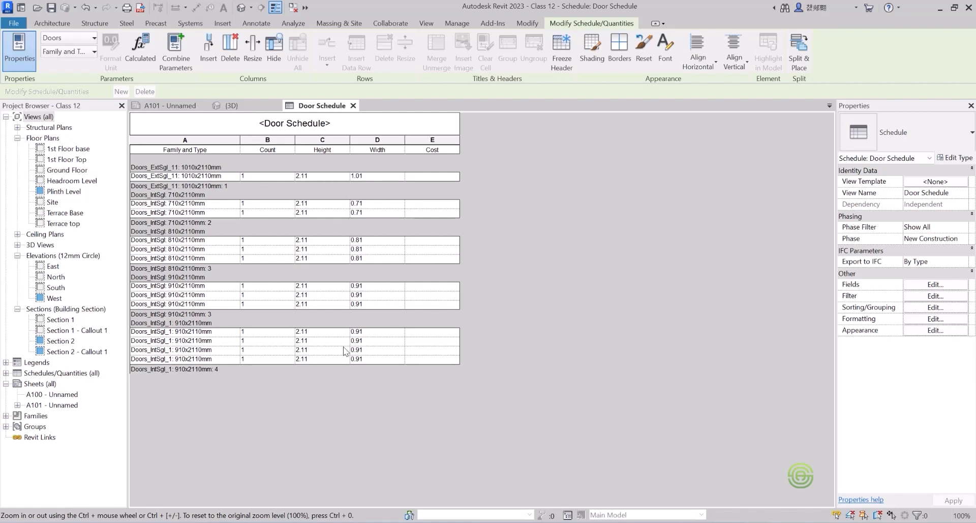
- Set the cost of door type Doors_ExtSgl_11: 1010x2110mm to 500 and of Doors_IntSgl: 710x2110mm to 400
left_click(431, 177)
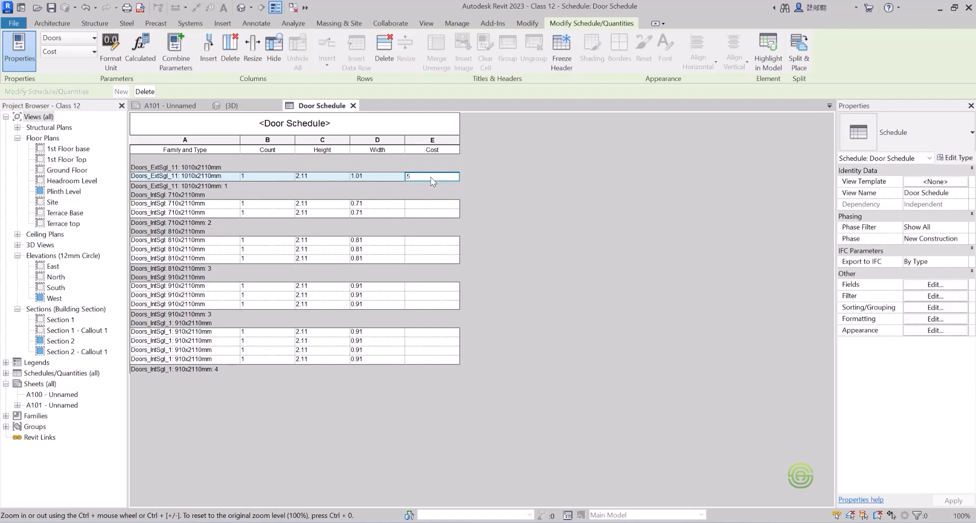
key("Return")
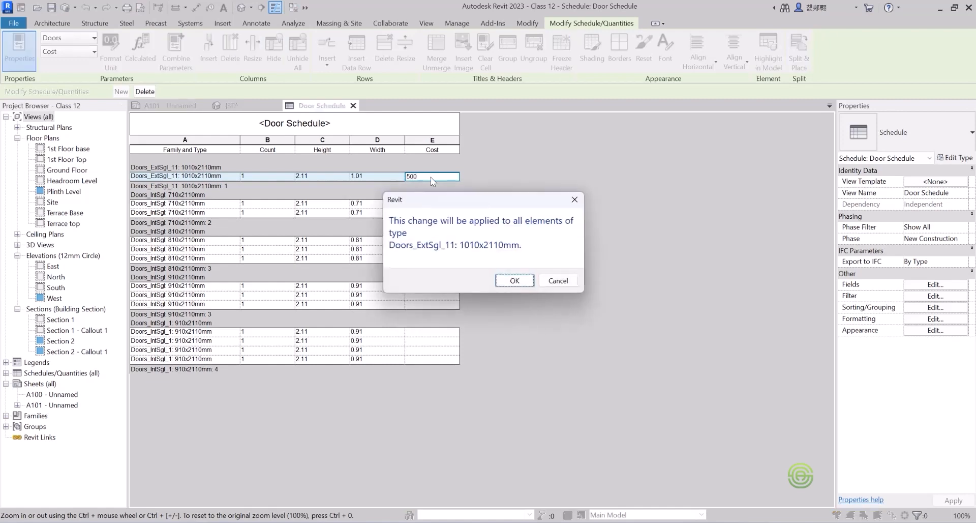
left_click(521, 281)
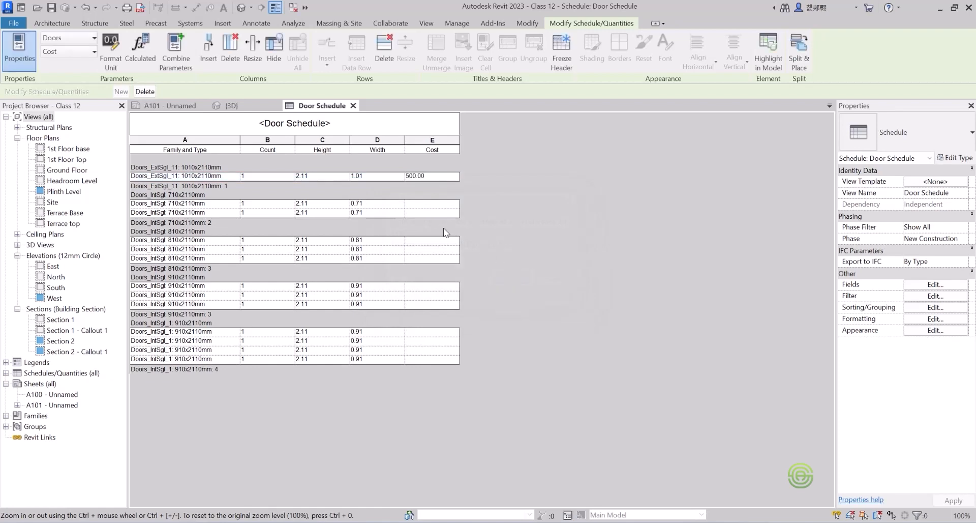
left_click(415, 203)
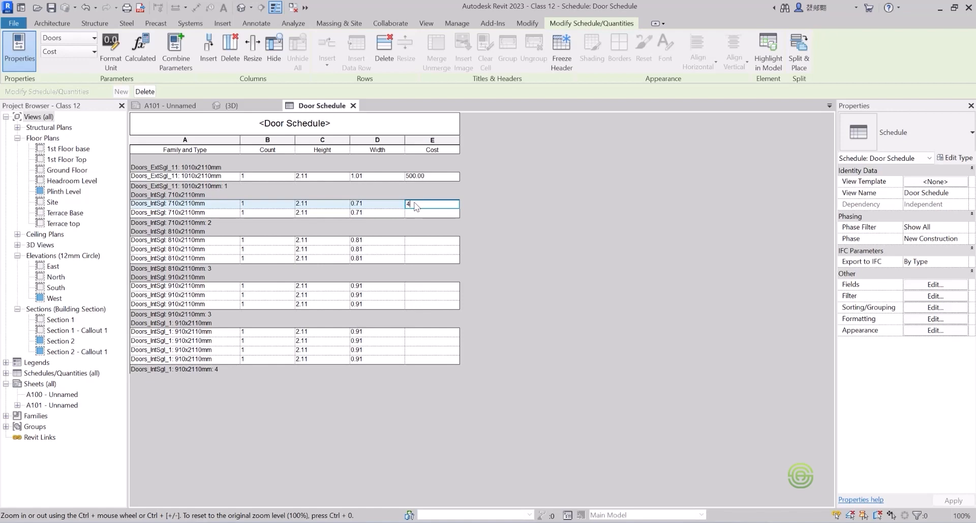
key("Return")
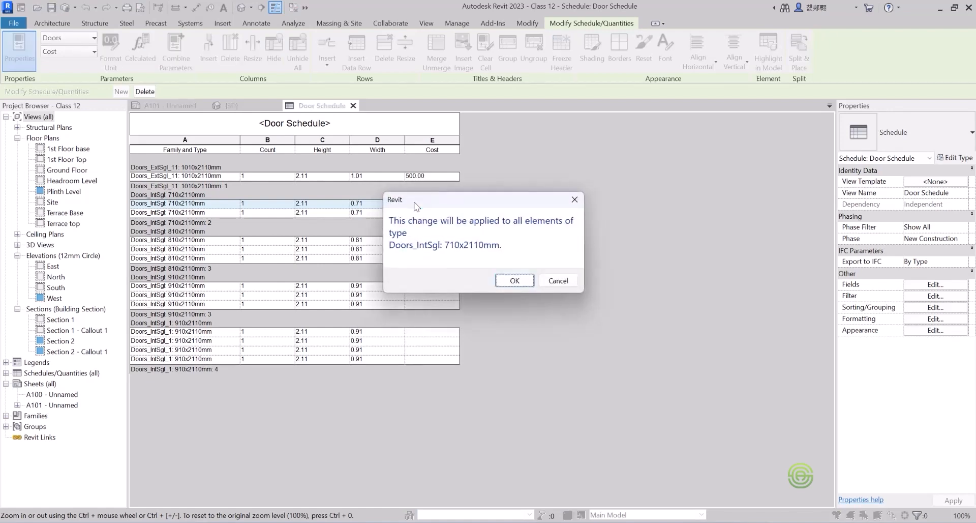
left_click(514, 280)
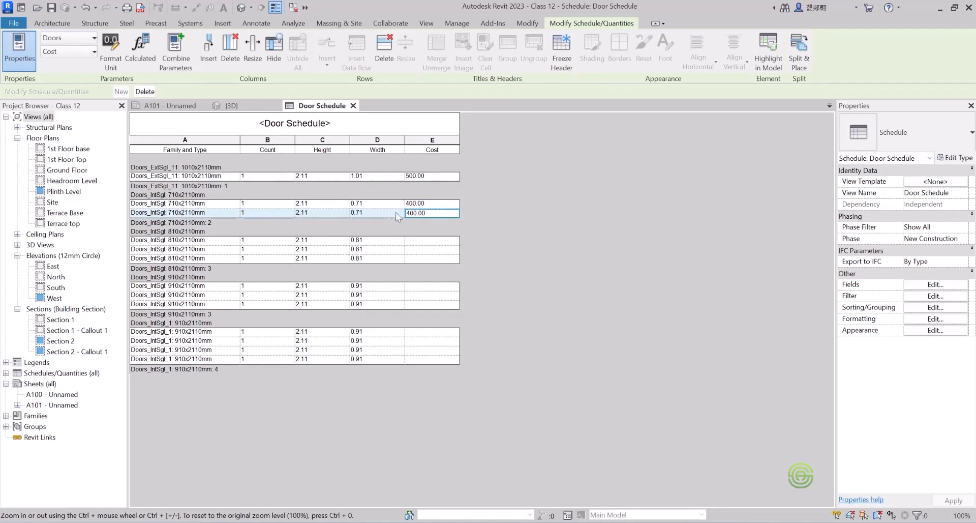
- Set the cost of door type Doors_IntSgl: 810x2110mm to 450 and of Doors_IntSgl: 910x2110mm to 550
left_click(420, 242)
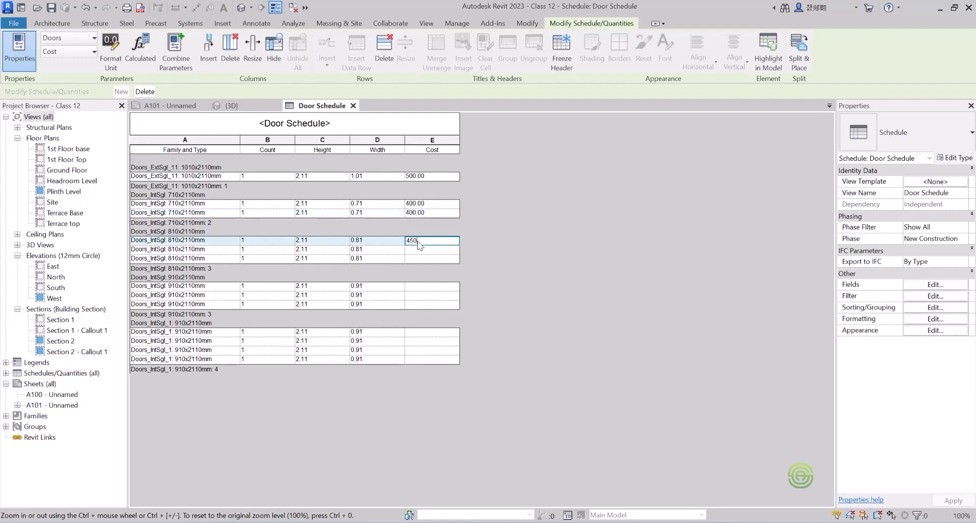
key("Return")
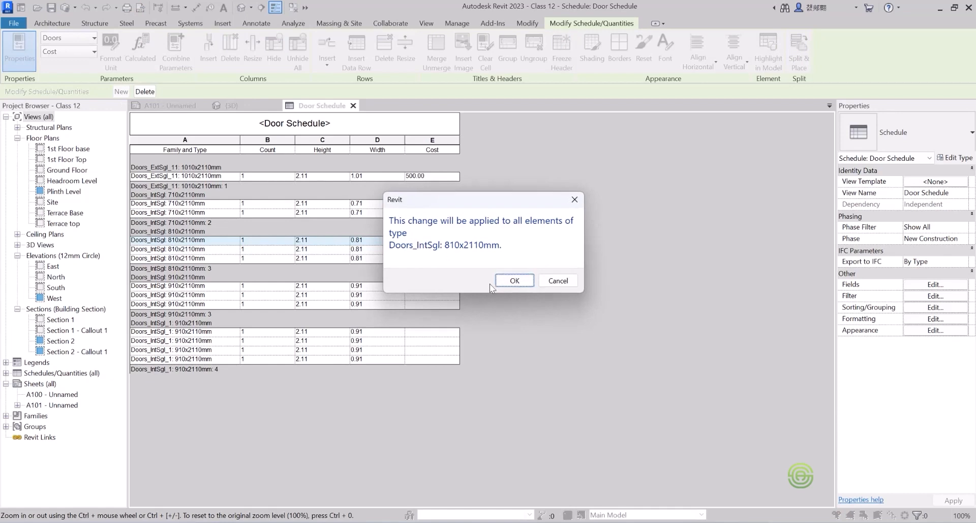
left_click(514, 282)
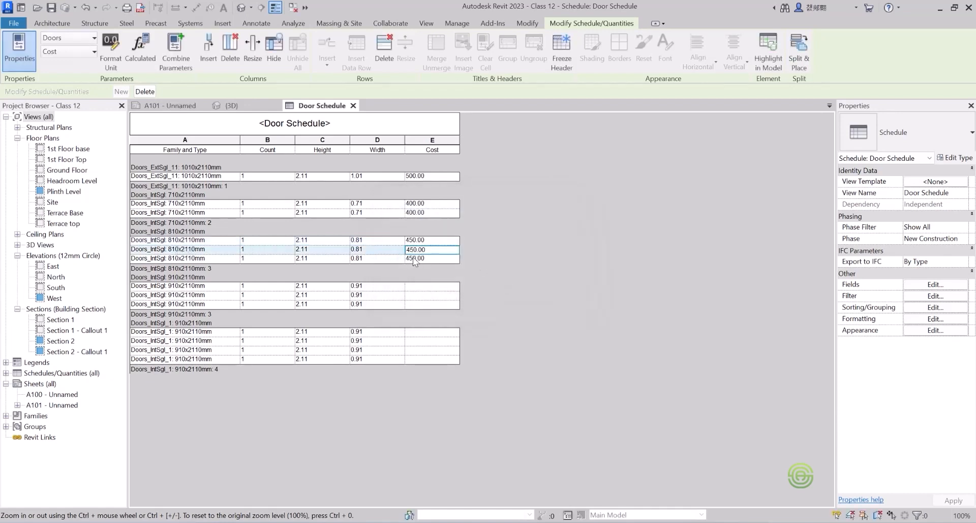
left_click(421, 288)
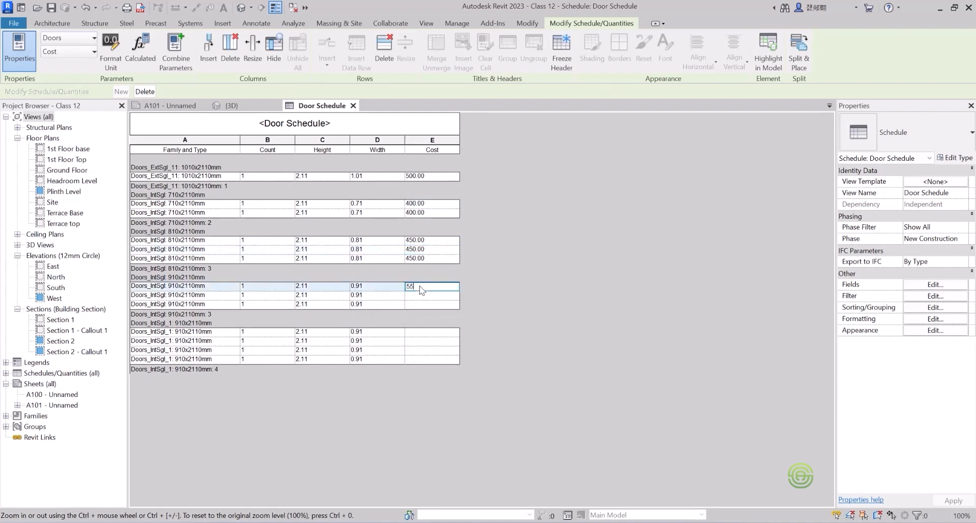
key("Return")
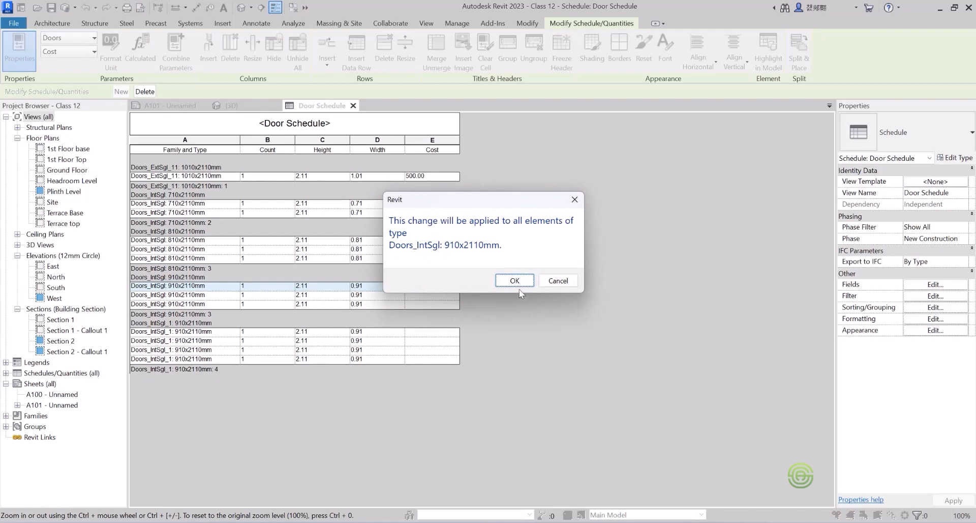
left_click(514, 280)
- Set the cost of door type Doors_IntSgl_1: 910x2110mm to 350 for all its elements
left_click(413, 333)
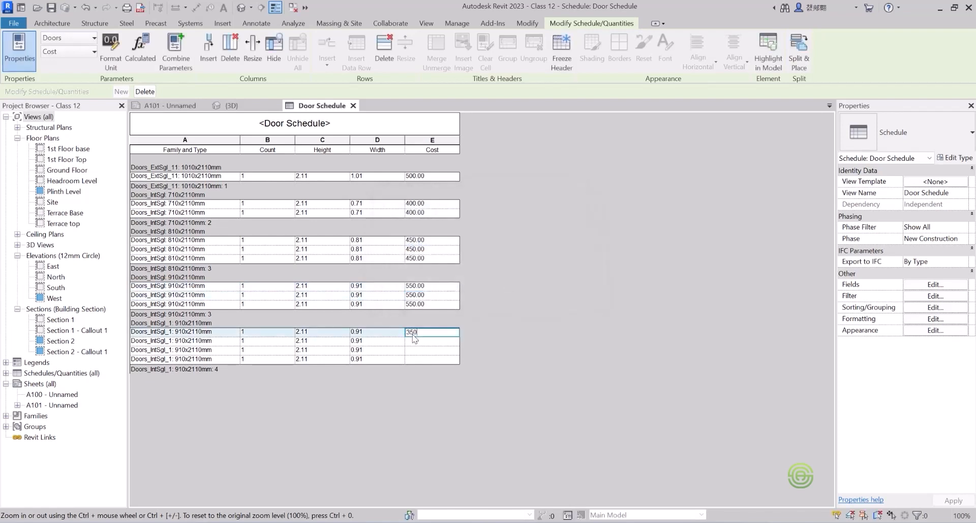
key("Return")
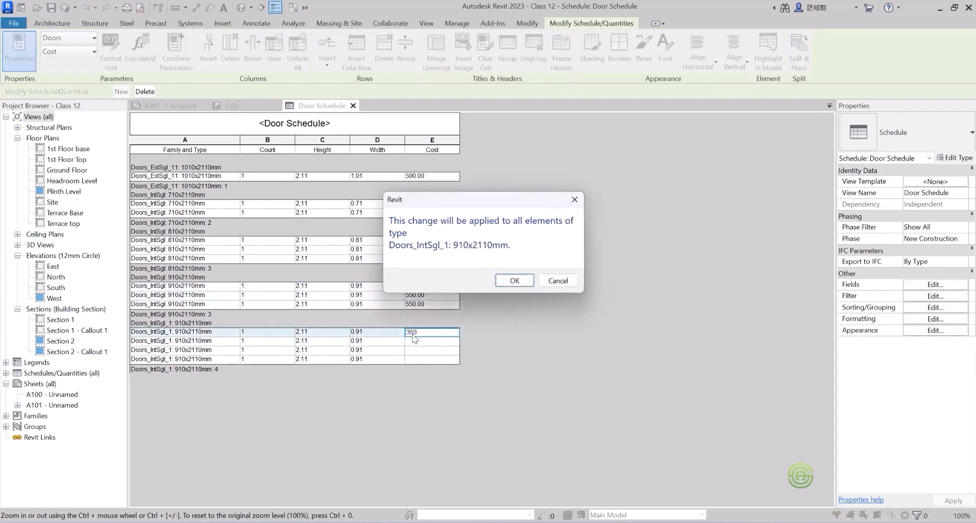
left_click(515, 281)
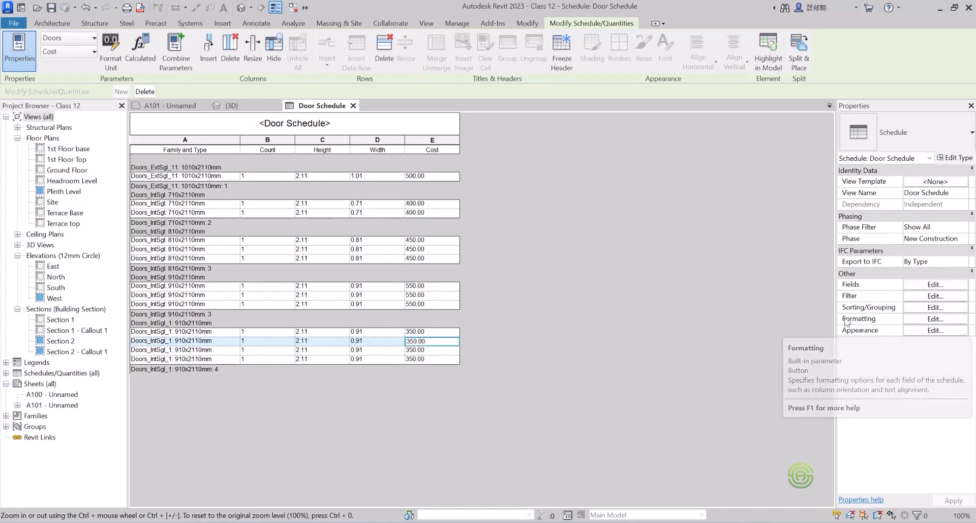
- Set the Count, Height, Width and Cost fields of the door schedule to calculate totals
left_click(935, 318)
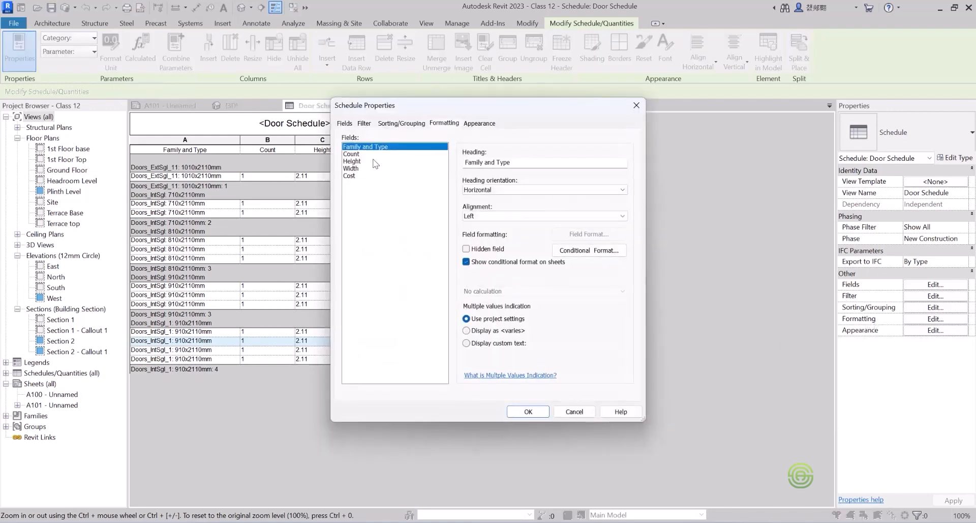
left_click(356, 168, "shift")
left_click(352, 155, "ctrl")
left_click(356, 176)
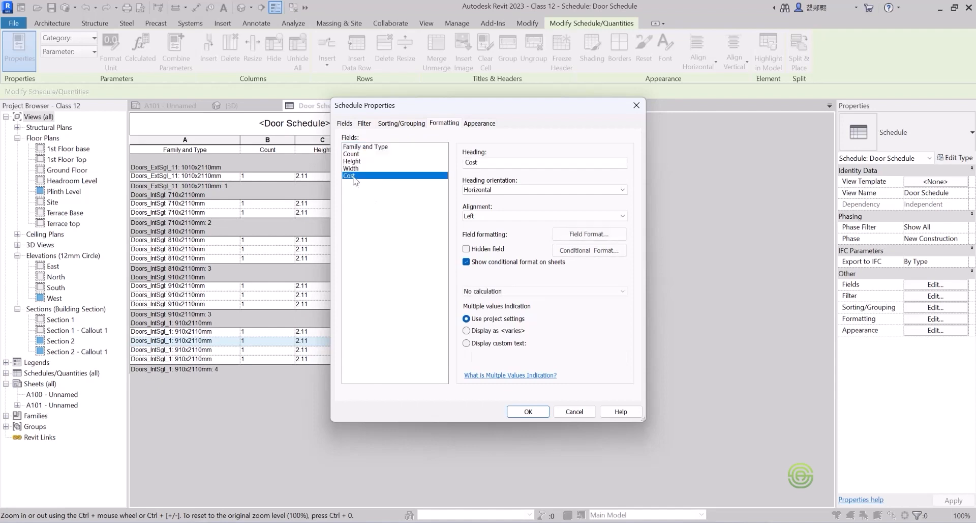
left_click(355, 169, "shift")
left_click(356, 161, "shift")
left_click(359, 154, "shift")
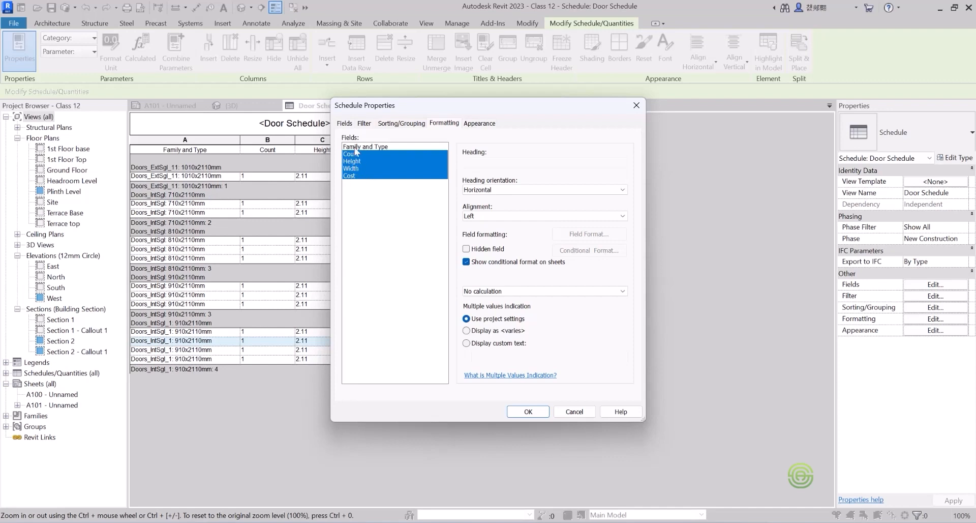
left_click(512, 292)
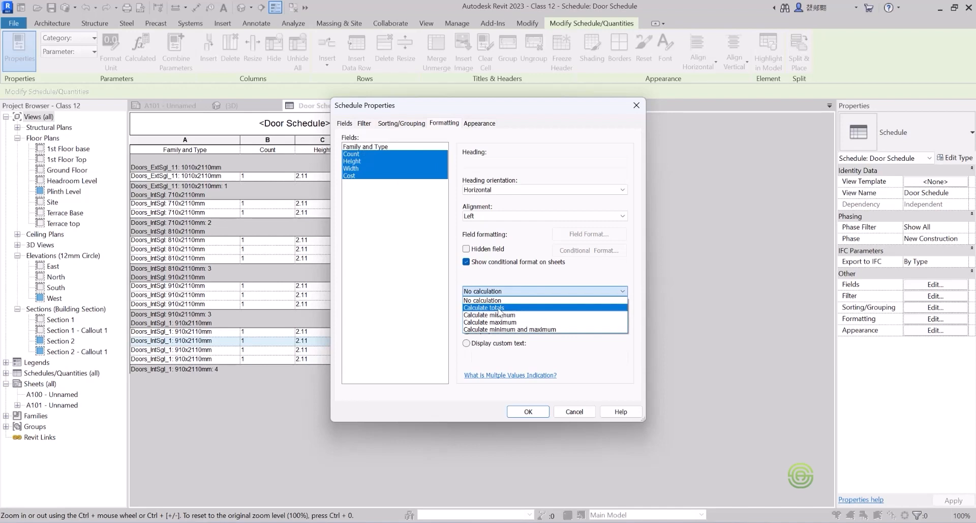
left_click(498, 308)
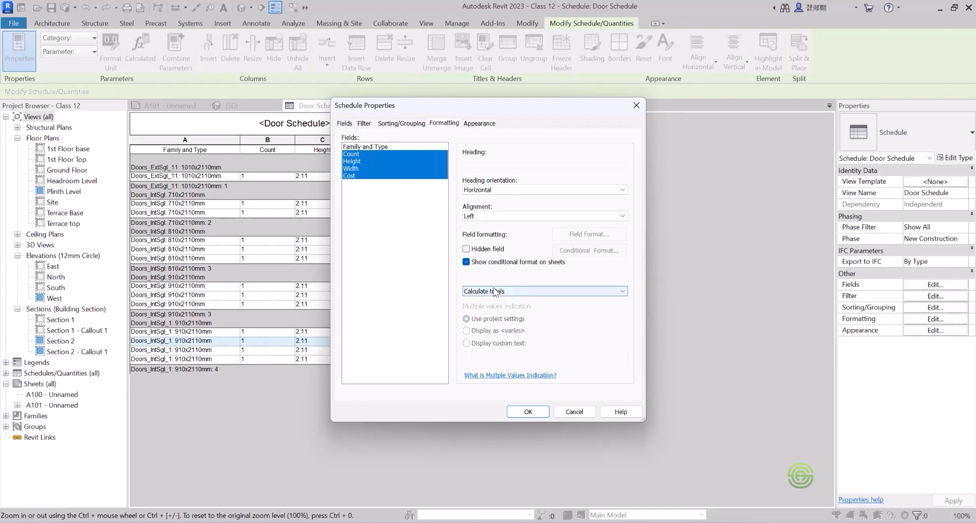
left_click(528, 412)
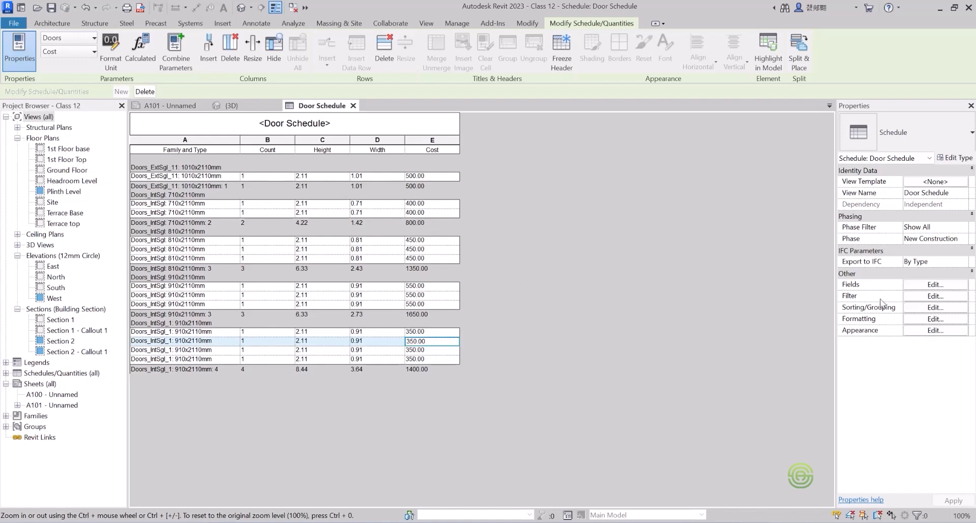
- Enable grand totals showing title, count, and totals at the end of the door schedule
left_click(933, 308)
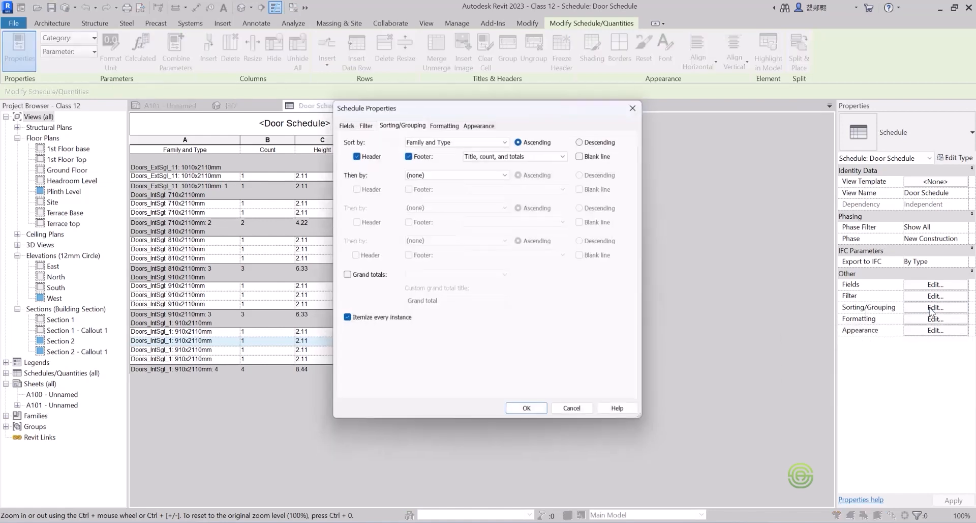
left_click(345, 275)
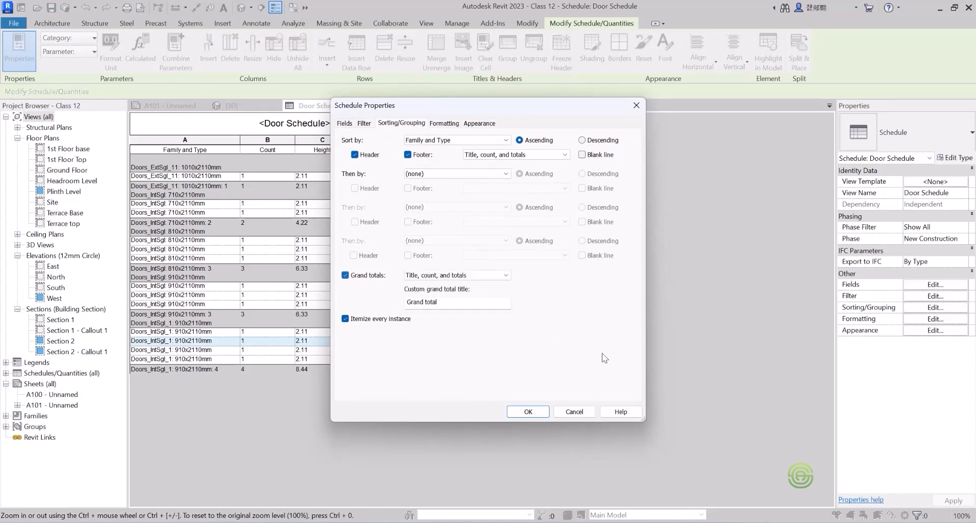
left_click(532, 411)
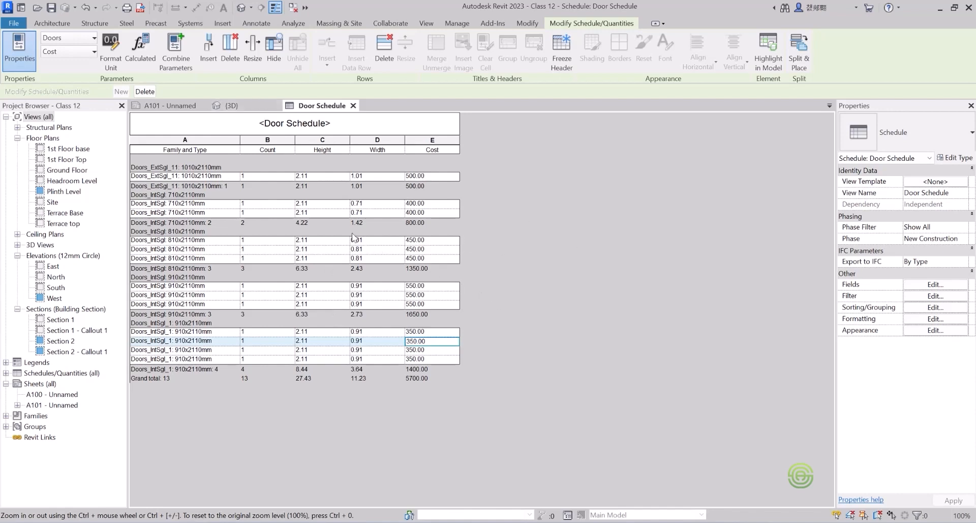
- From the 3D view, create a new building component schedule for the Windows category in the New Construction phase
left_click(236, 105)
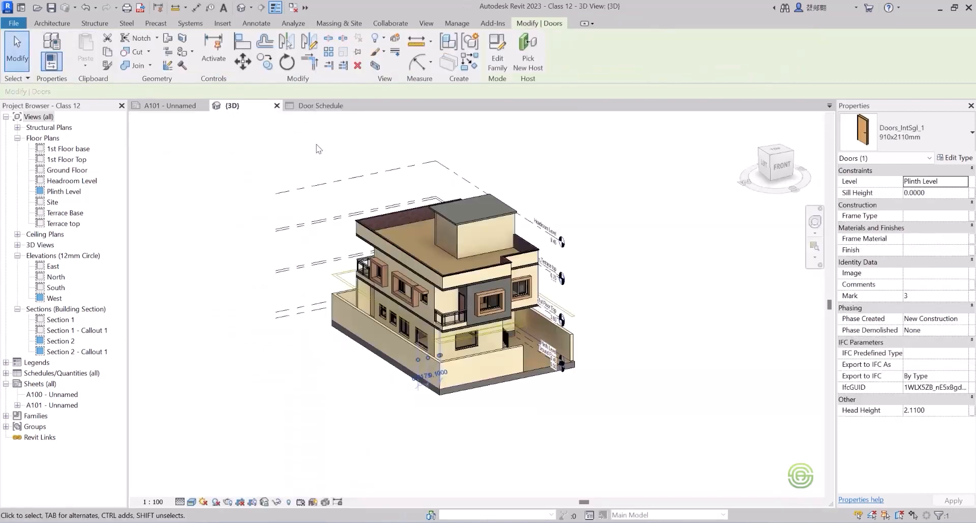
left_click(436, 24)
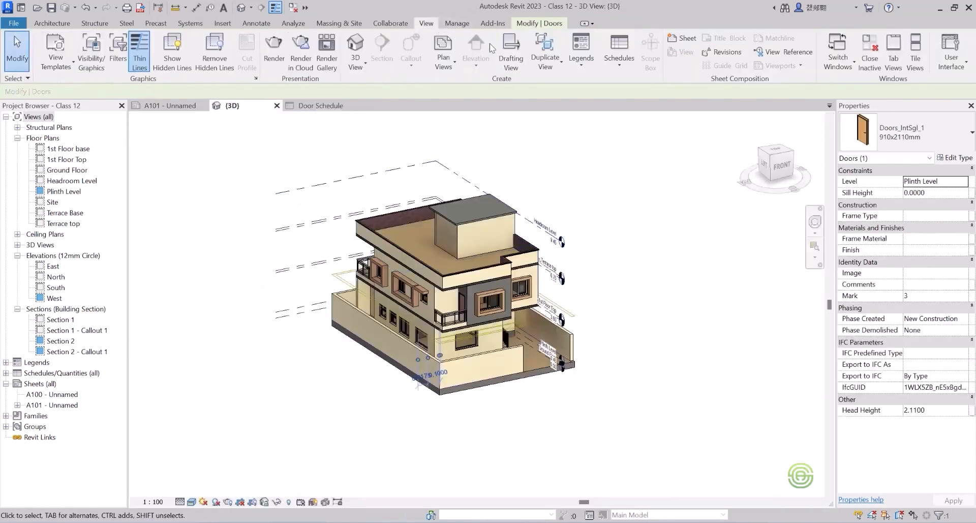
left_click(618, 58)
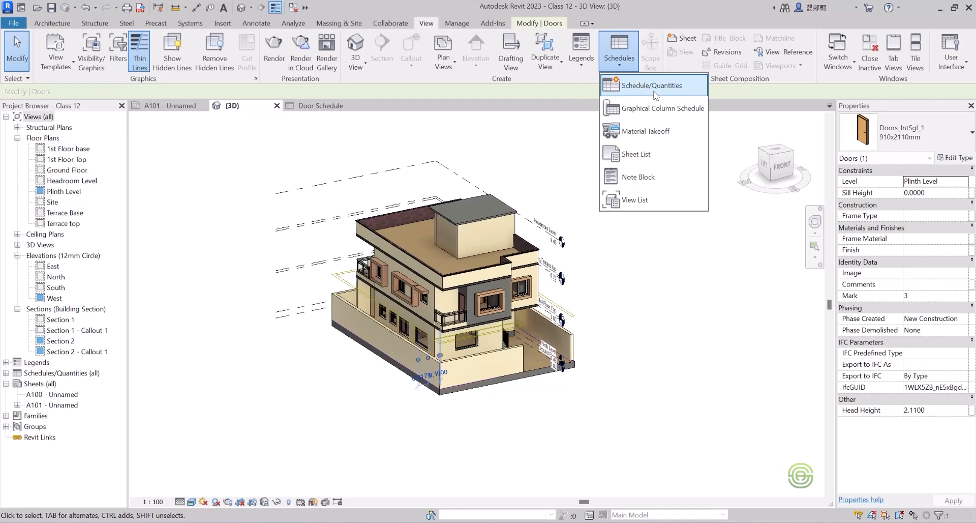
left_click(630, 85)
left_click_drag(475, 234, 474, 310)
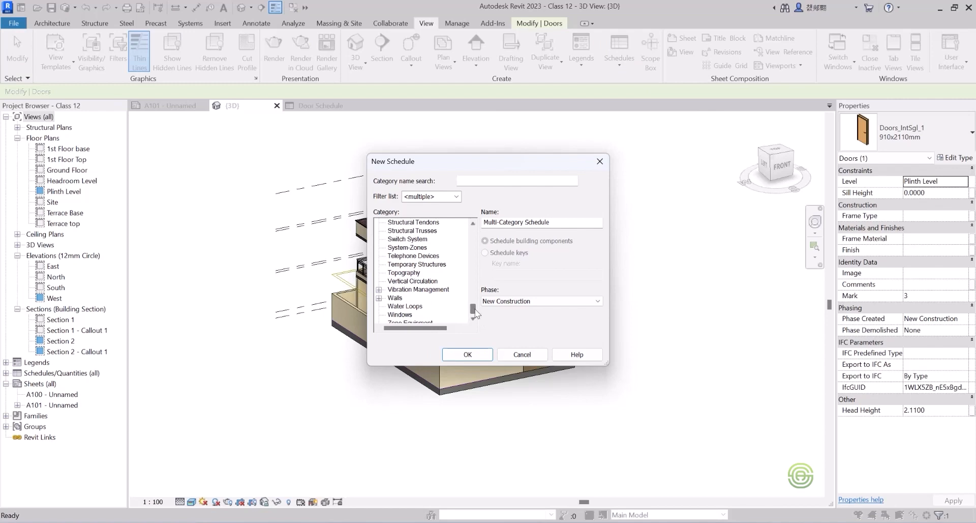
left_click(406, 315)
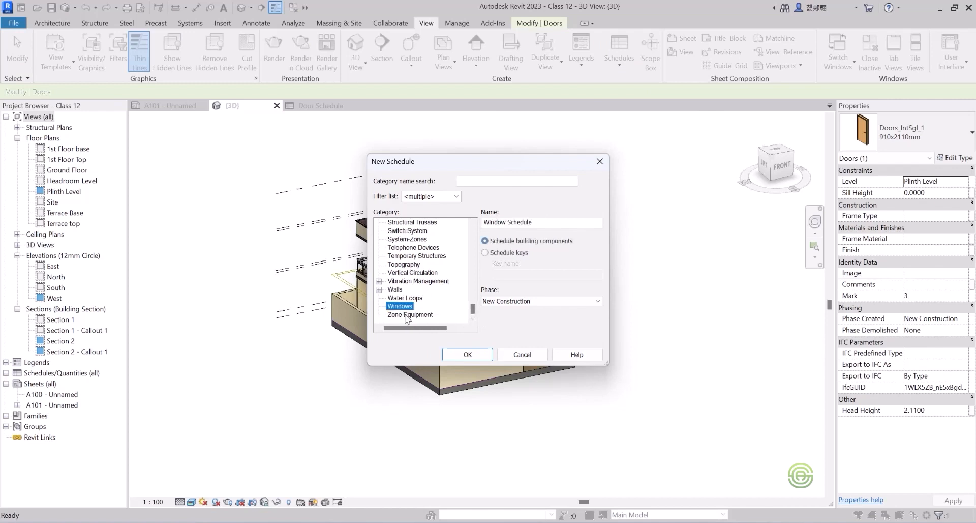
left_click(469, 355)
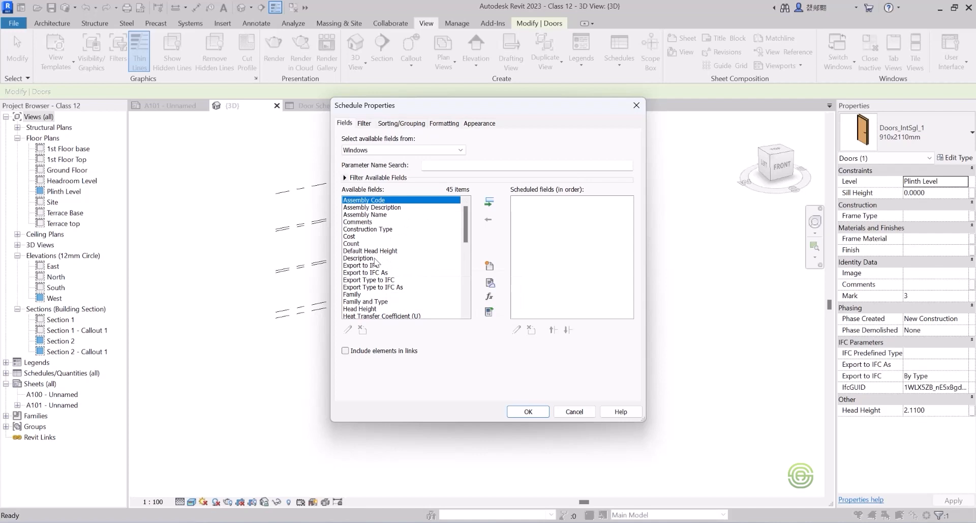
- Add the Family and Type, Count, Cost, Height and Width fields to the window schedule
left_click(375, 302)
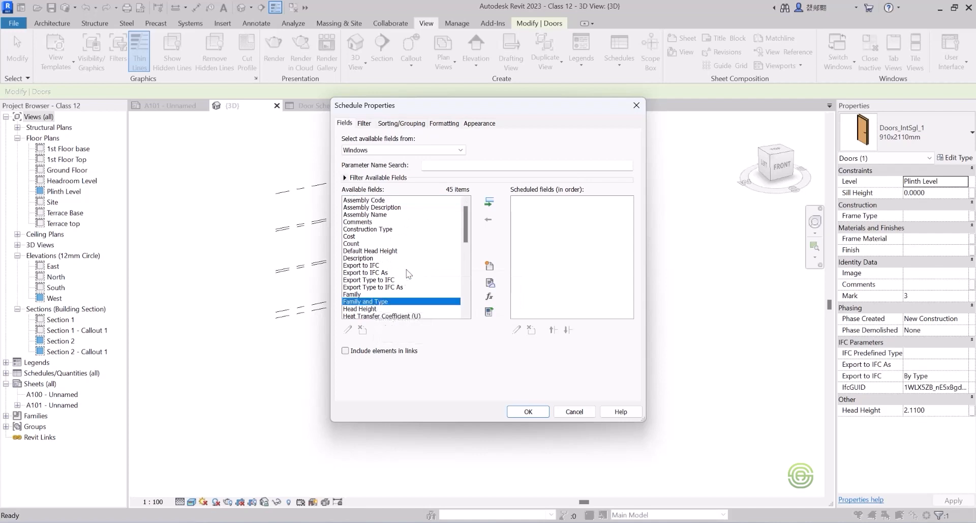
left_click(357, 244, "ctrl")
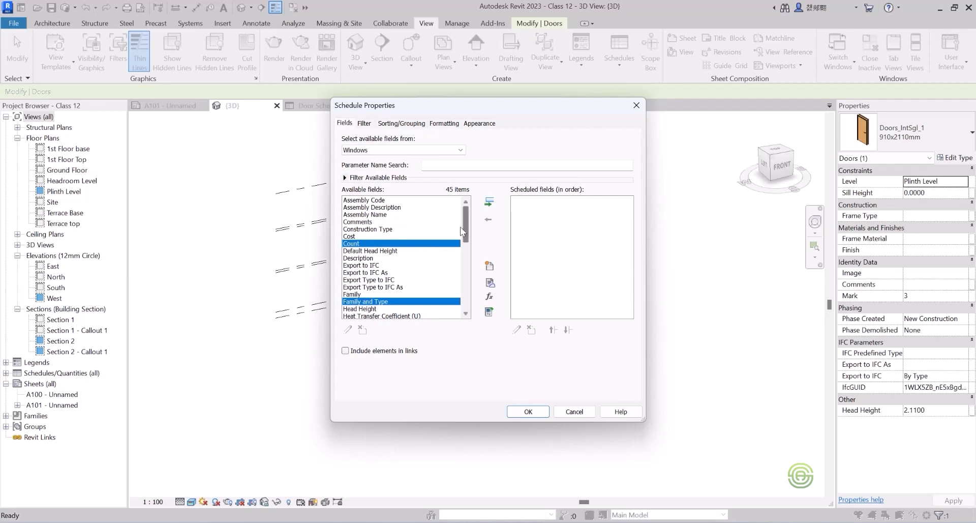
left_click(354, 236, "ctrl")
left_click_drag(466, 227, 464, 304)
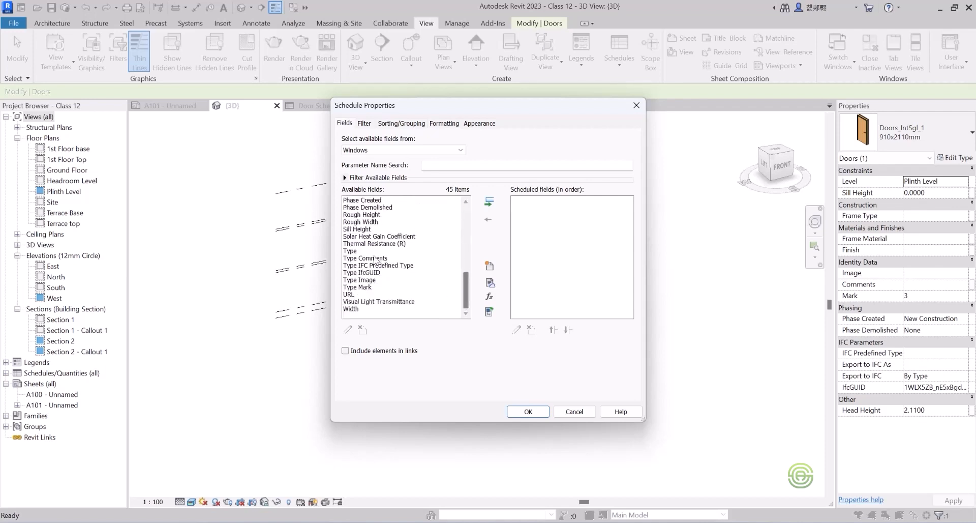
left_click(356, 308)
left_click_drag(468, 291, 469, 255)
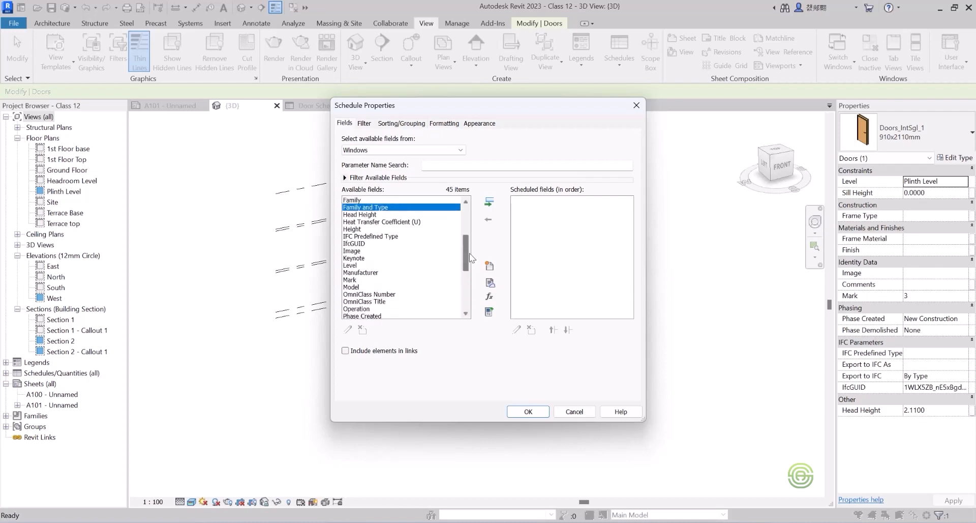
left_click(361, 229, "ctrl")
left_click_drag(469, 262, 470, 235)
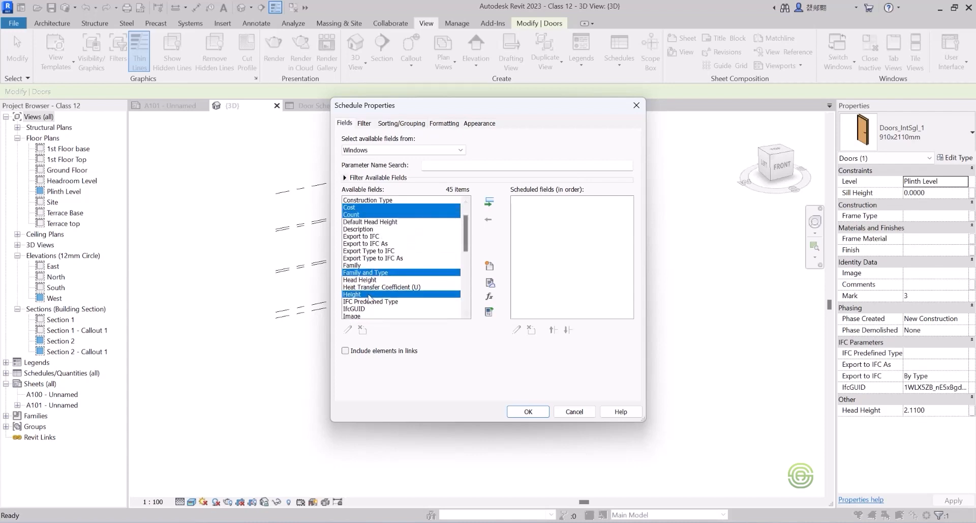
left_click(489, 203)
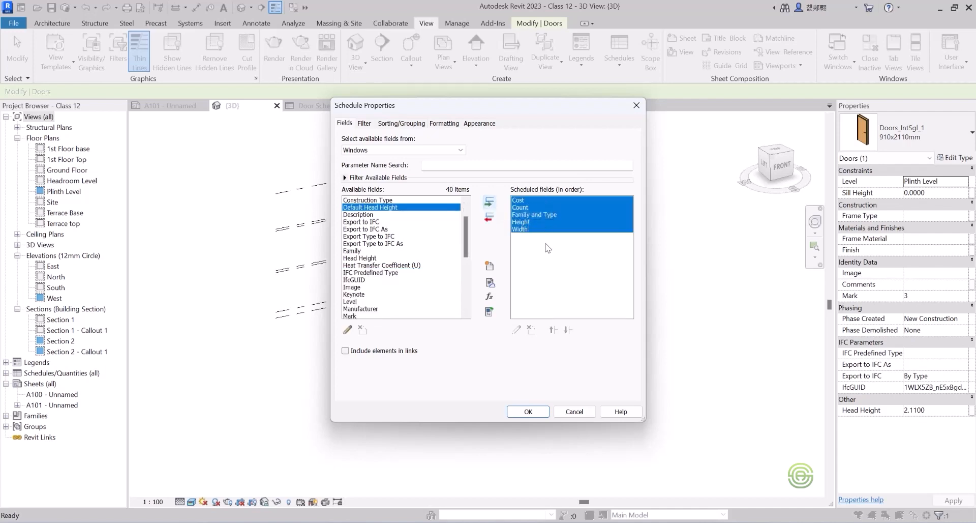
- Order the scheduled fields as Family and Type, Count, Height, Width, Cost and generate the window schedule
left_click(532, 228)
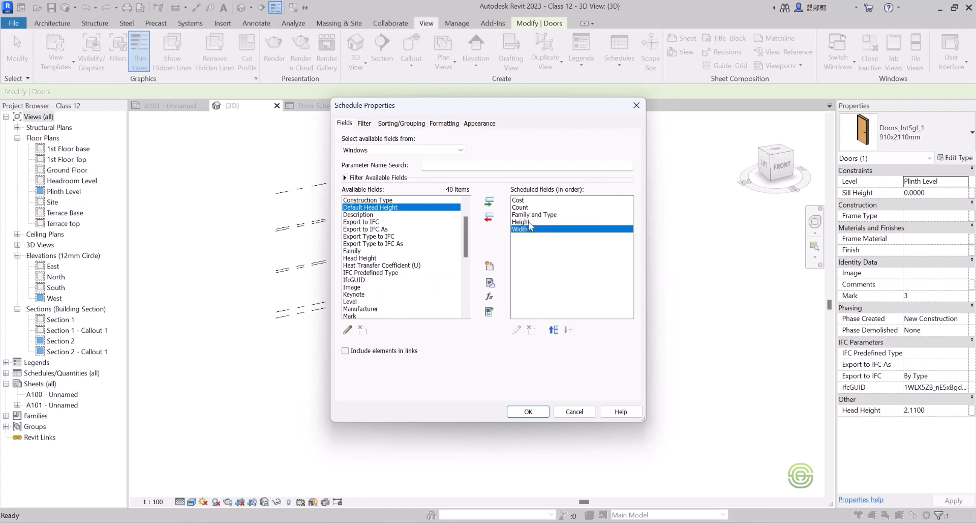
left_click(535, 215)
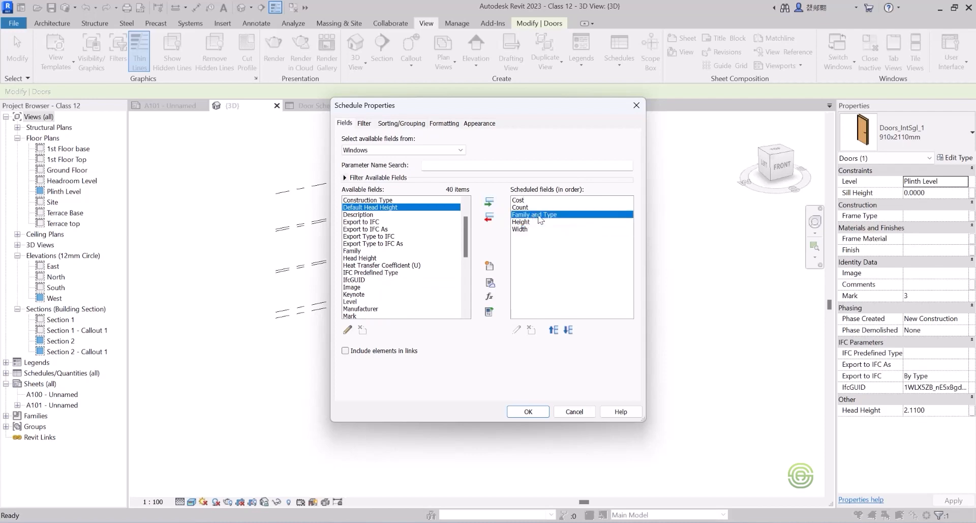
left_click(554, 330)
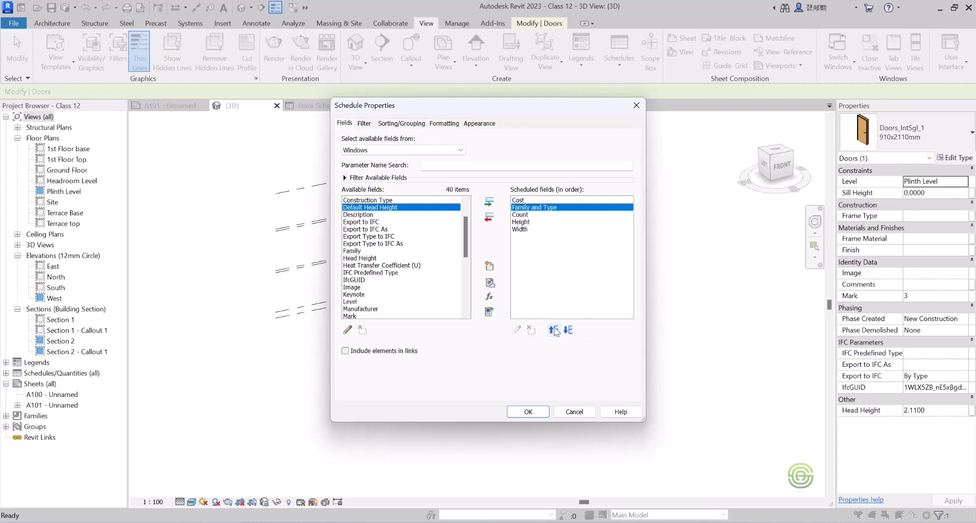
left_click(553, 330)
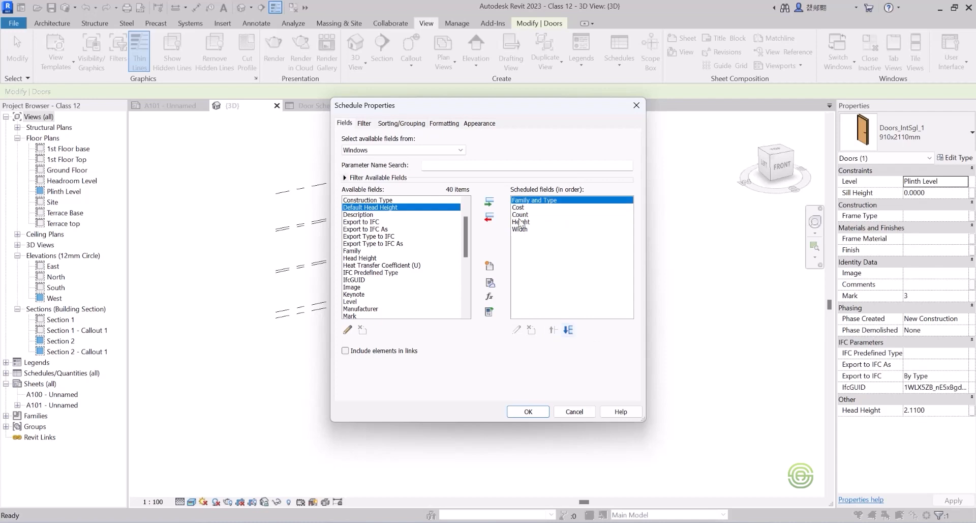
left_click(529, 209)
left_click(569, 330)
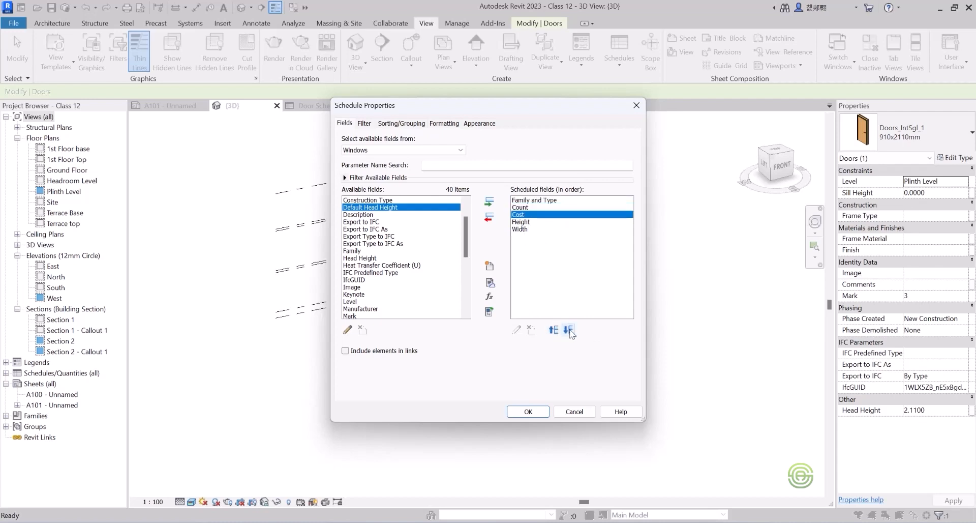
left_click(569, 330)
left_click(569, 330)
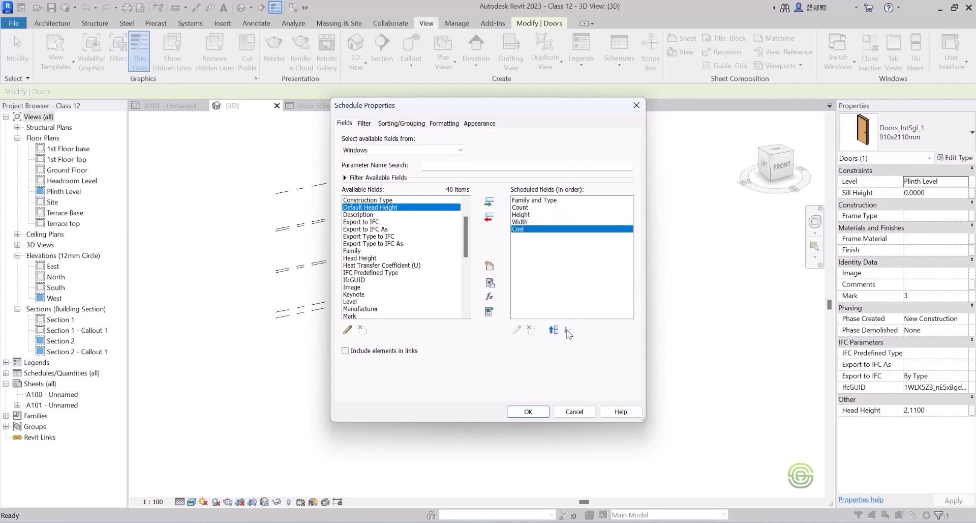
left_click(539, 208)
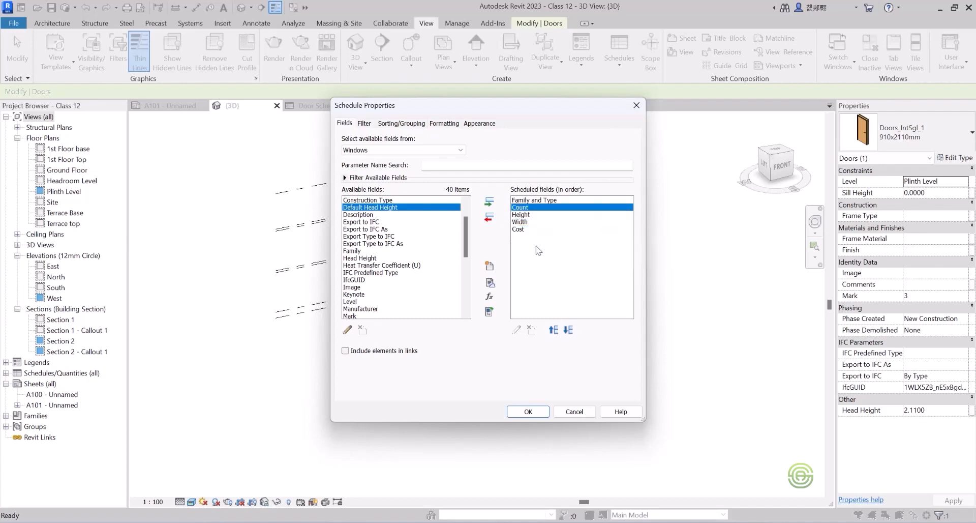
left_click(527, 411)
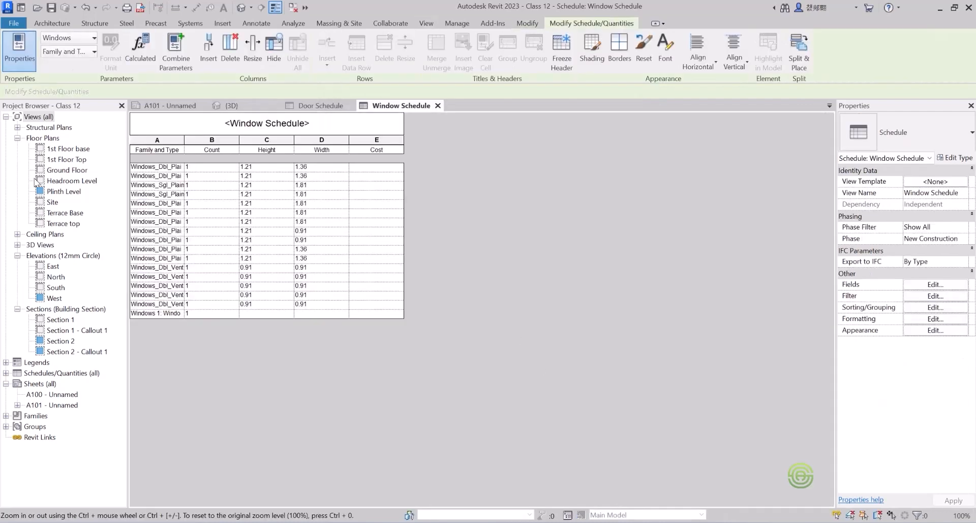
- Widen the Family and Type column and sort the window schedule by Family and Type, with headers and footers showing title, count, and totals
left_click_drag(185, 139, 233, 138)
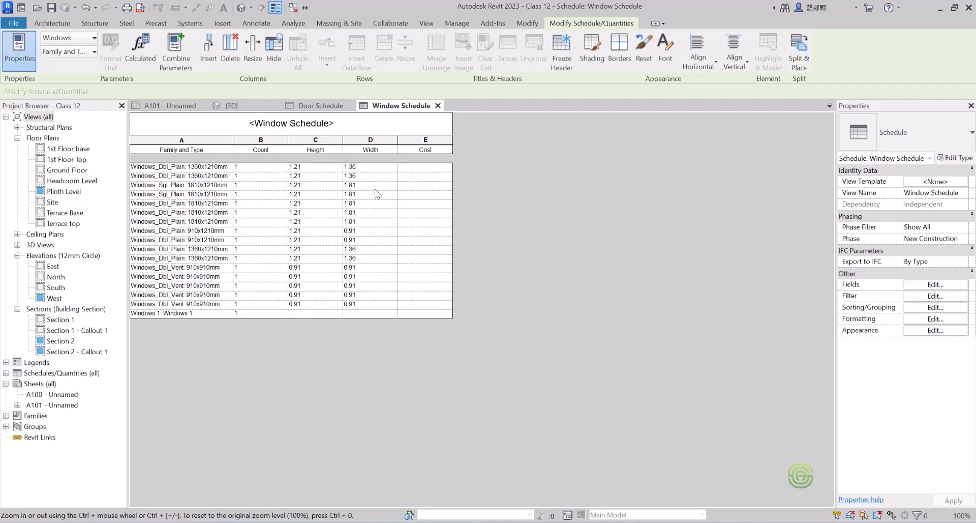
left_click(936, 307)
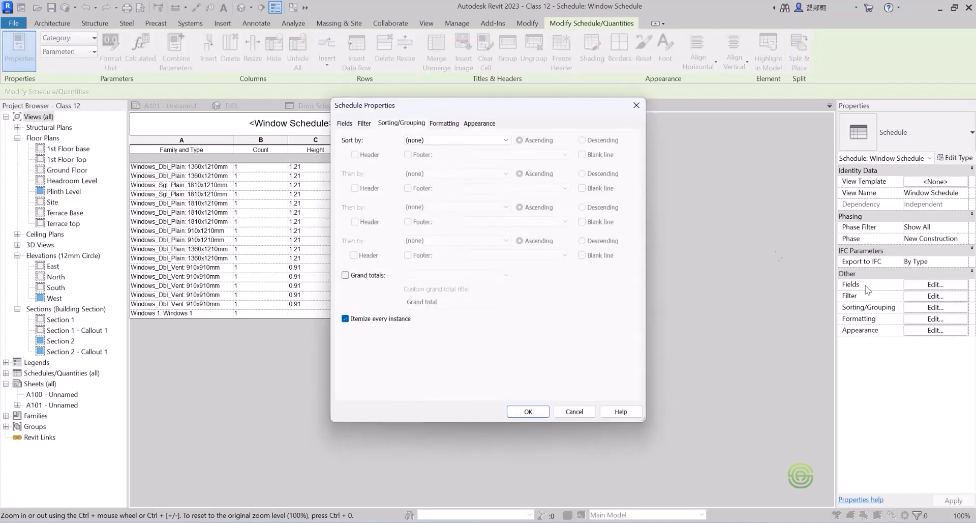
left_click(420, 142)
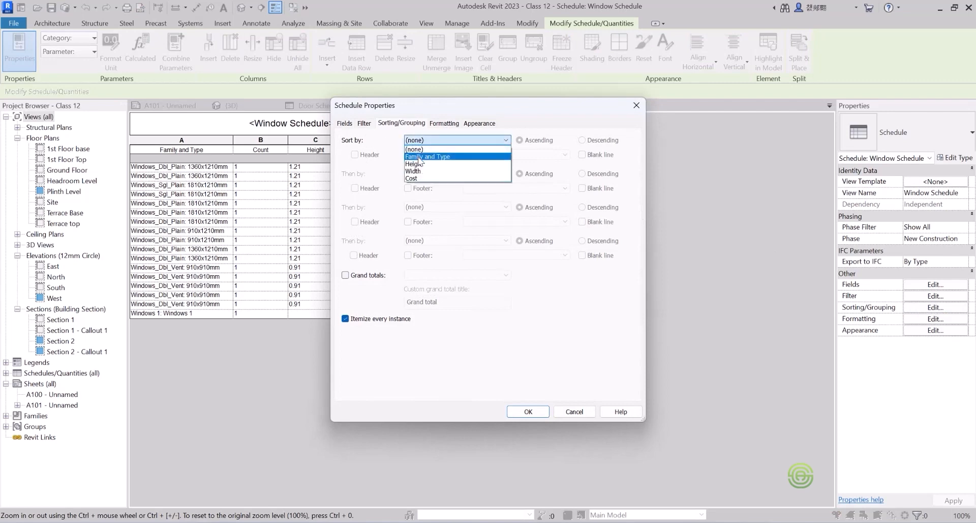
left_click(420, 156)
left_click(355, 155)
left_click(408, 155)
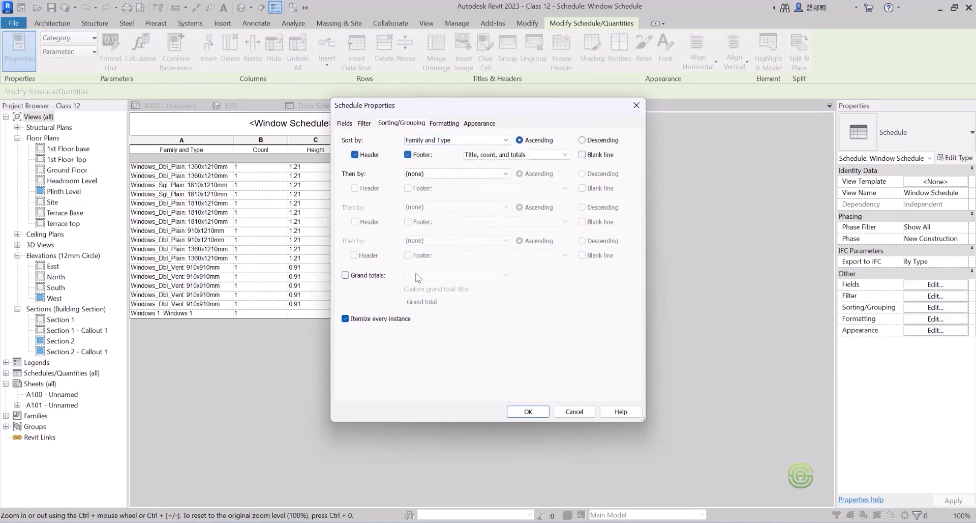
left_click(540, 412)
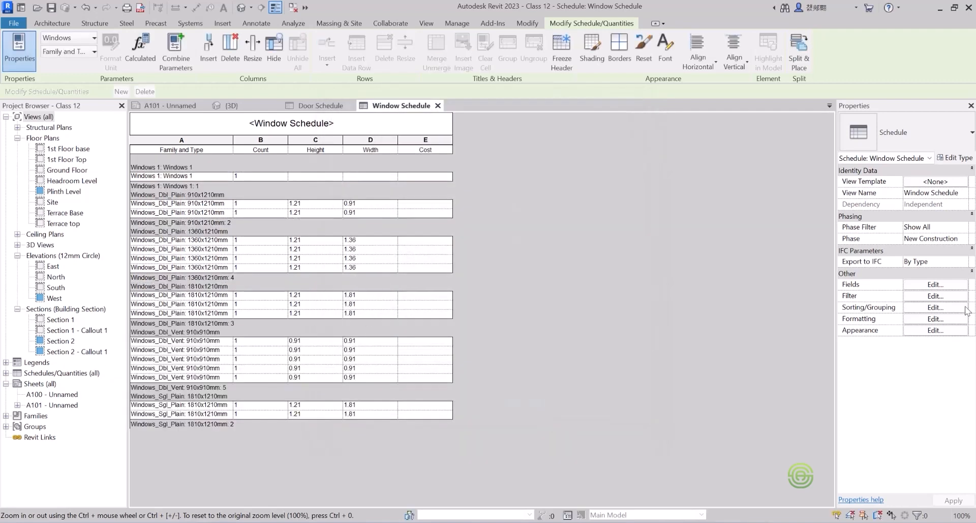
- Set the cost of window type Windows 1 to 500 and of Windows_Dbl_Plain: 910x1210mm to 650
left_click(416, 176)
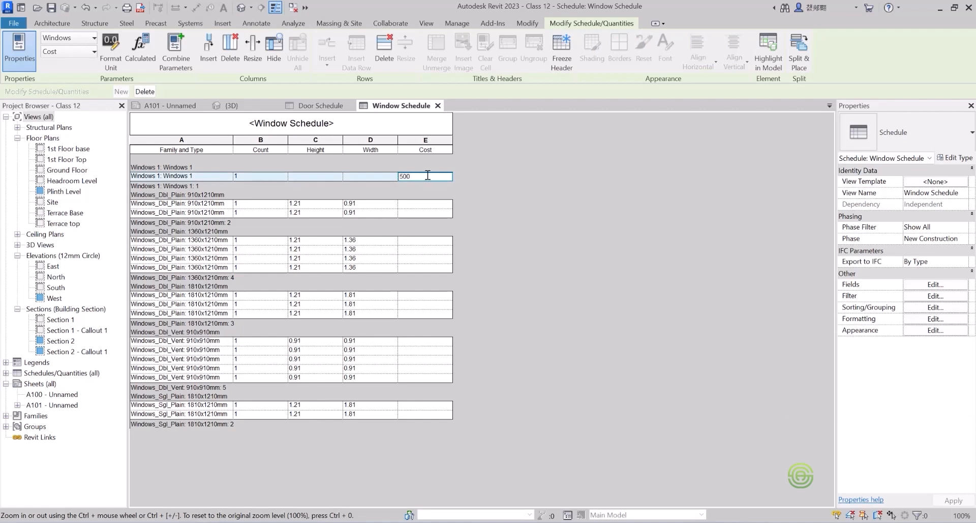
key("Return")
key("Return")
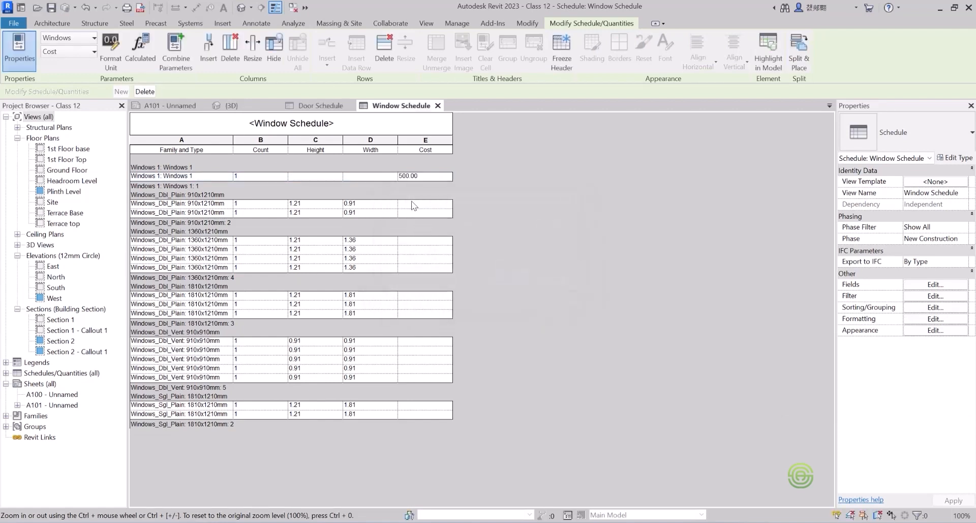
left_click(413, 204)
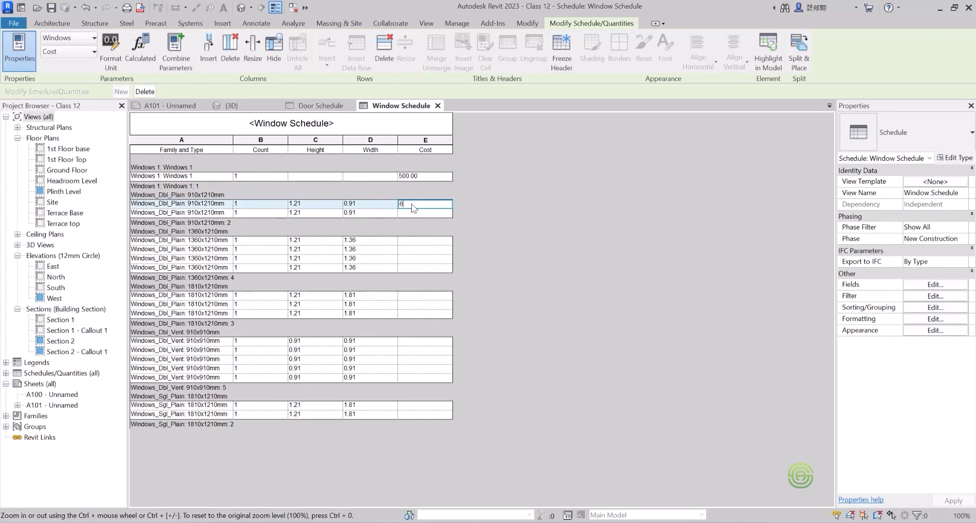
key("Return")
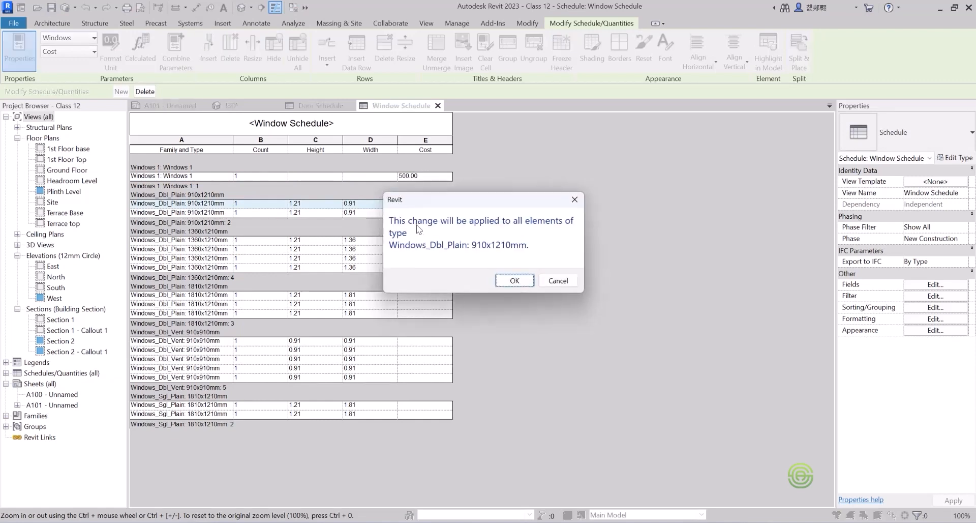
left_click(505, 279)
- Set the cost of window type Windows_Dbl_Plain: 1360x1210mm to 450 and of Windows_Dbl_Plain: 1810x1210mm to 350
left_click(415, 241)
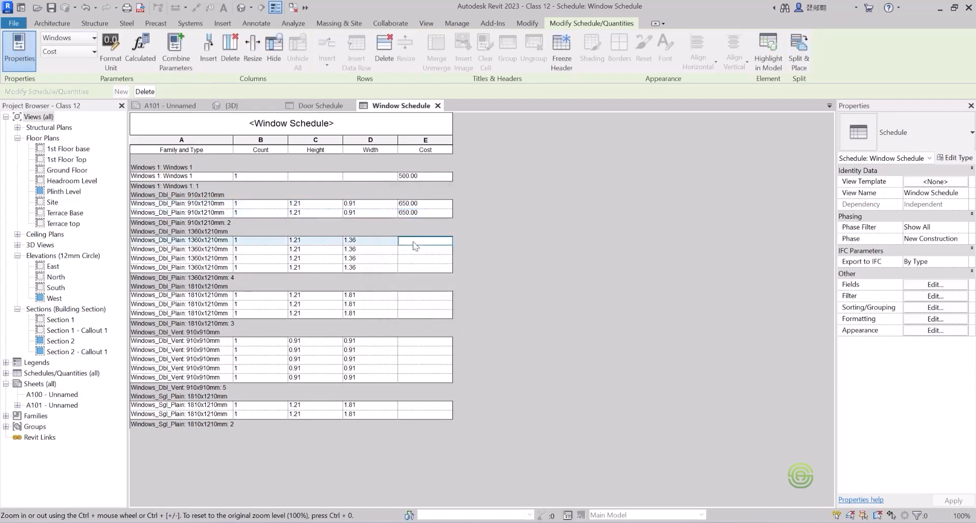
type("450")
key("Return")
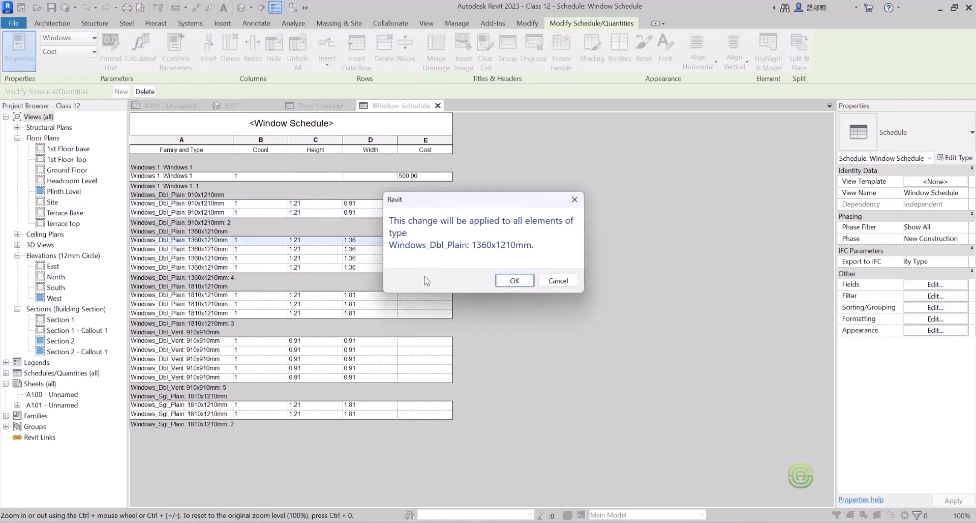
left_click(505, 279)
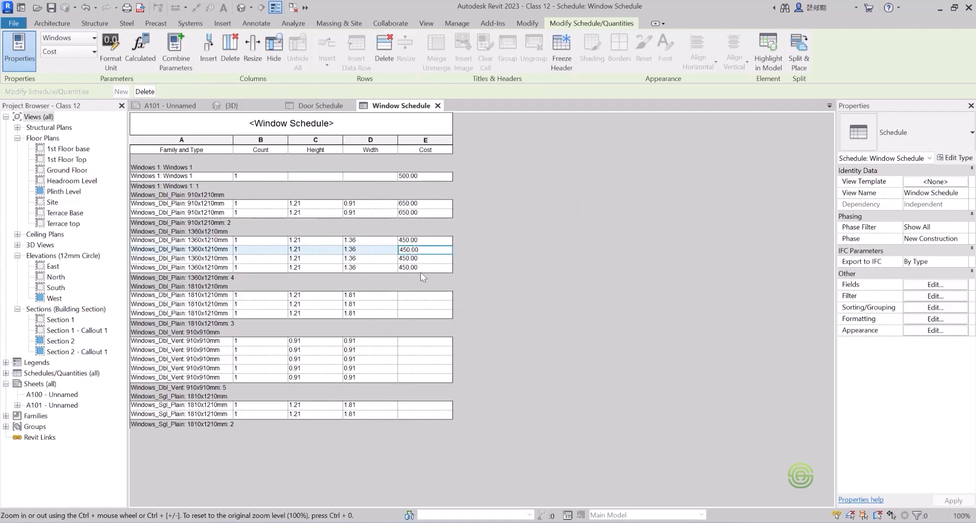
left_click(422, 295)
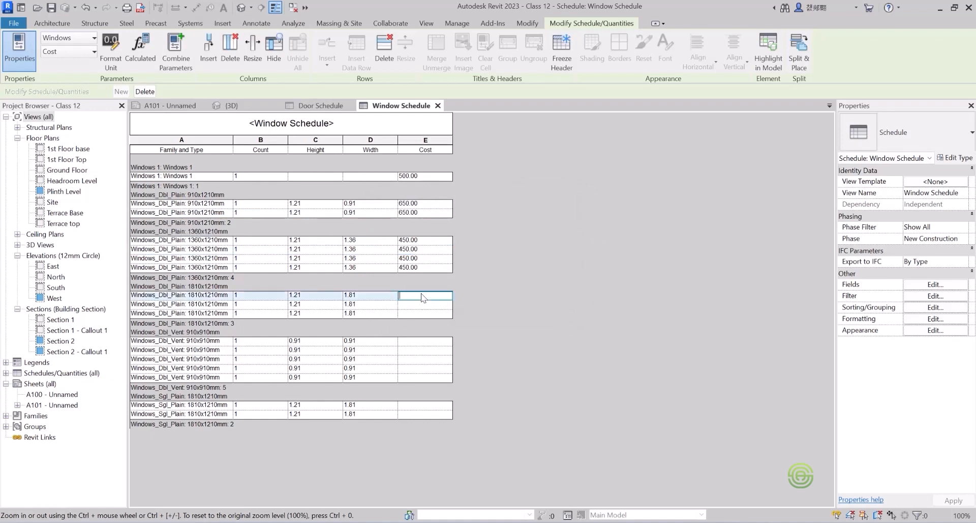
type("350")
key("Return")
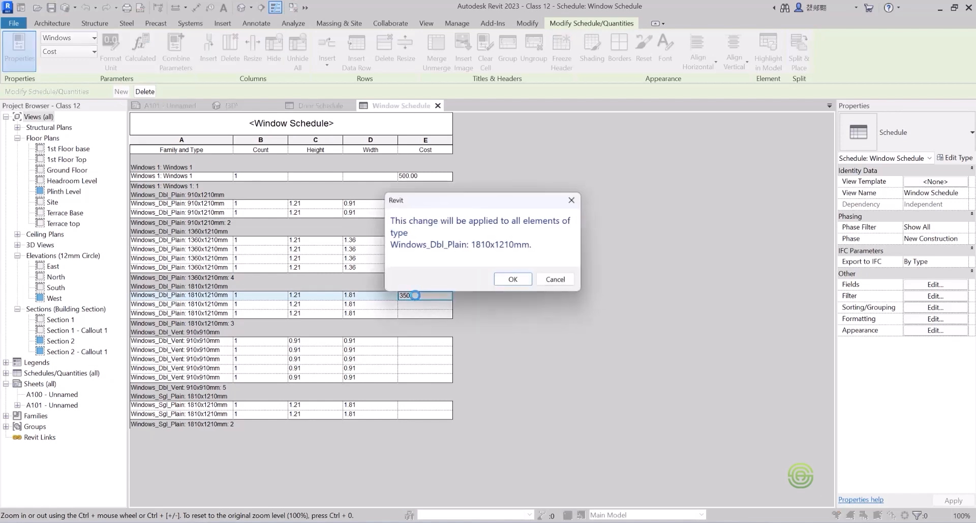
left_click(523, 283)
- Set the cost of window type Windows_Dbl_Vent: 910x910mm to 750 and of Windows_Sgl_Plain: 1810x1210mm to 800
left_click(417, 342)
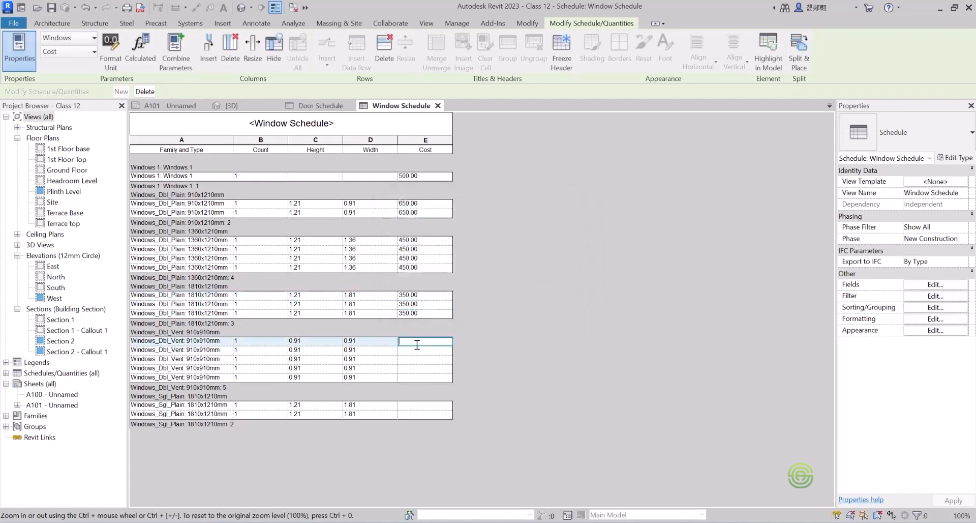
type("750")
key("Return")
left_click(515, 283)
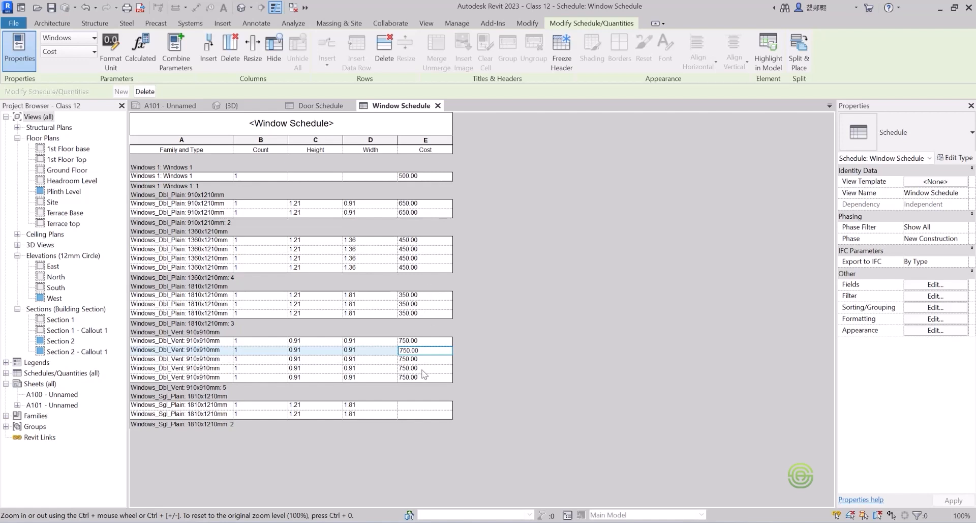
left_click(411, 405)
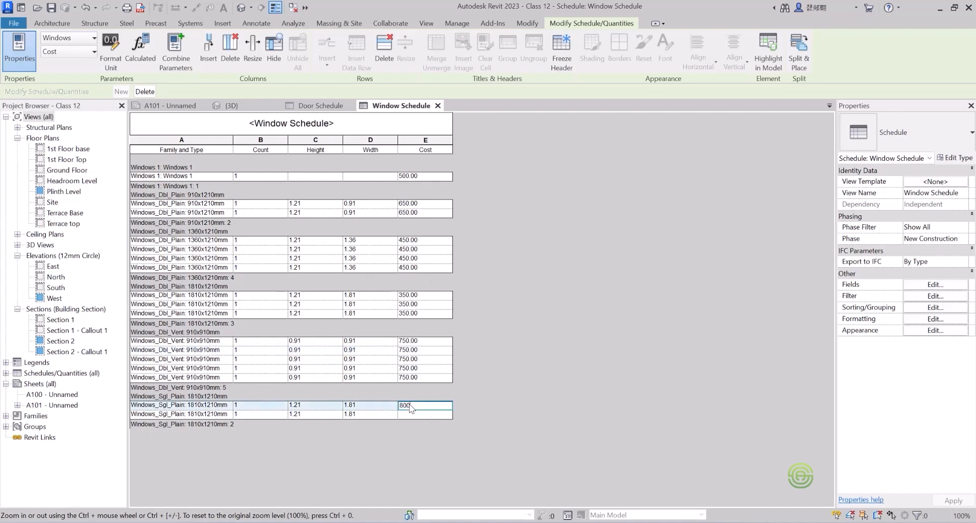
key("Return")
left_click(517, 280)
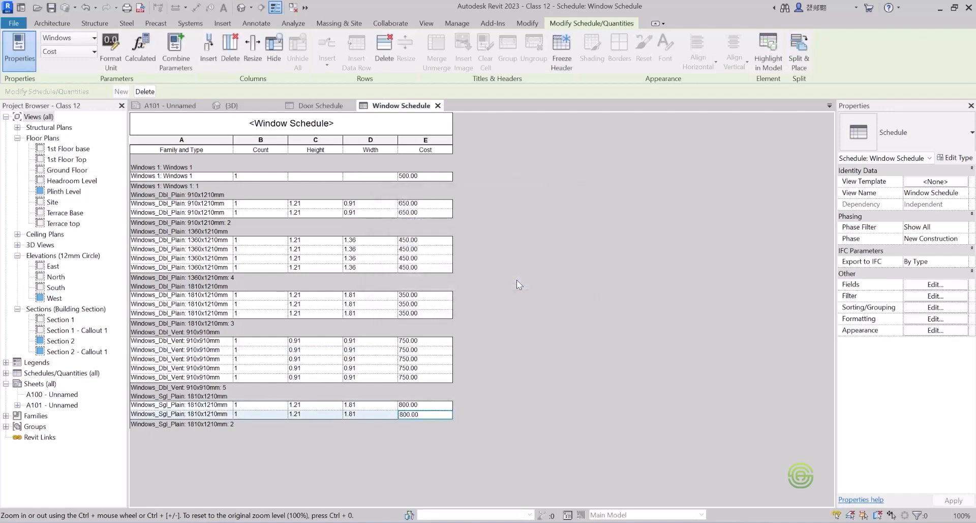
- Format the Count, Height, Width and Cost fields of the window schedule to calculate totals
left_click(929, 320)
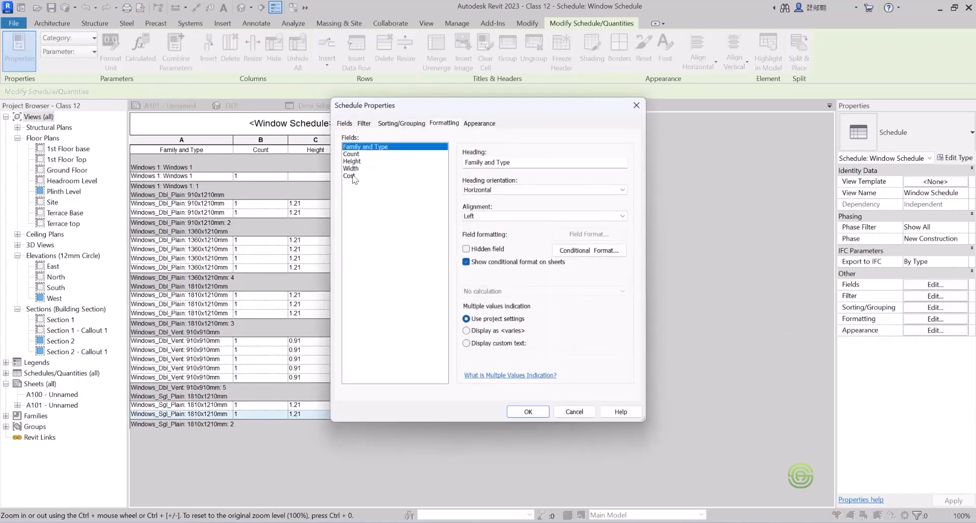
left_click(354, 176)
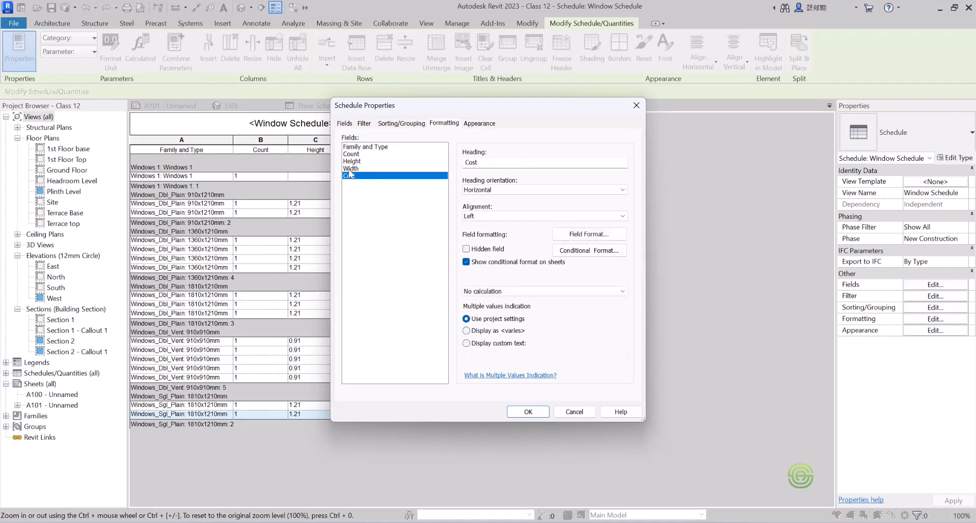
left_click(352, 168, "ctrl")
left_click(351, 155, "ctrl")
left_click(352, 160, "ctrl")
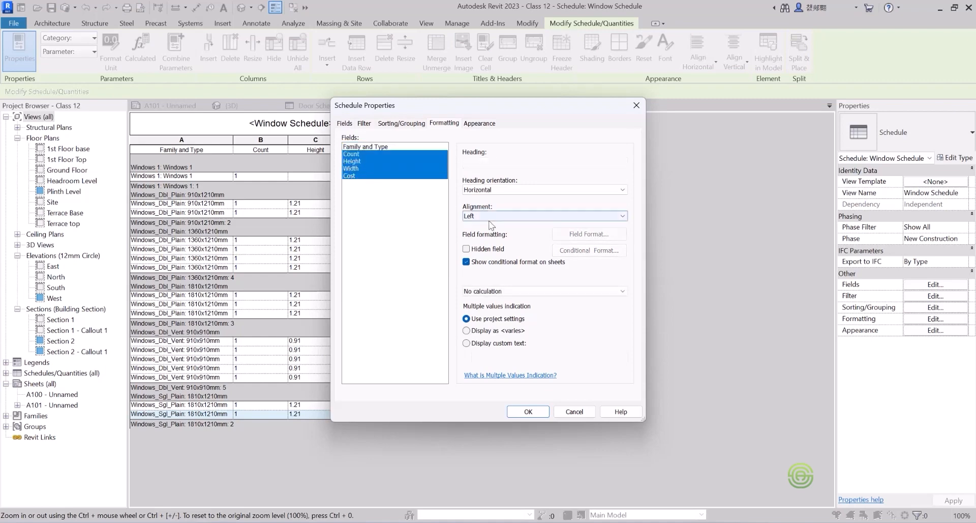
left_click(490, 291)
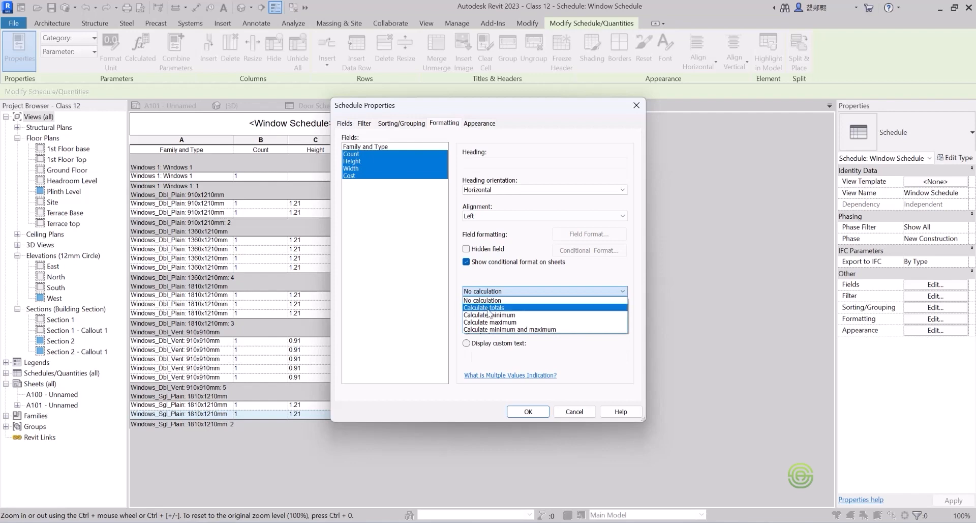
left_click(487, 309)
left_click(529, 411)
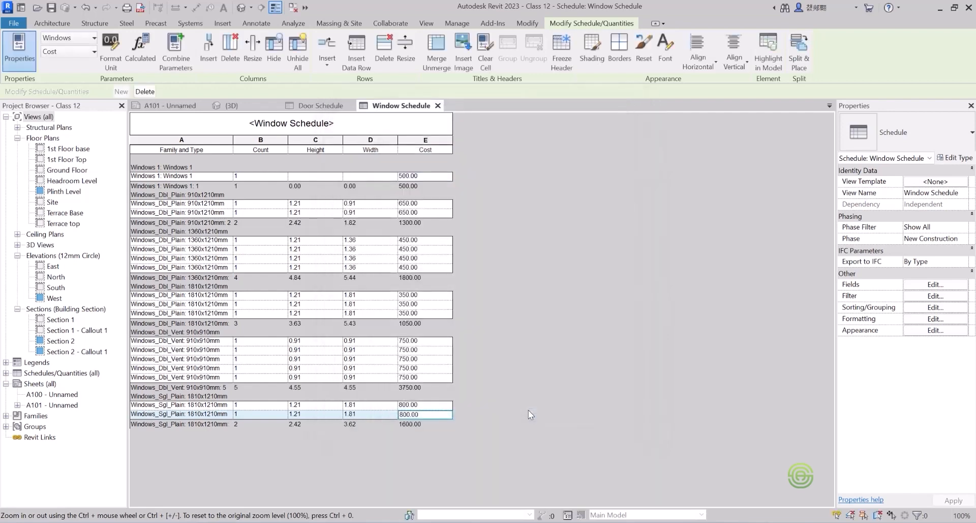
- Turn on grand totals with title, count, and totals for the window schedule
left_click(933, 308)
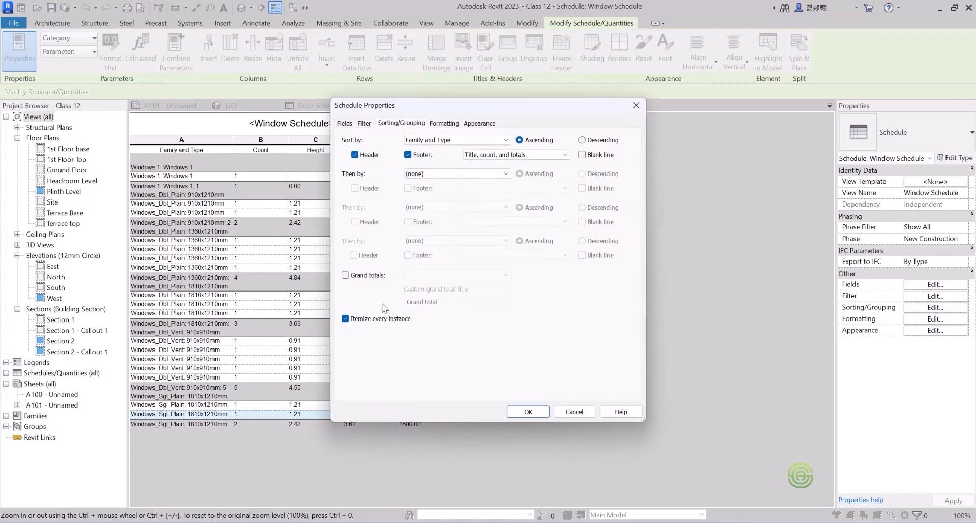
left_click(345, 276)
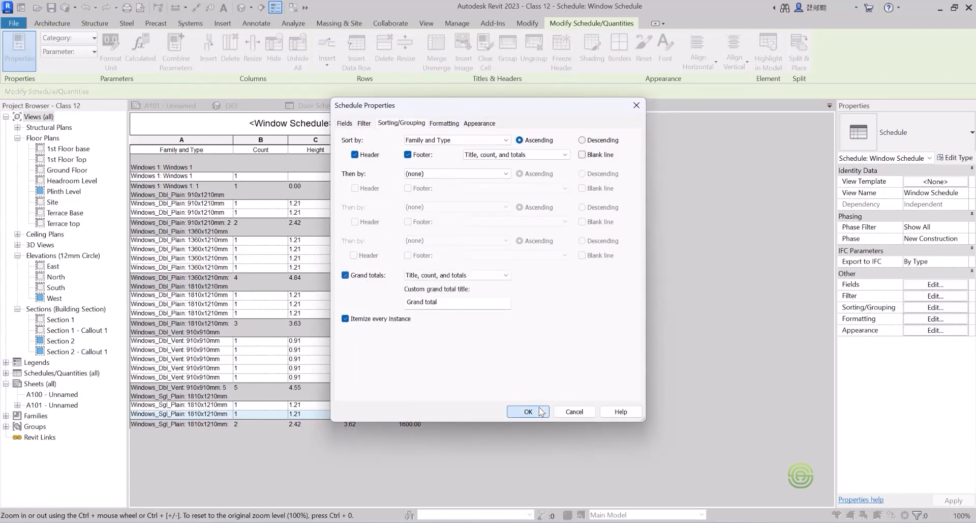
left_click(509, 411)
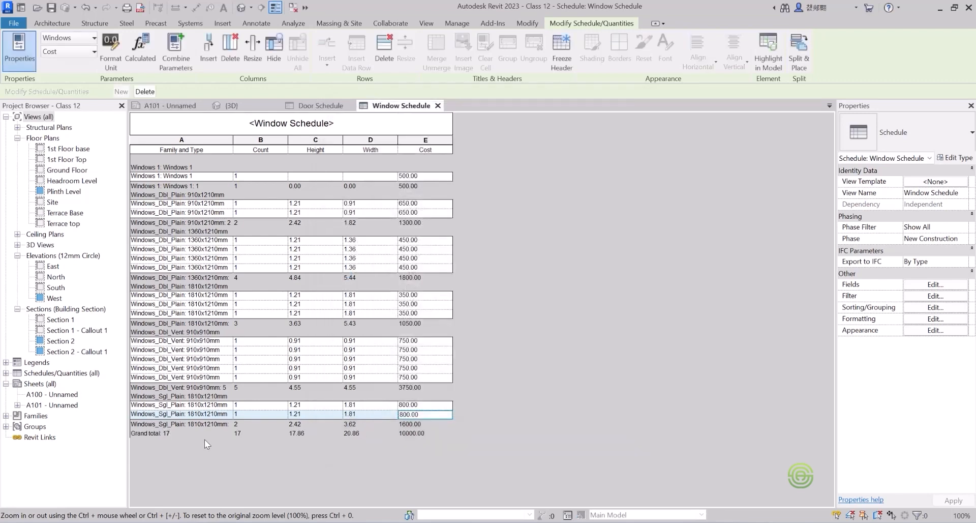
- Review the finished door and window schedules and return to sheet A101
left_click(169, 105)
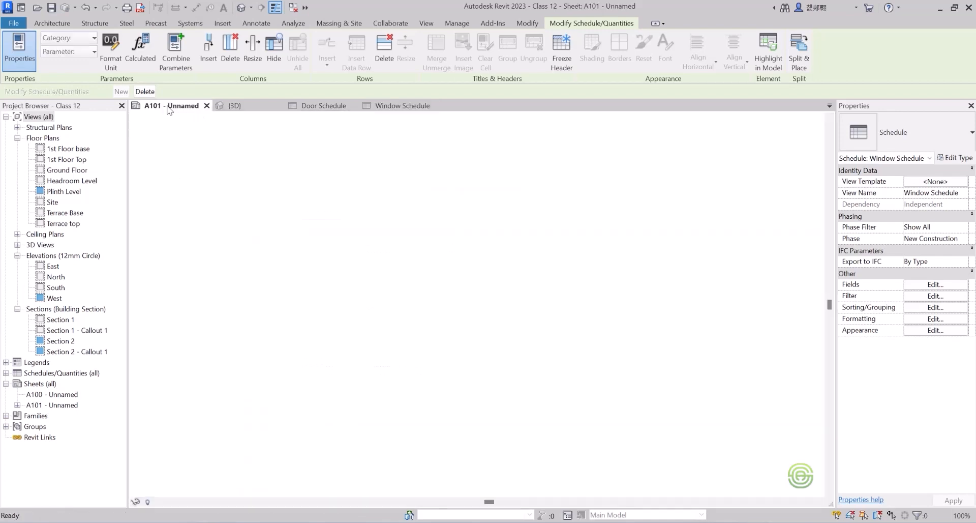
left_click(326, 103)
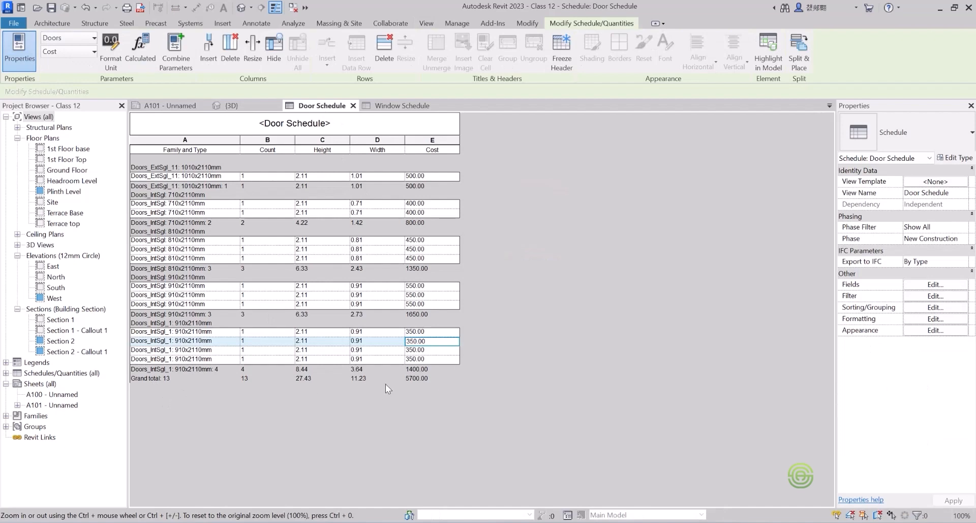
left_click(390, 106)
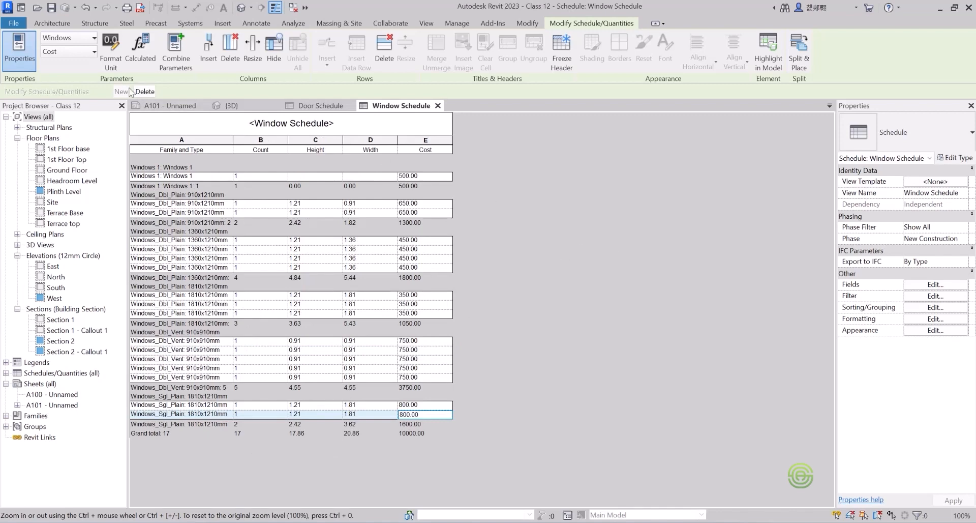
left_click(168, 105)
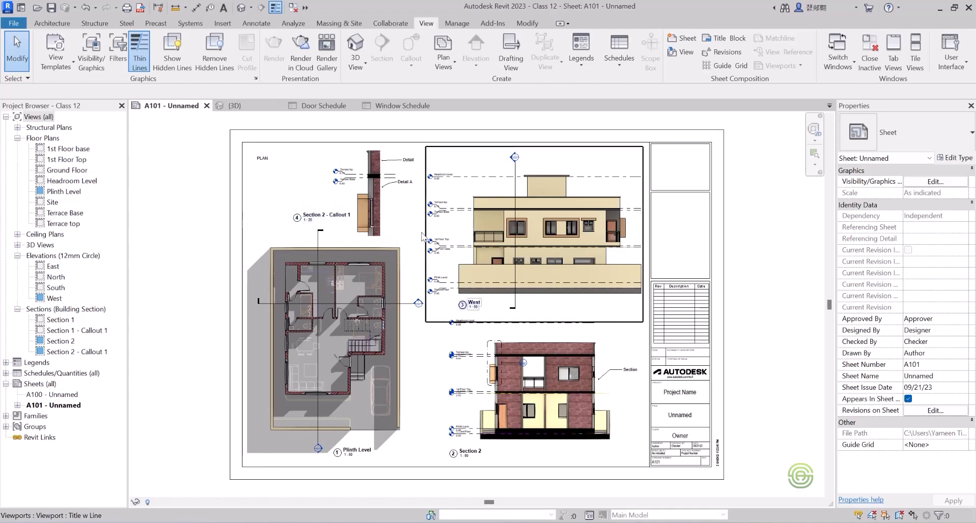